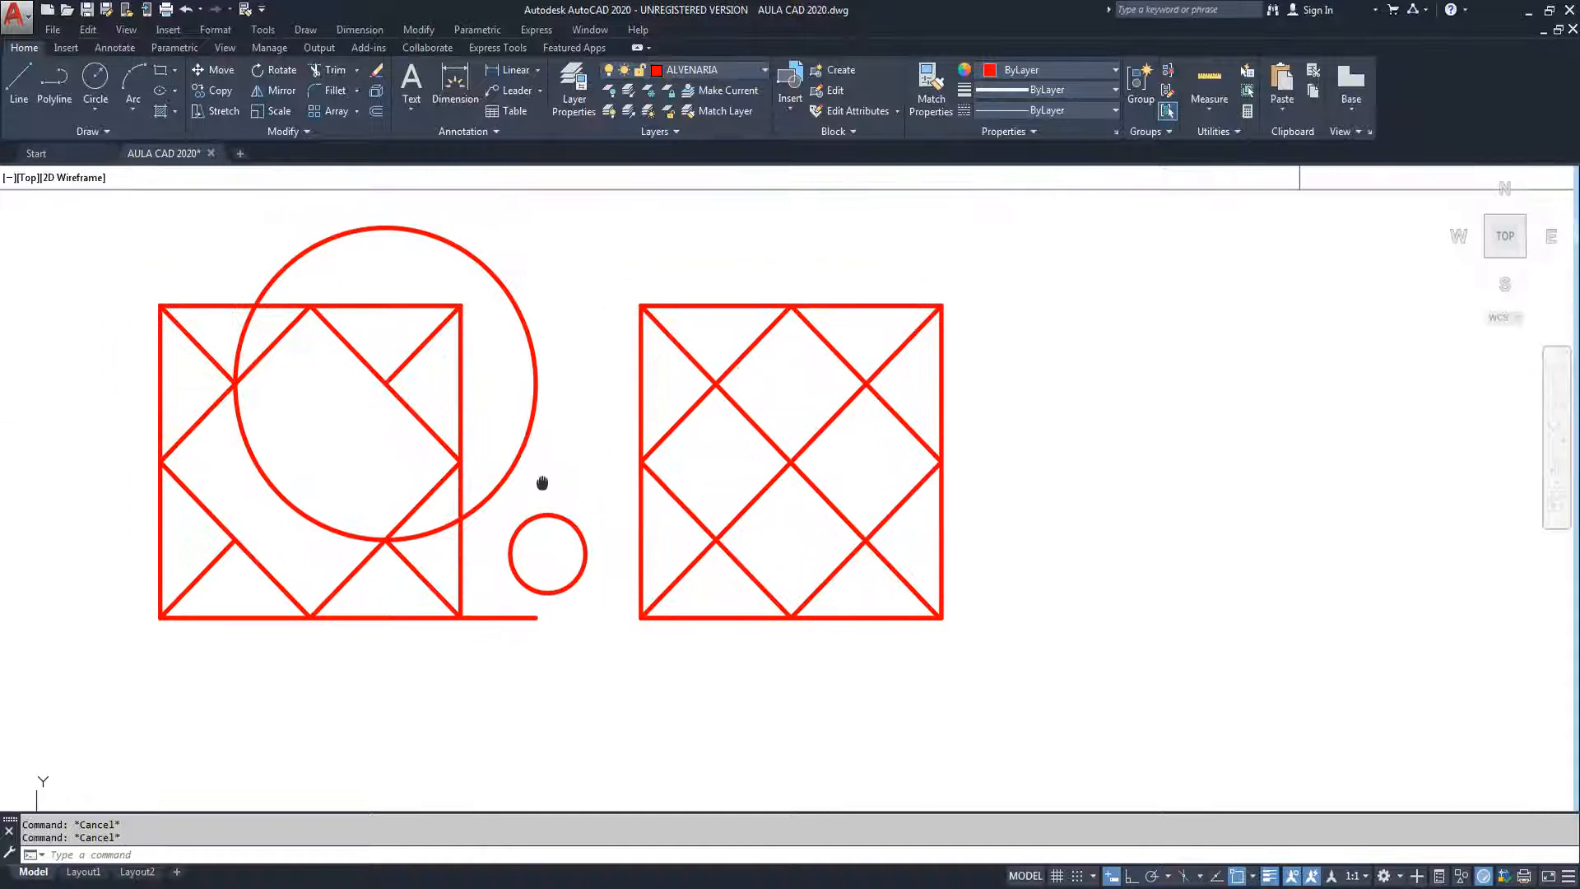
Step: Move the small circle by its centre onto the large circle's centre, where the short diagonal ends in the first square
scroll(548, 493, up, 2)
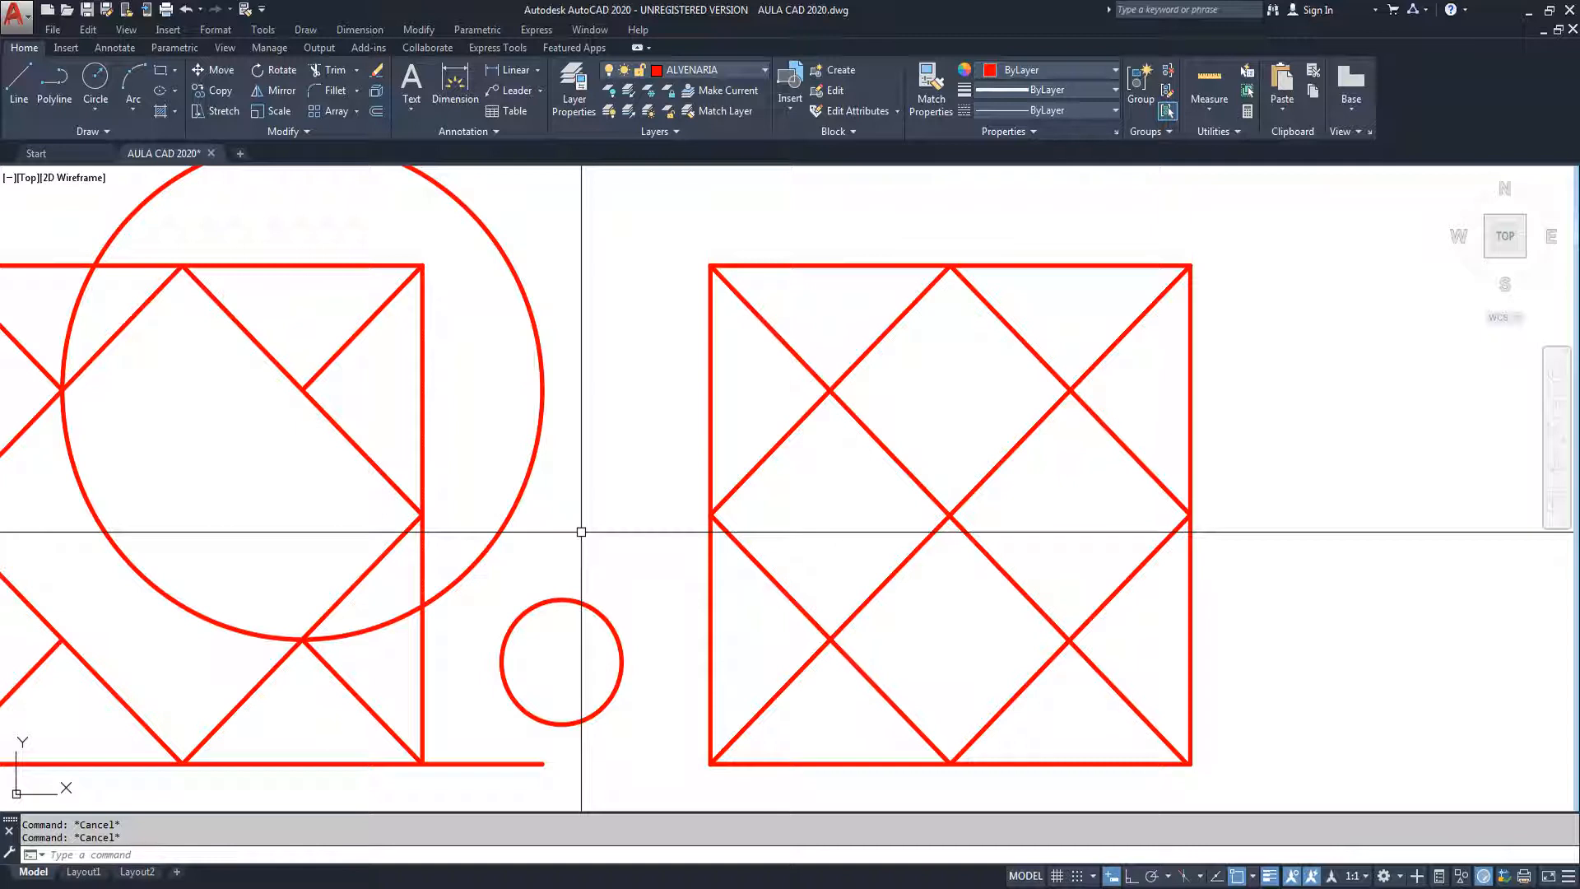
mouse_move(585, 532)
middle_down()
mouse_move(681, 504)
mouse_move(794, 532)
middle_up()
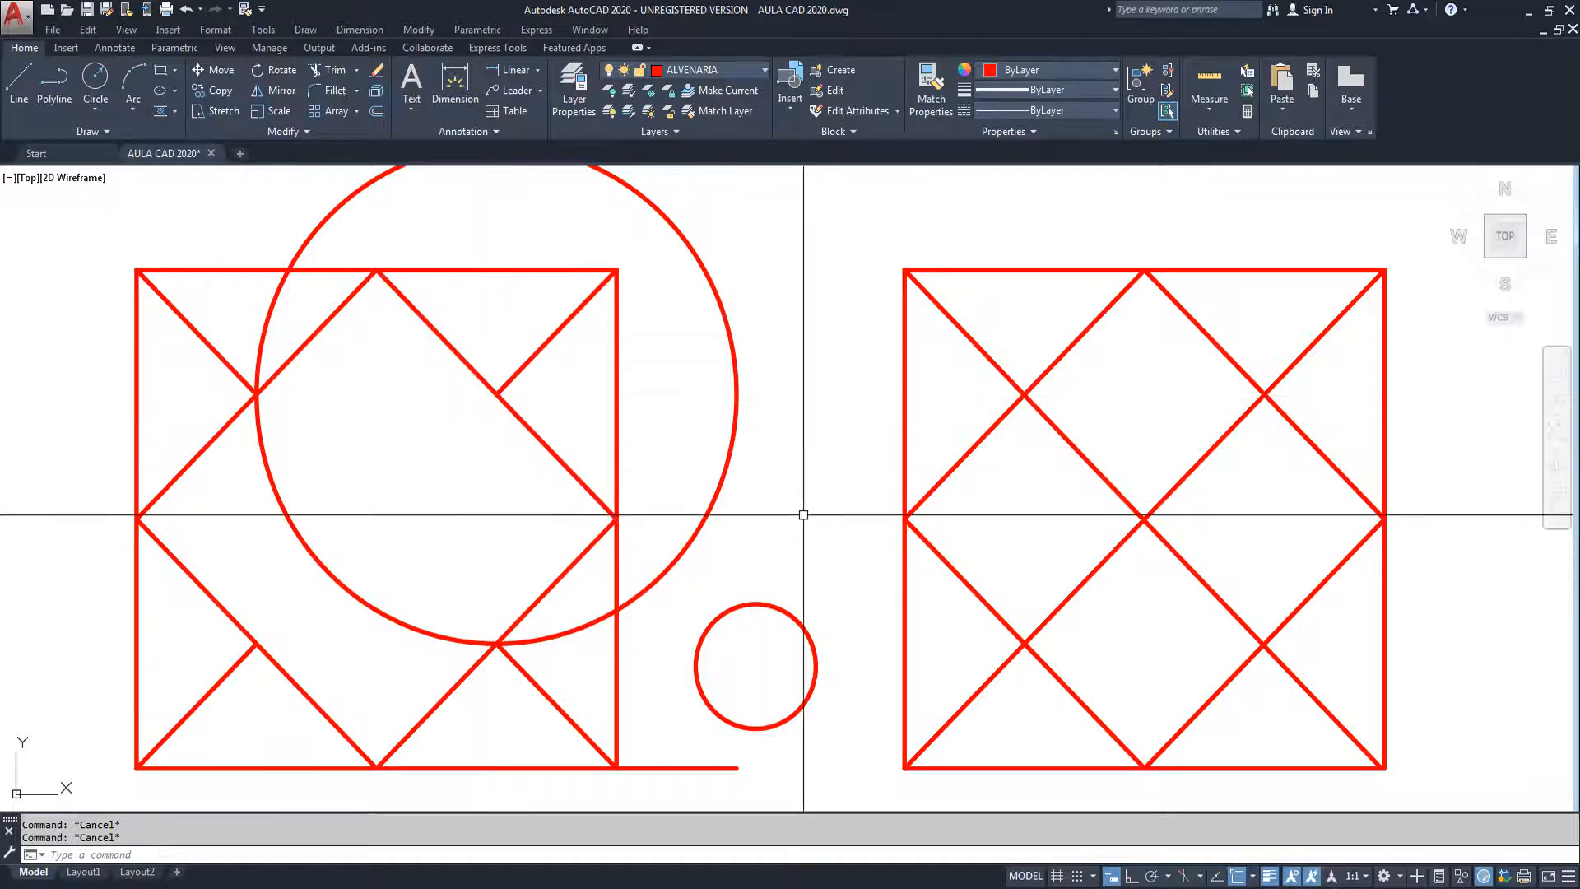
text(m)
key(Return)
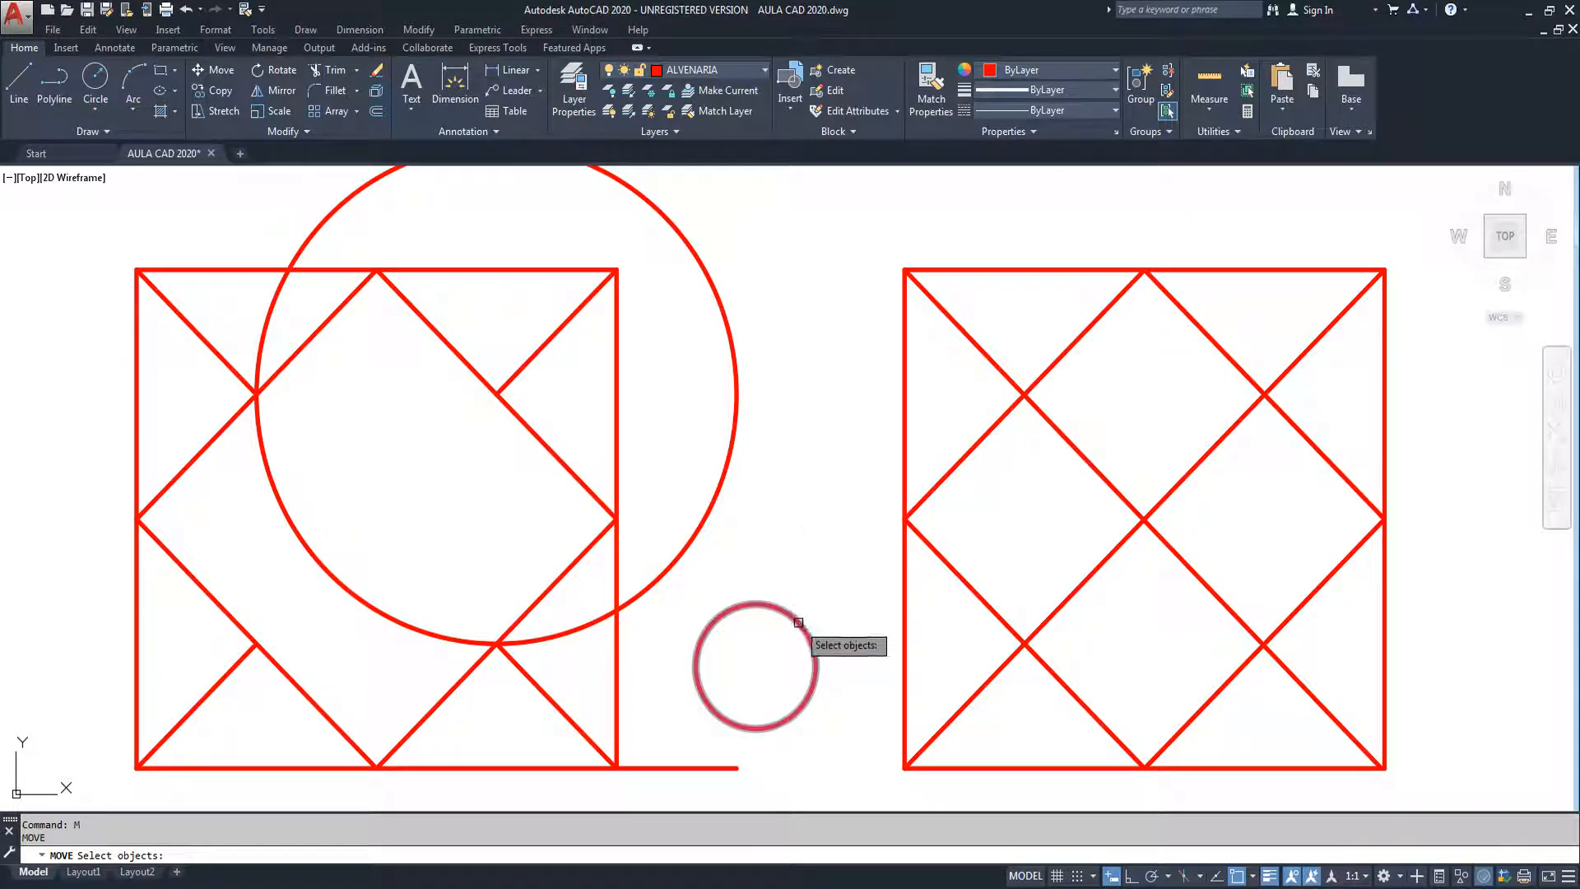
key(Return)
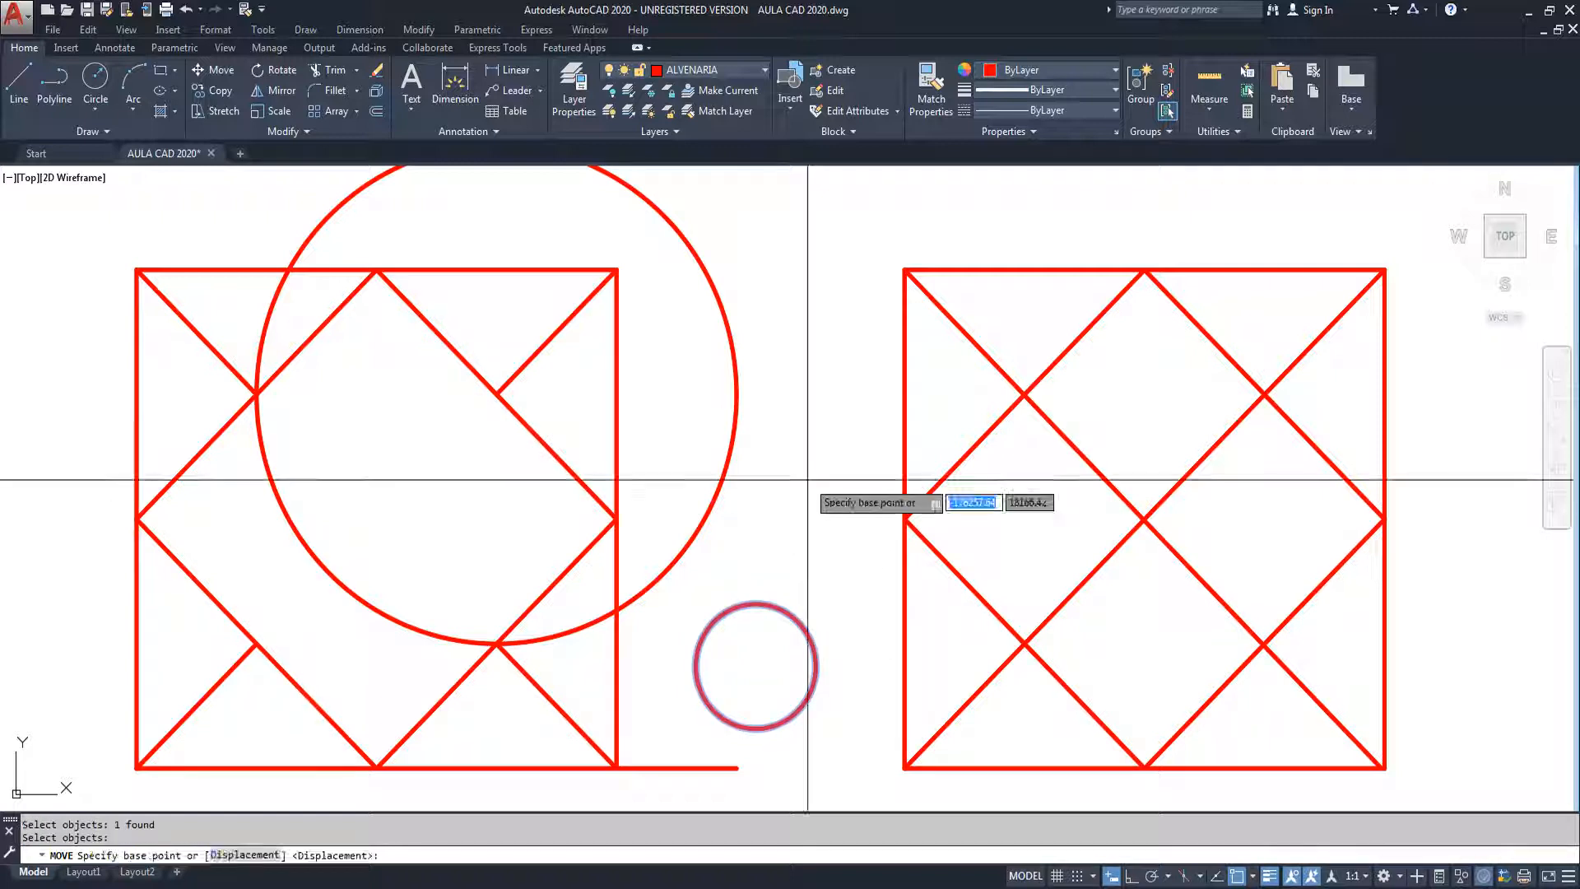
click(755, 666)
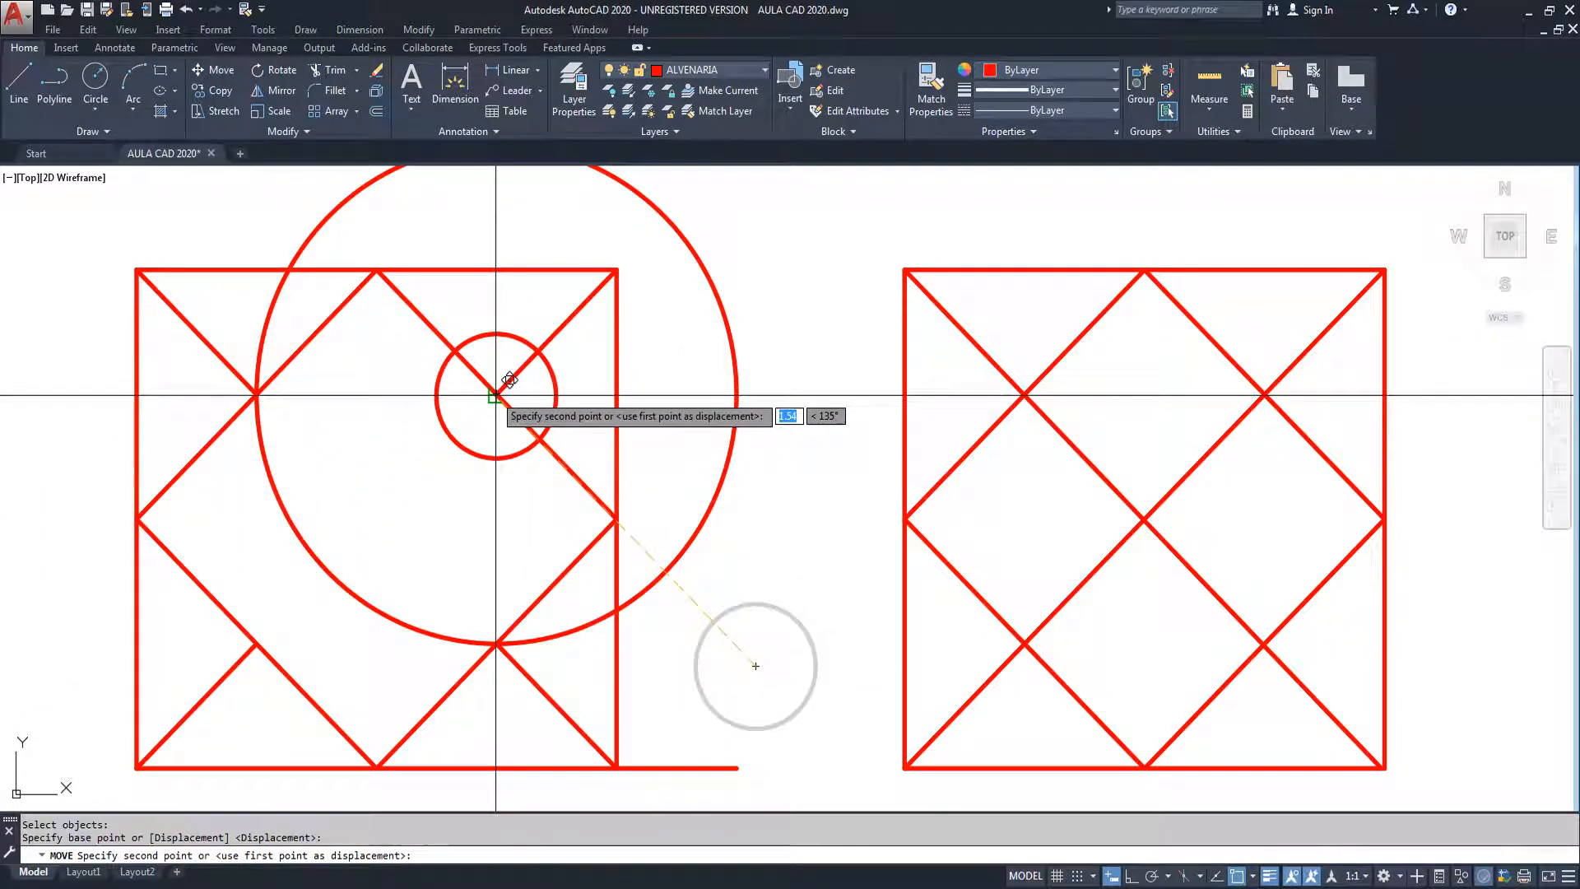
key(Escape)
Step: Draw a circle of radius 1.00 from the centre of the second square to the midpoint of its top edge
scroll(461, 411, down, 4)
middle_drag(534, 567, 492, 560)
scroll(410, 442, up, 2)
middle_drag(513, 442, 563, 457)
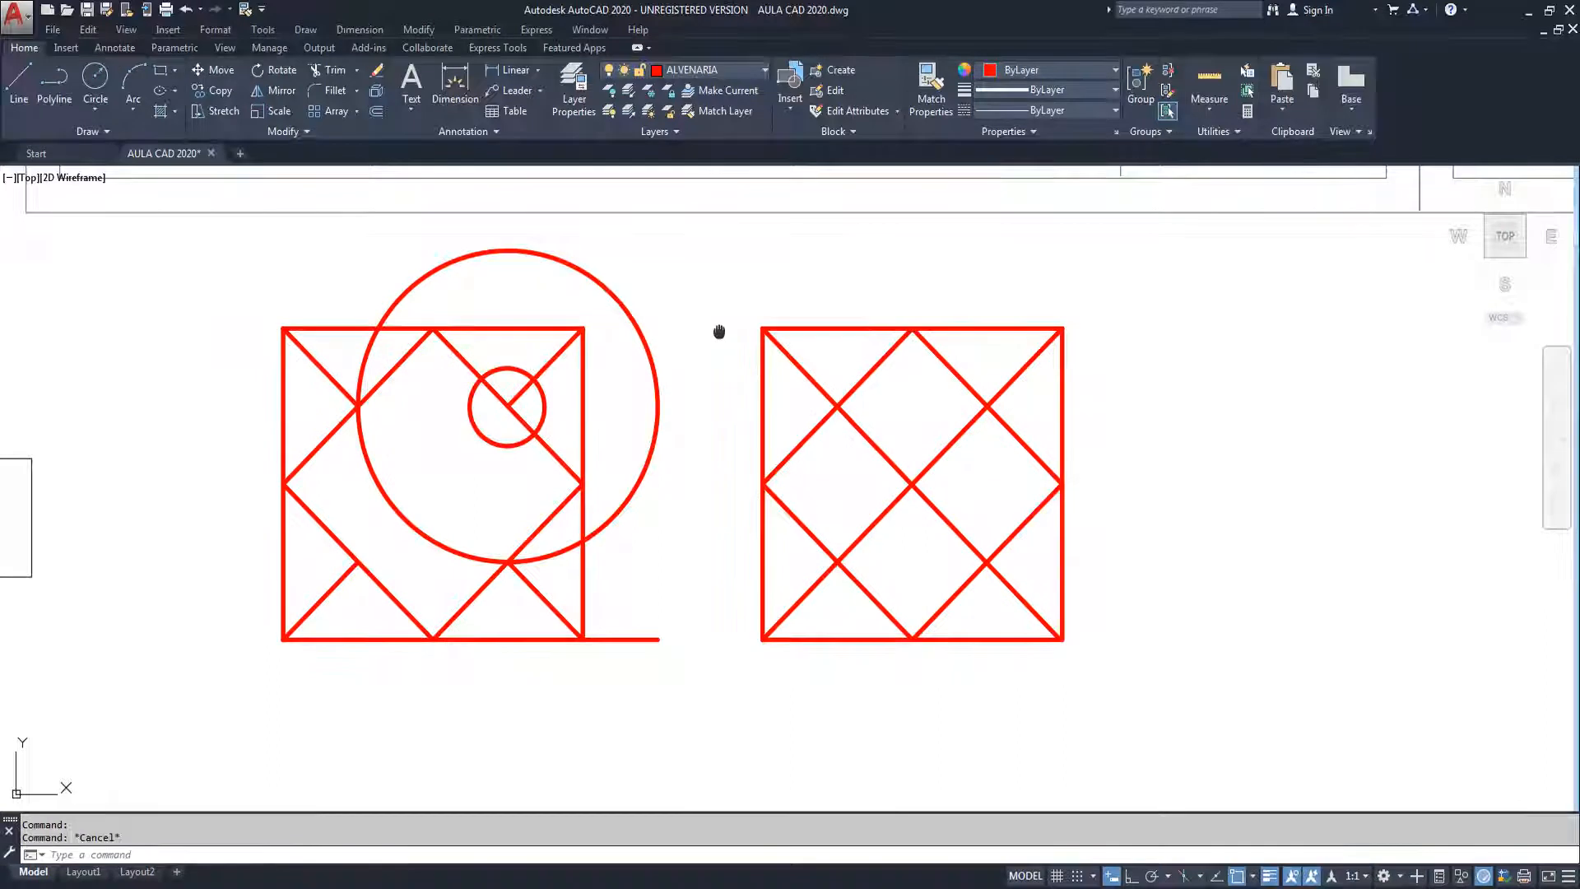
middle_drag(720, 335, 643, 333)
middle_drag(625, 392, 472, 371)
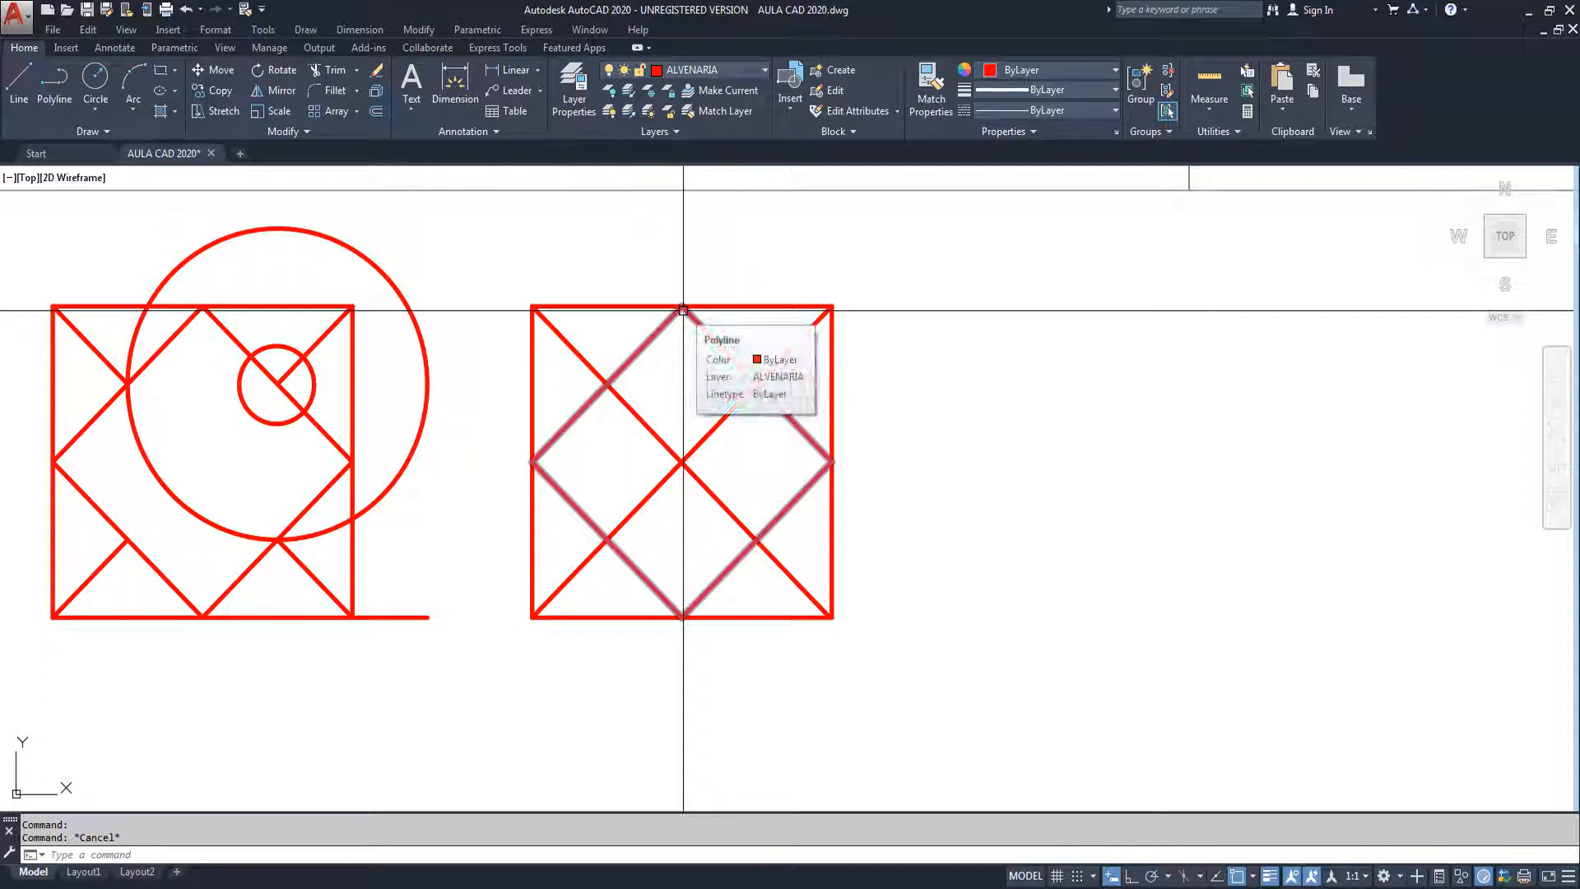
text(C)
key(Return)
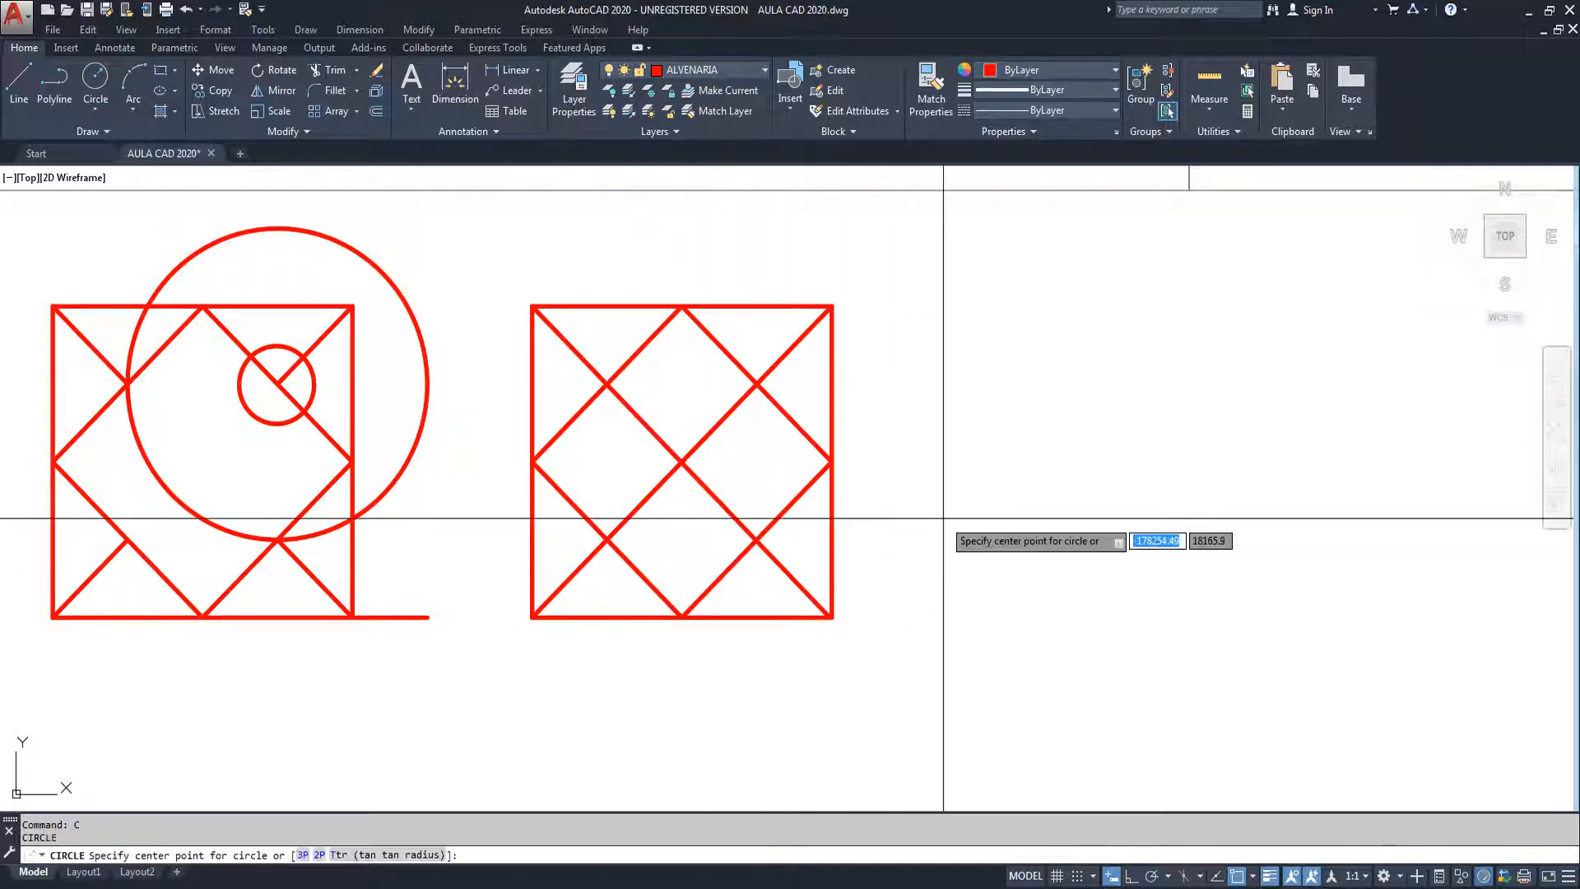
click(681, 461)
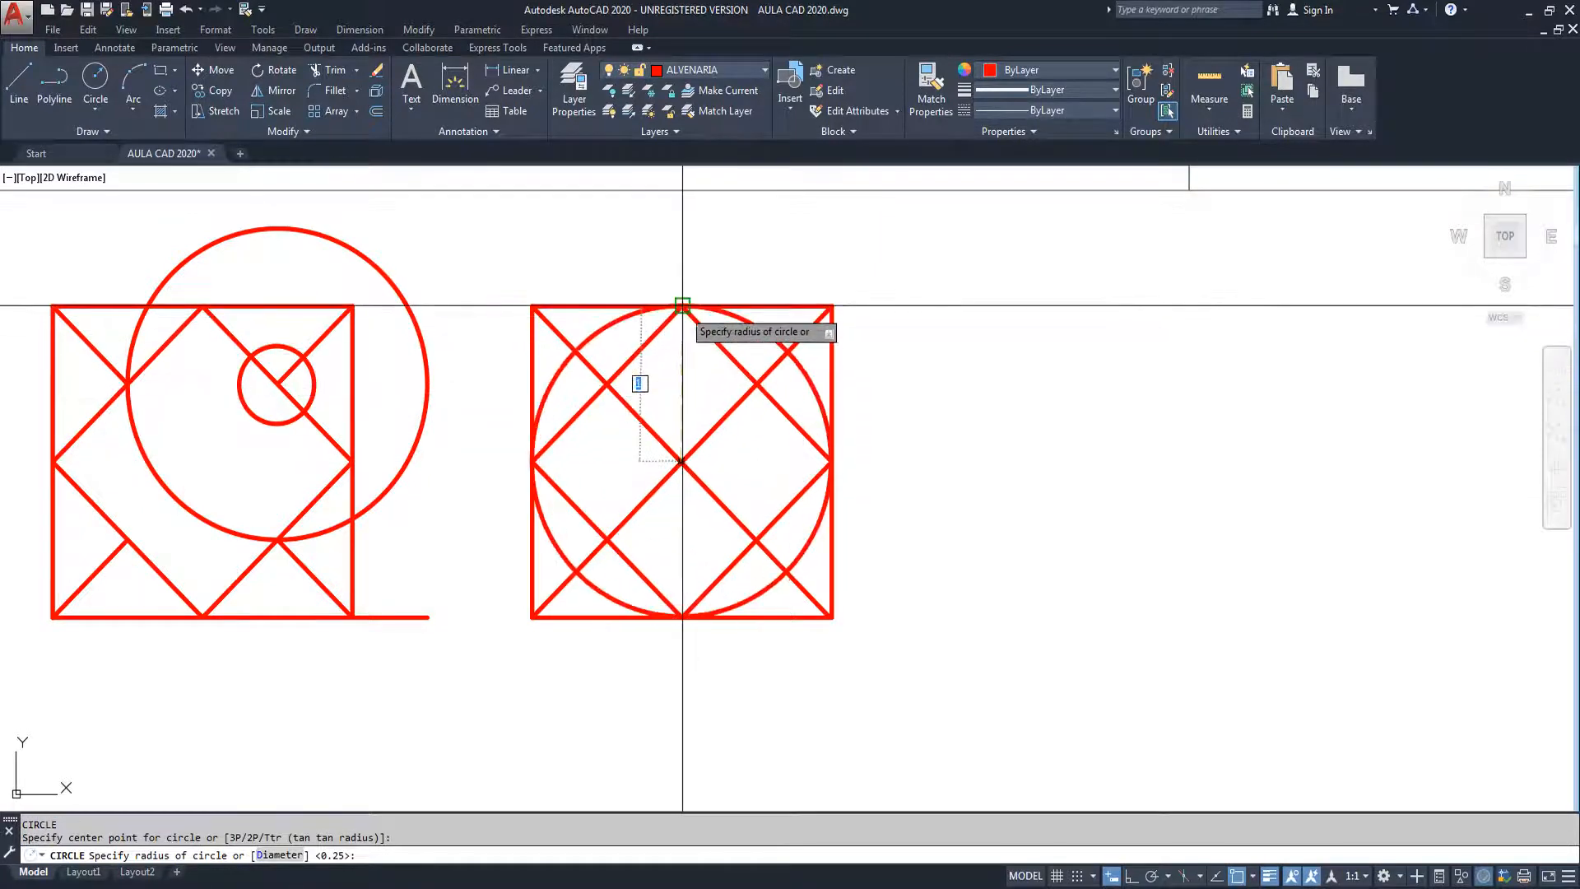
click(682, 306)
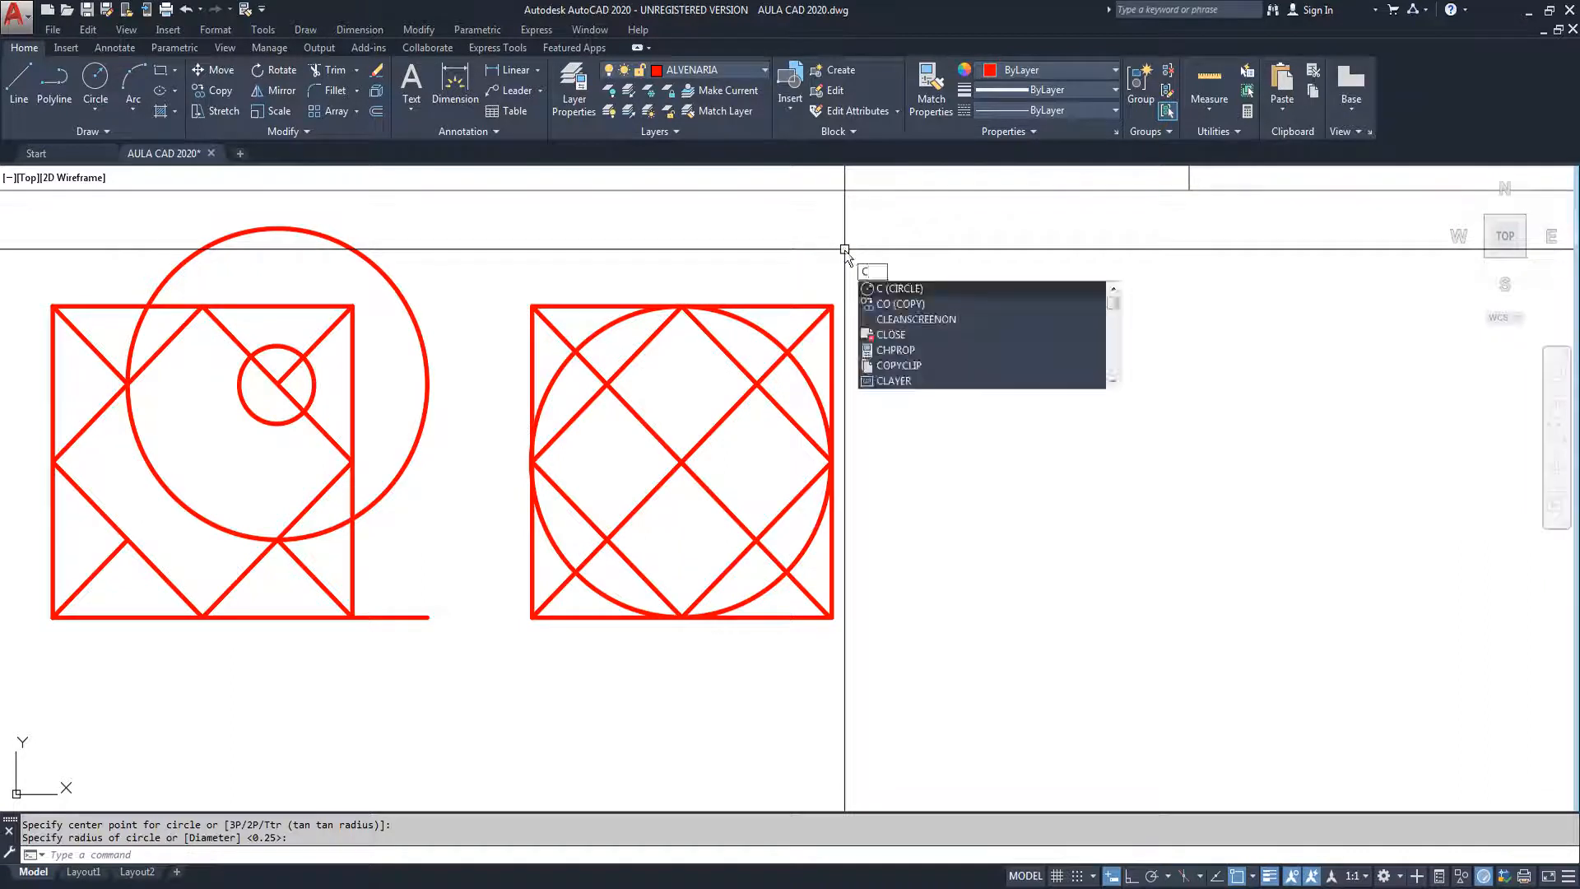
Step: Draw a larger concentric circle from the second square's centre out to its upper-right corner
key(Return)
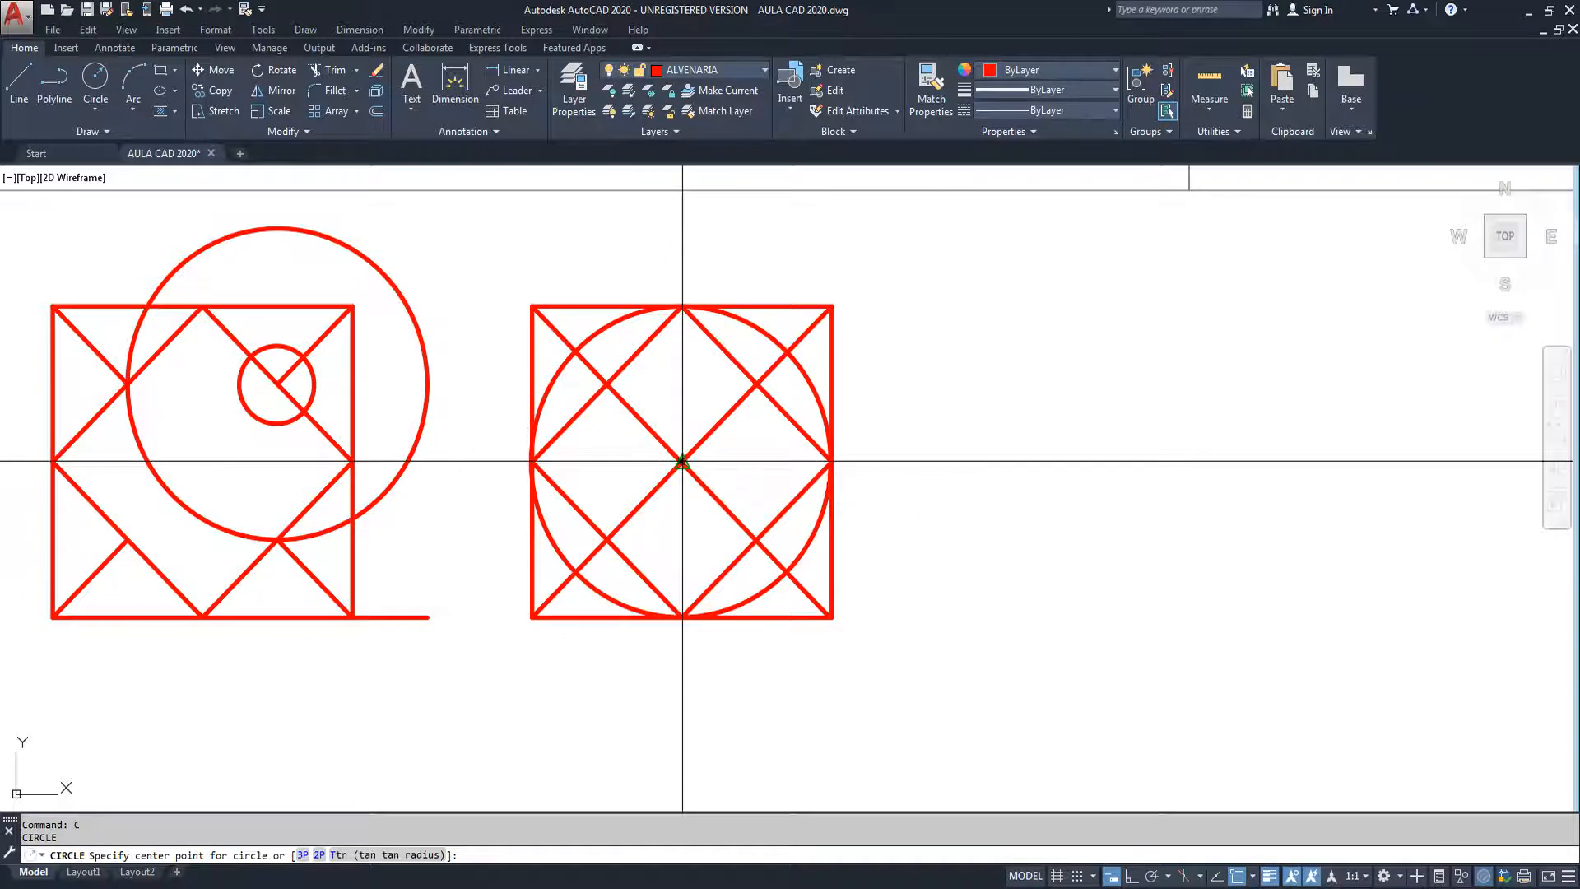
click(683, 461)
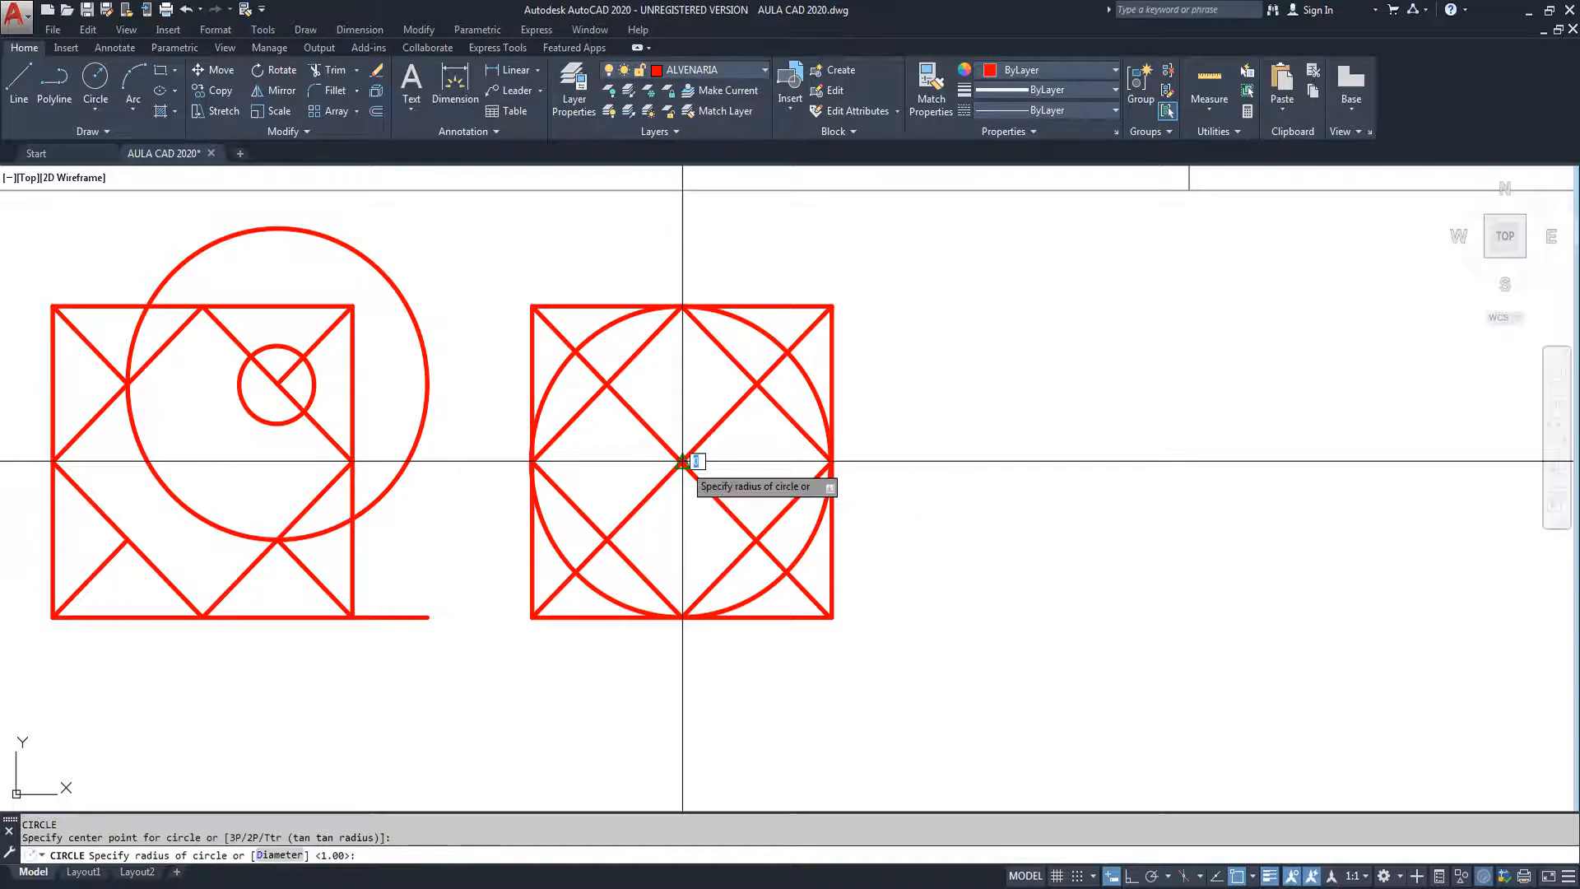
click(832, 305)
key(Escape)
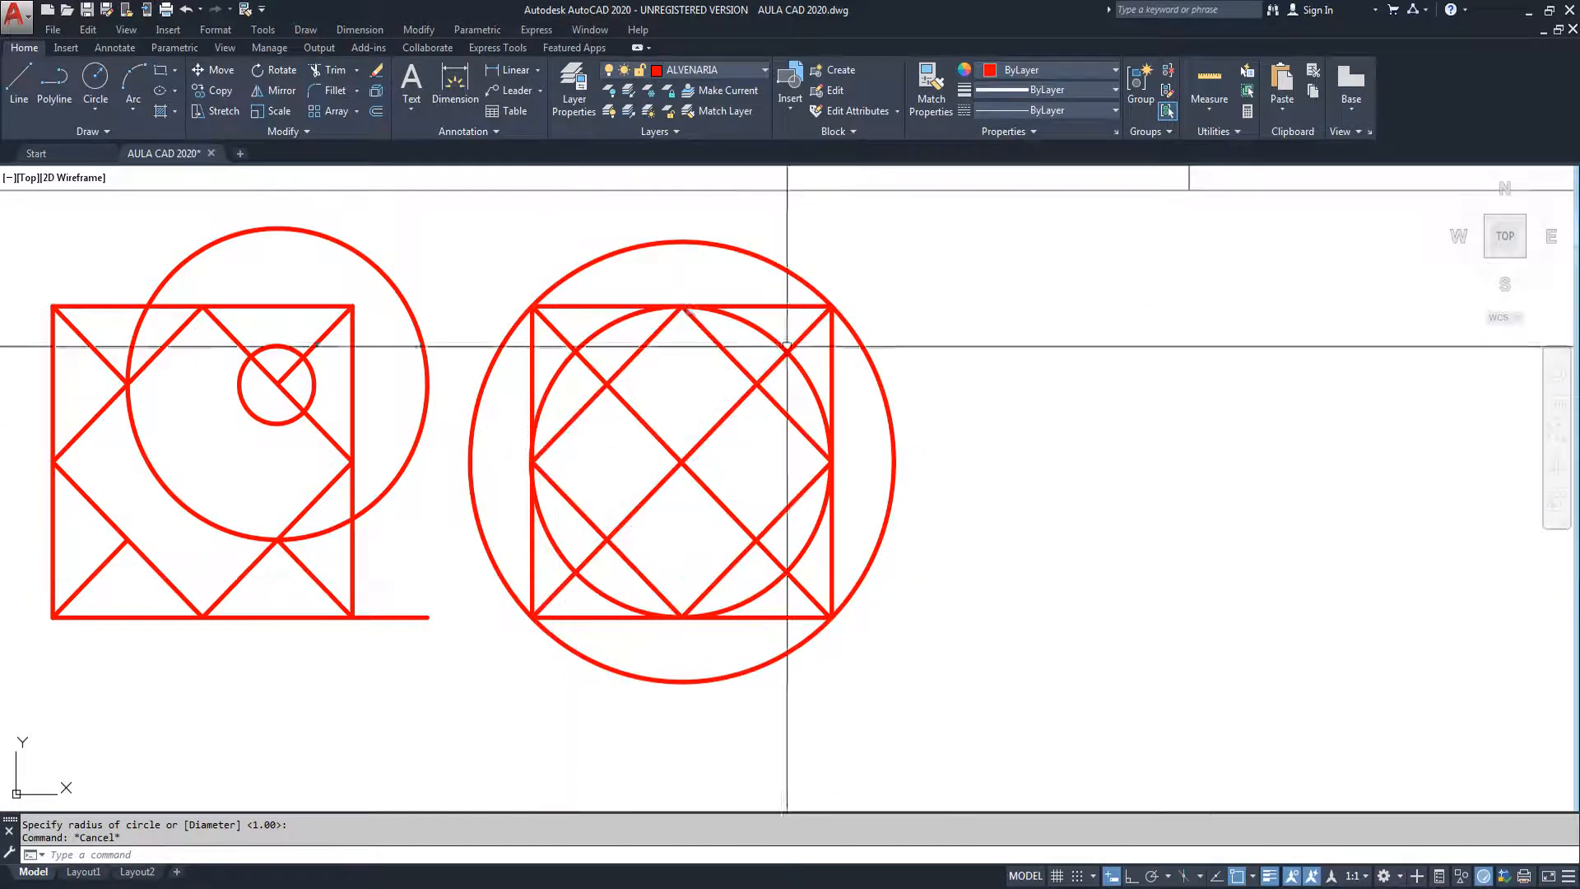
Step: Copy the text listing the commands "Line / Copy / Circle / Move..." into the empty space below the first square
mouse_move(681, 538)
middle_down()
mouse_move(826, 529)
mouse_move(843, 551)
middle_up()
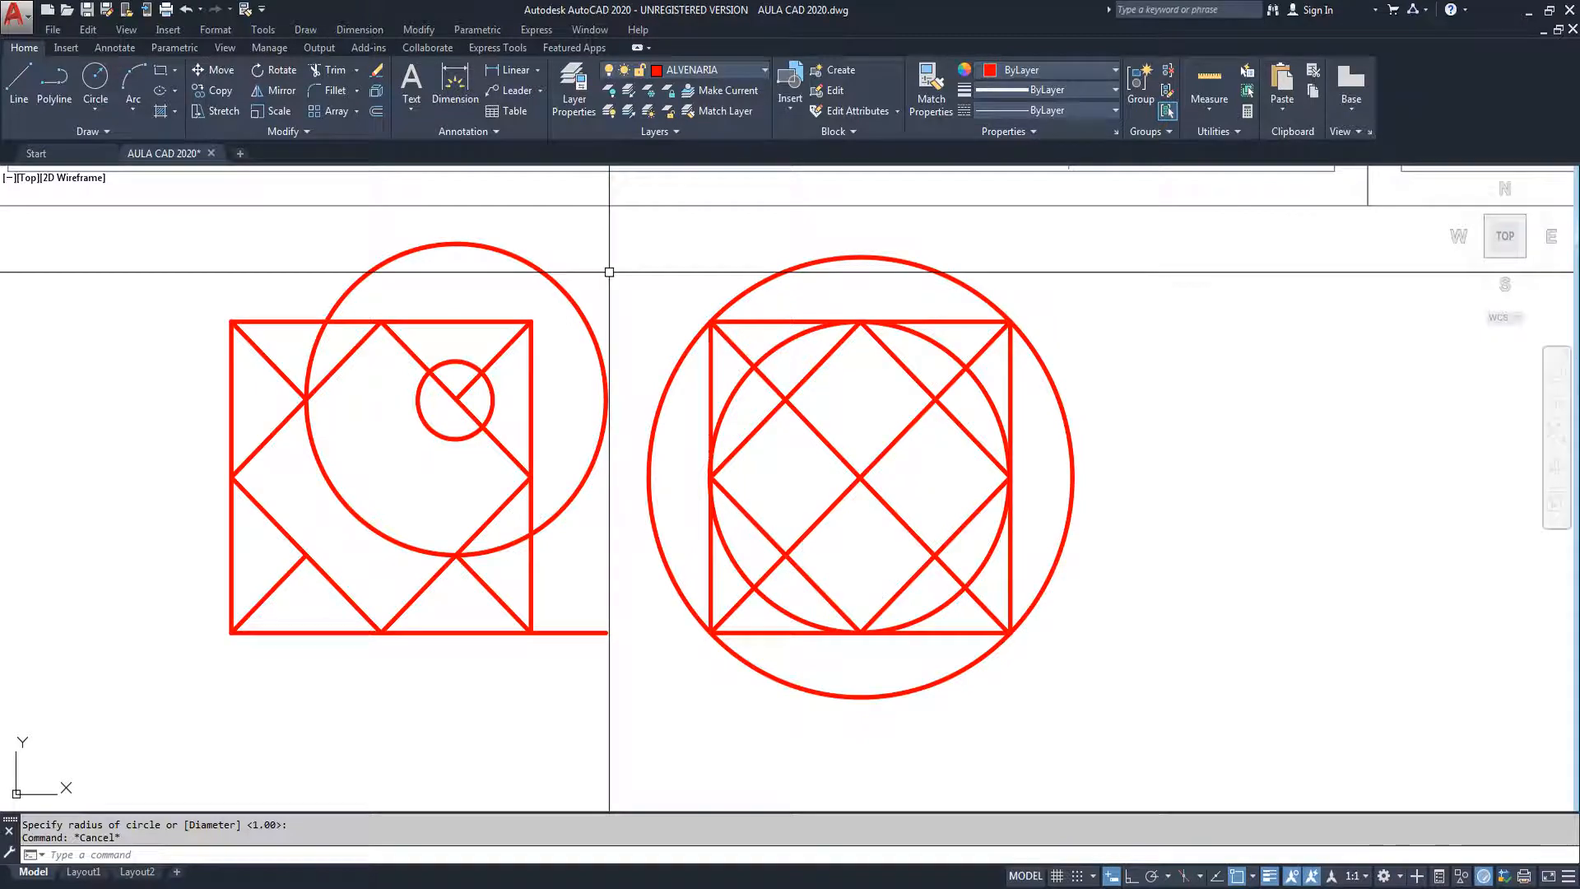
scroll(618, 274, down, 4)
scroll(576, 370, up, 4)
text(CO)
key(space)
click(466, 196)
key(space)
click(462, 200)
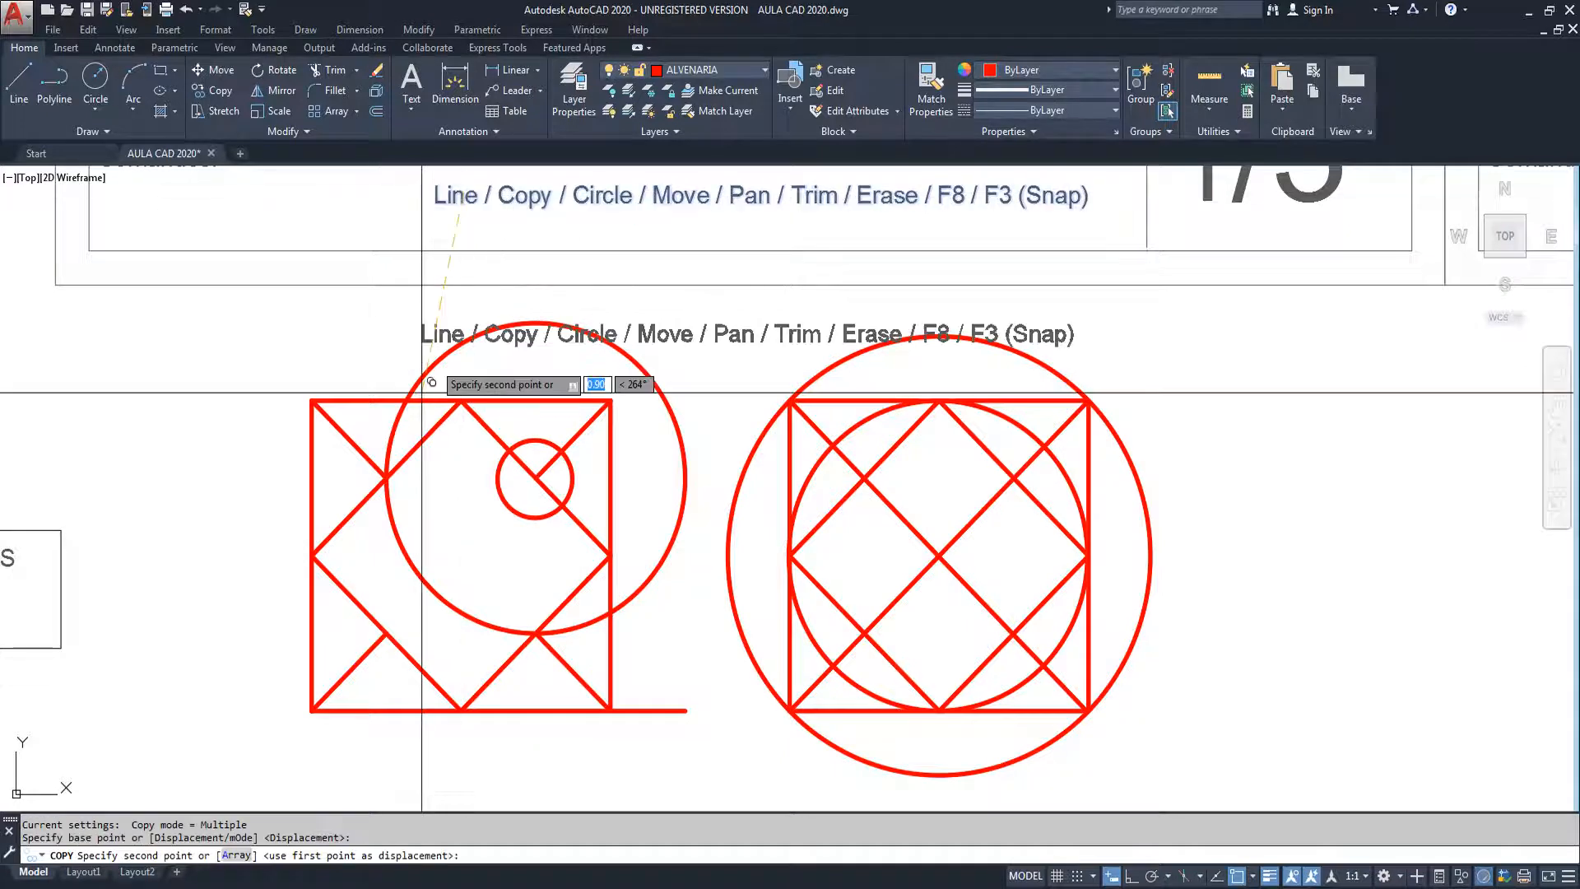
middle_drag(422, 728, 417, 519)
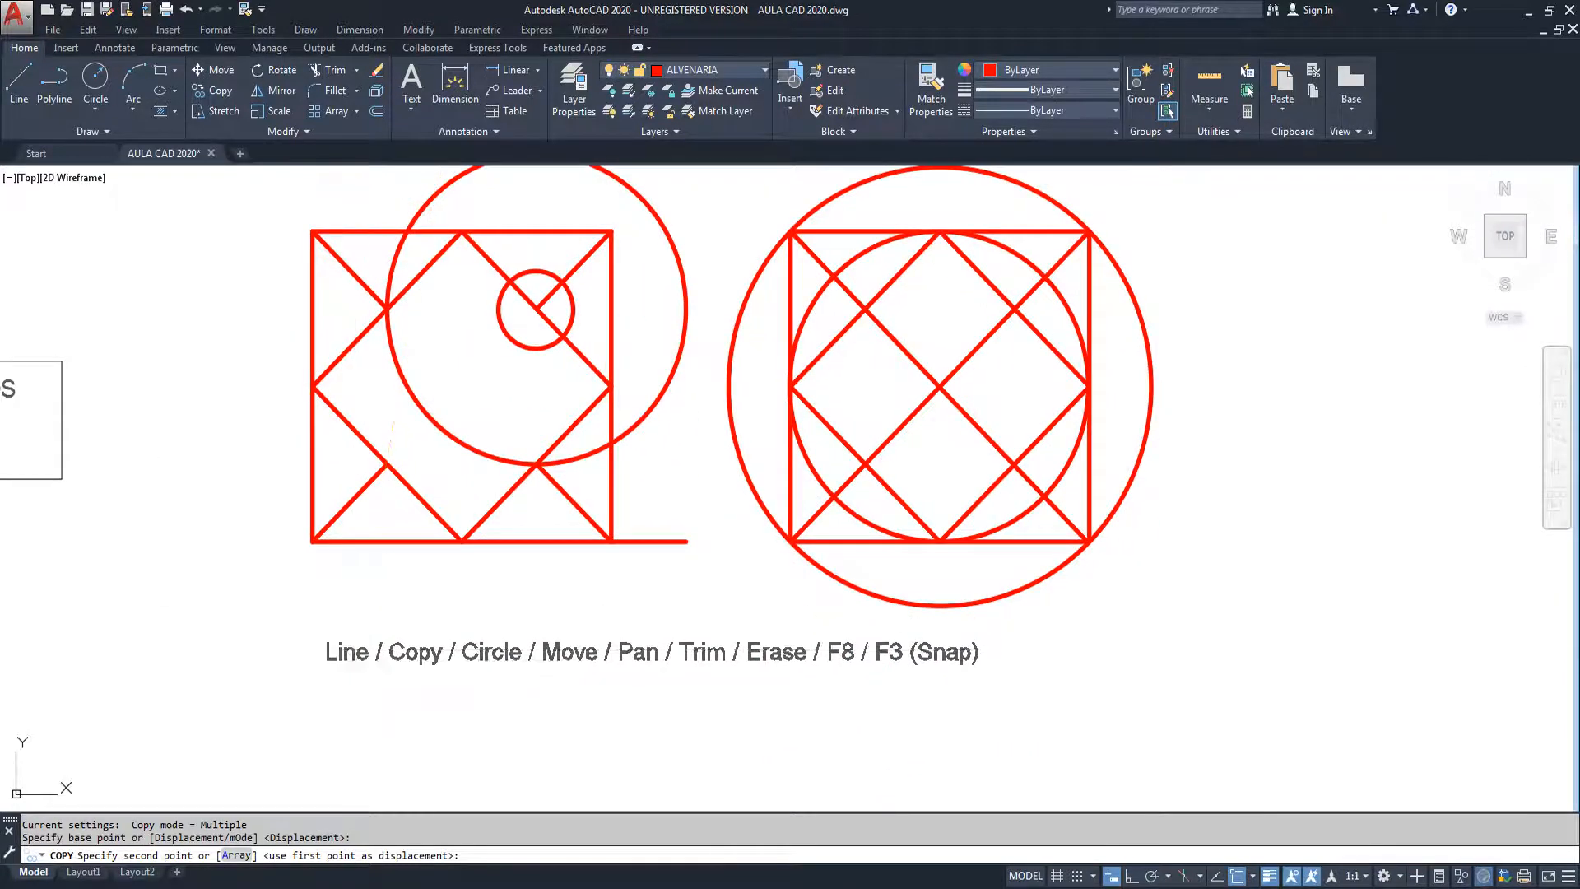
click(354, 650)
key(space)
Step: With object snap turned off, draw a slanted line striking through the word "Line" in the copied text
text(L)
key(space)
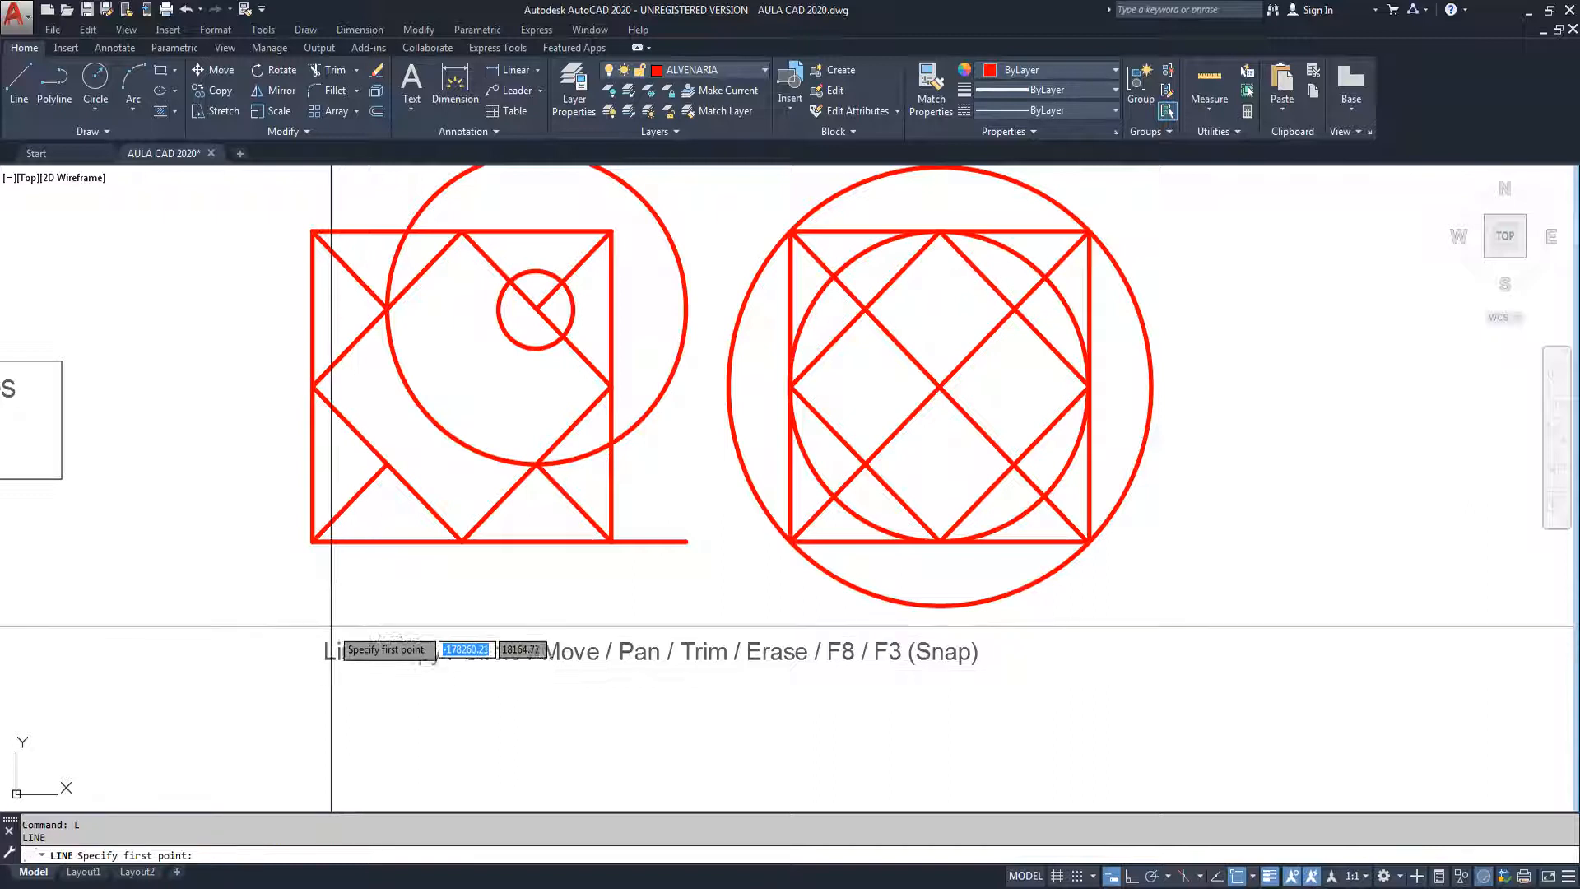
key(F3)
click(358, 619)
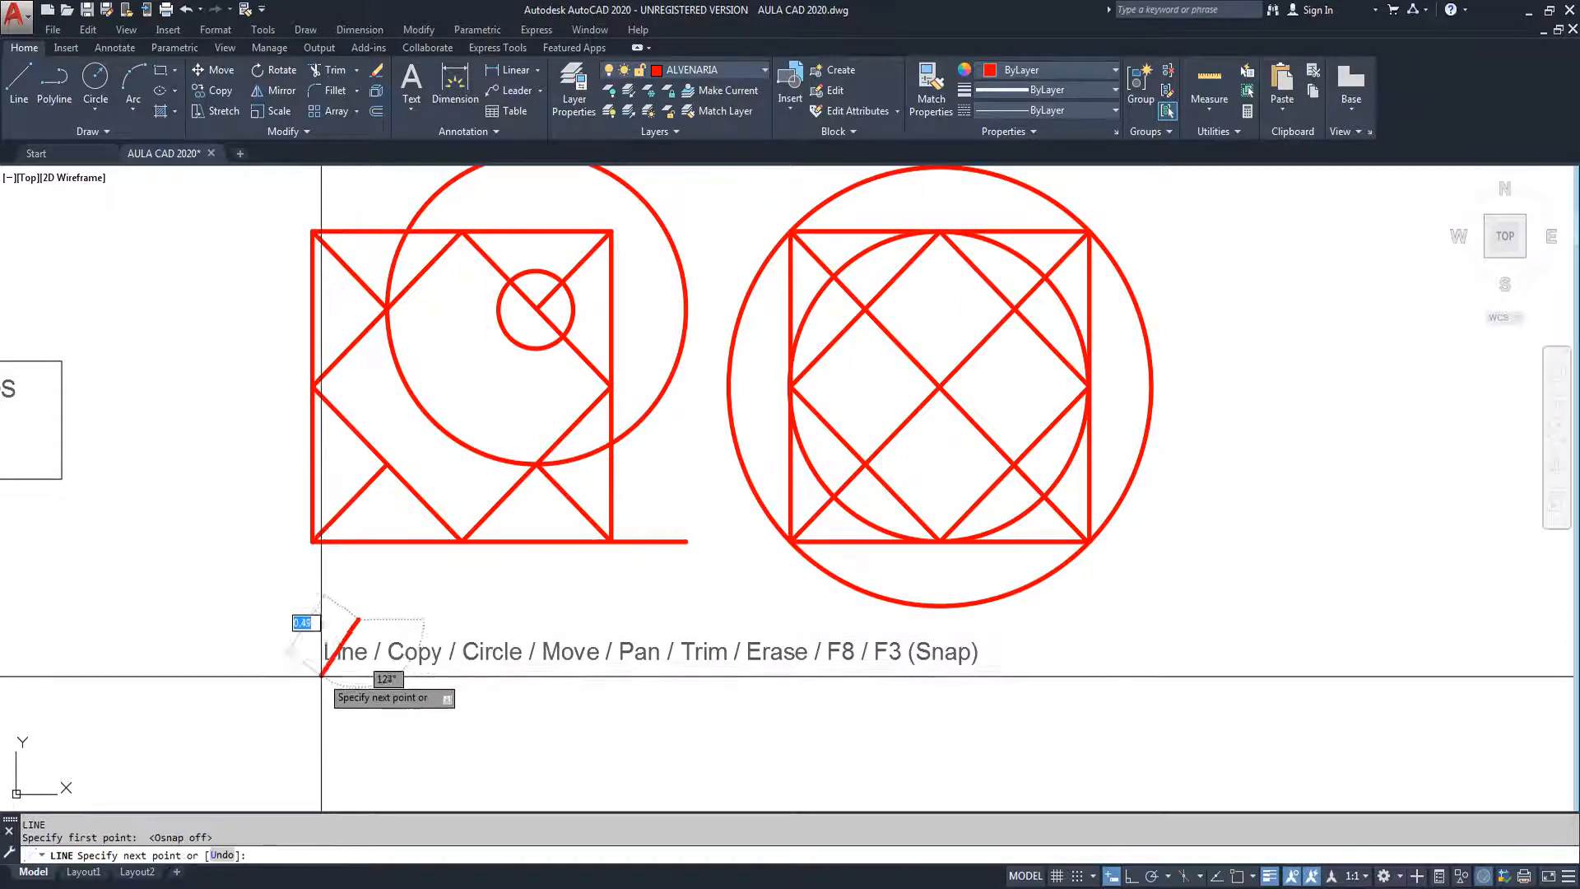
click(328, 694)
key(Escape)
Step: Strike through the words "Circle" and "Move" in the copied text with one slanted line each
key(space)
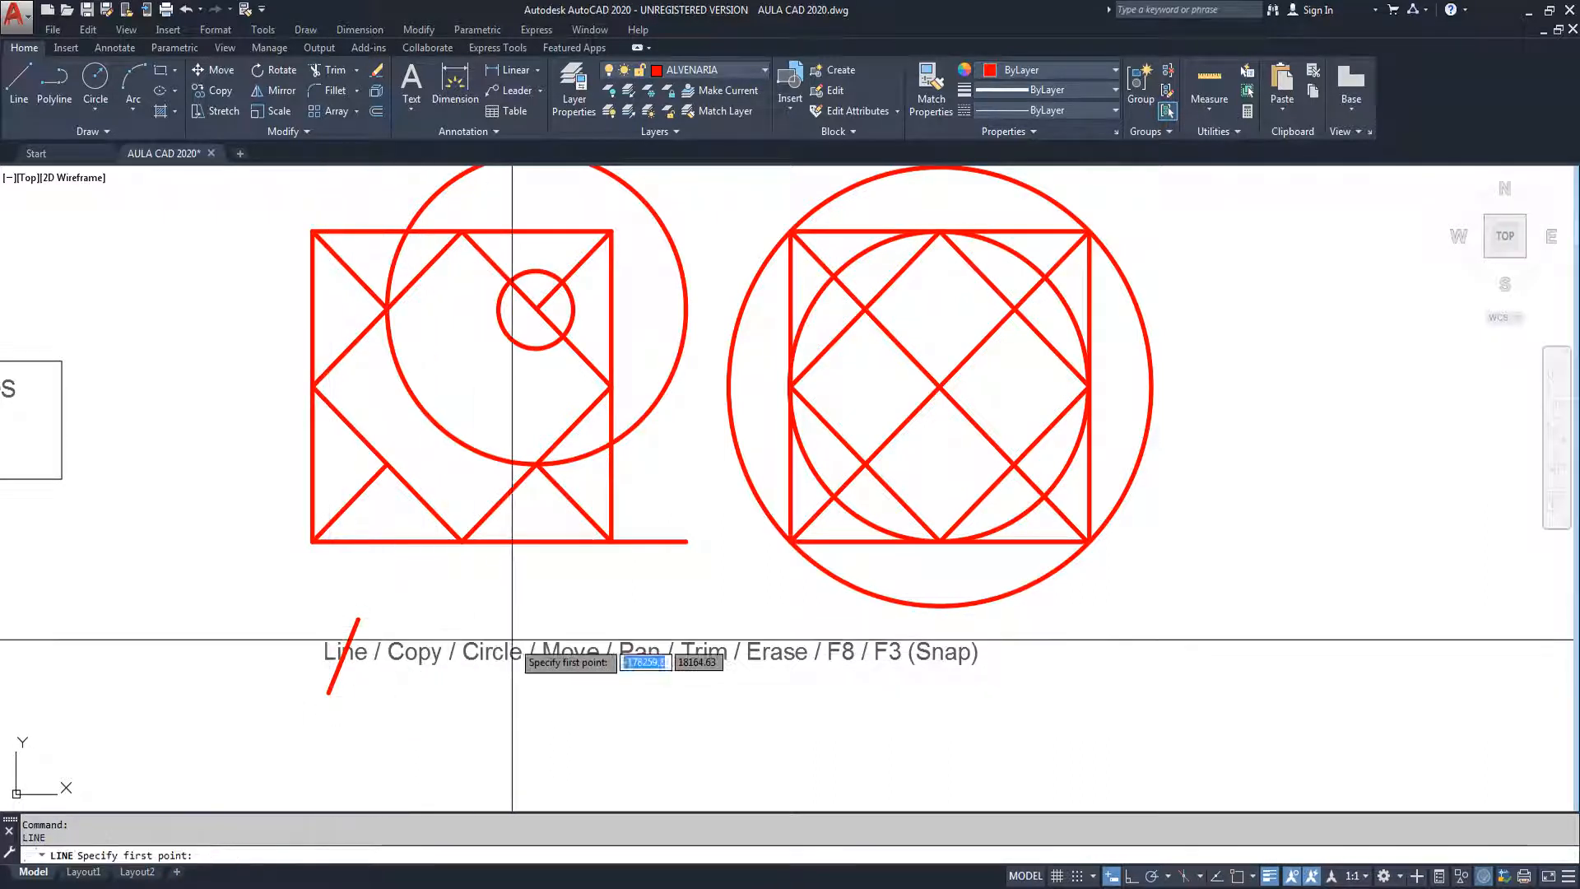
click(505, 619)
click(475, 706)
key(Escape)
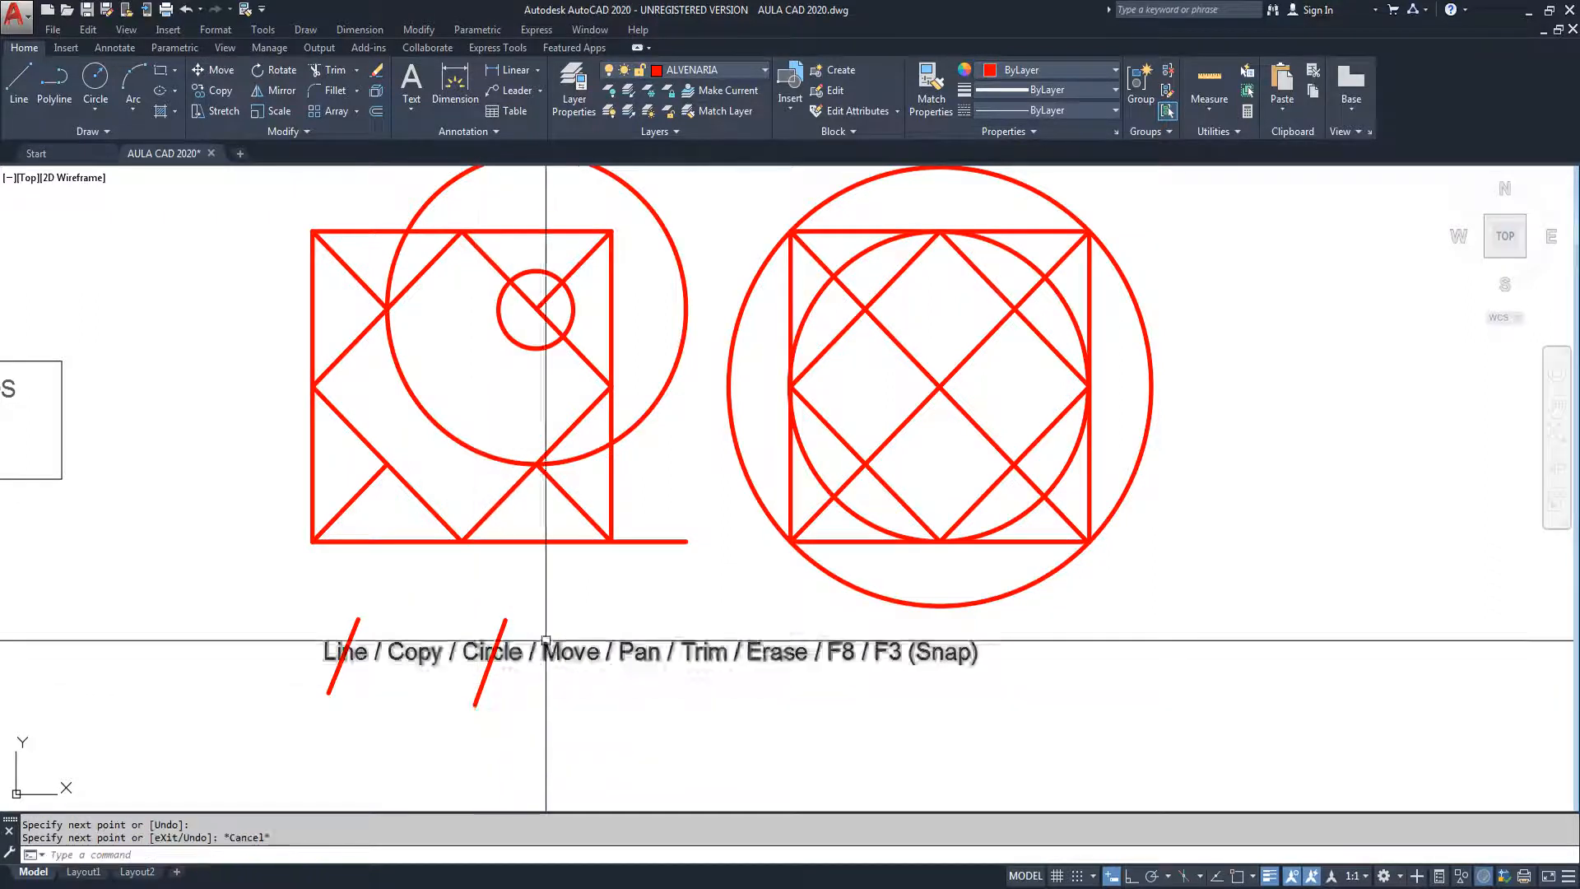
key(space)
click(586, 618)
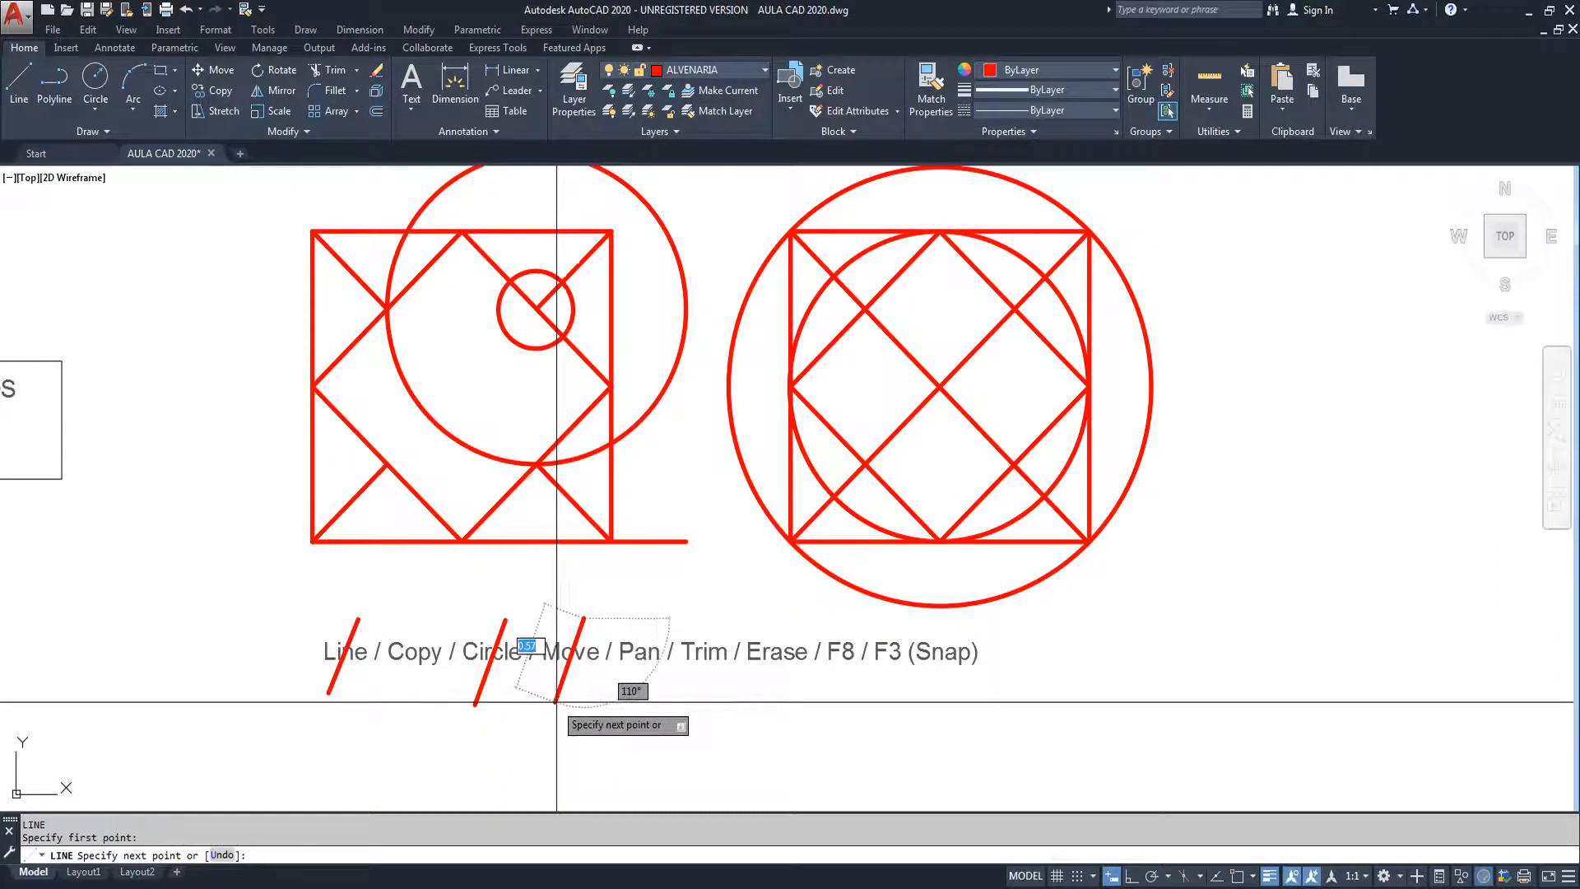
click(567, 693)
key(Escape)
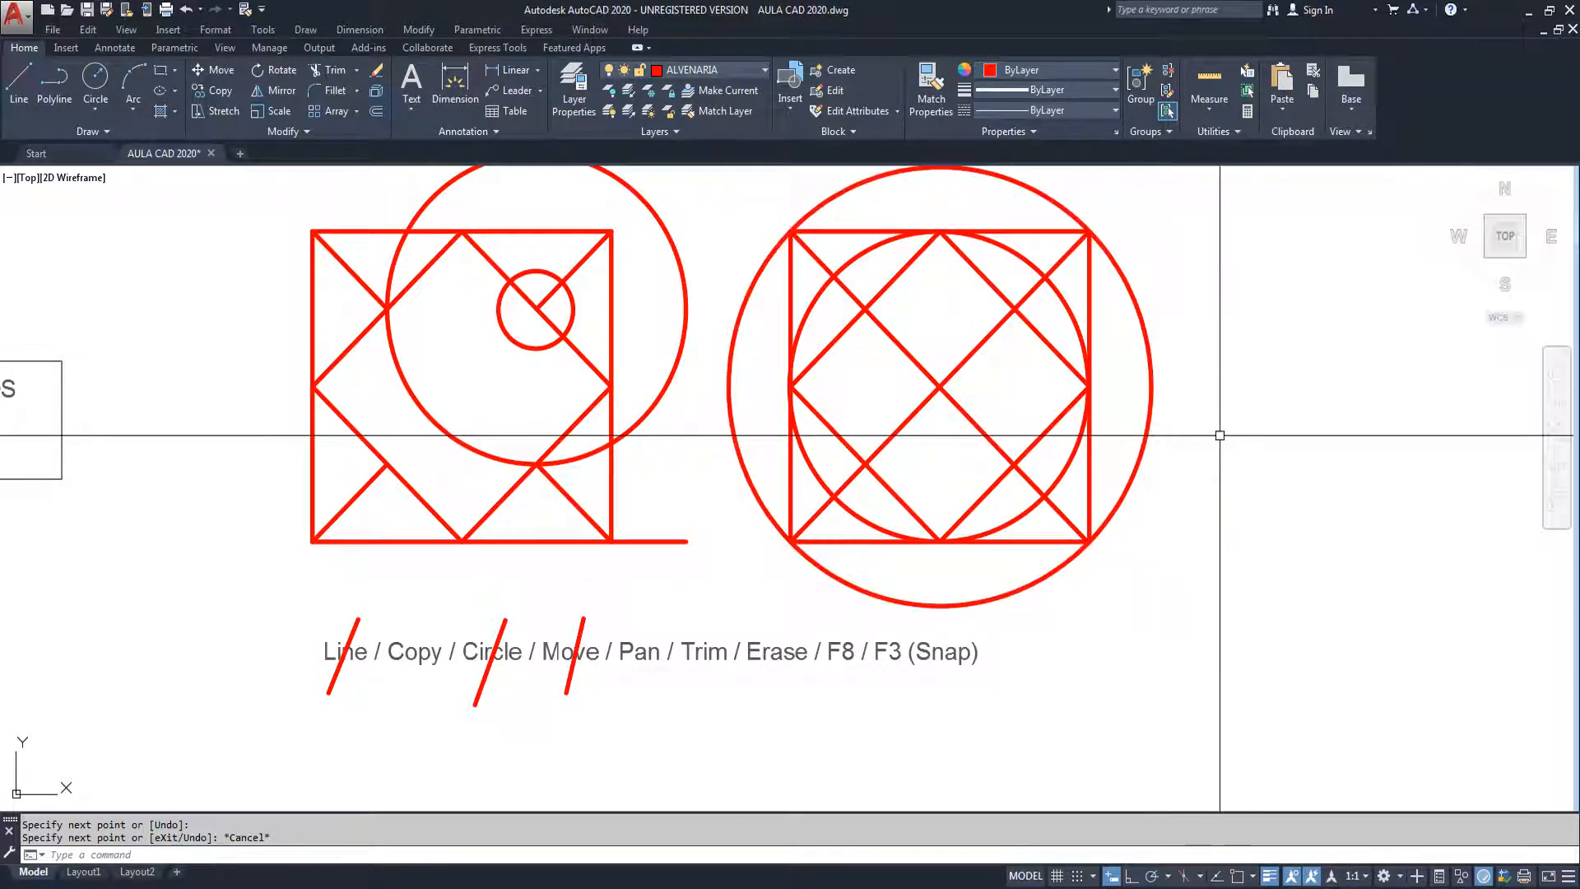
key(Escape)
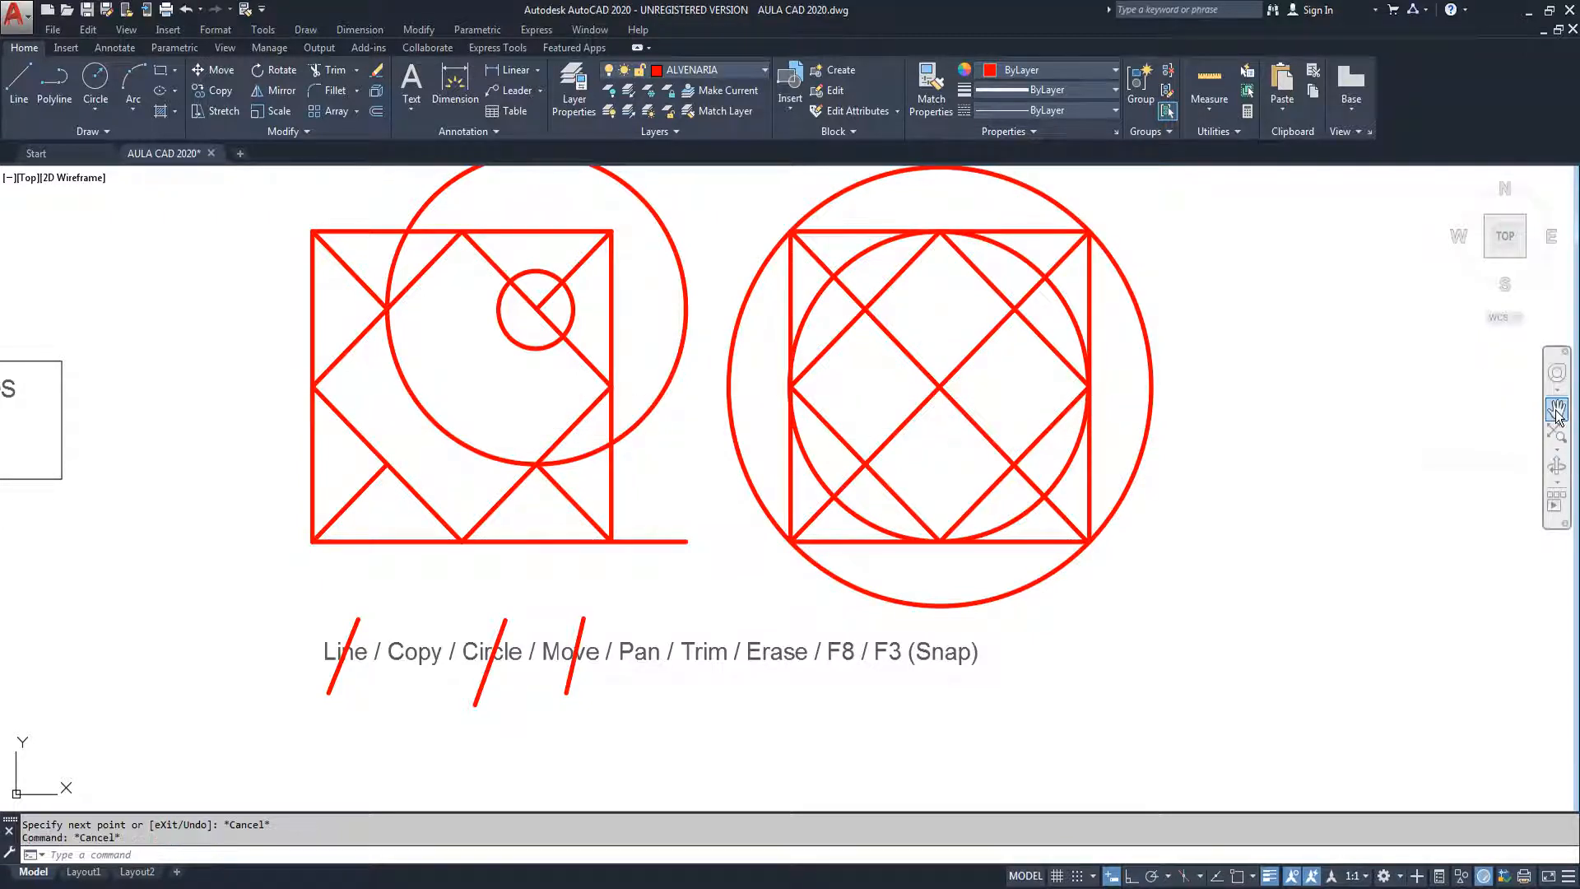
Step: Use the Pan tool to shift the view of the two square figures sideways and back
click(1558, 409)
mouse_move(1274, 406)
mouse_down()
mouse_move(974, 434)
mouse_move(1143, 400)
mouse_up()
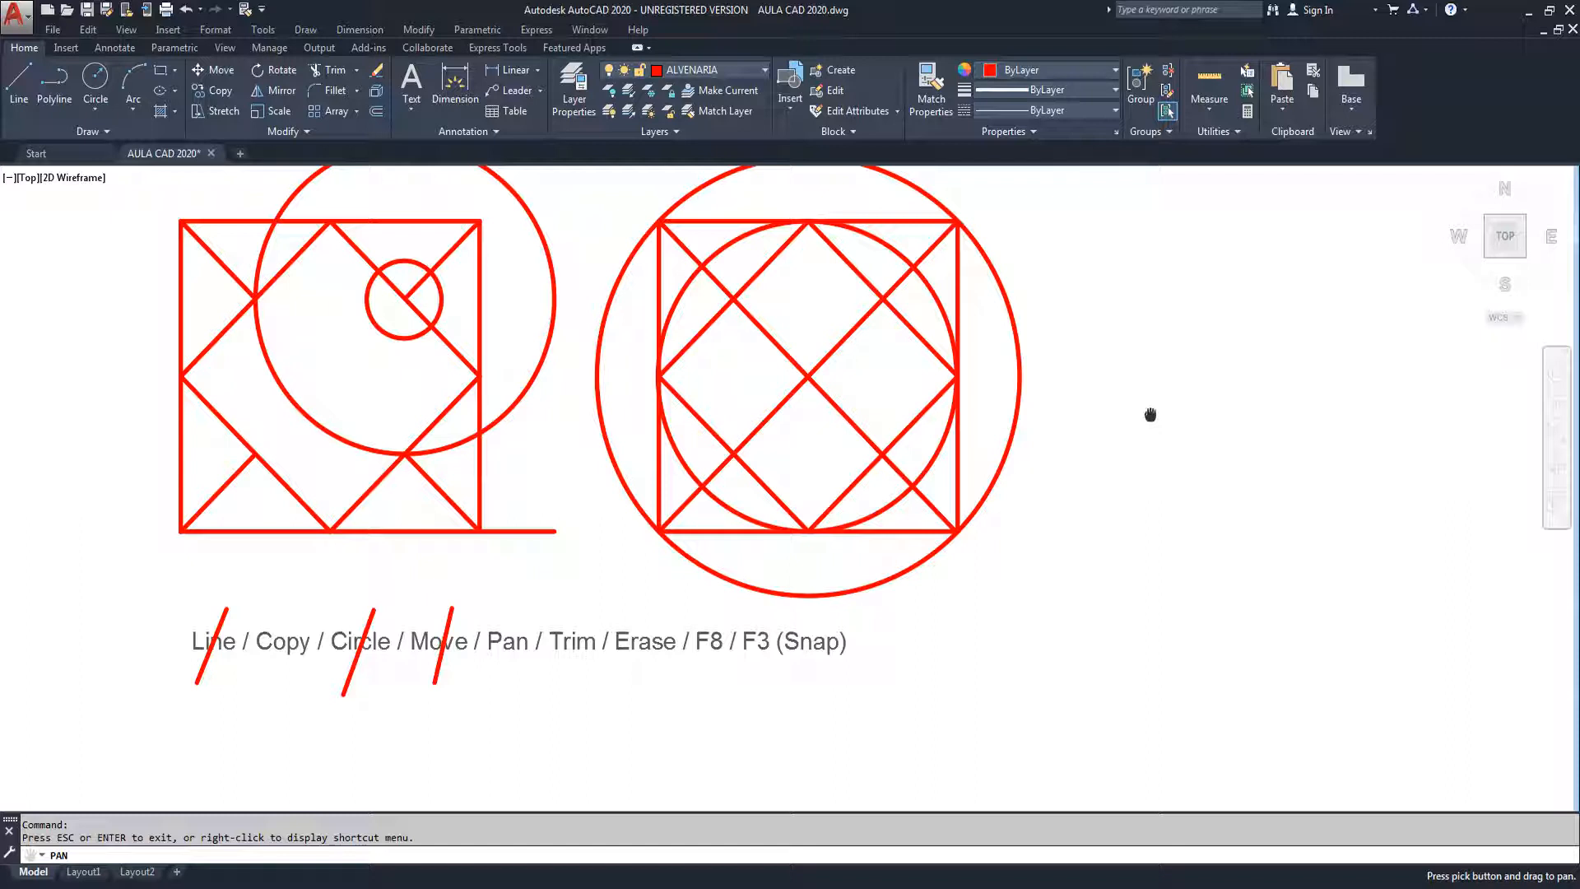
mouse_move(1151, 414)
mouse_down()
mouse_move(1024, 416)
mouse_move(1193, 431)
mouse_move(1178, 452)
mouse_move(1058, 454)
mouse_move(1316, 441)
mouse_move(1262, 429)
mouse_move(1139, 457)
mouse_move(1020, 448)
mouse_move(1217, 452)
mouse_move(977, 522)
mouse_move(1297, 545)
mouse_move(1278, 453)
mouse_up()
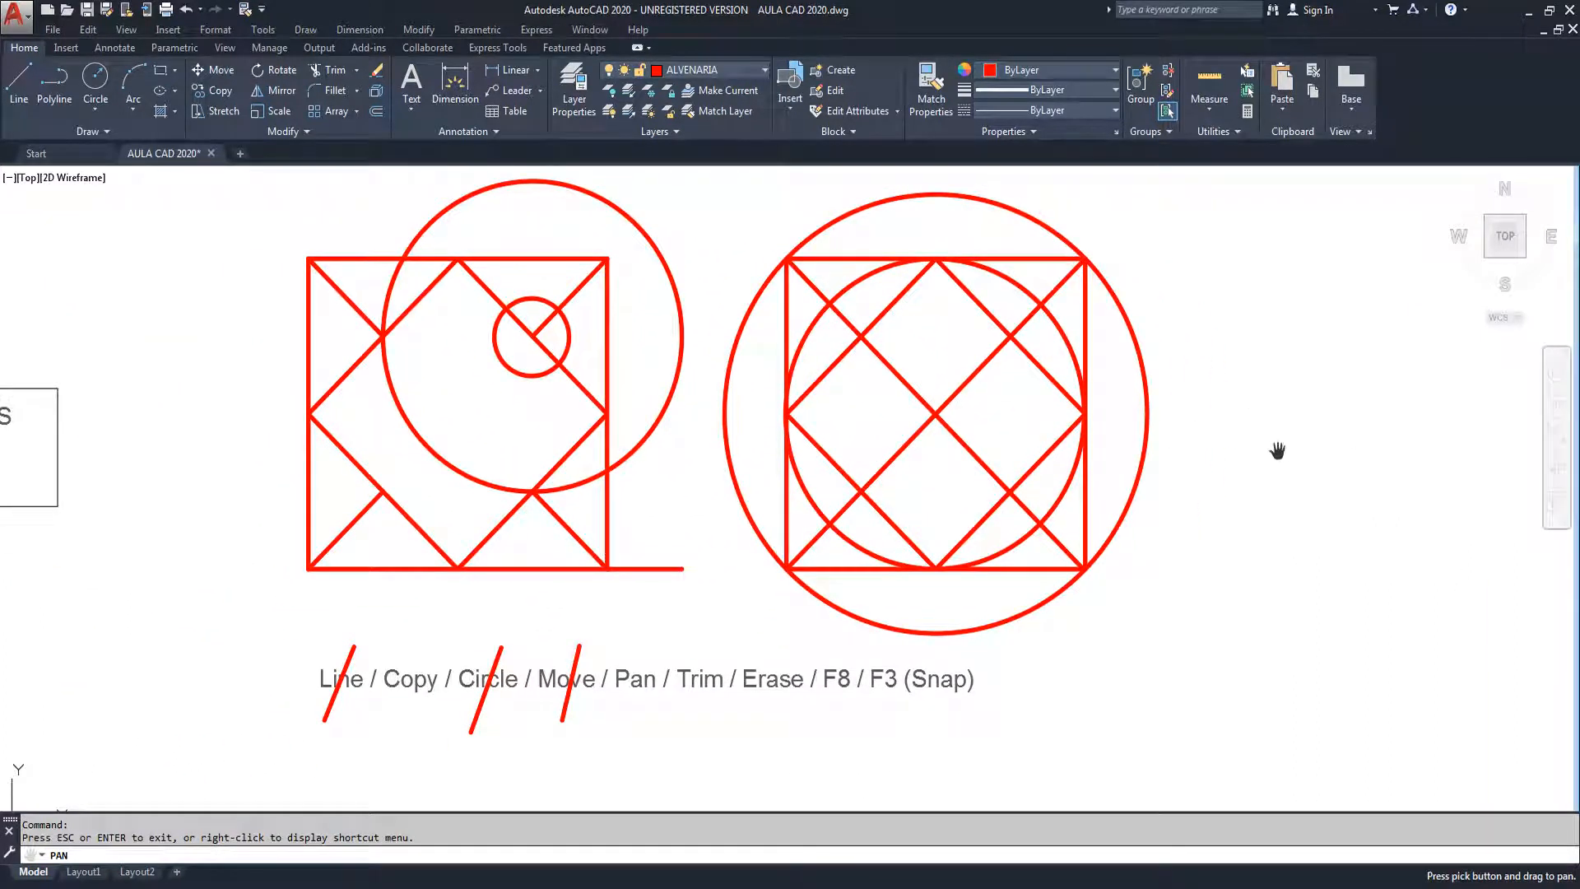
key(Escape)
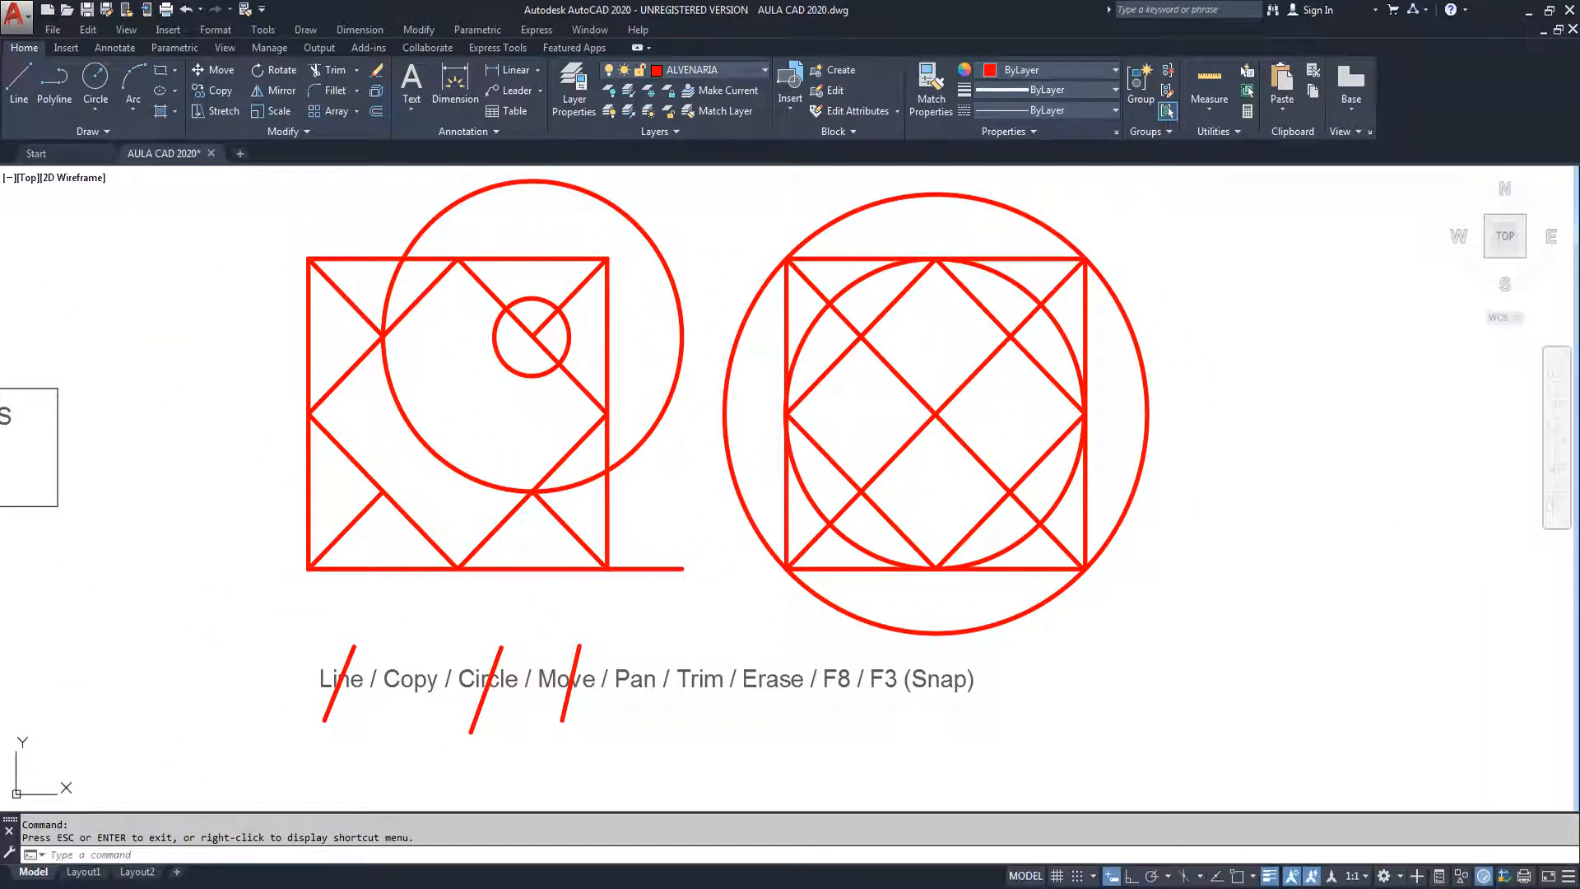
Step: Append "/ ESC" to the end of the copied command list text
double_click(841, 680)
click(996, 685)
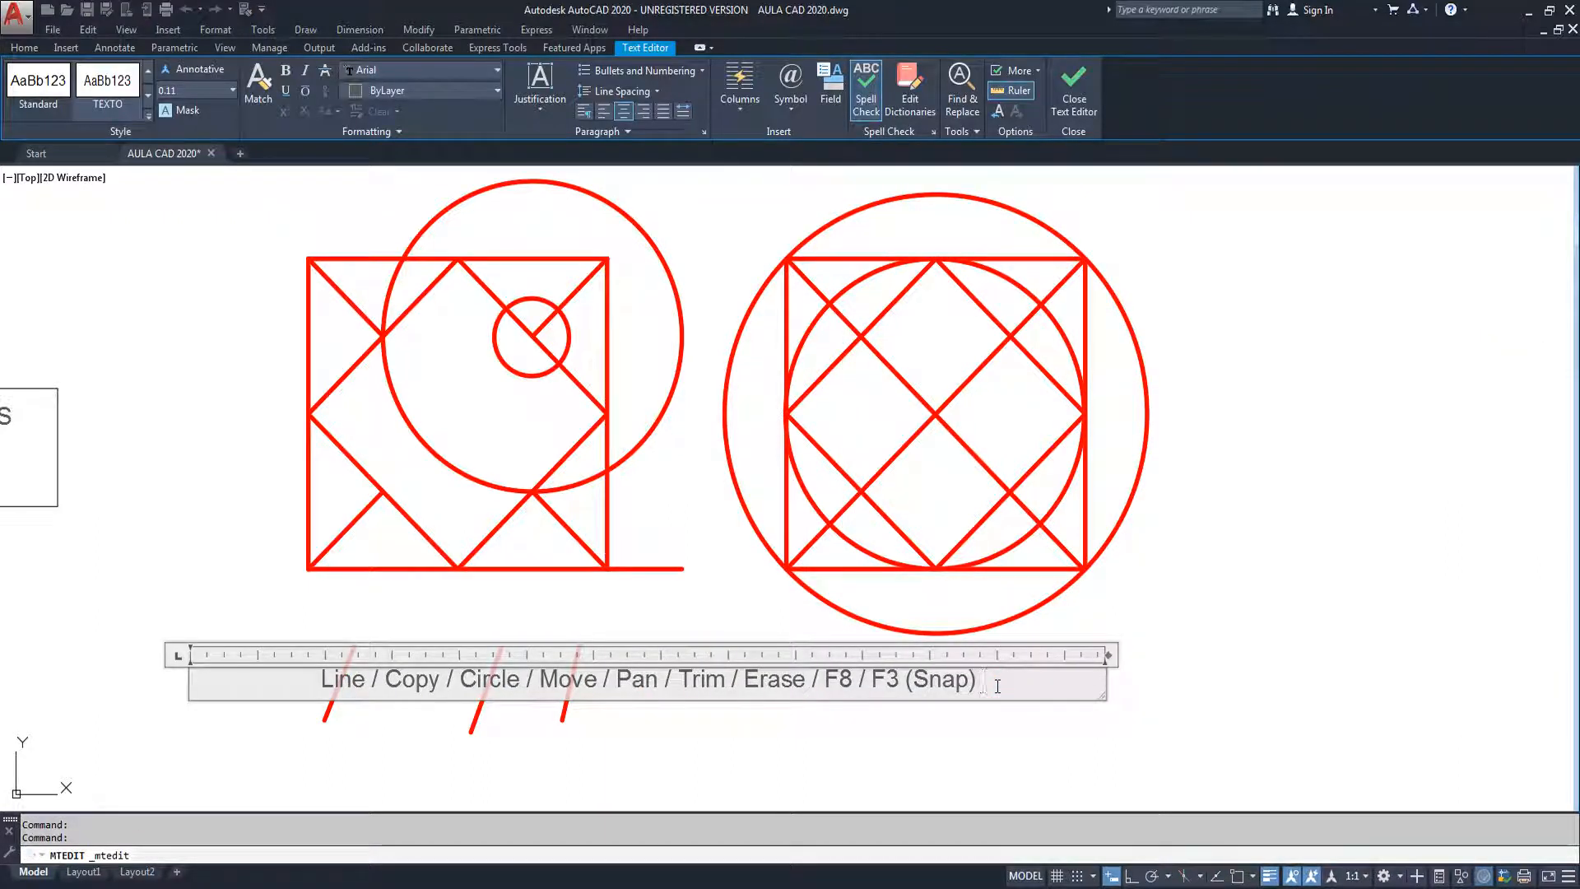
text(/ ESC)
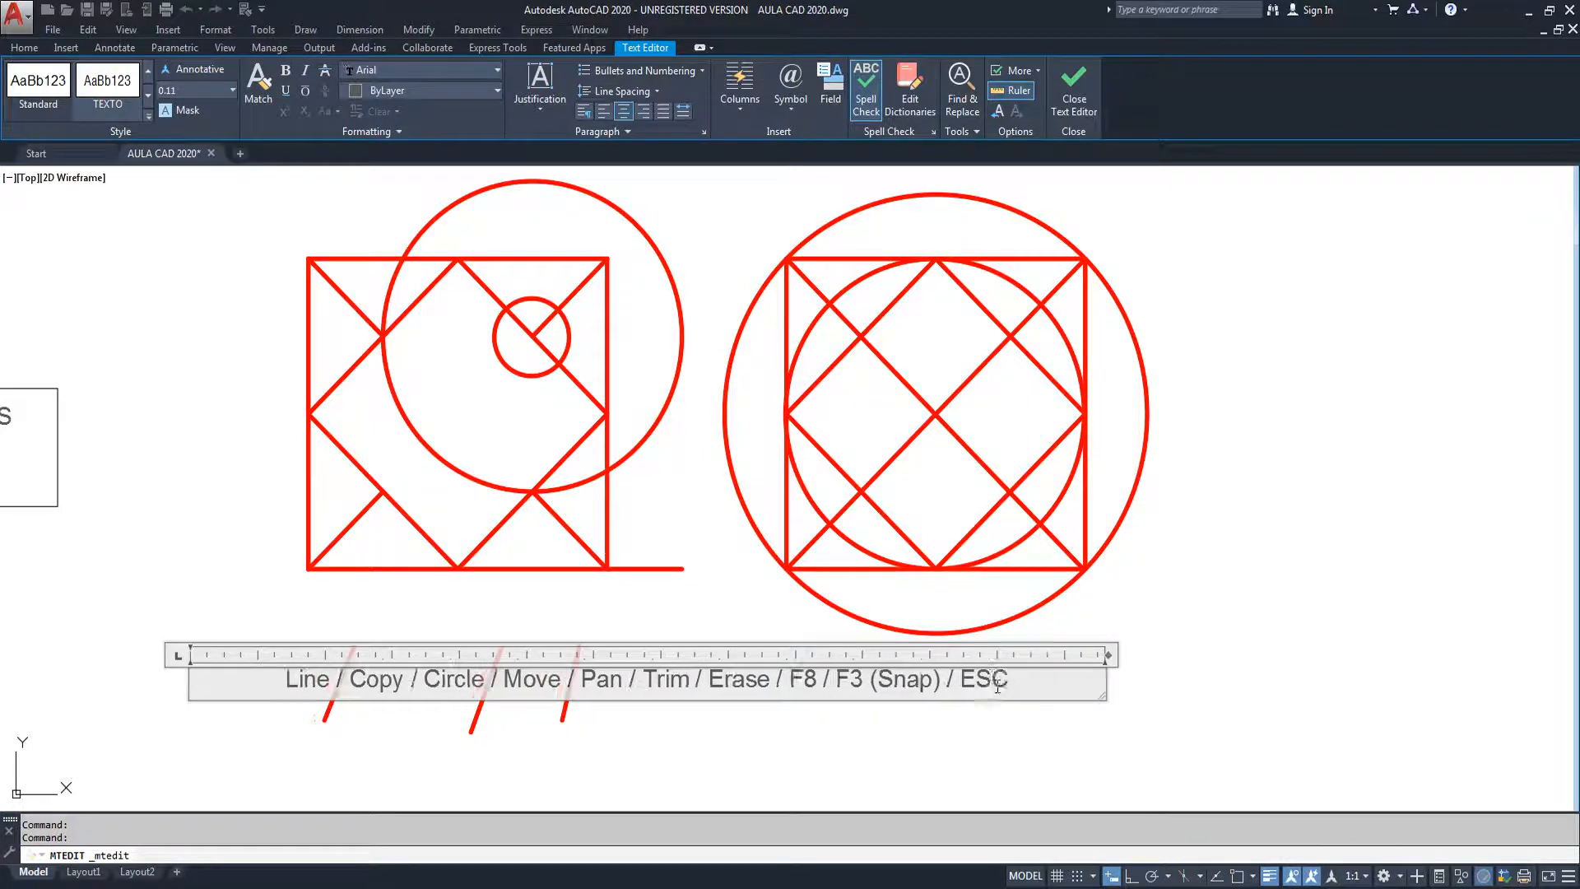
click(1347, 703)
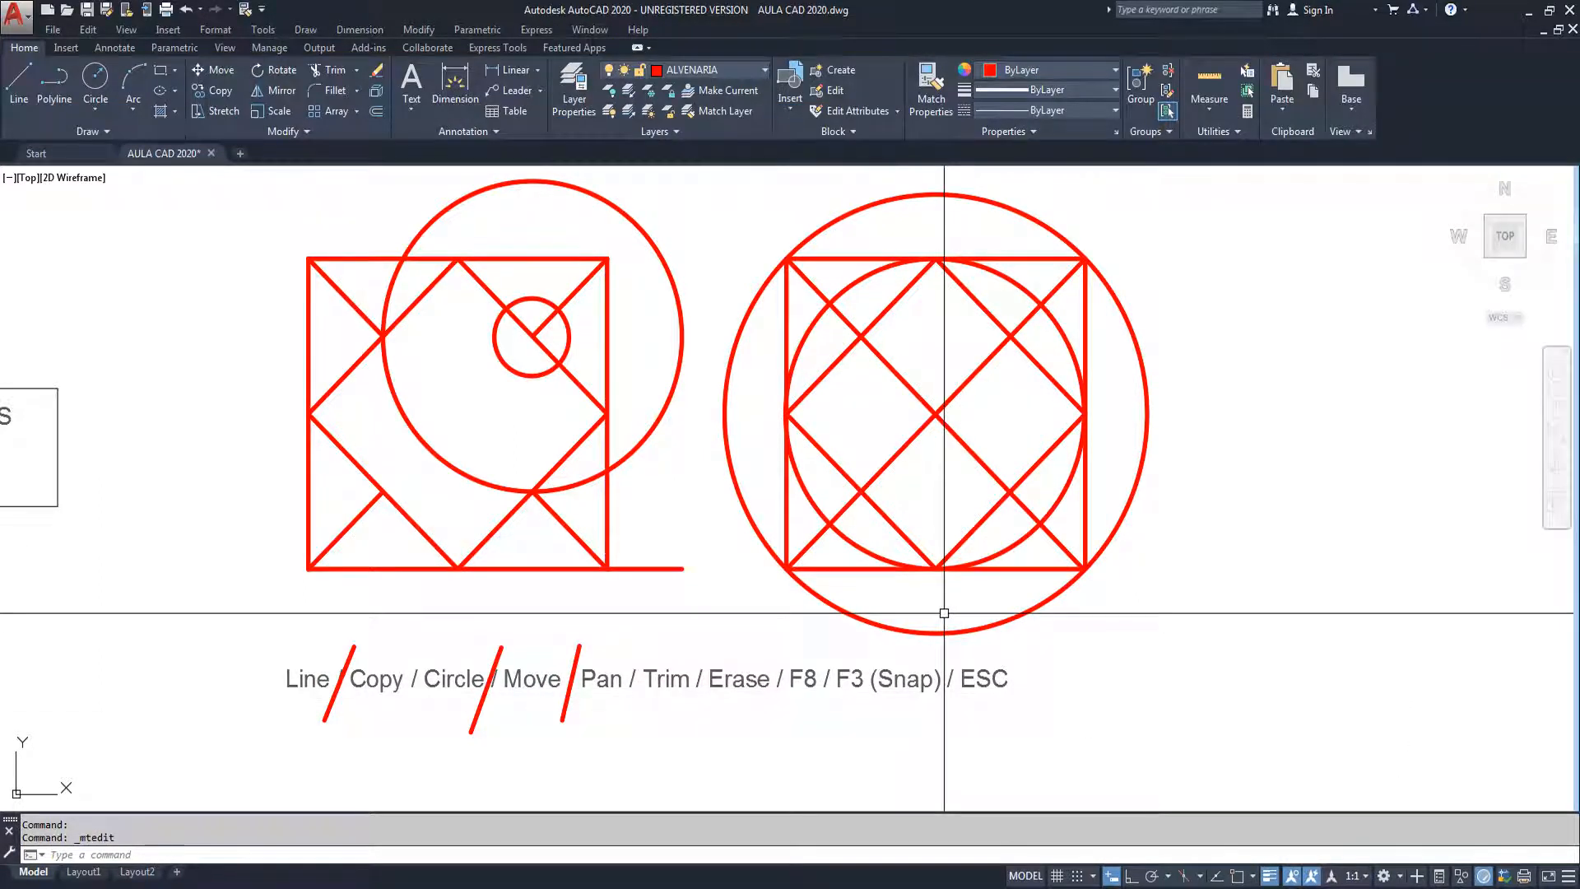
Step: Append "ou botão direito" after "ESC" in the command list text below the square figures
double_click(977, 683)
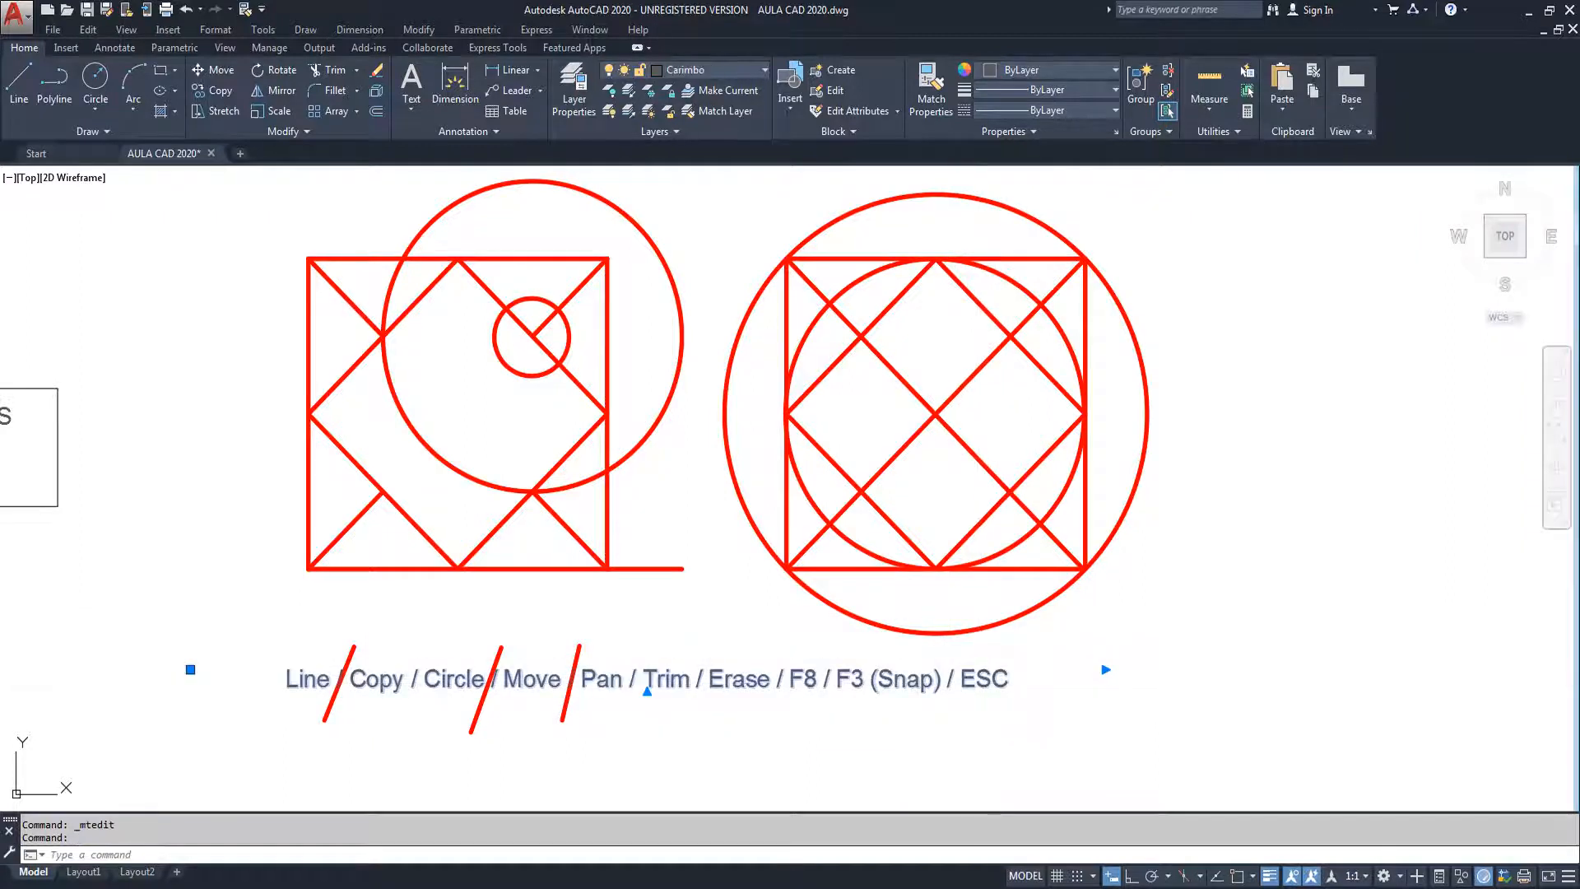
click(1011, 683)
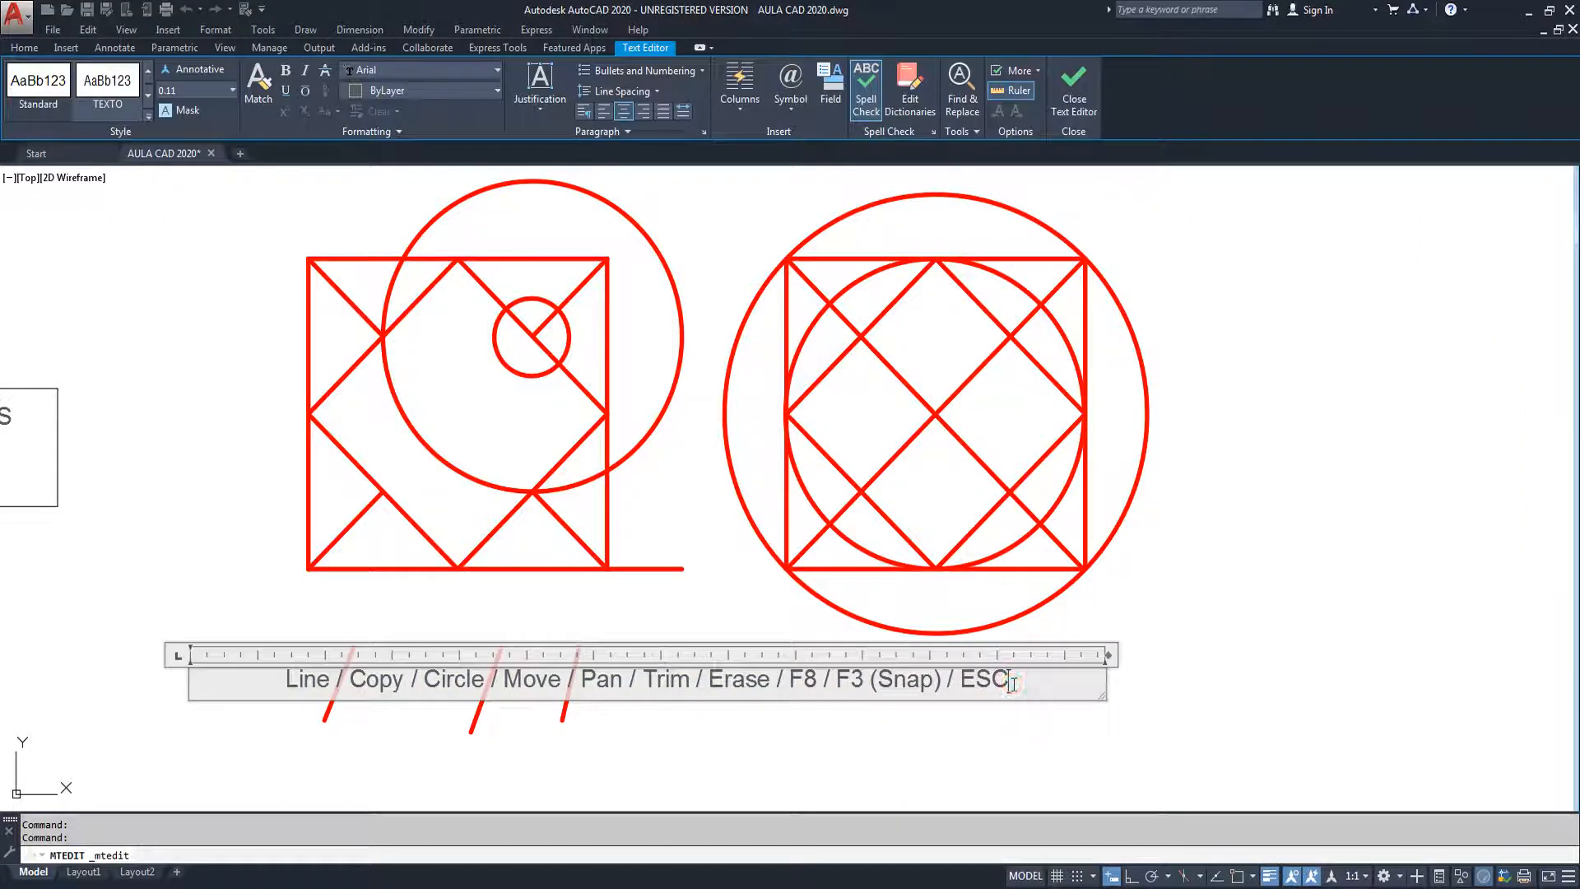
text(OU)
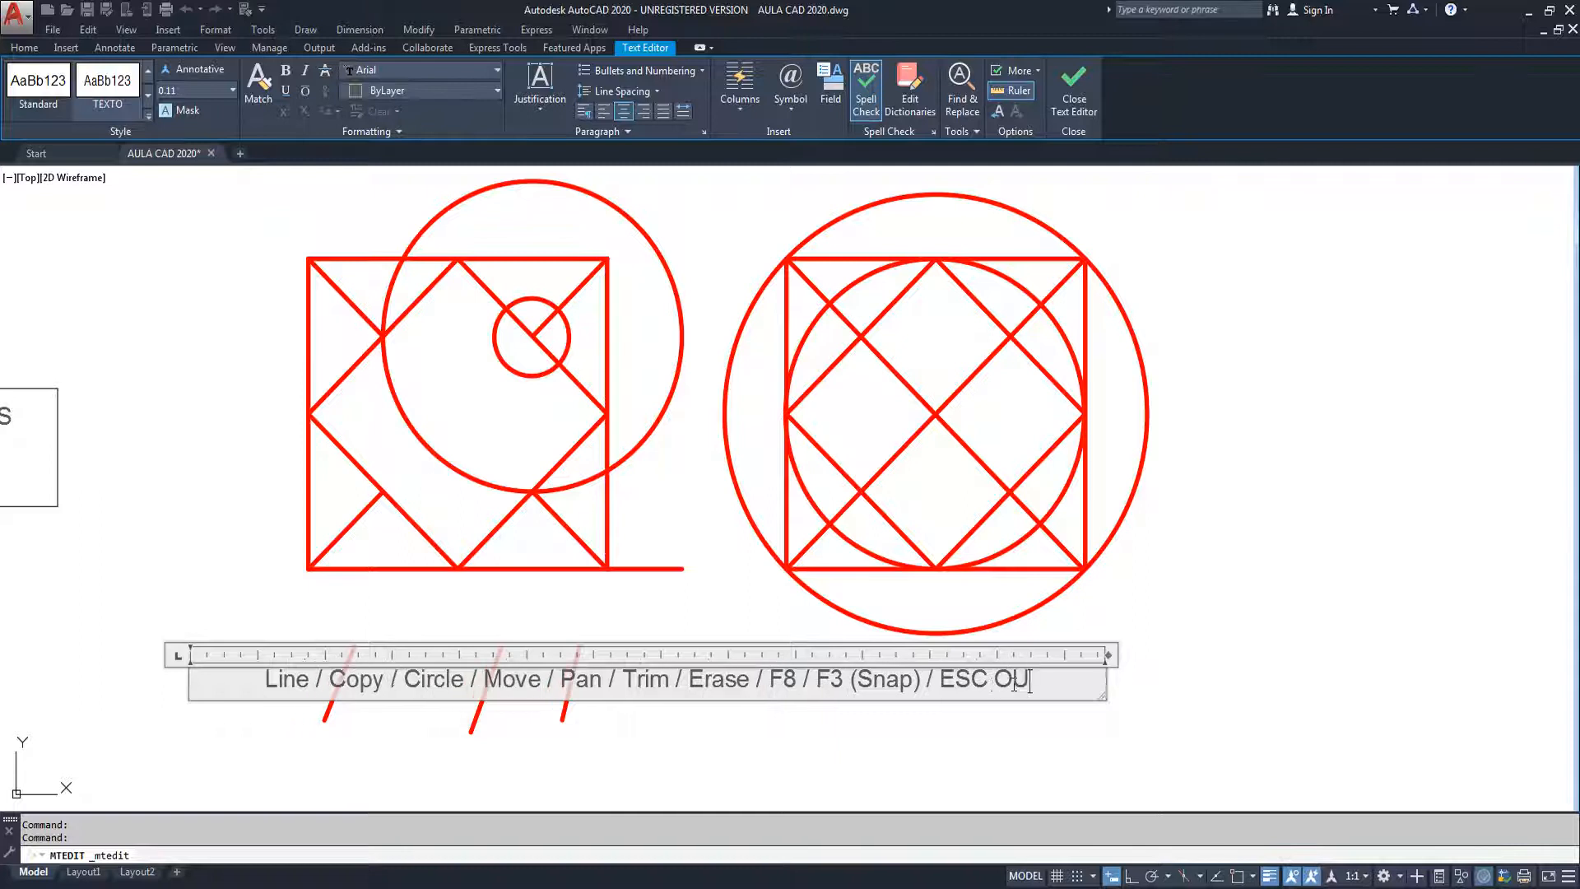
key(BackSpace)
key(BackSpace)
text(ou )
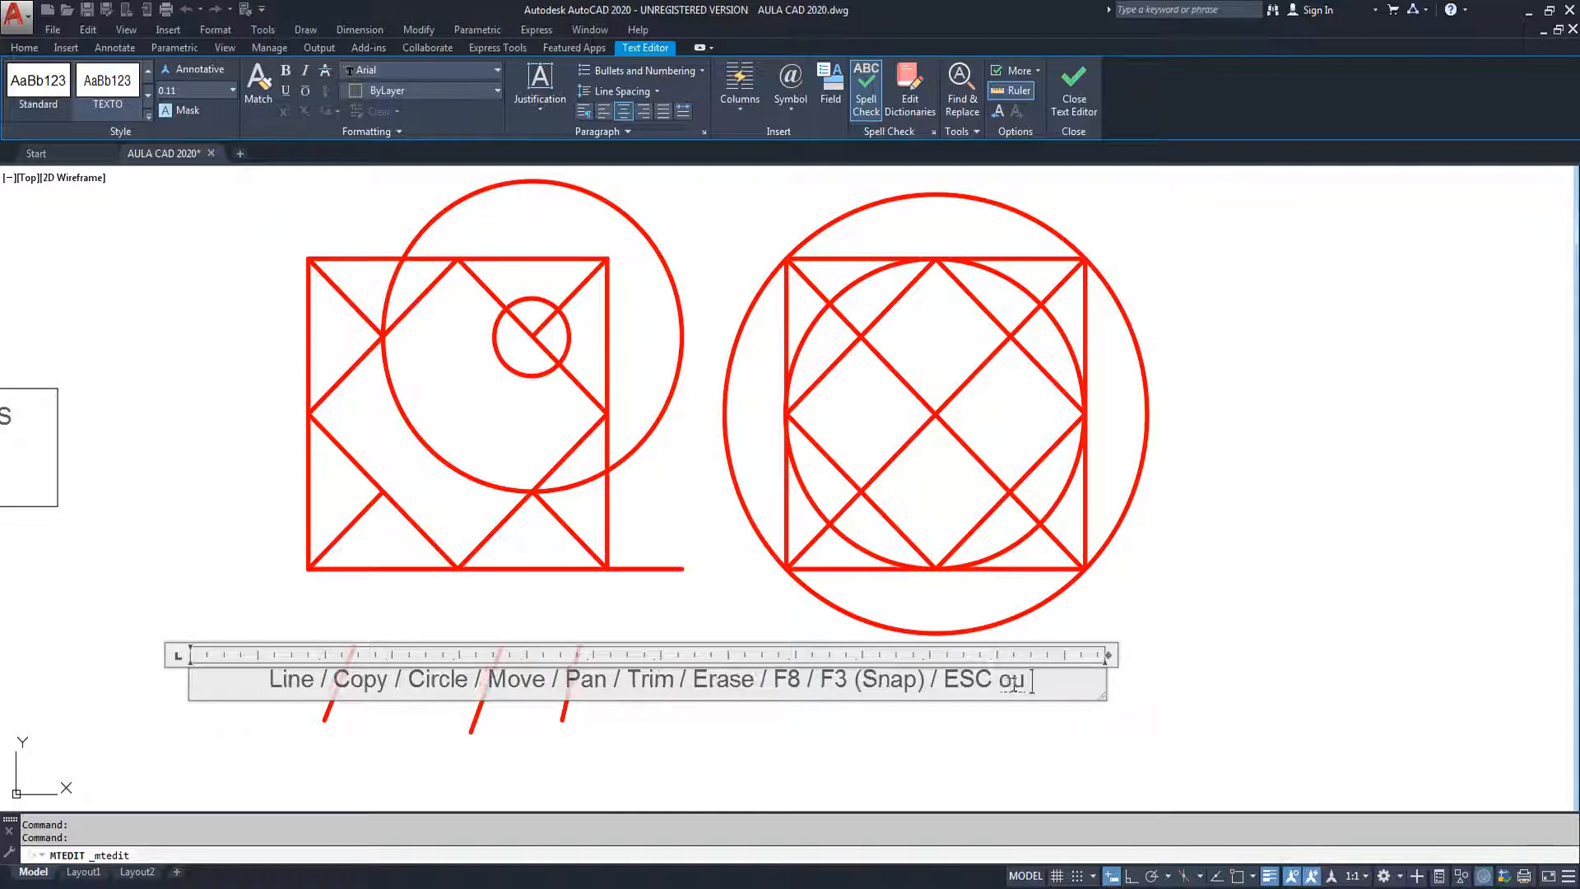
text(bota)
key(BackSpace)
text(ão direito )
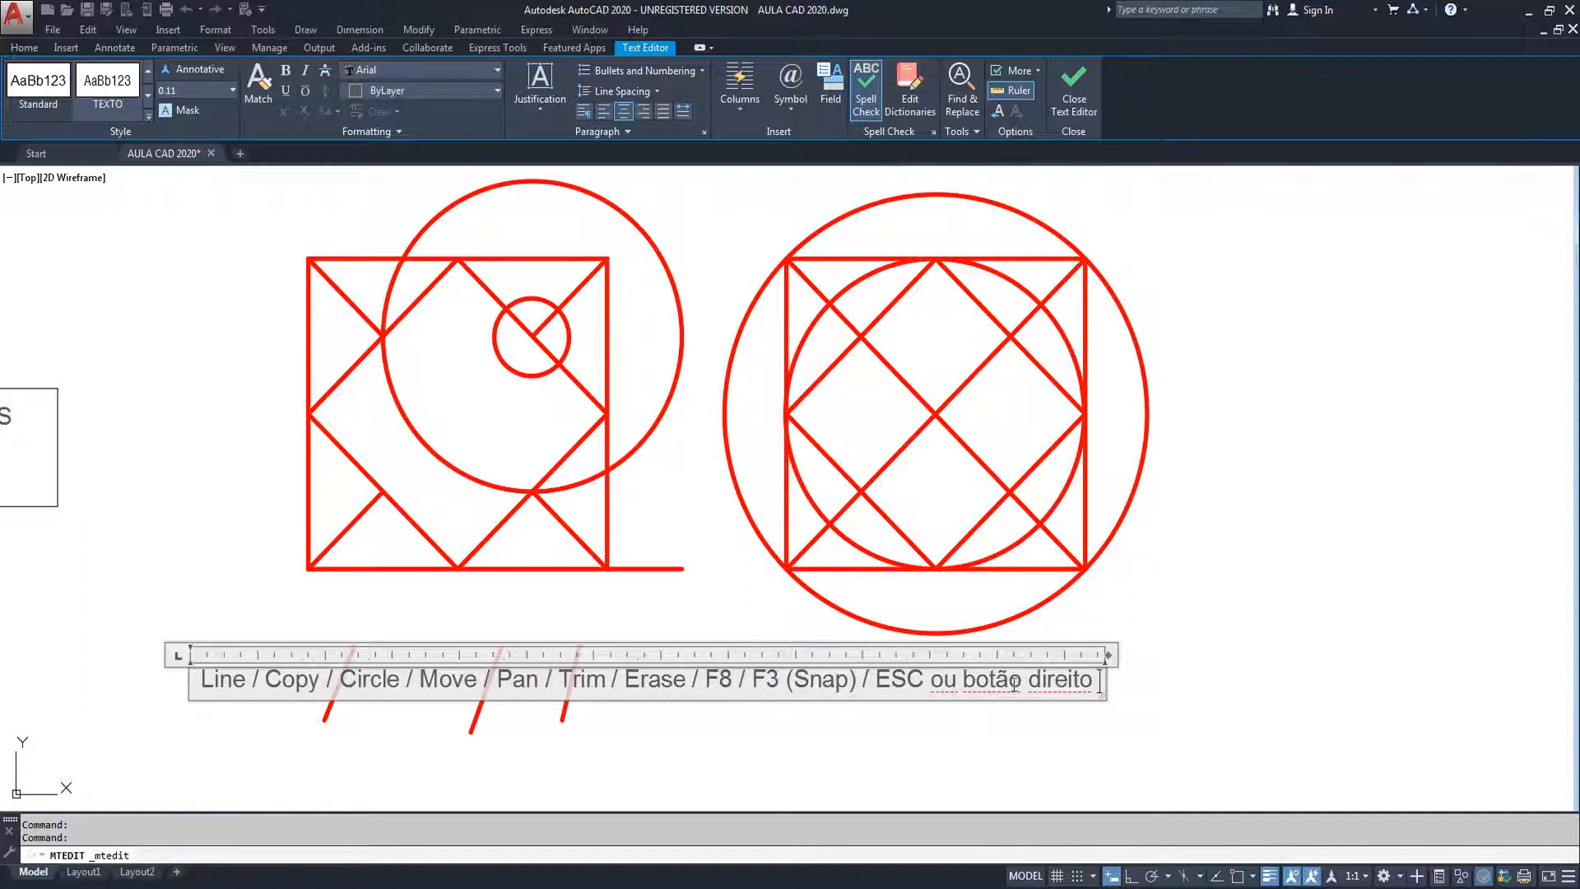
text(do m)
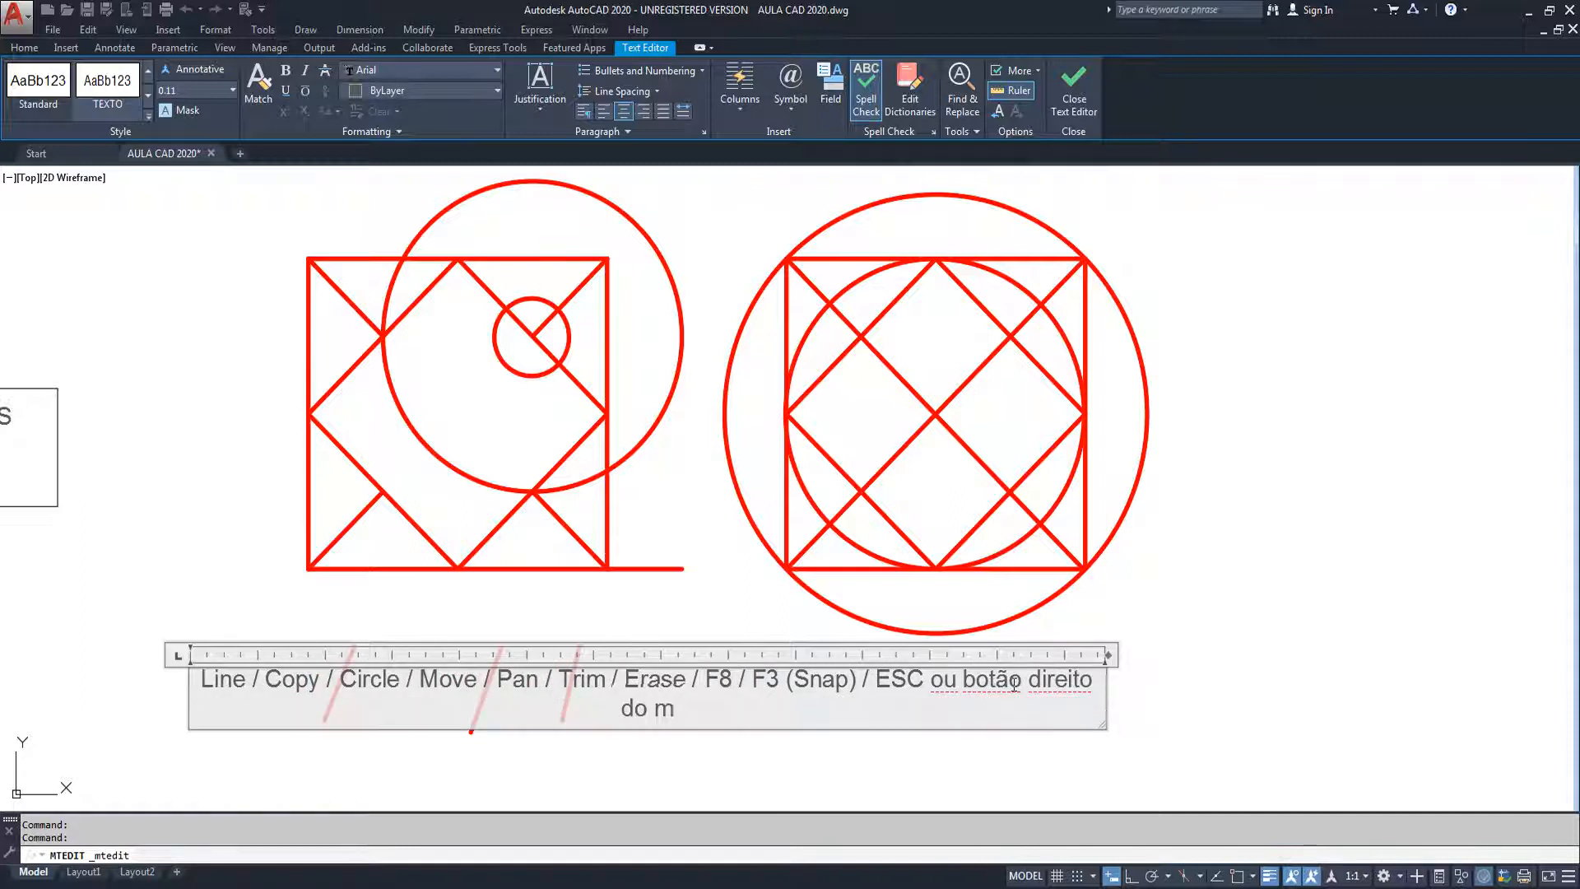
key(BackSpace)
key(BackSpace)
key(BackSpace)
key(BackSpace)
click(1103, 713)
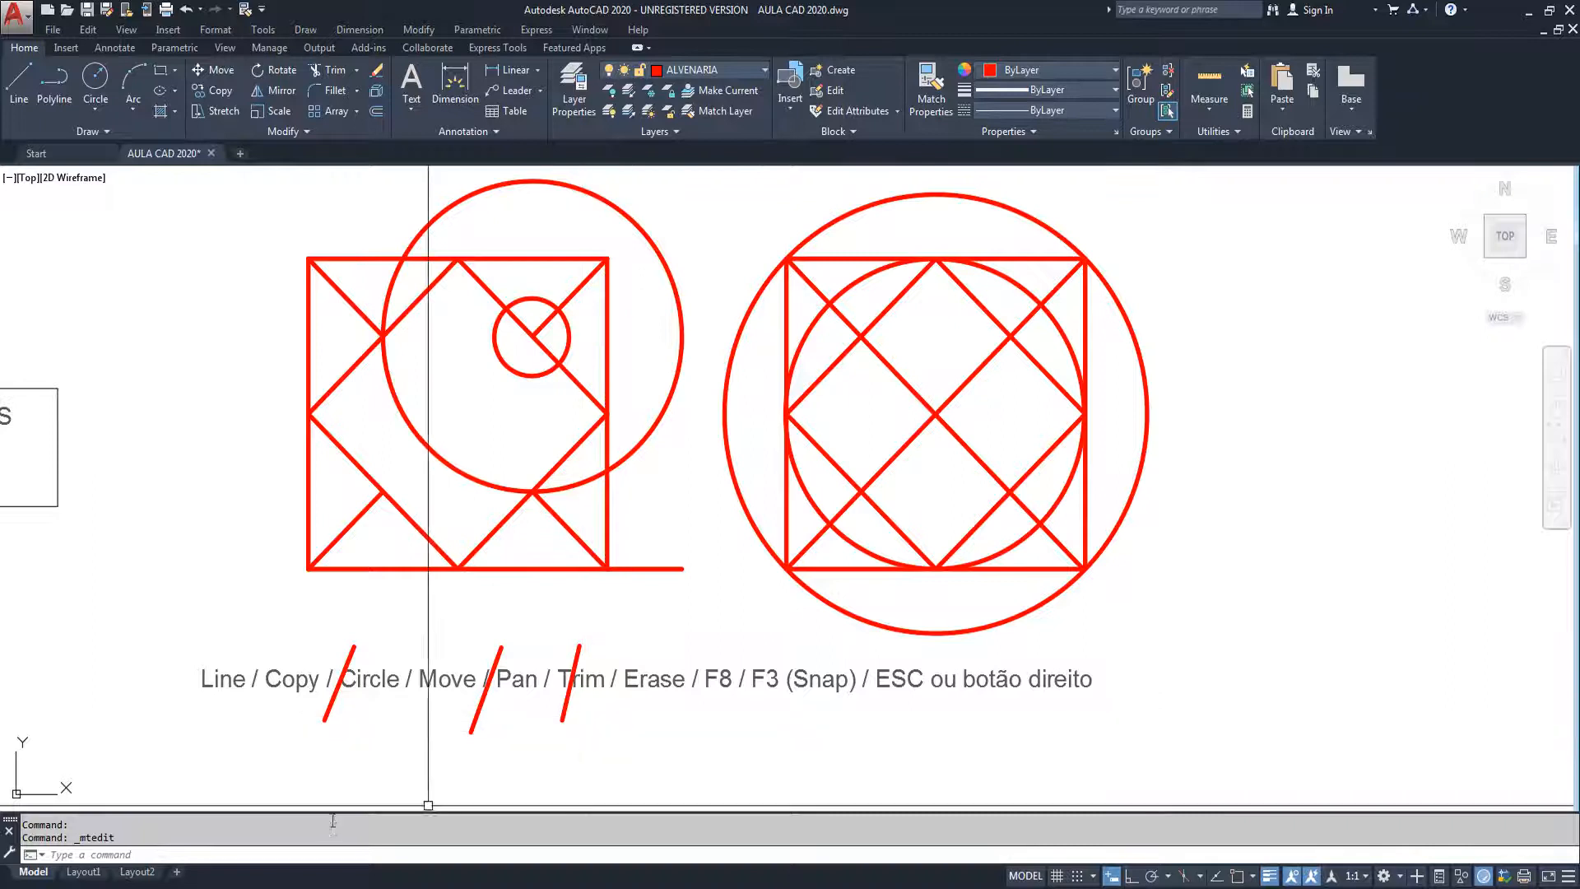
Step: Move the three slanted strike lines together so they cross the words "Line", "Circle" and "Move" again
text(m)
key(Return)
click(625, 628)
click(318, 658)
key(Return)
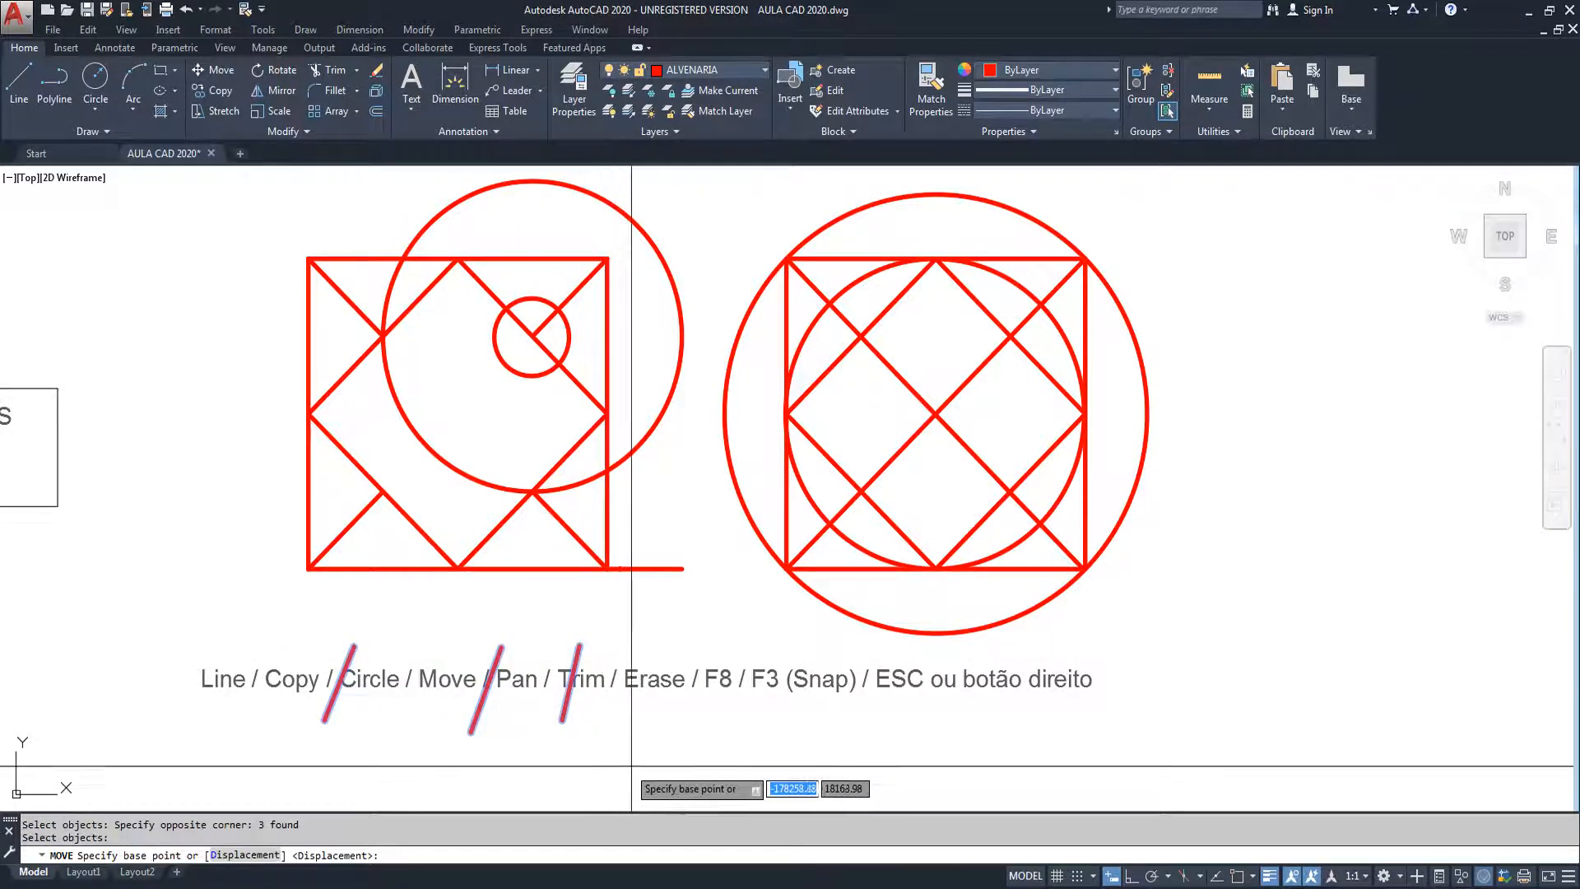
click(691, 767)
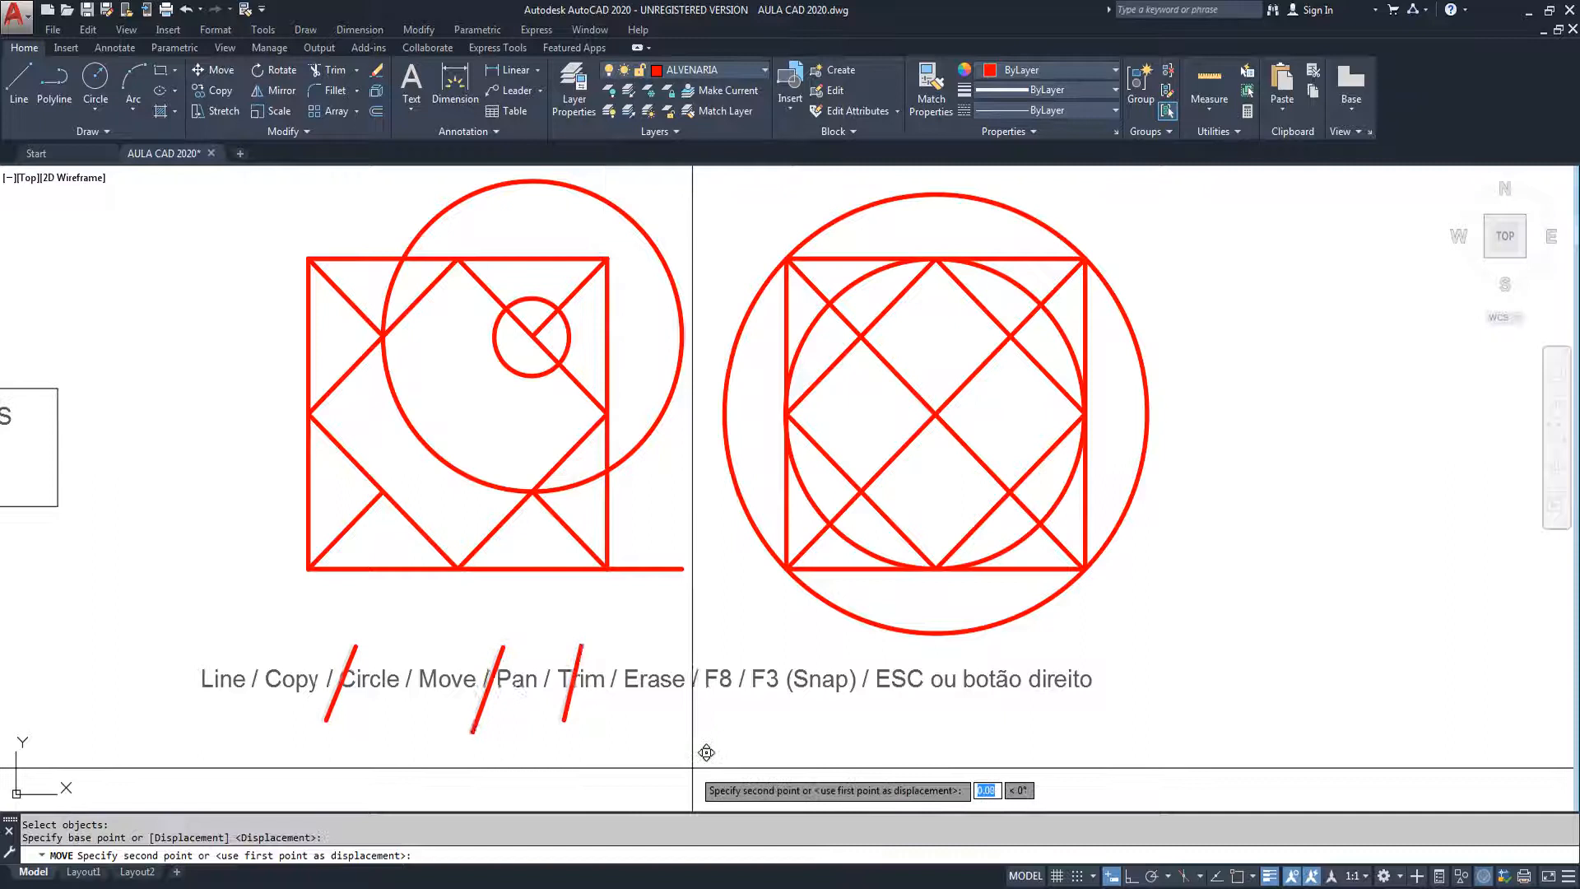
click(567, 760)
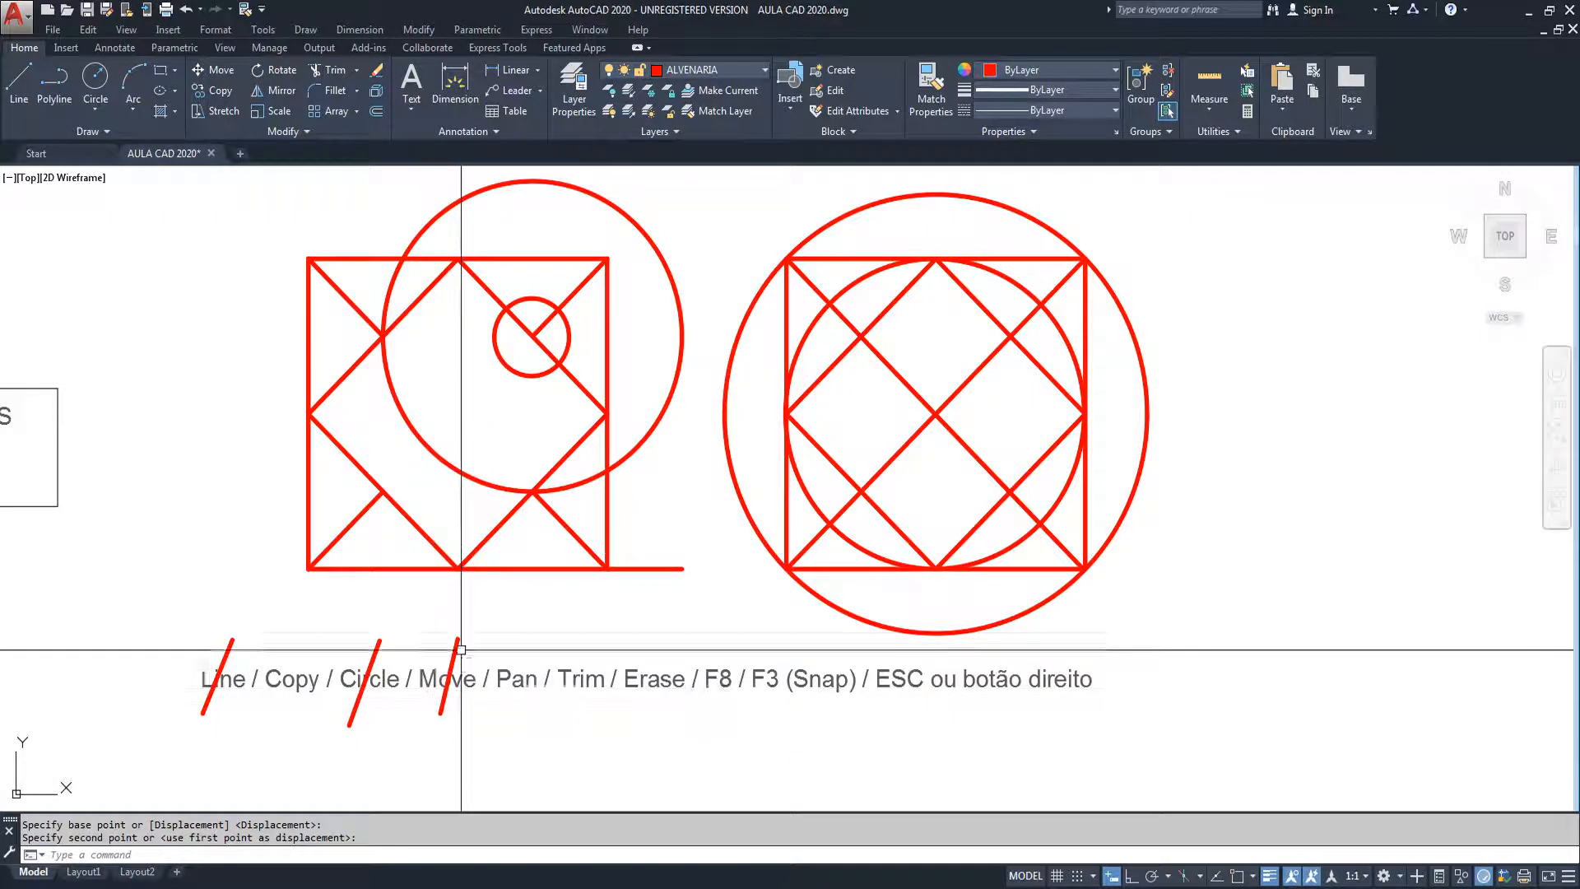
Step: Assign all lines and circles of the two square figures to the Desenho layer
middle_drag(593, 641, 519, 629)
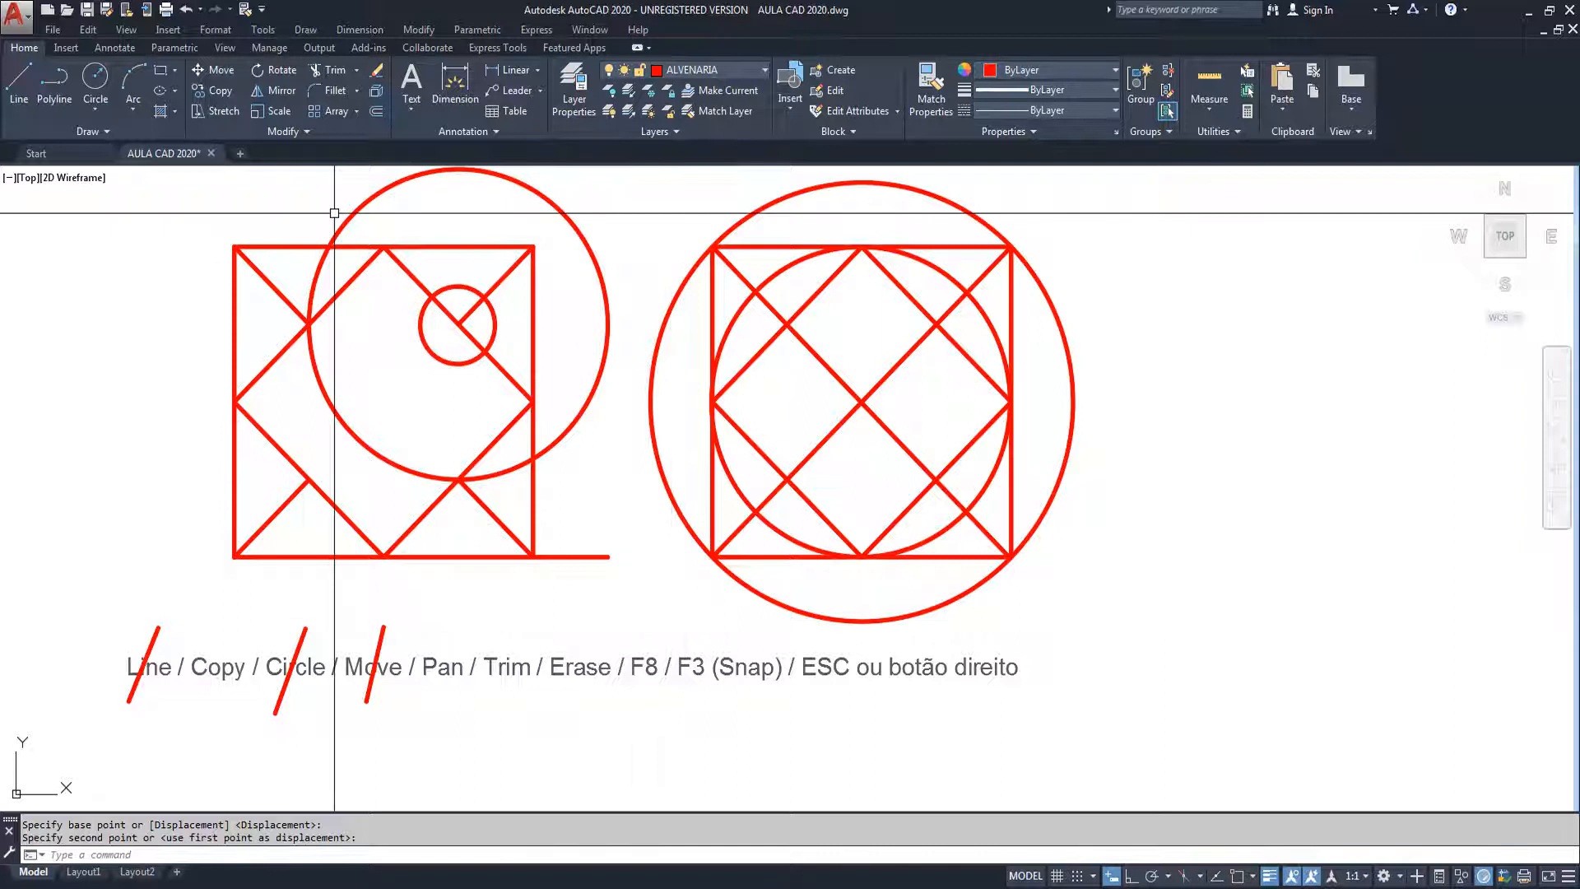
click(1110, 202)
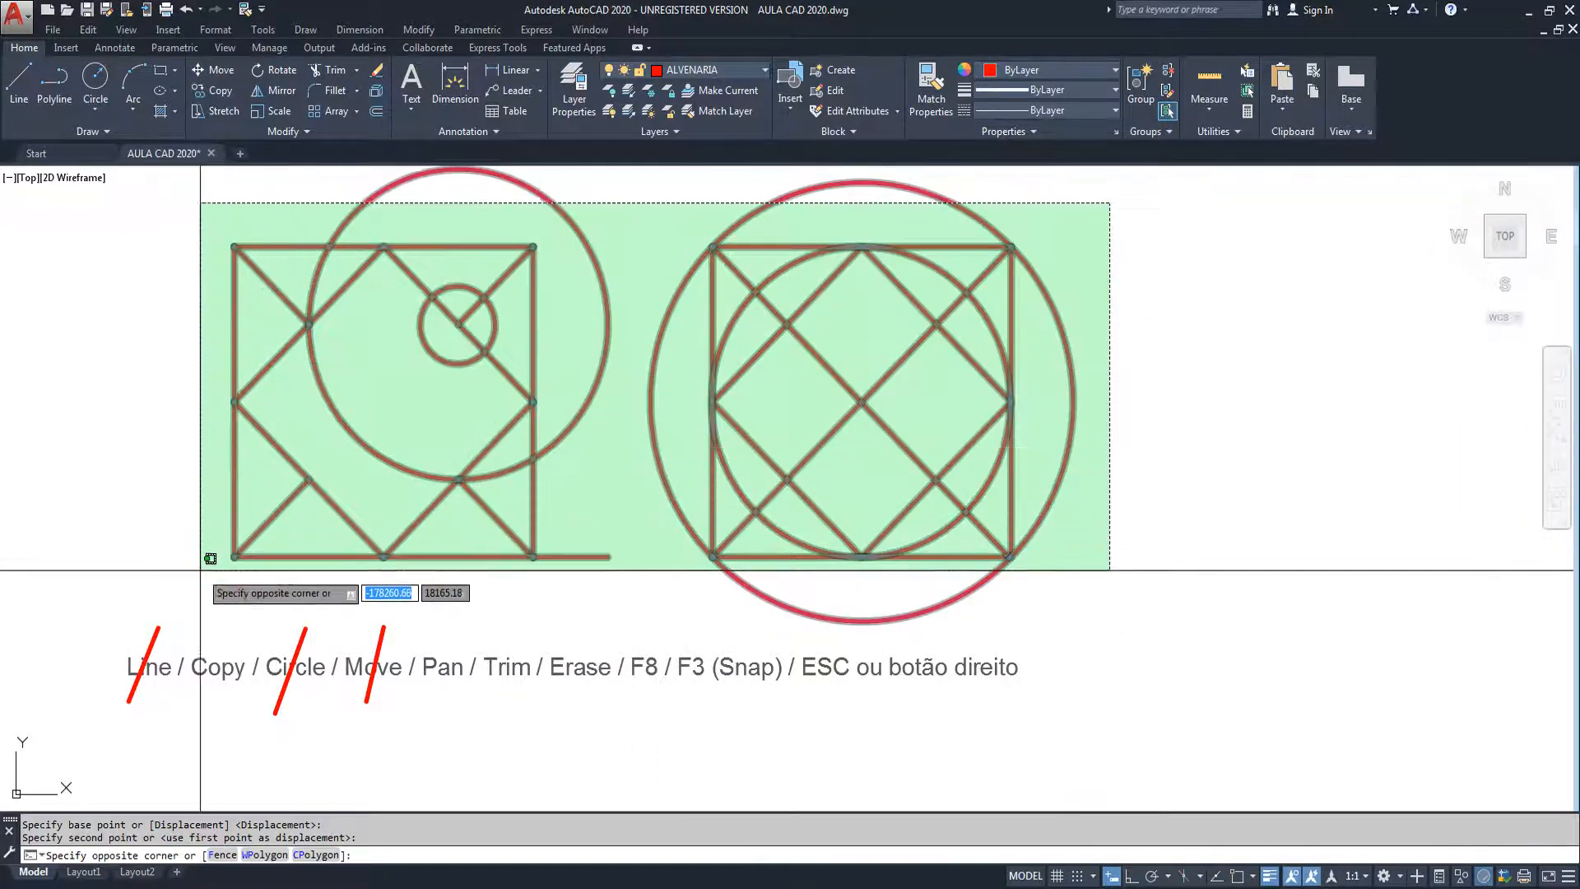
click(206, 556)
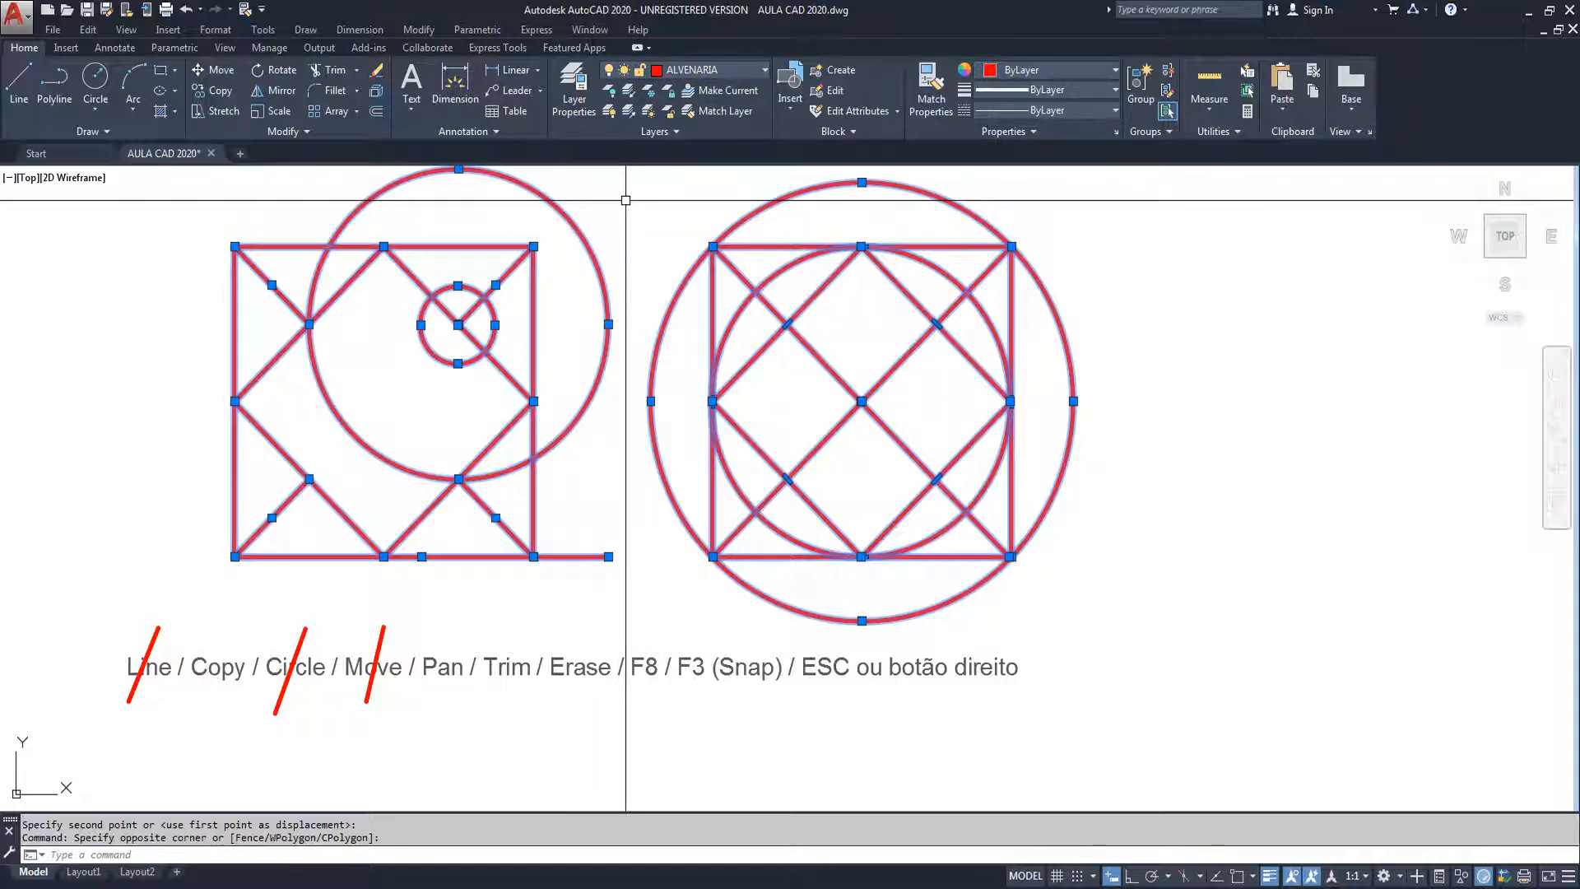
click(713, 71)
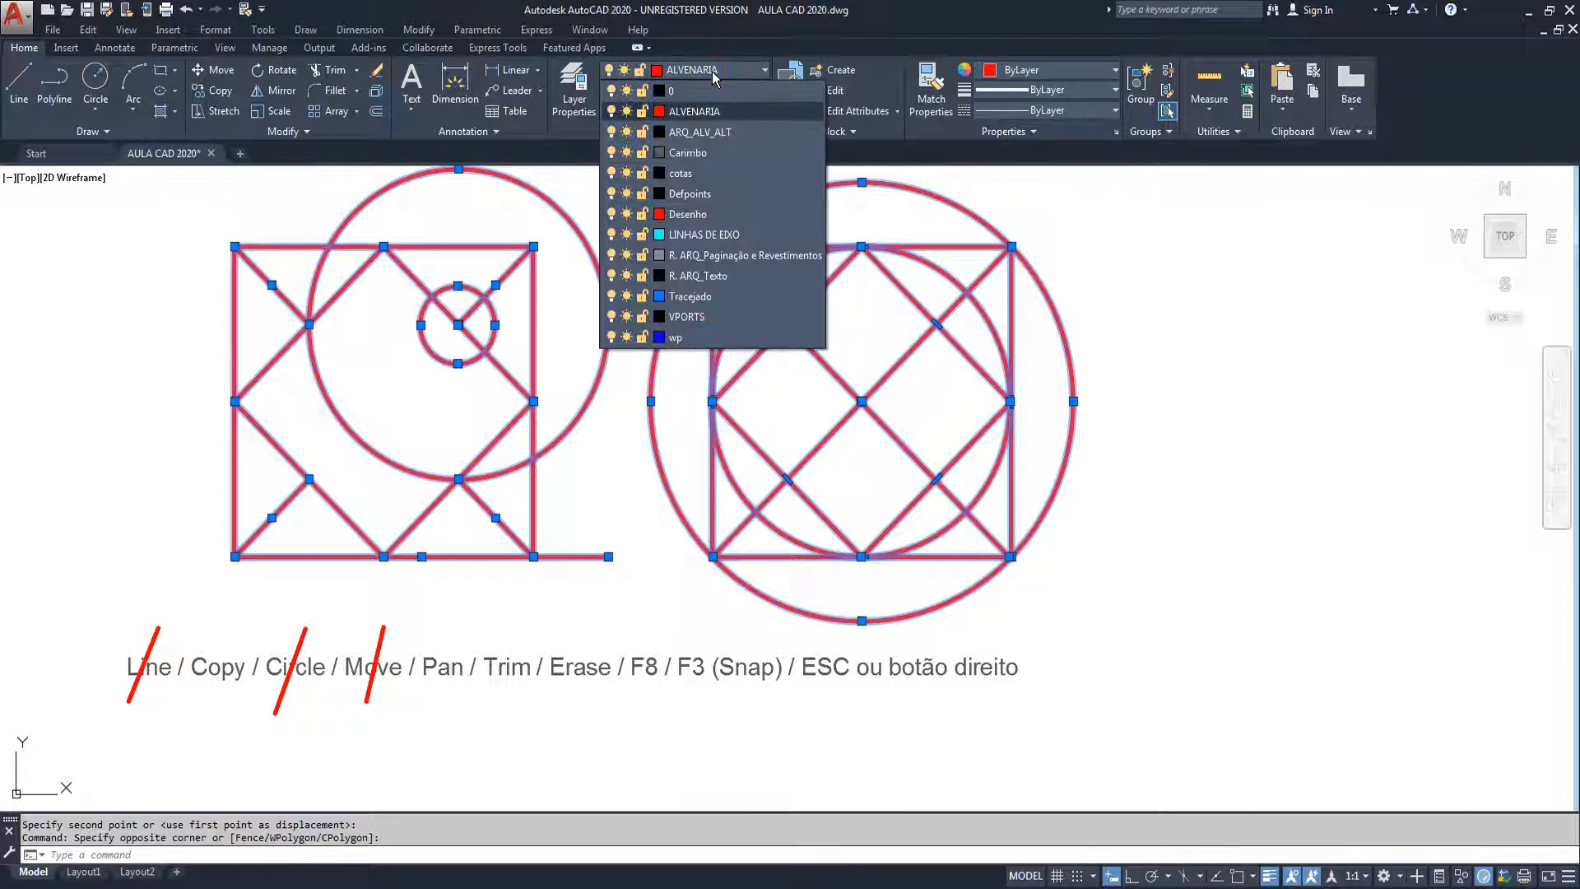
click(682, 215)
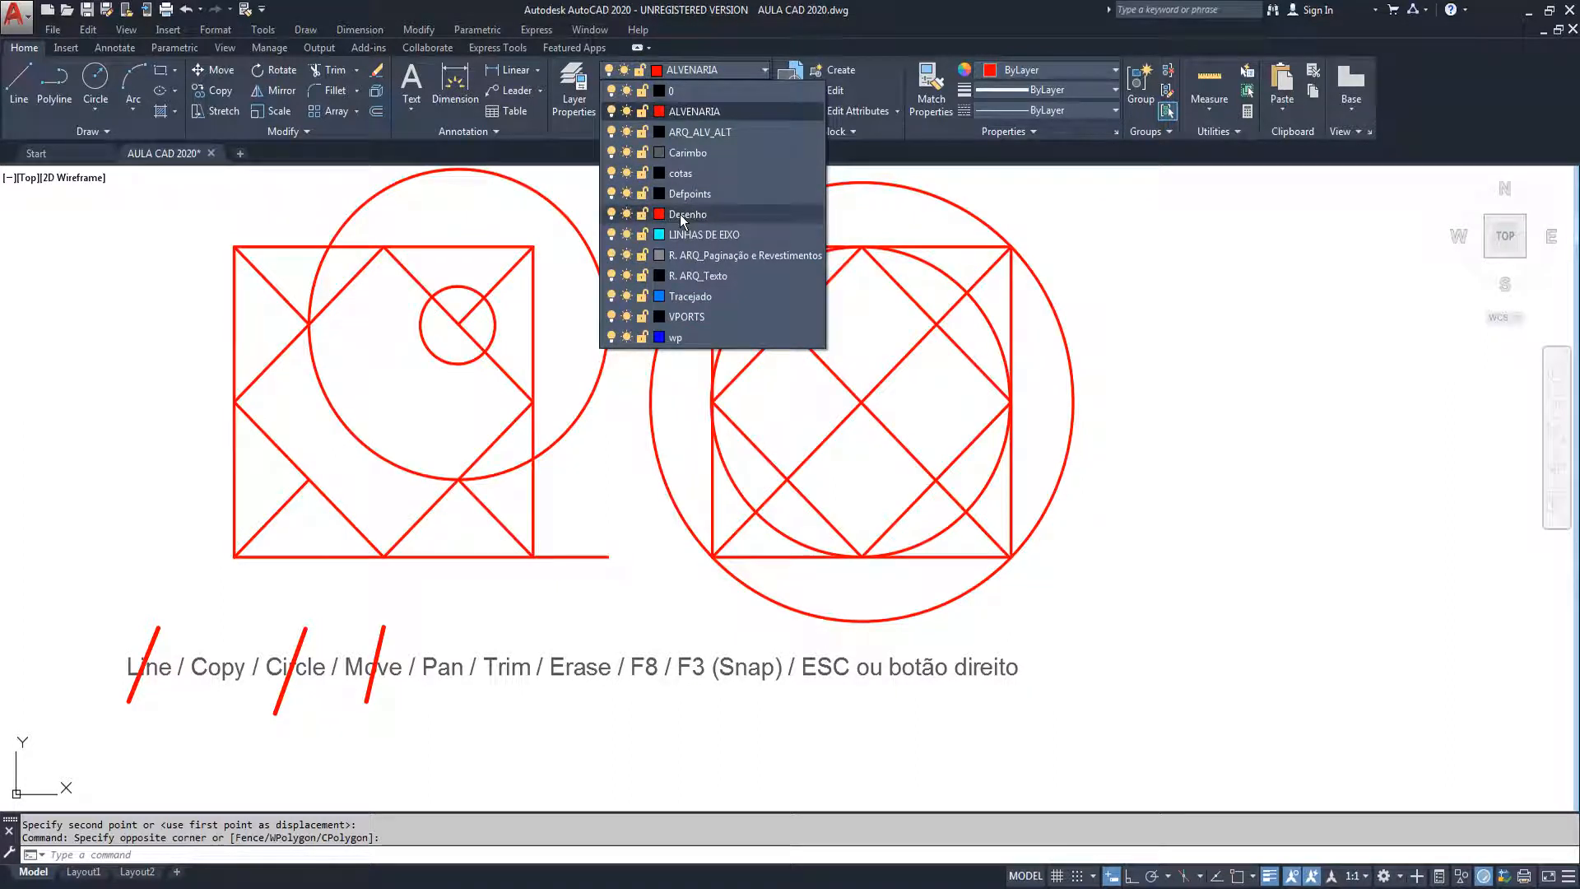
click(688, 216)
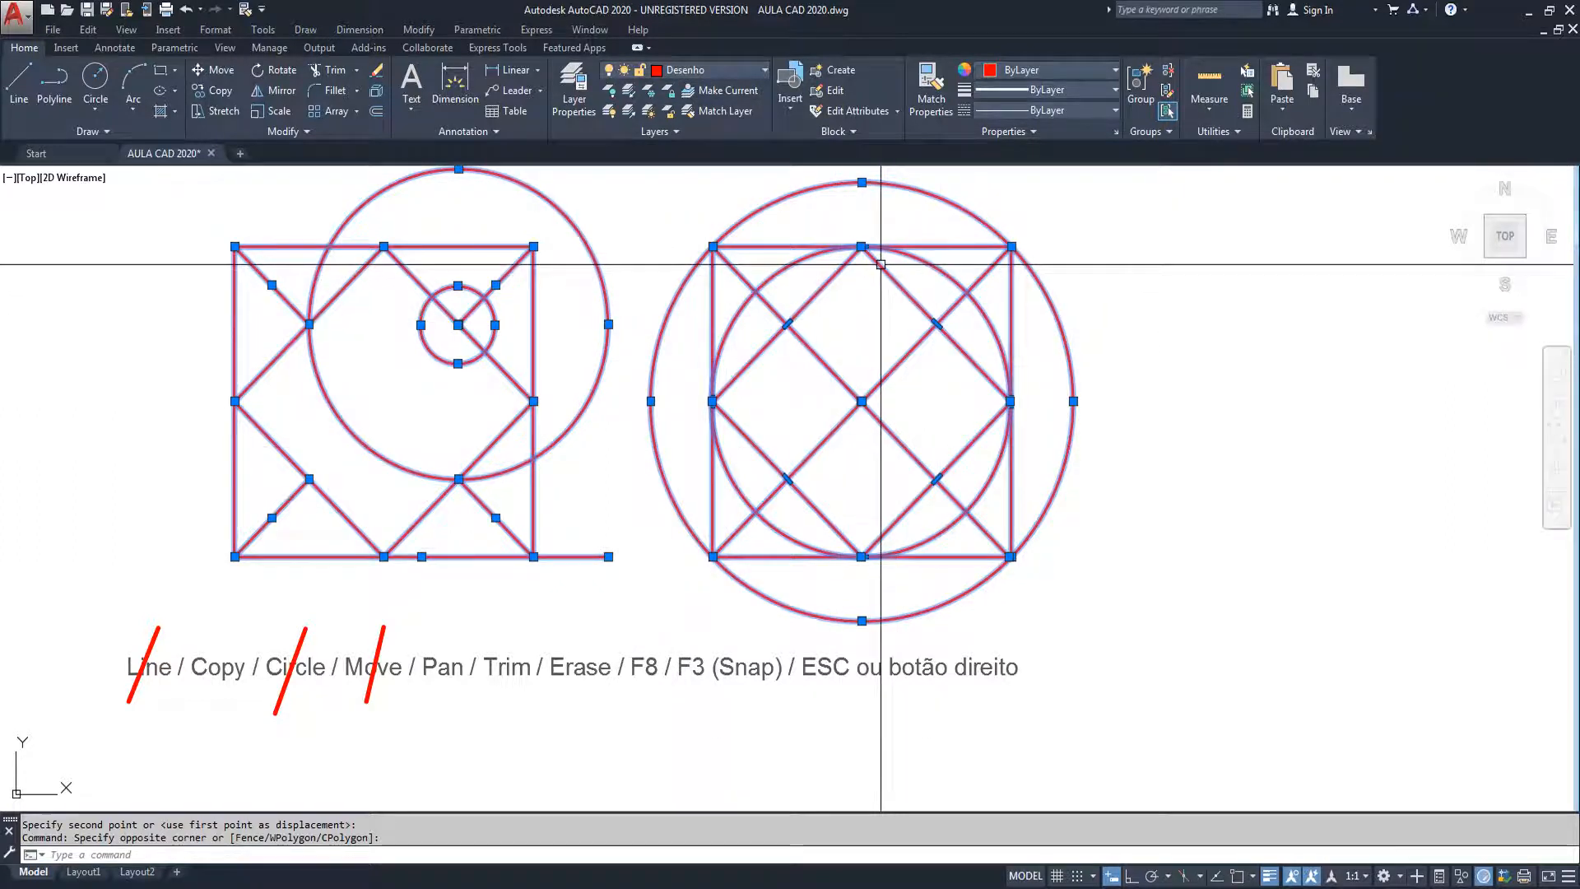
key(Escape)
key(Escape)
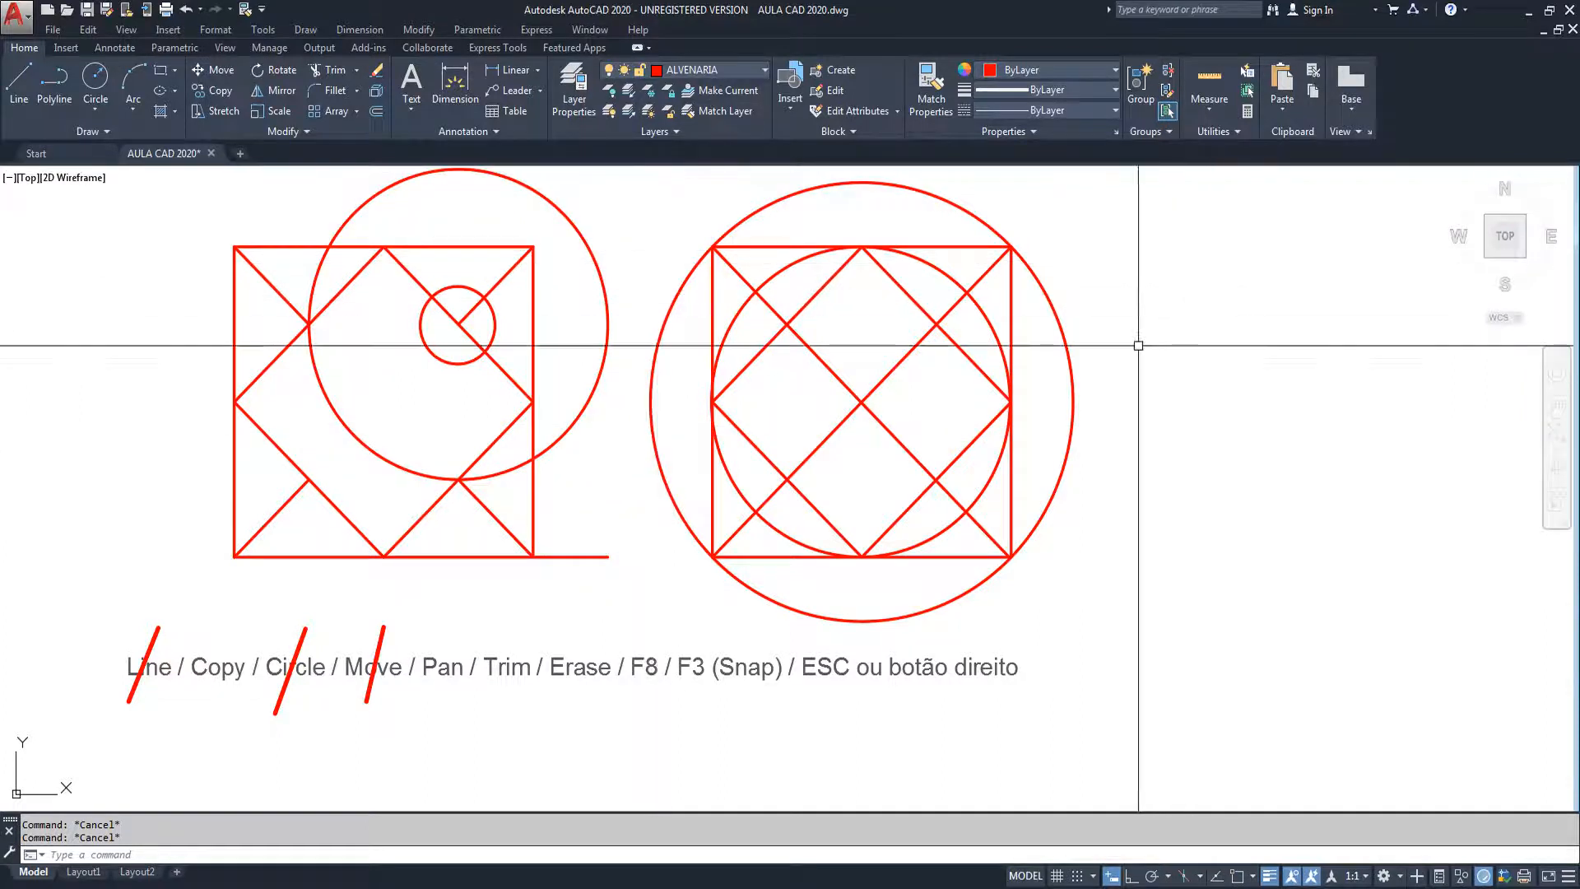
Step: Draw two connected slanted lines forming a V that overlaps the right side of the circumscribed square figure
text(l)
key(Return)
click(1164, 381)
click(988, 479)
click(1114, 277)
key(Escape)
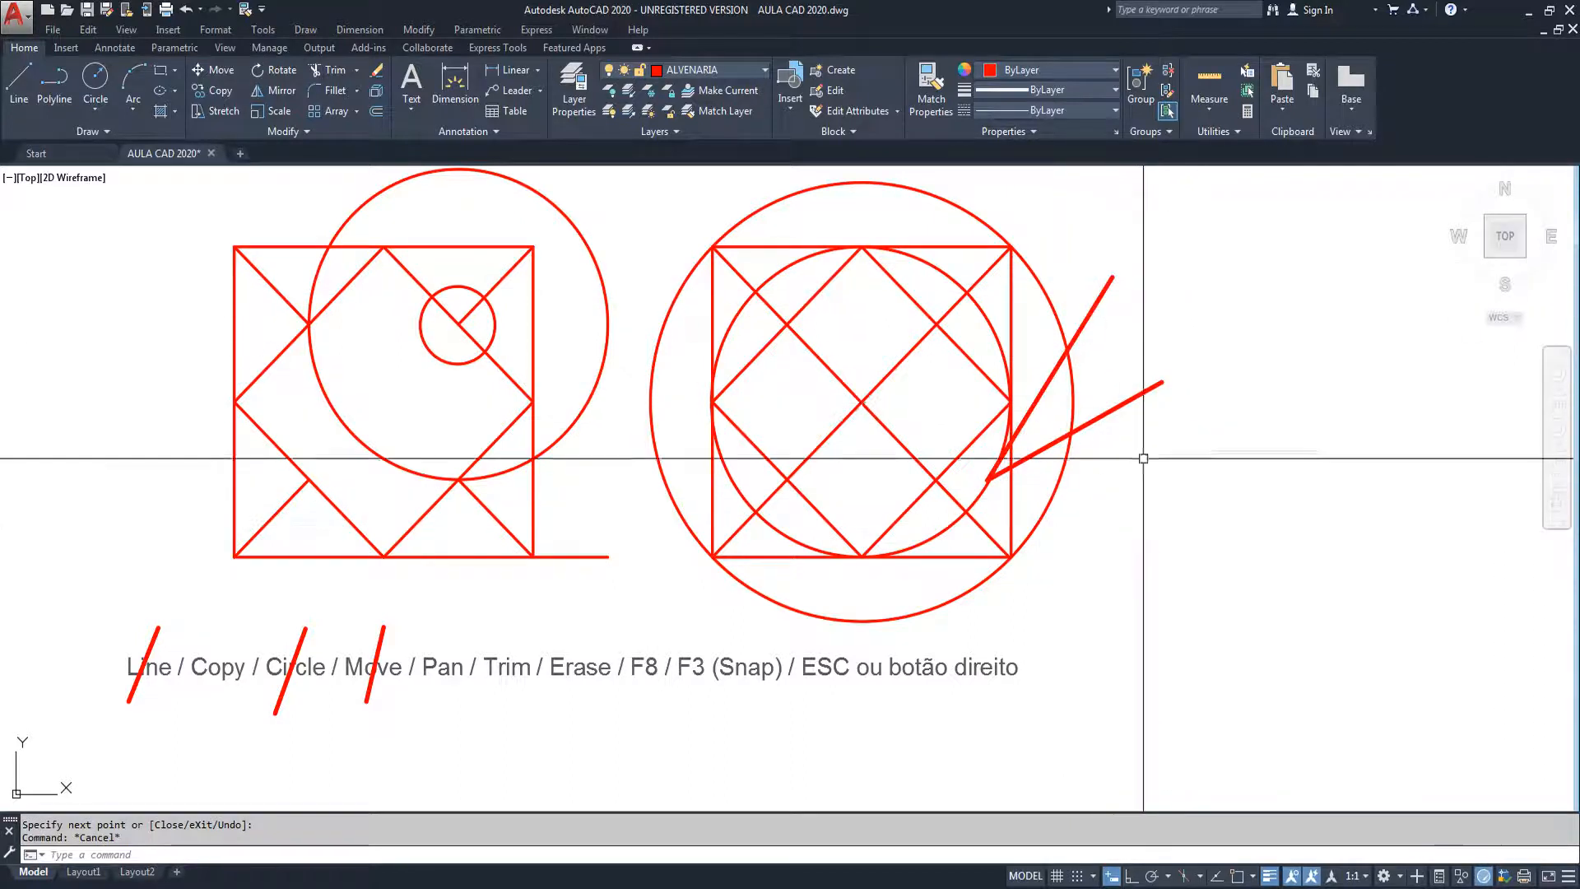
Step: Erase the two connected slanted lines beside the circumscribed square figure
scroll(1062, 370, up, 4)
scroll(1099, 531, down, 8)
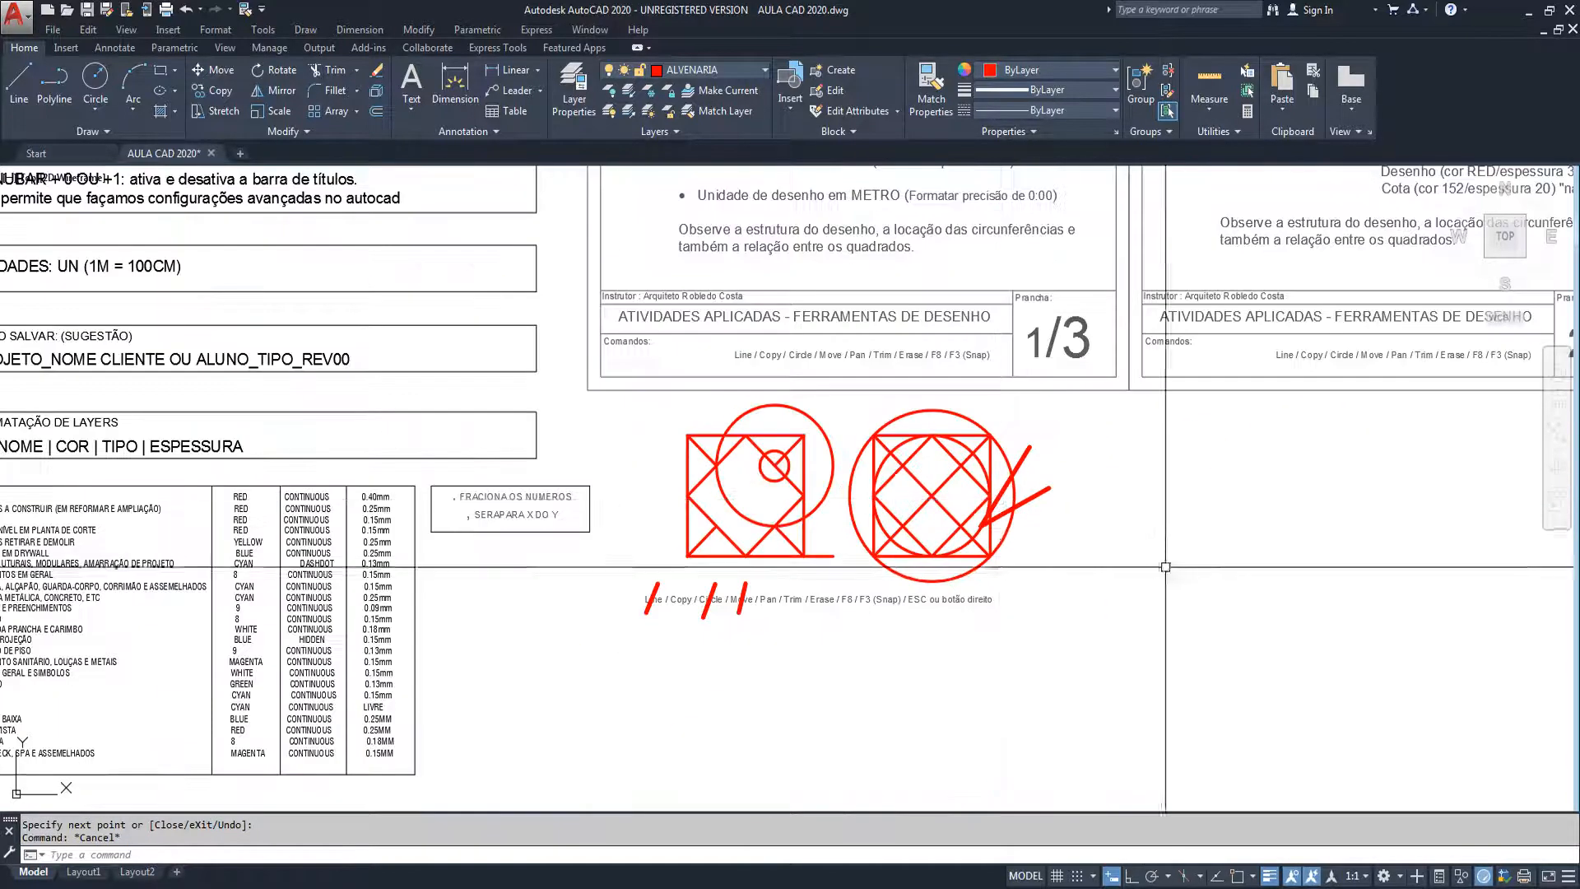
scroll(1029, 491, up, 4)
click(1152, 310)
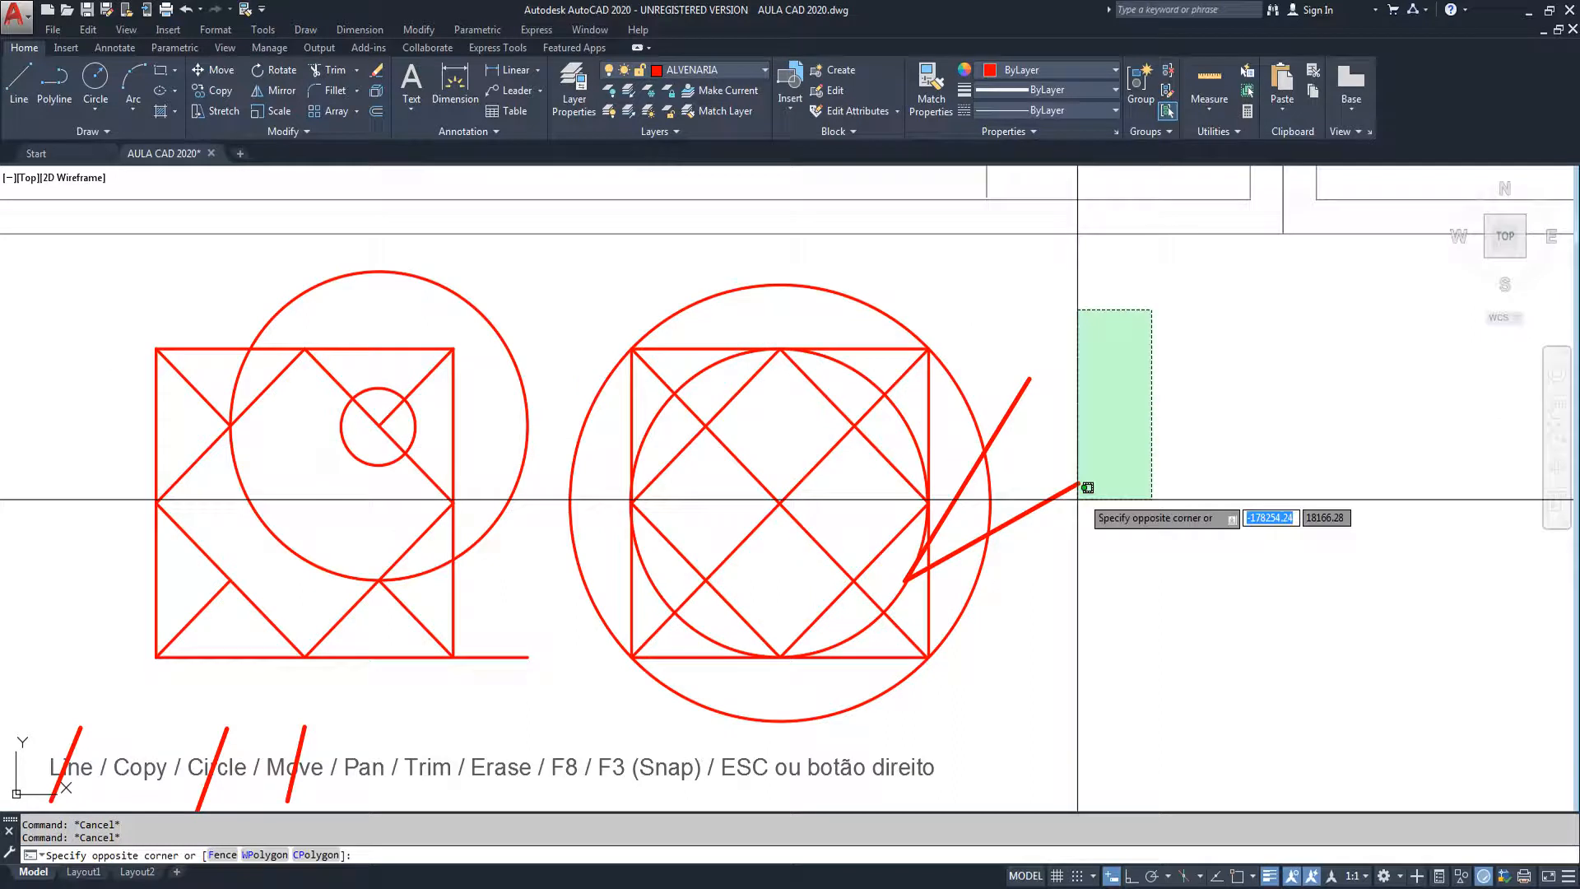
click(1009, 565)
key(Delete)
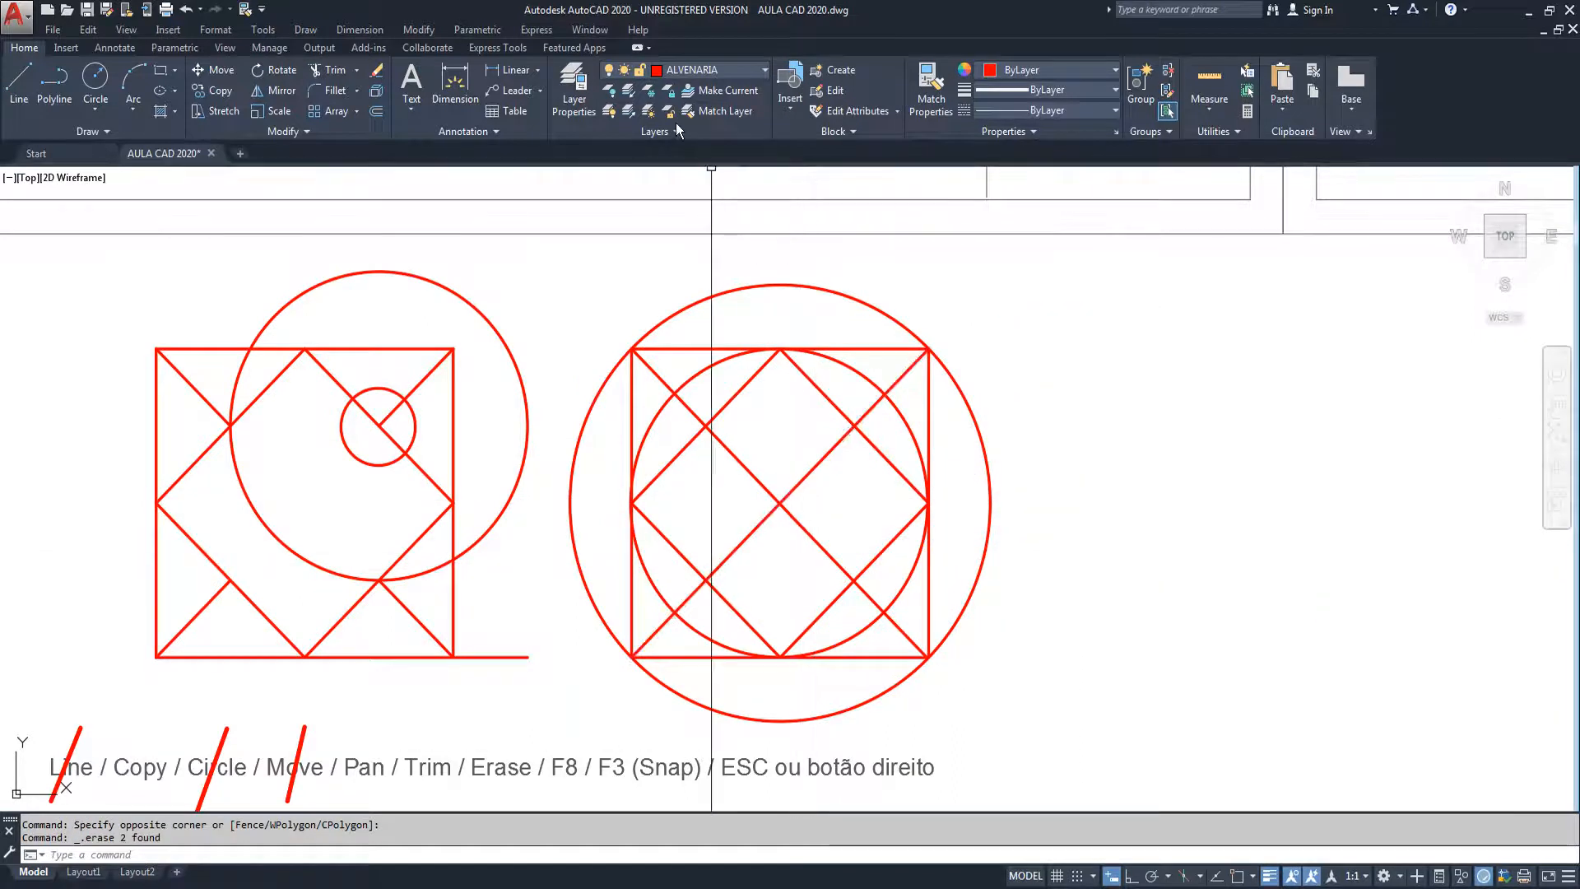
Step: Make Desenho the current layer
click(731, 69)
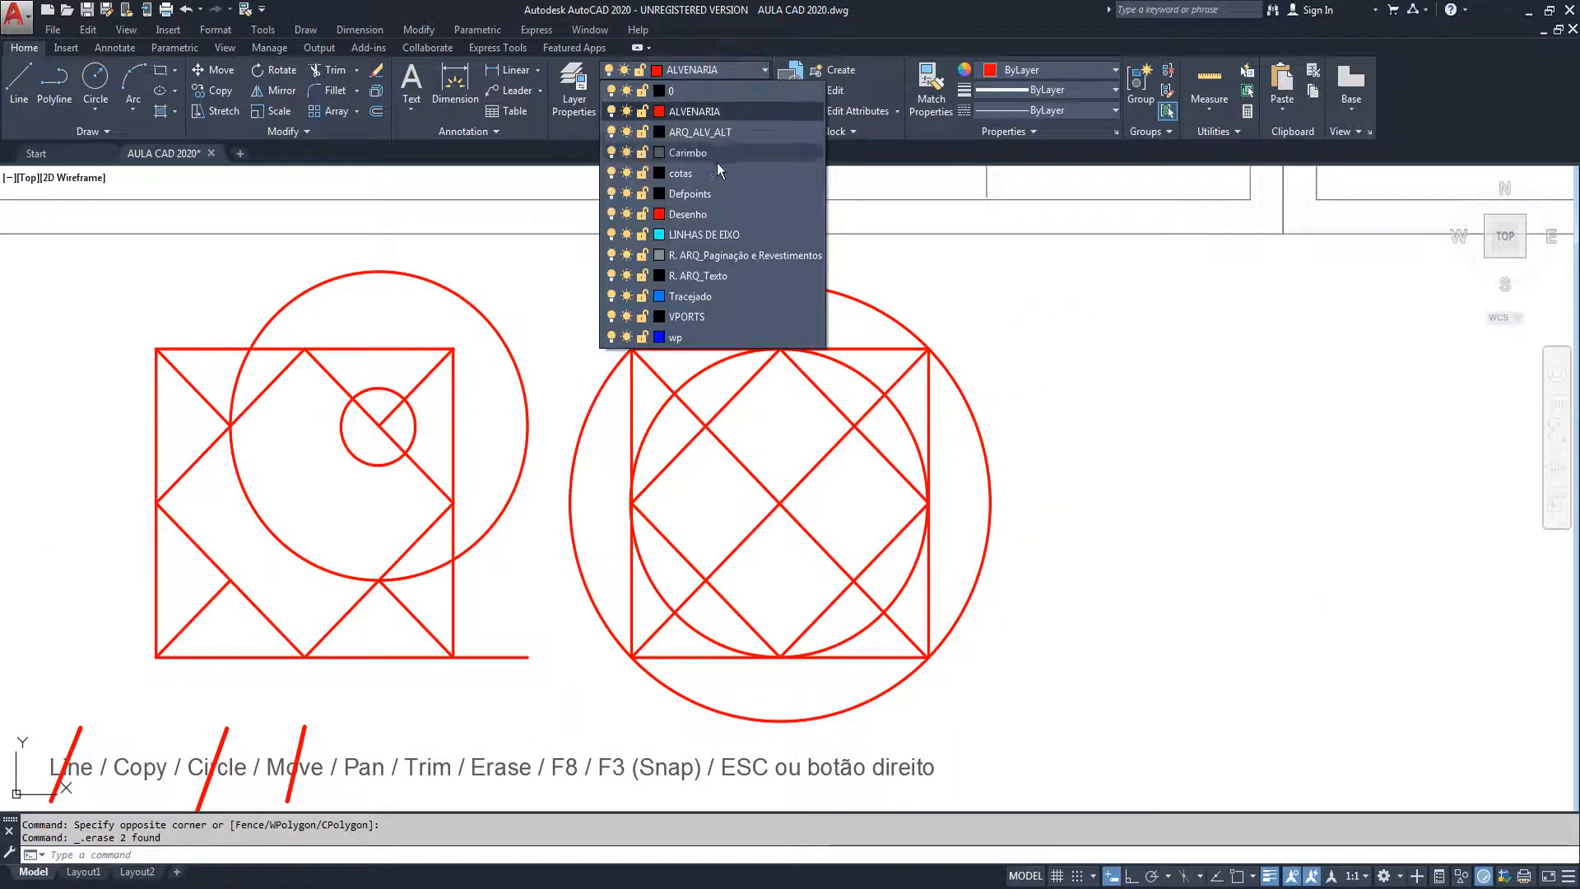
click(690, 215)
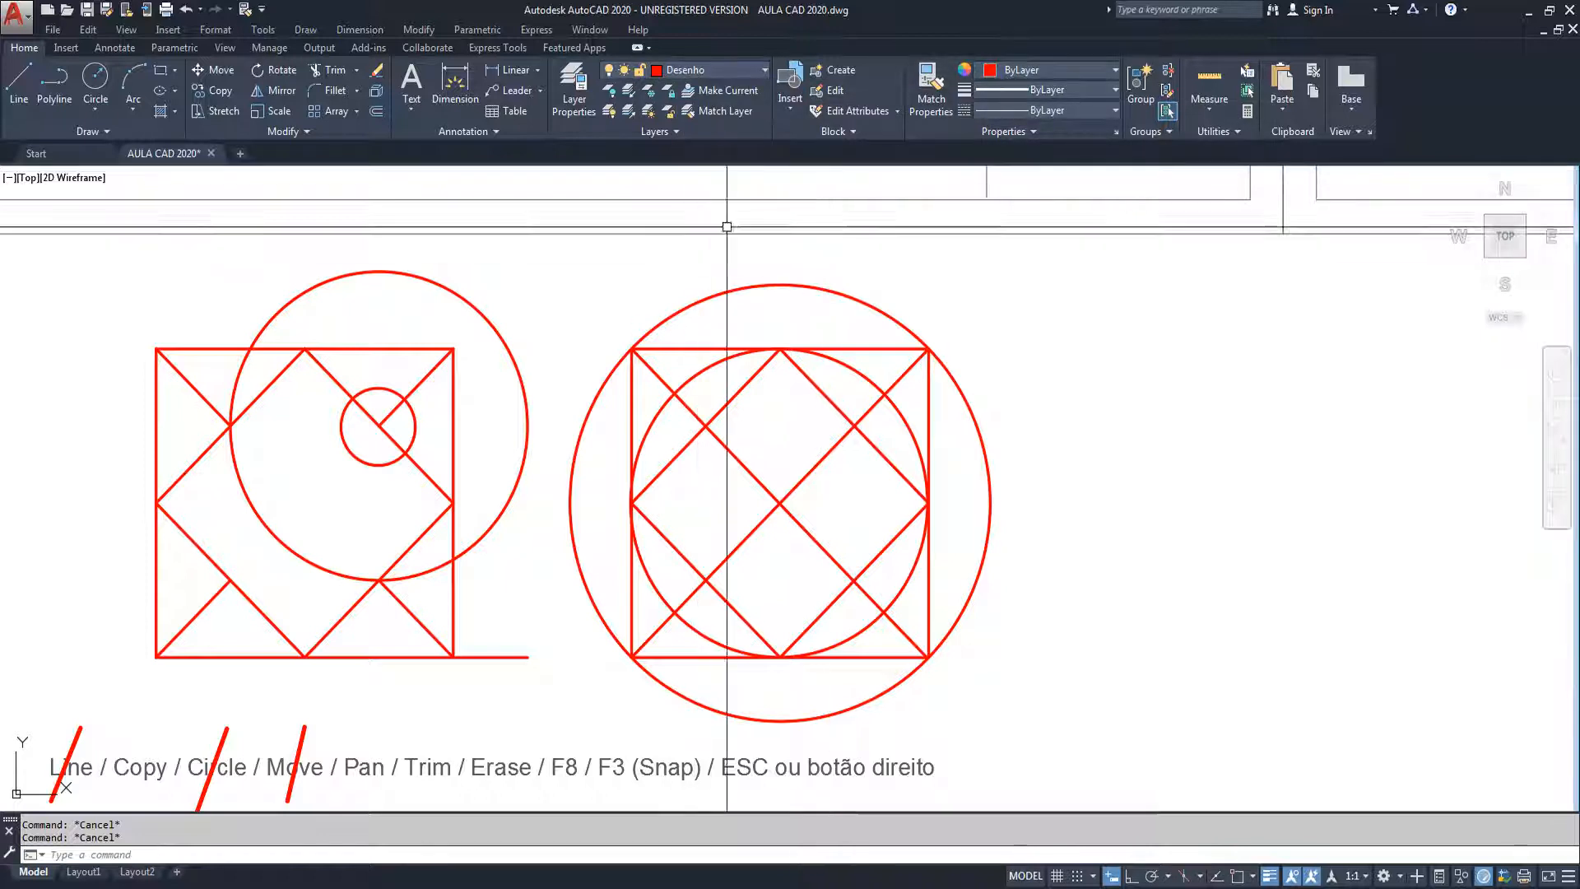
Step: Trim away the part of the large circle inside the left square, using the square's top and right edges as cutting edges
mouse_move(557, 504)
middle_down()
mouse_move(656, 462)
mouse_move(607, 444)
mouse_move(628, 455)
middle_up()
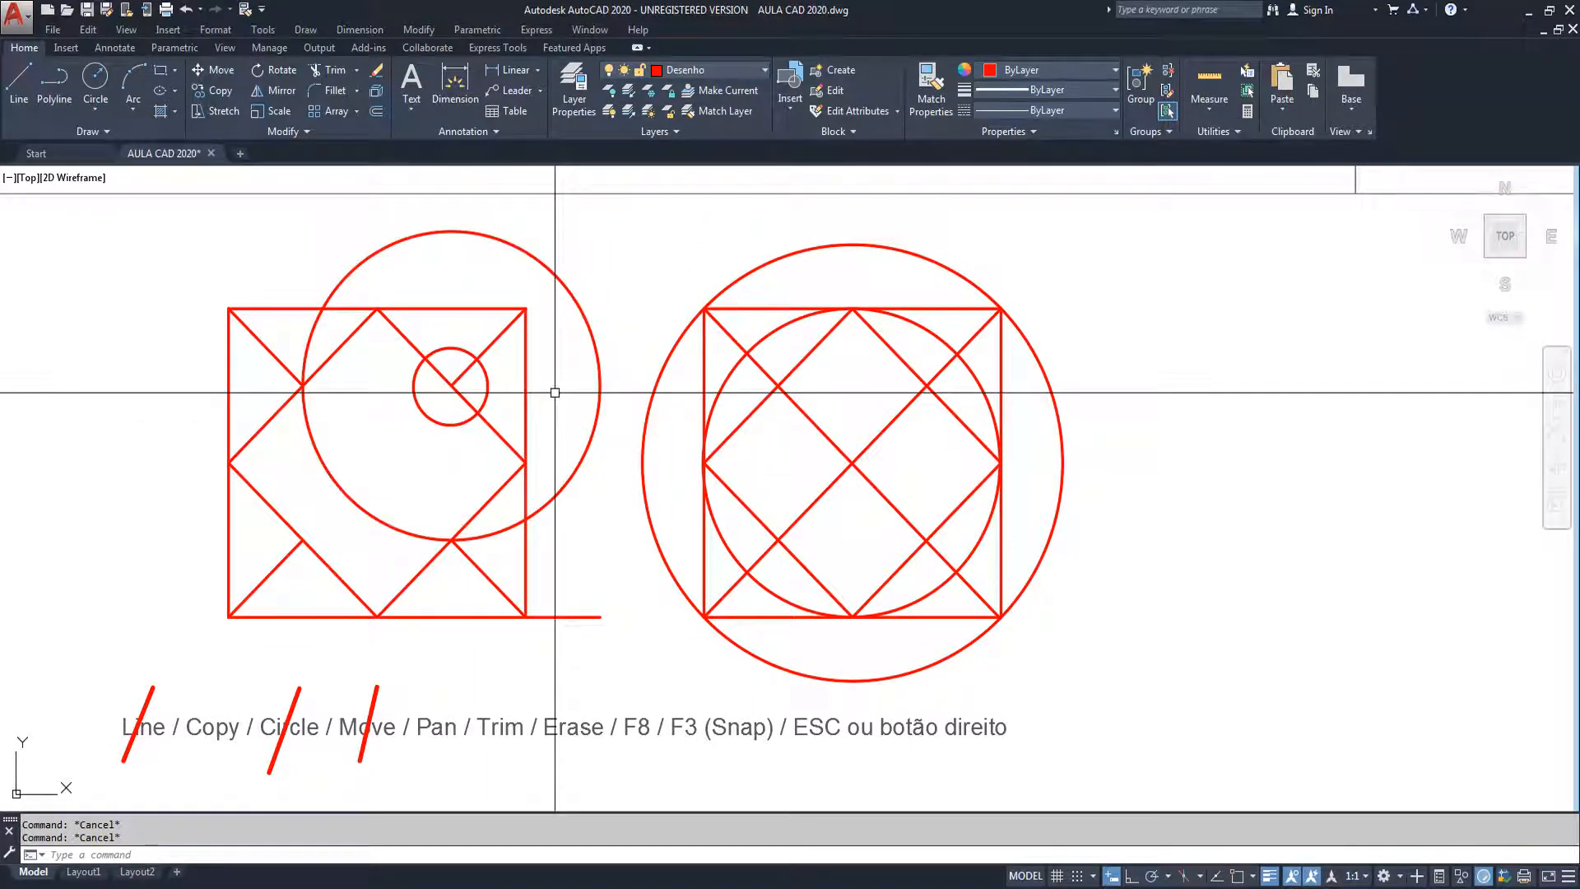
middle_drag(353, 709, 339, 679)
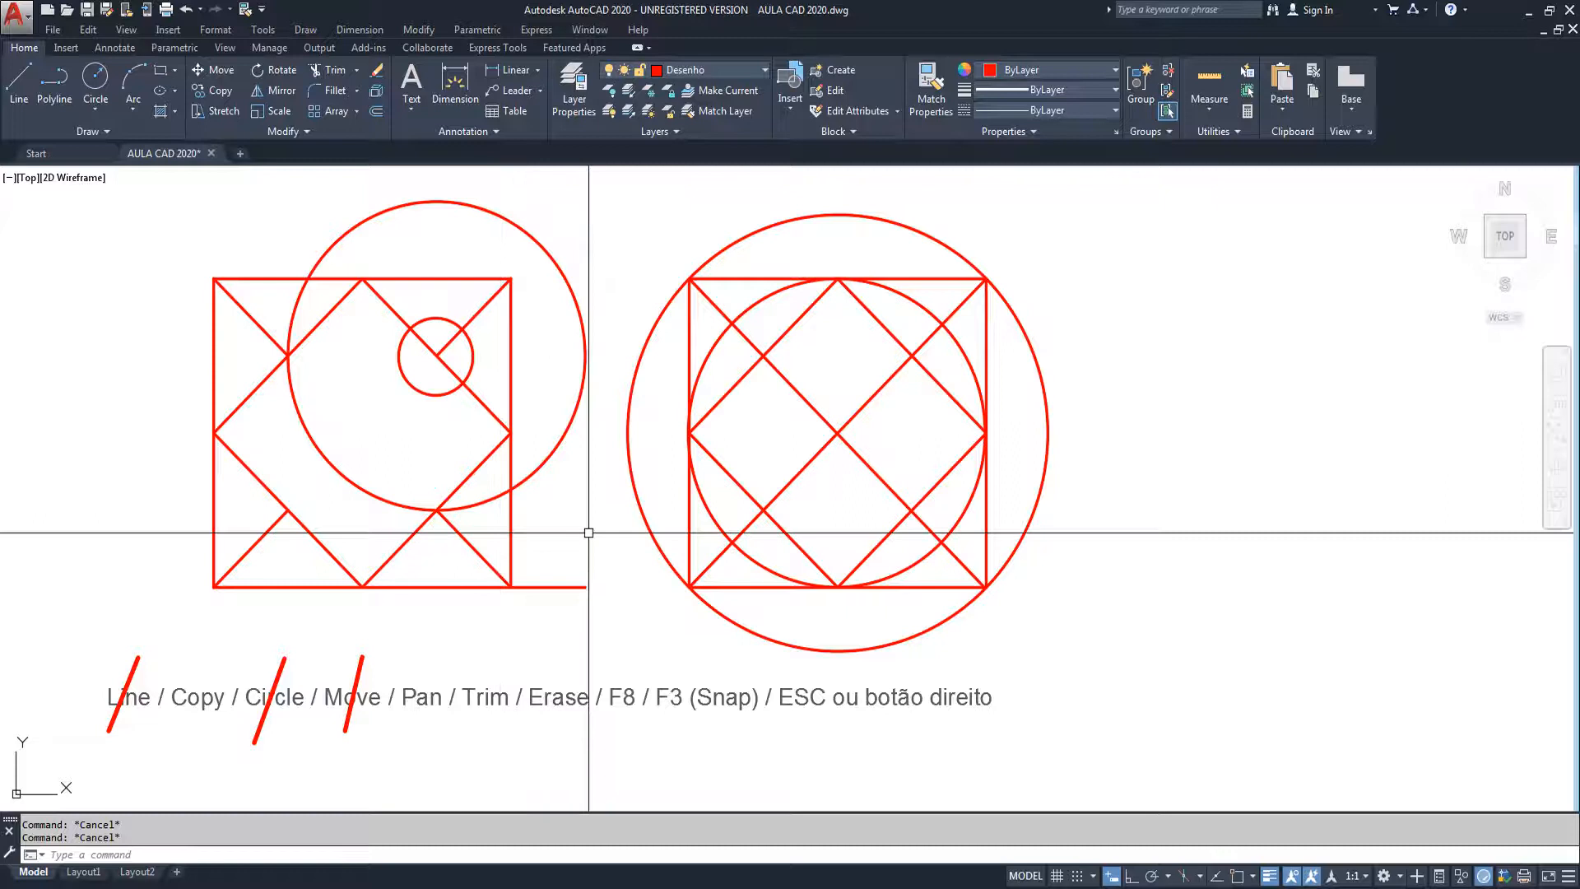
text(r)
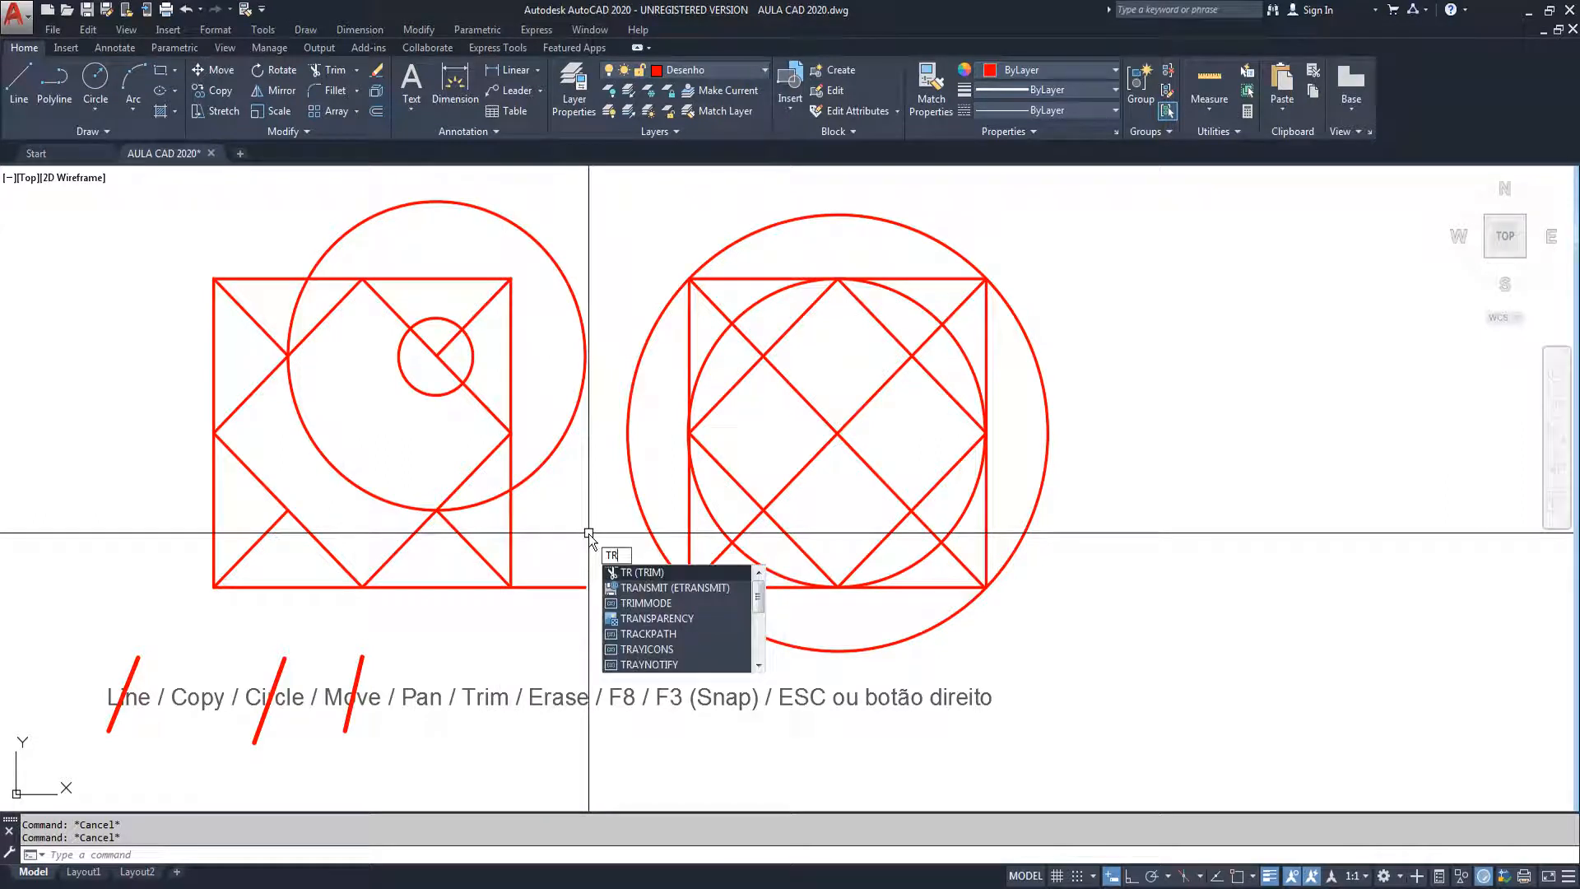
key(Return)
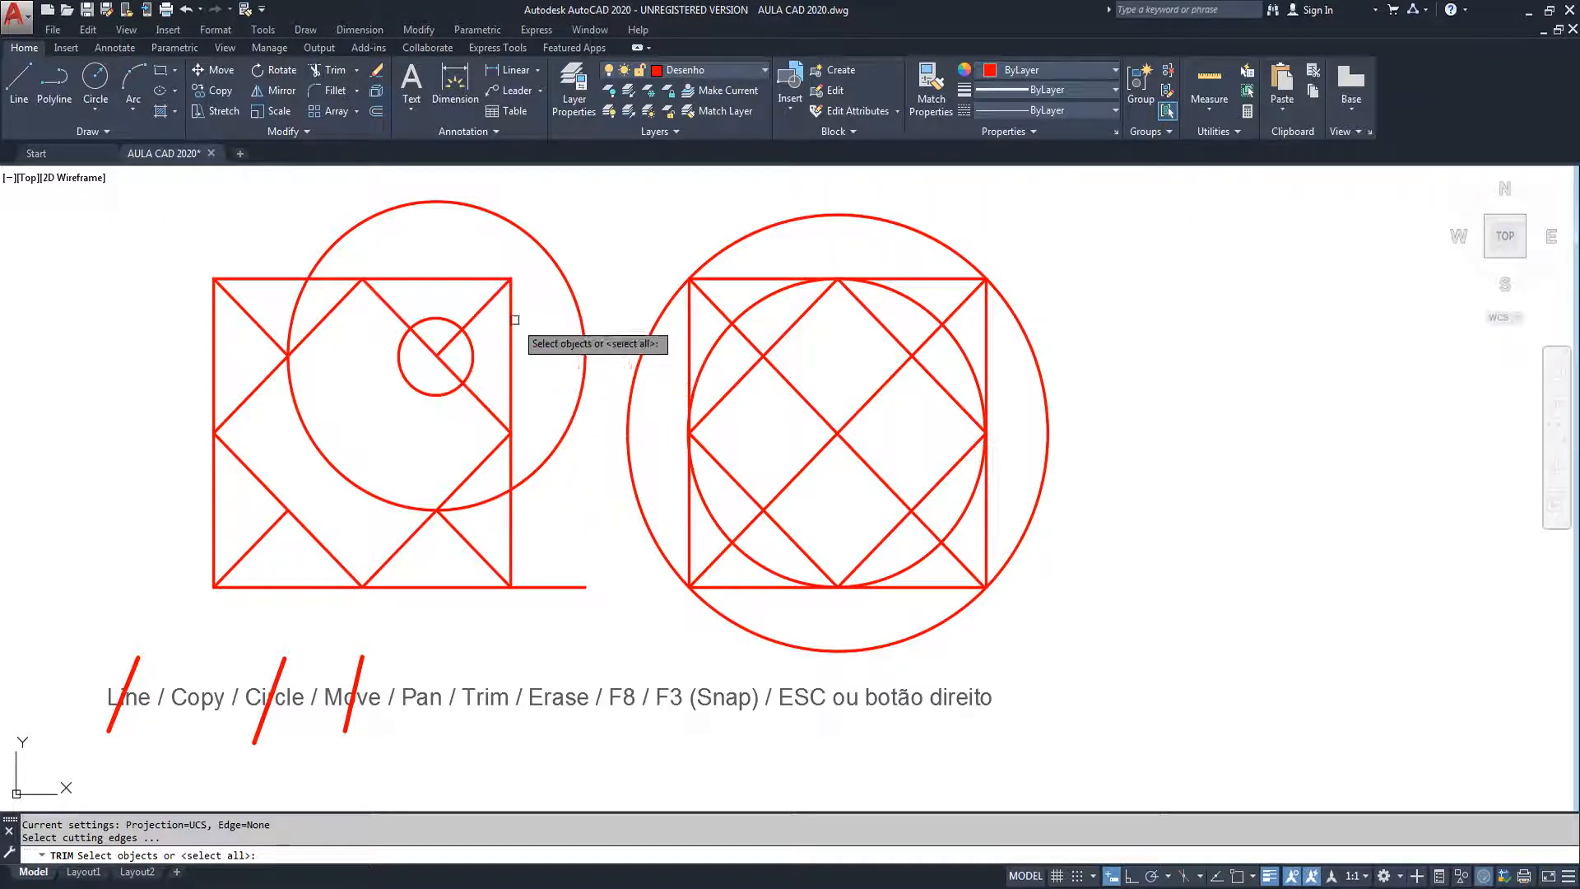
click(278, 279)
click(511, 512)
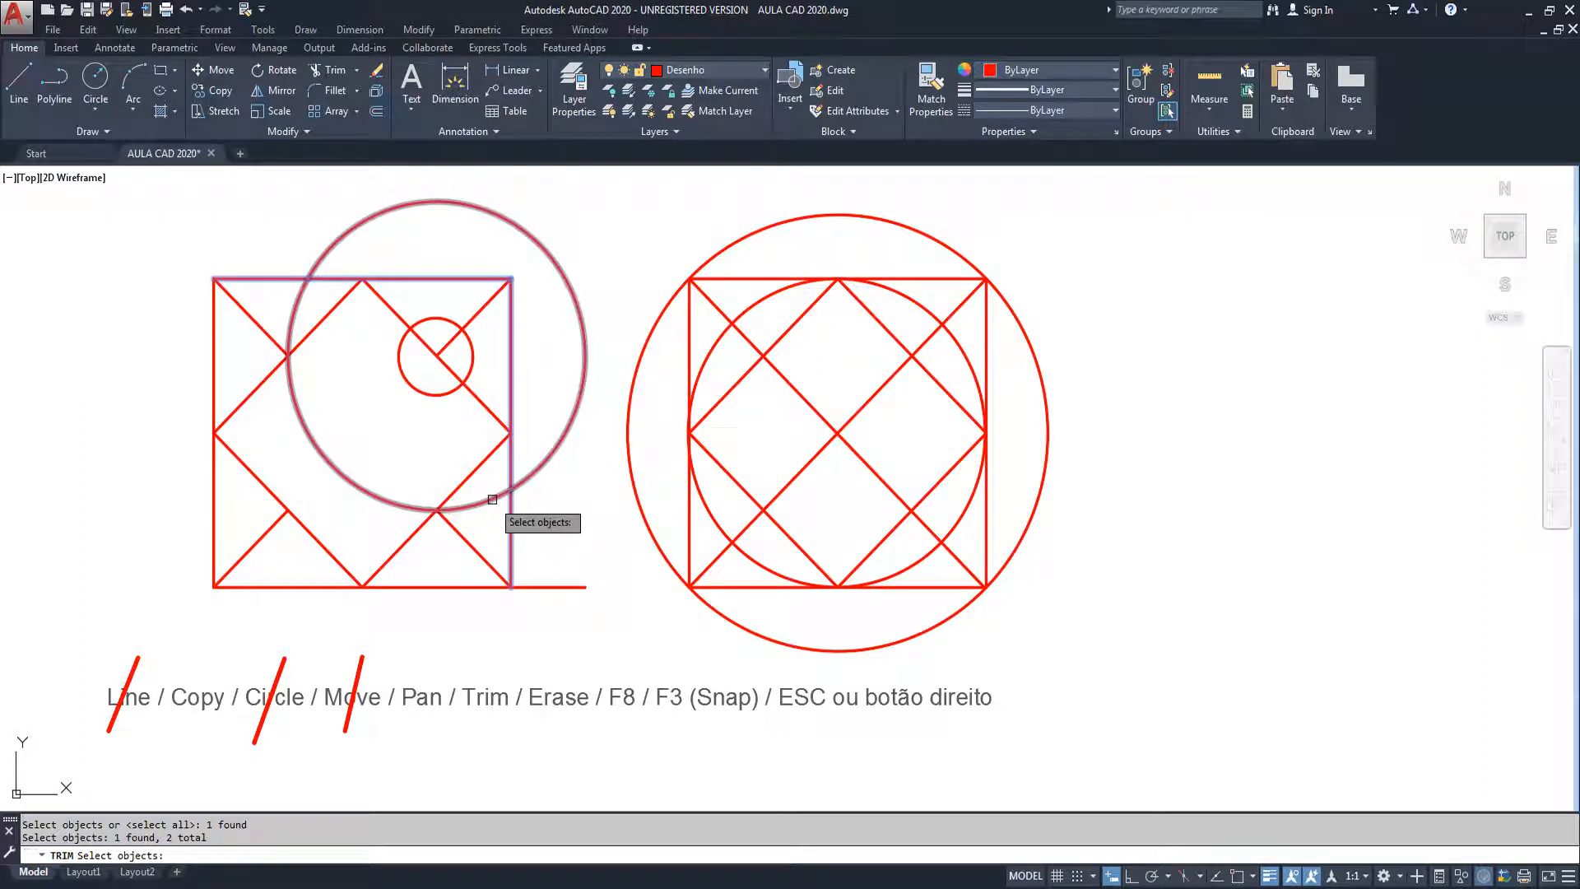
key(Return)
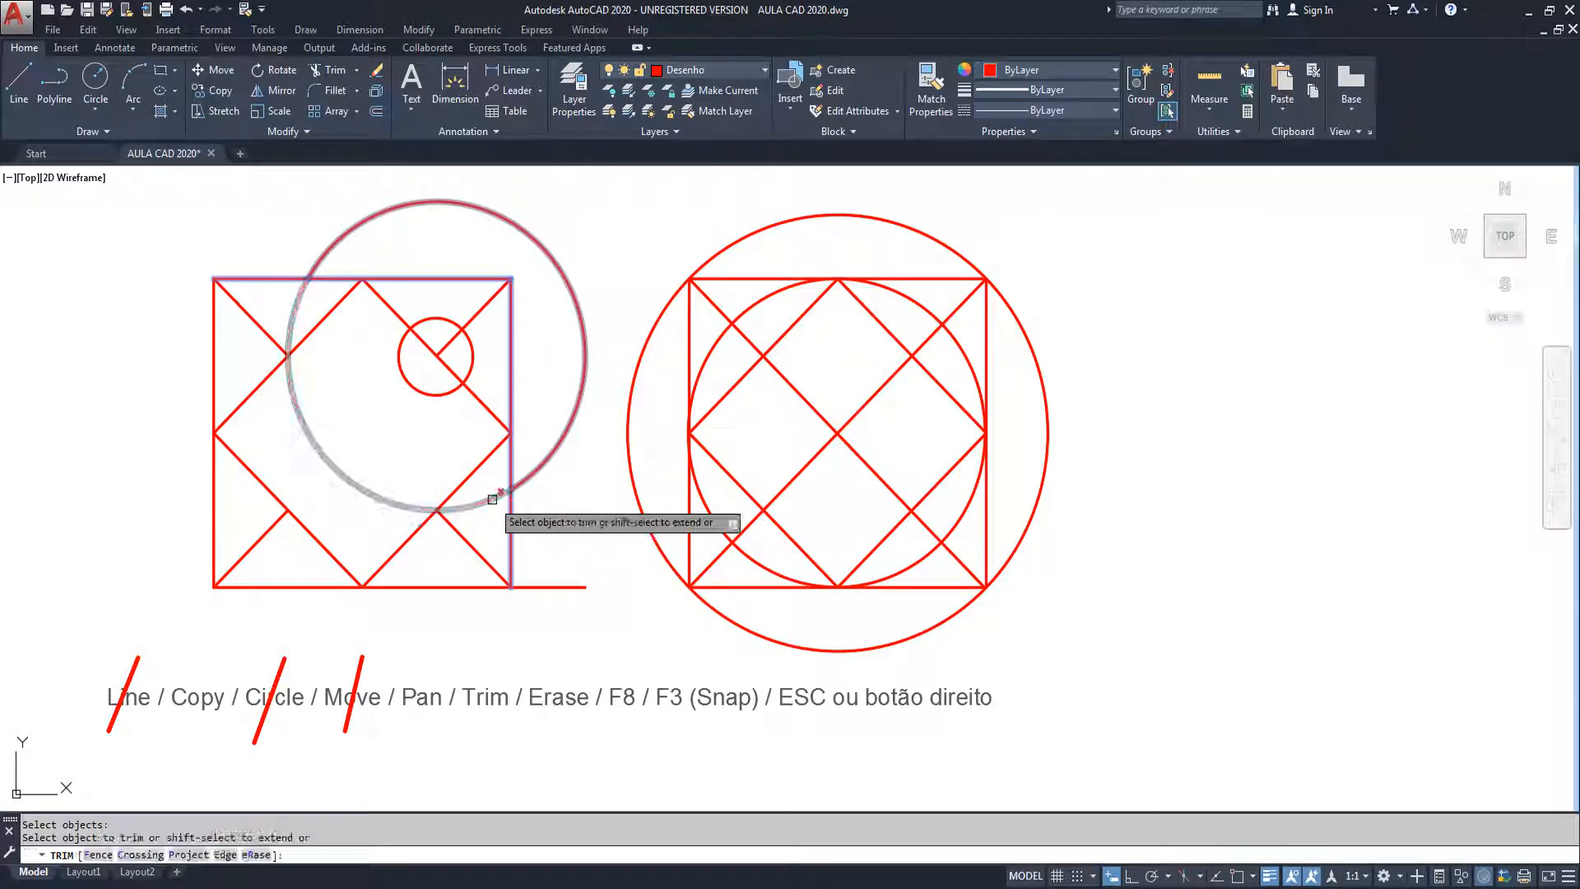
click(492, 499)
right_click(492, 499)
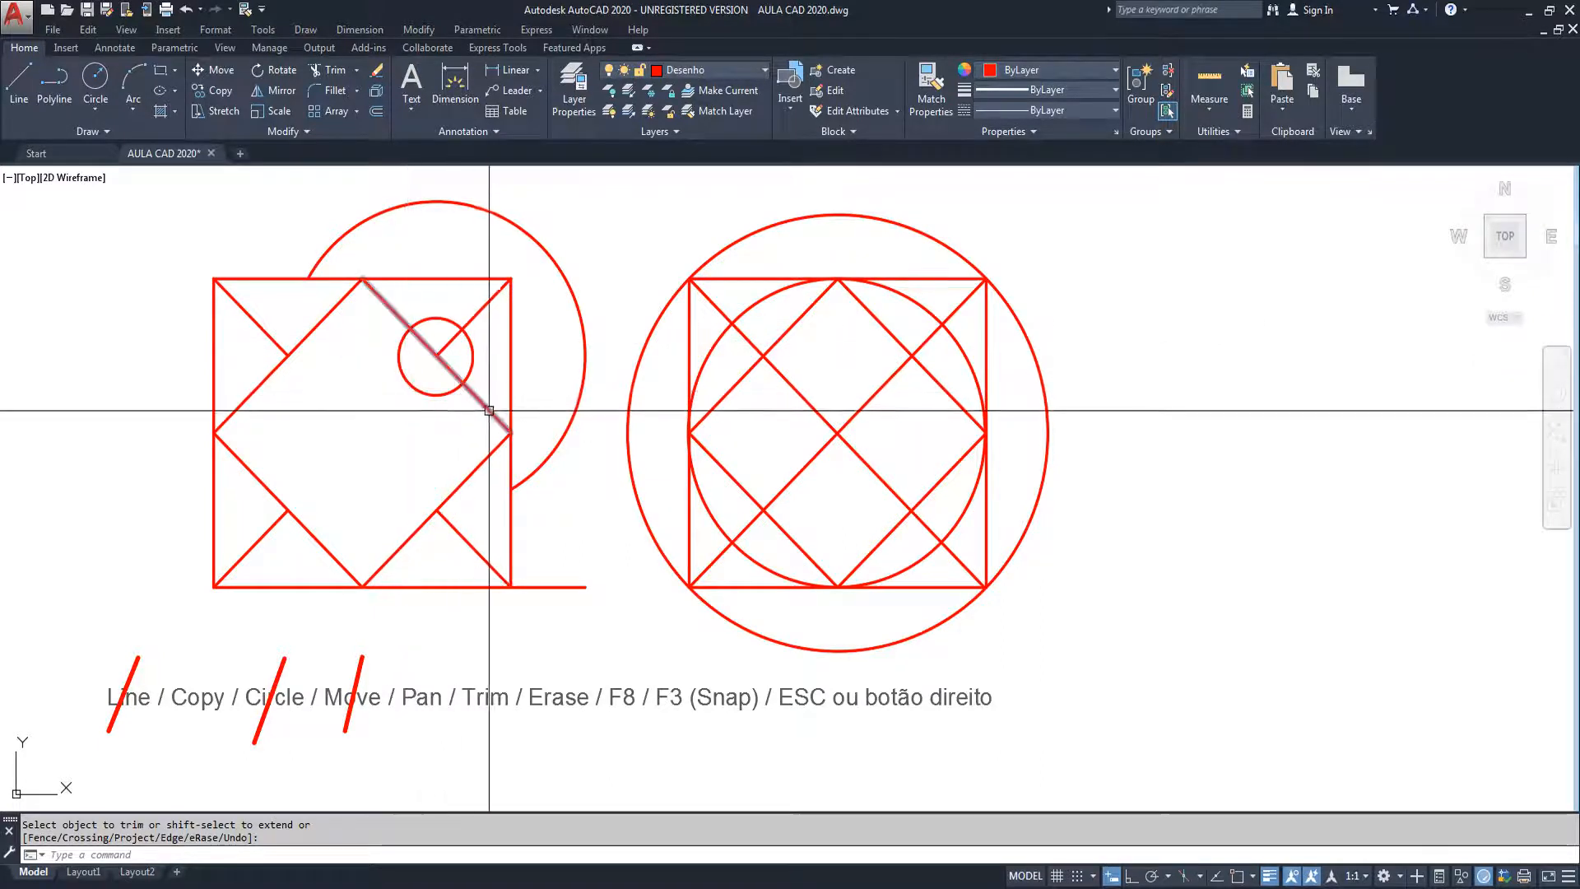
Step: Trim away the upper-right half of the small circle, using the diagonal line through its centre as the cutting edge
right_click(604, 206)
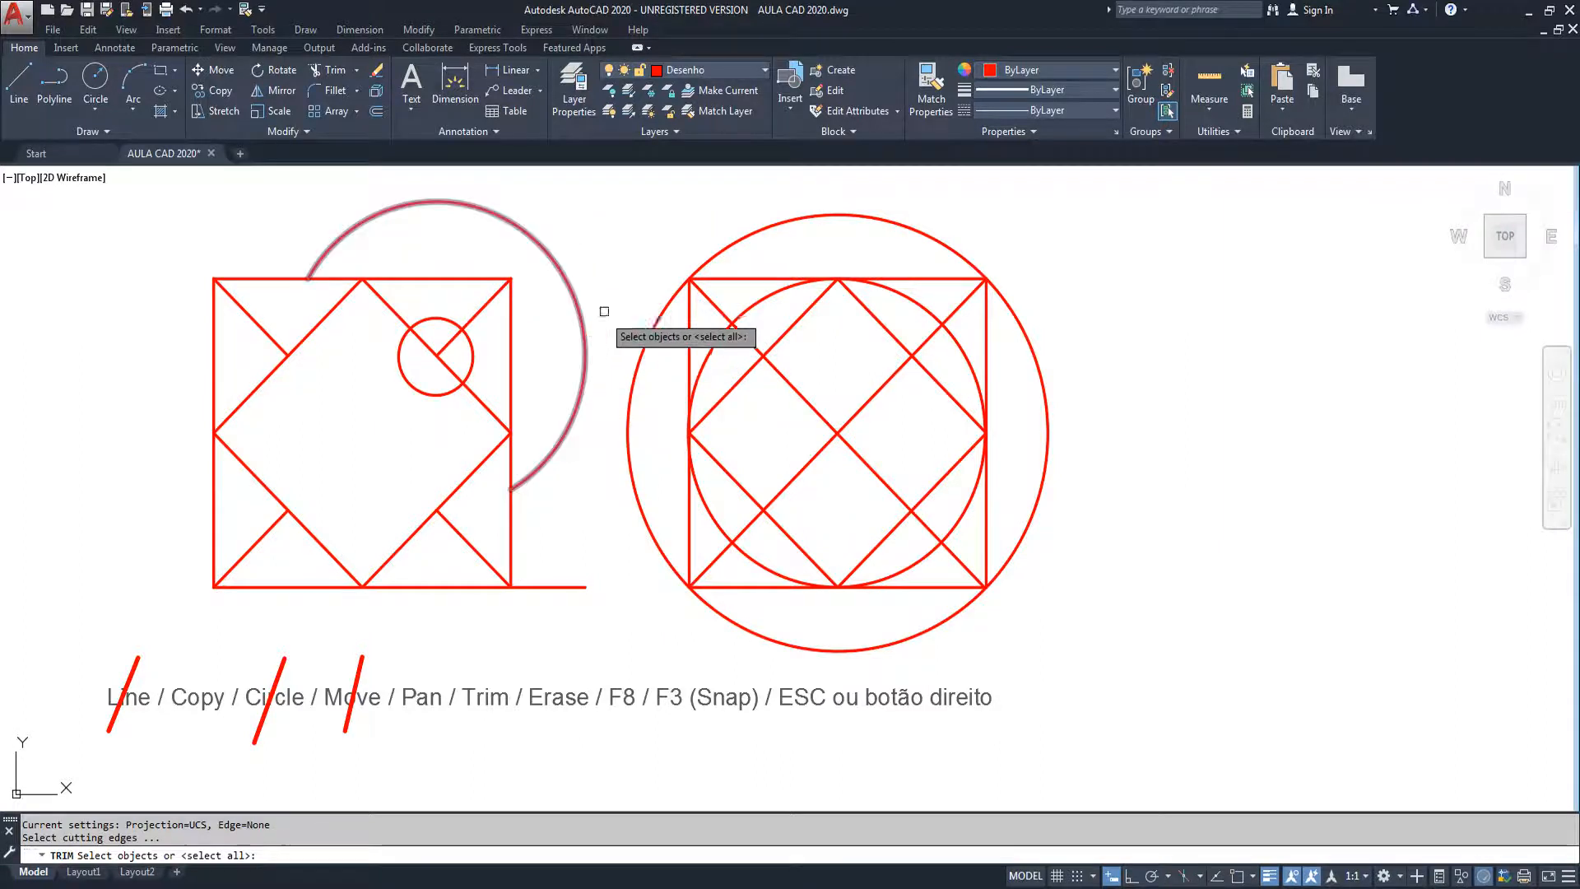
click(480, 402)
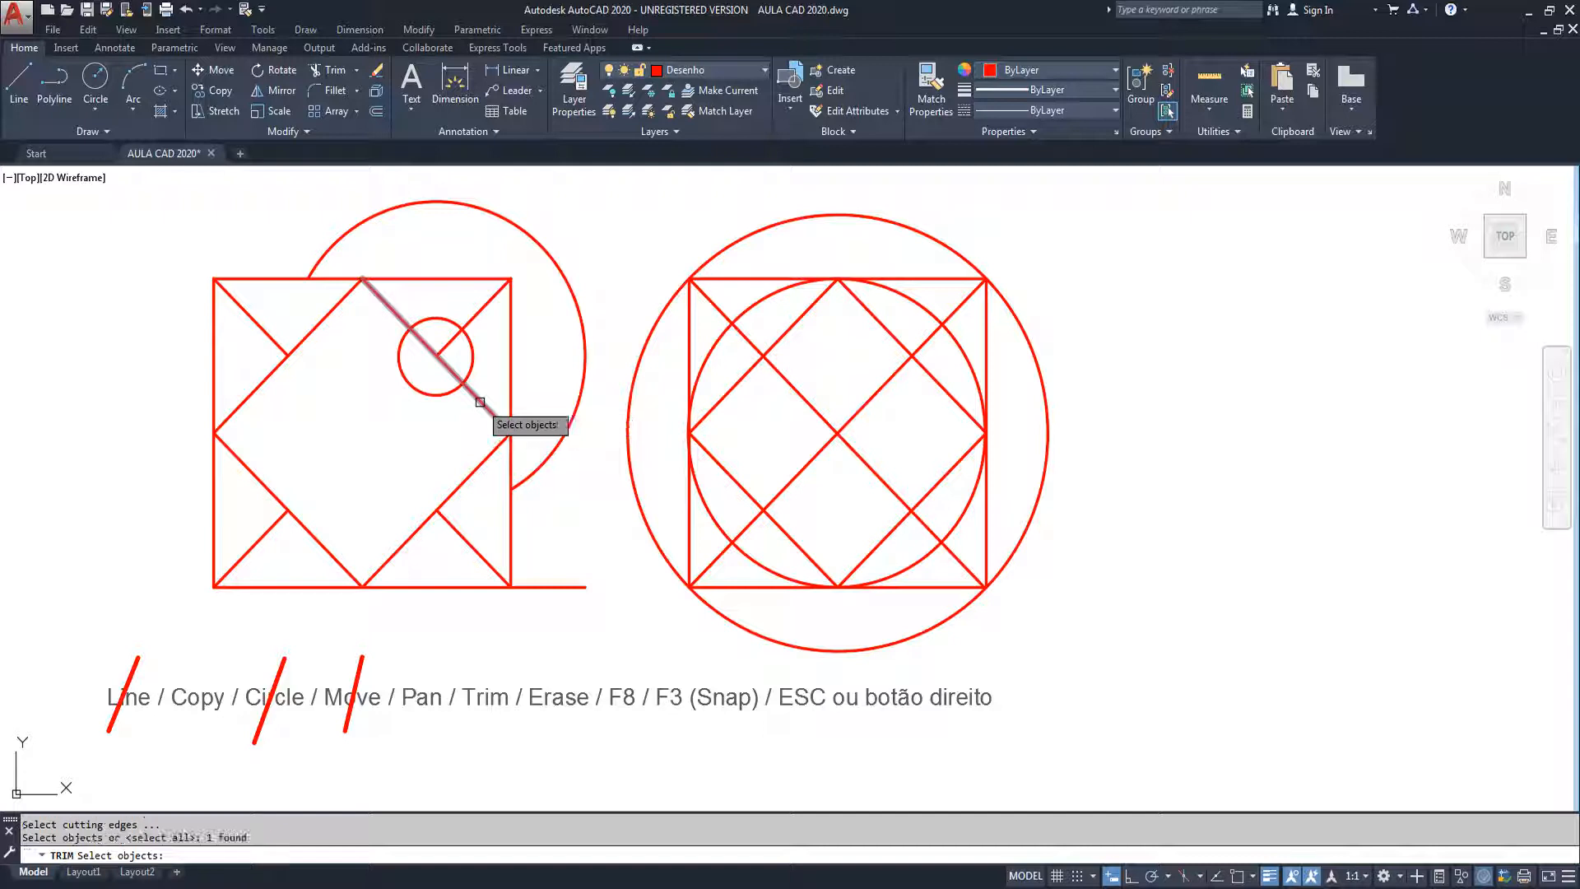
right_click(587, 256)
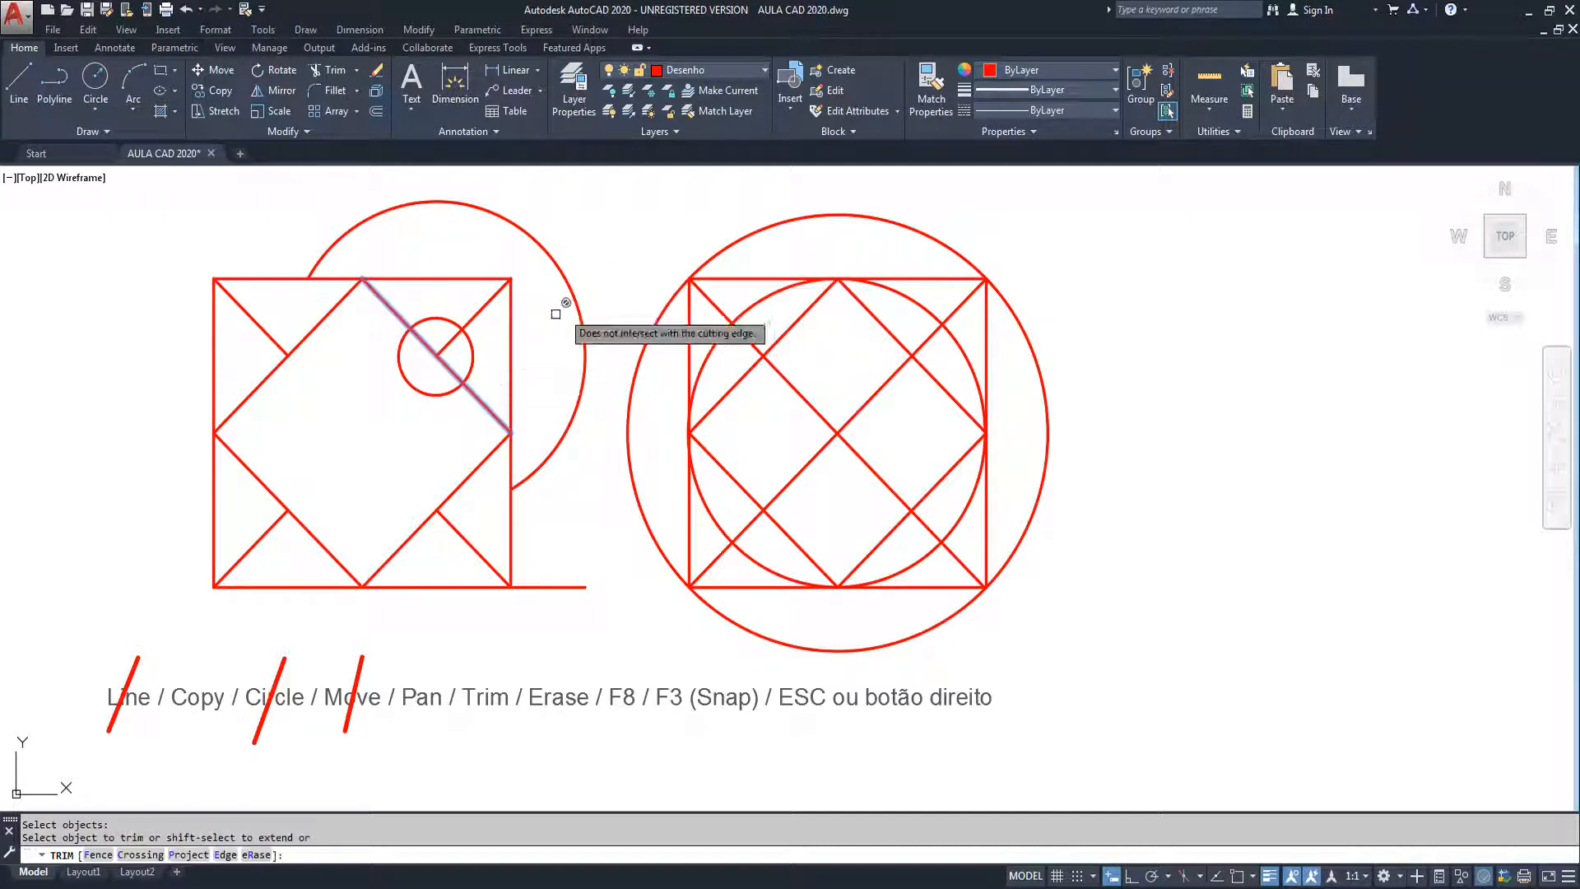
click(473, 361)
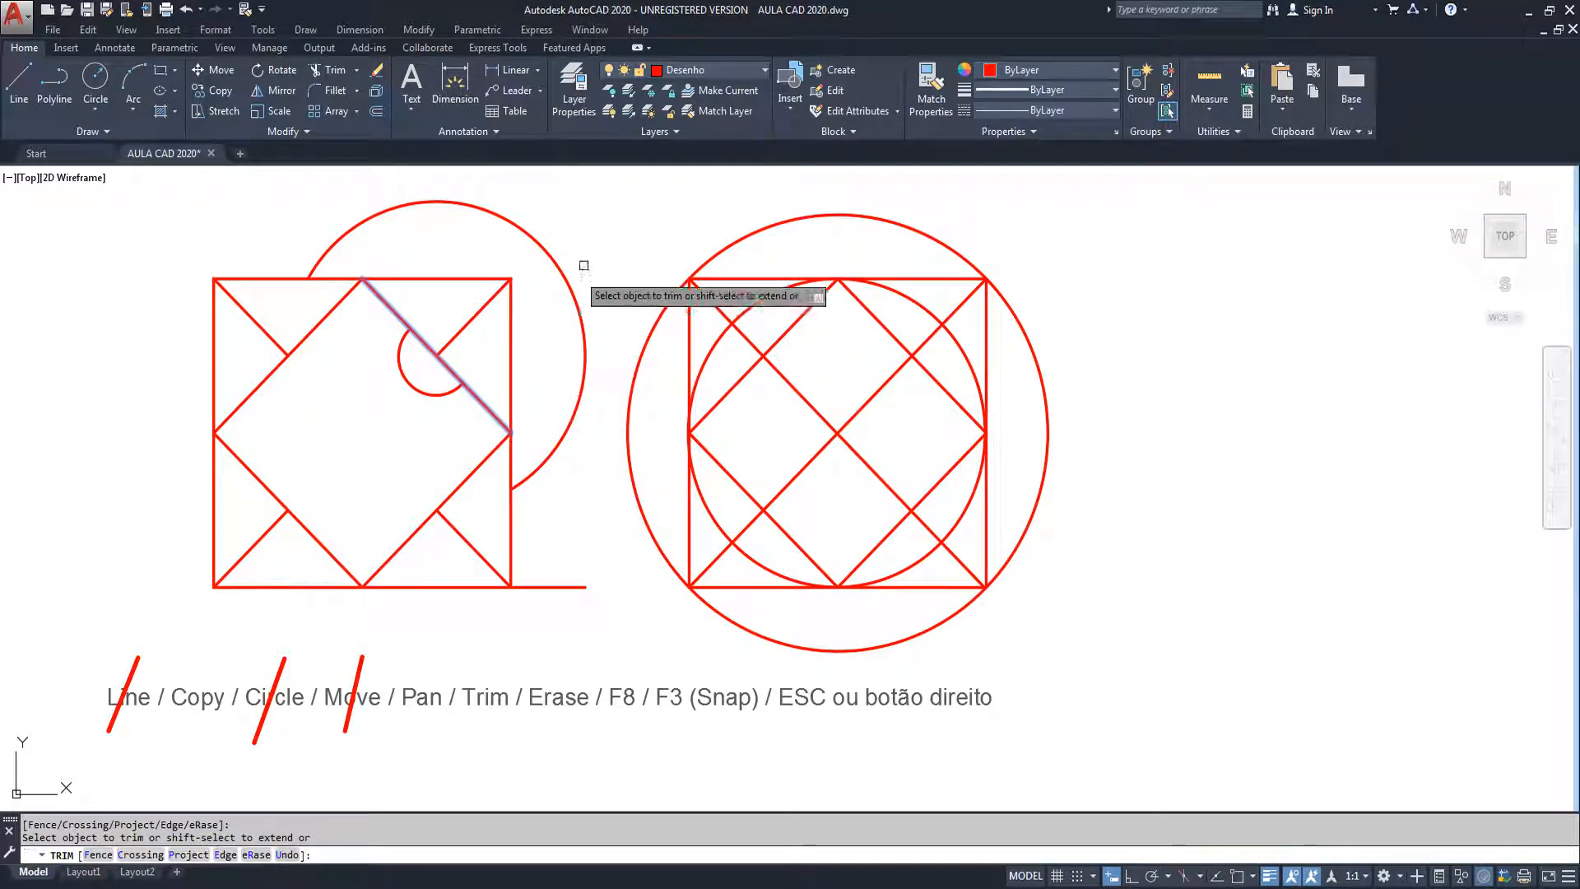
right_click(600, 227)
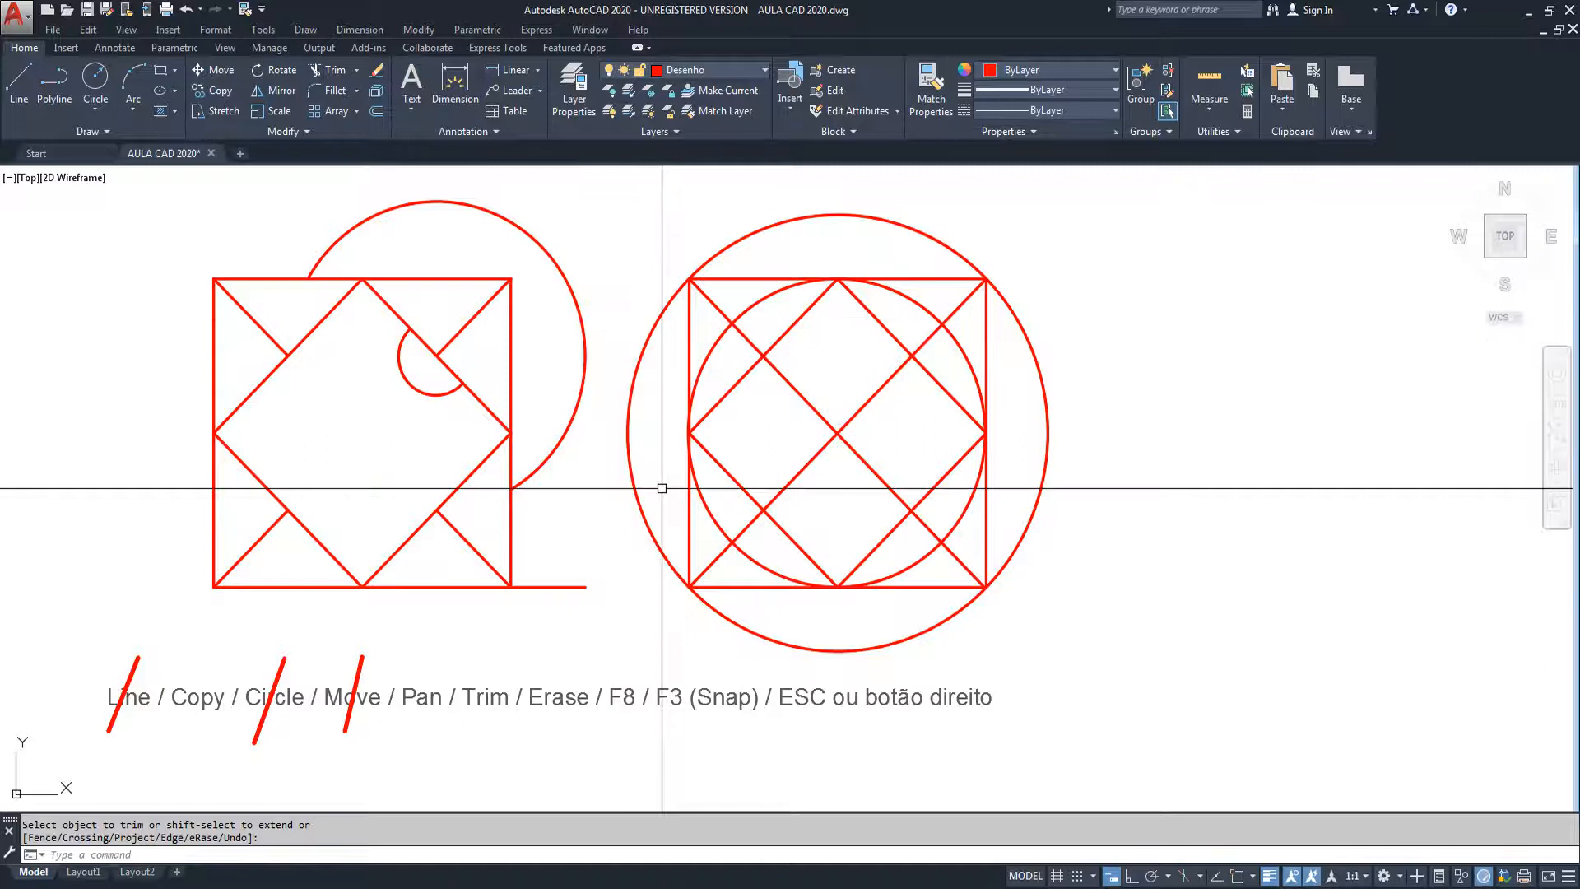
Step: Trim the bottom line's overhang beyond the left square, using the square's right edge as the cutting edge, and undo the trim
right_click(549, 528)
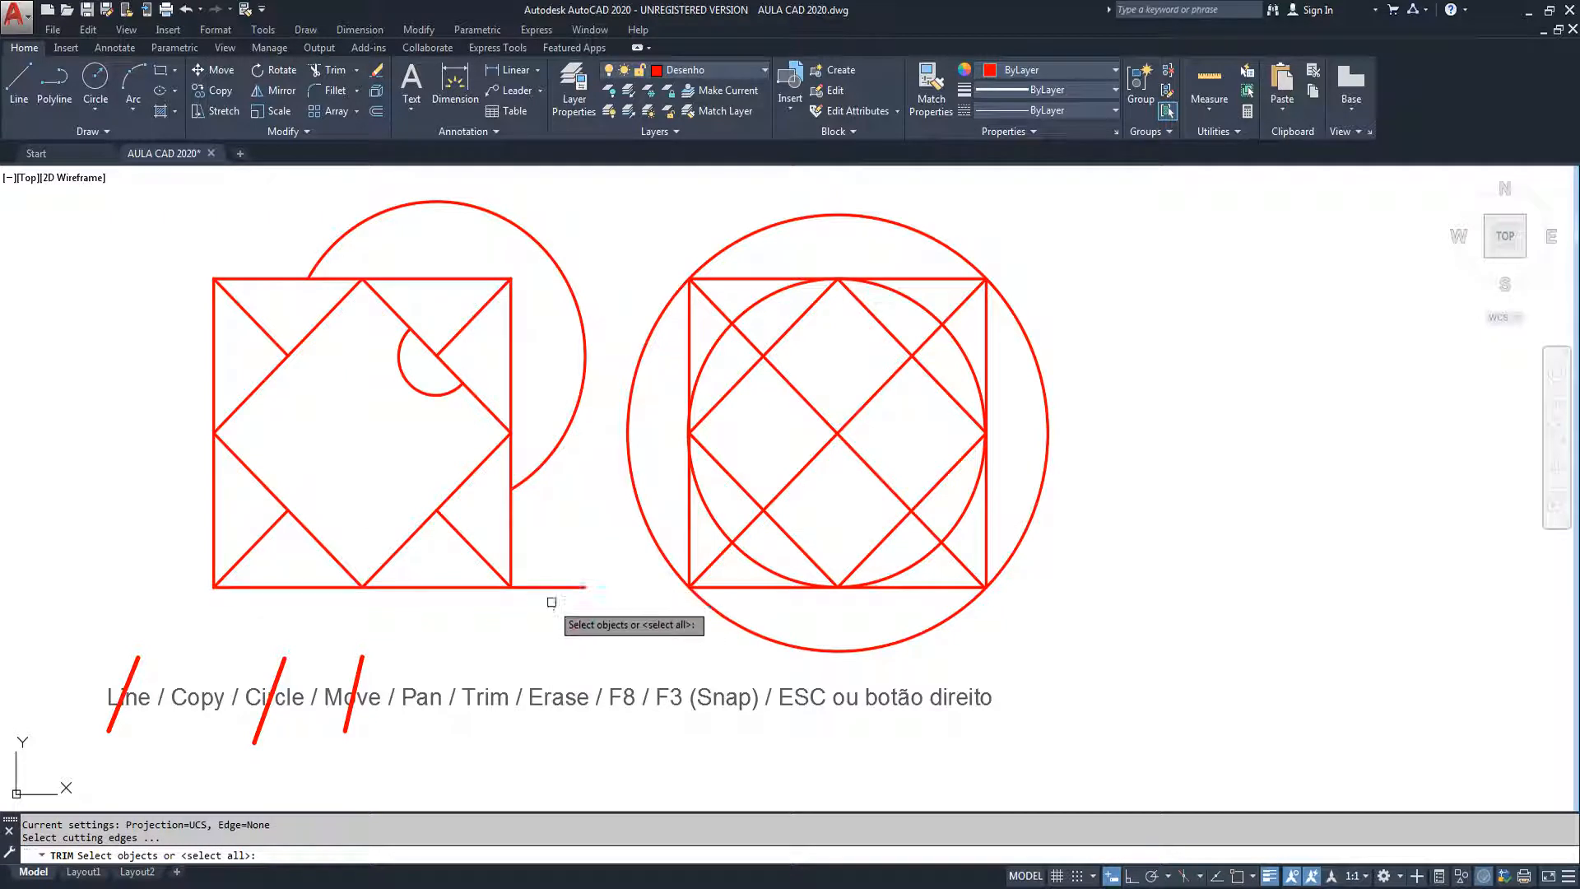
click(511, 531)
right_click(543, 531)
click(561, 590)
key(Return)
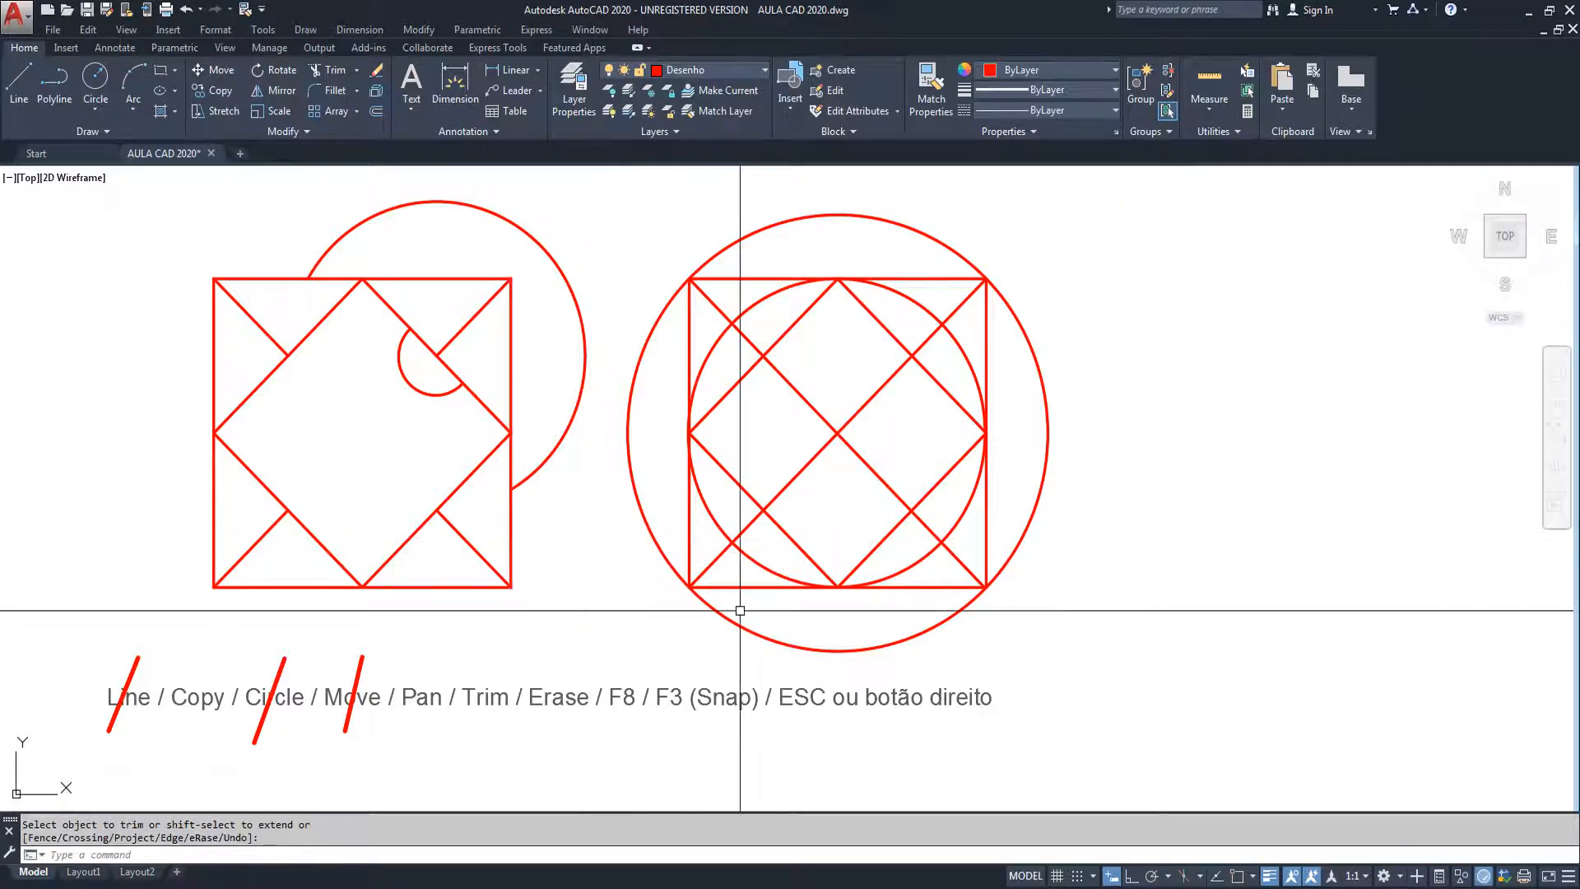
click(186, 10)
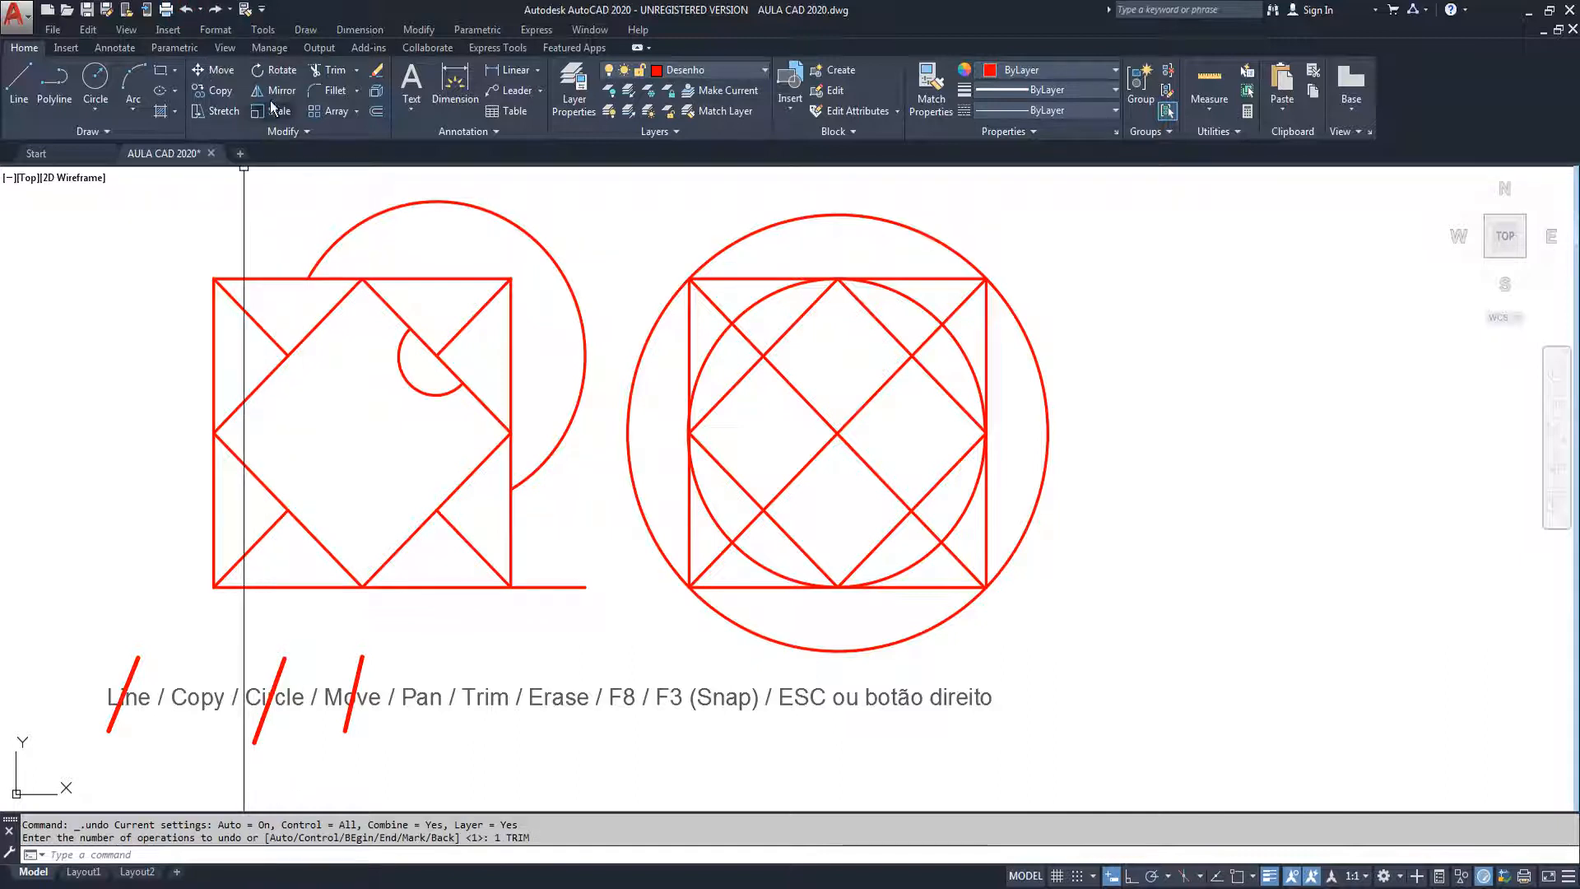
Step: Trim the bottom line's overhang beyond the left square with all objects as cutting edges, and undo the trim
click(323, 74)
click(553, 514)
click(567, 531)
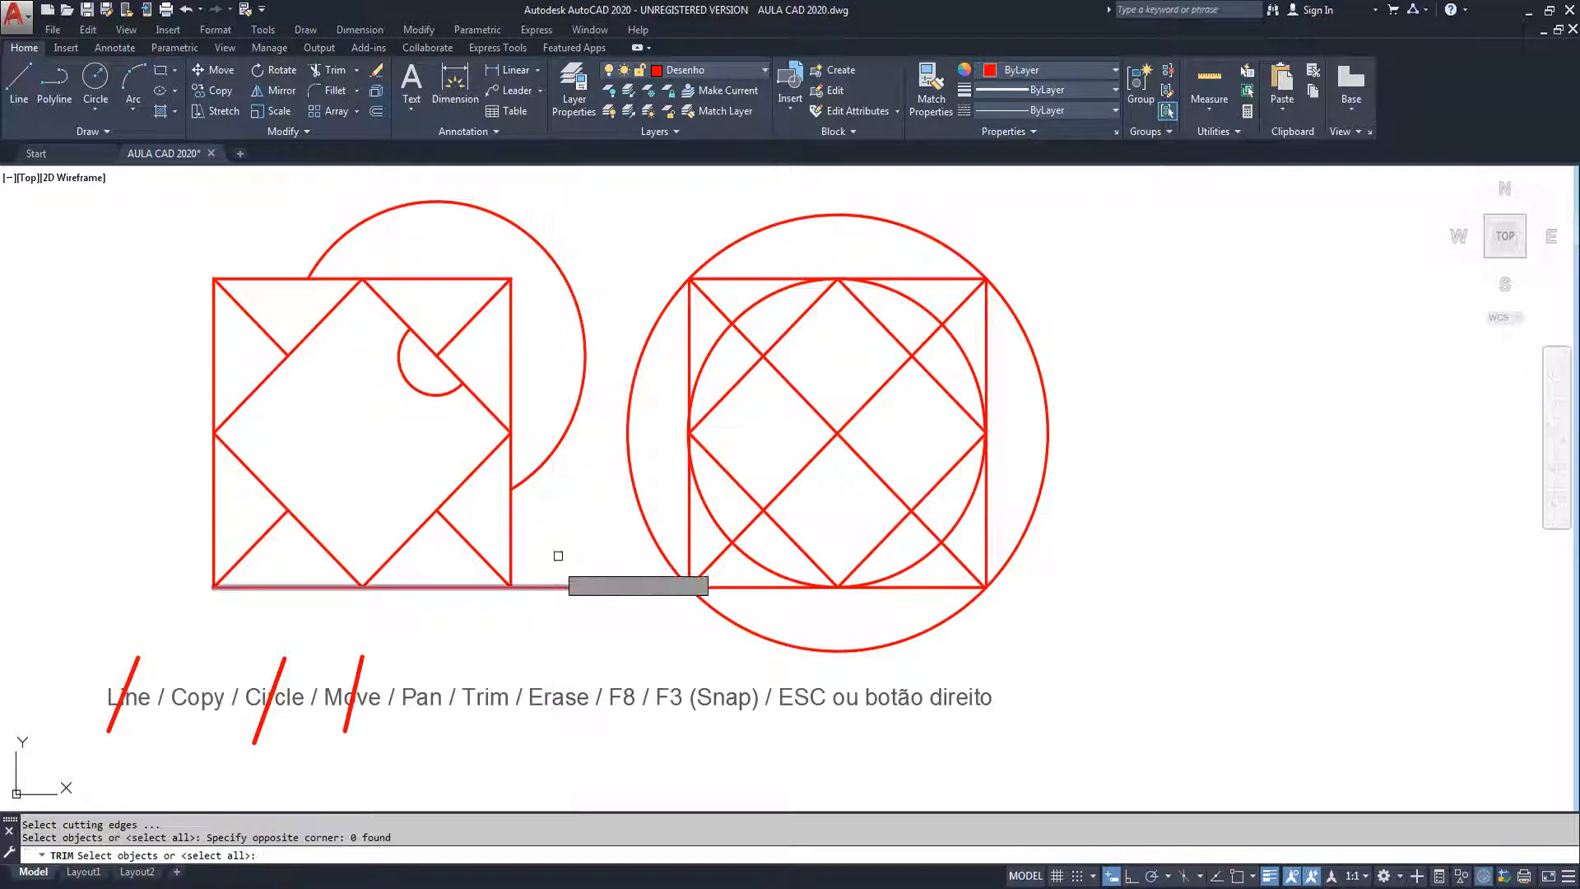
right_click(558, 548)
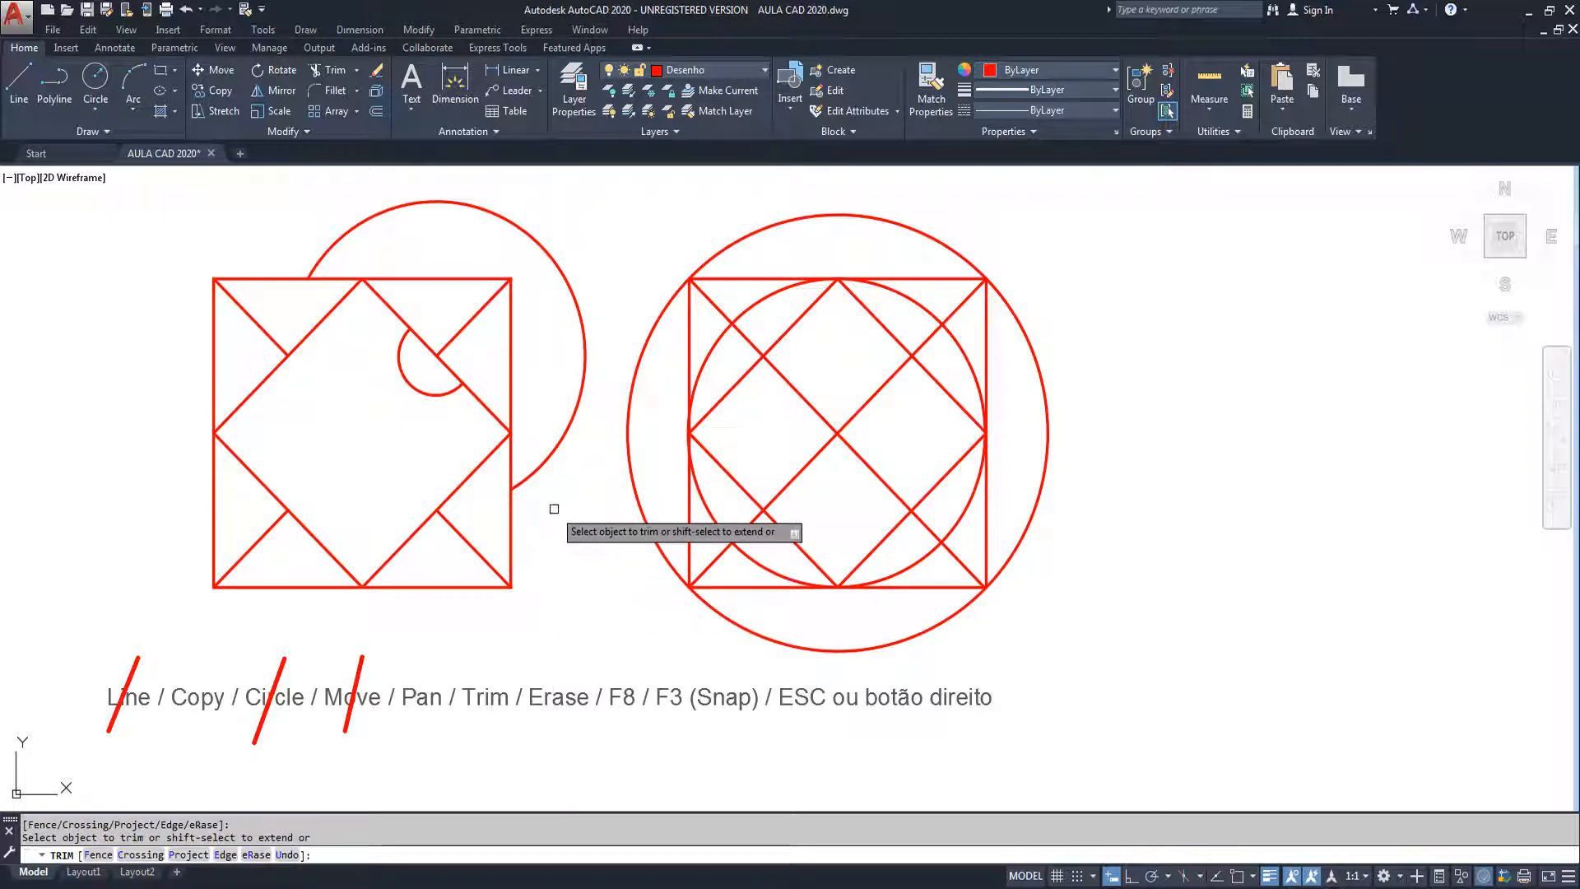
key(Escape)
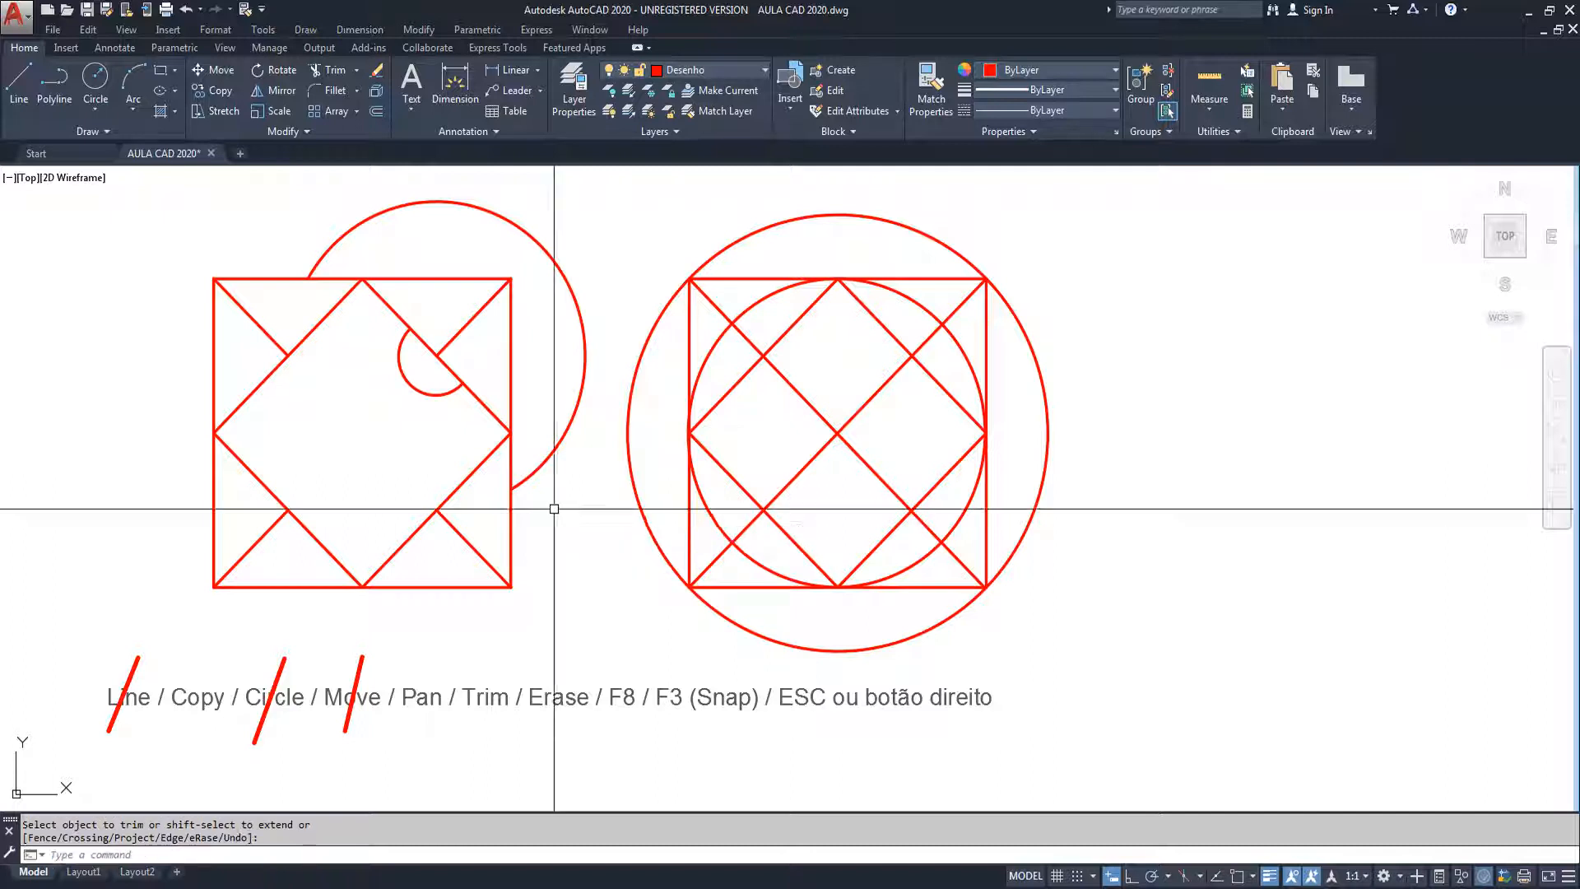
click(186, 10)
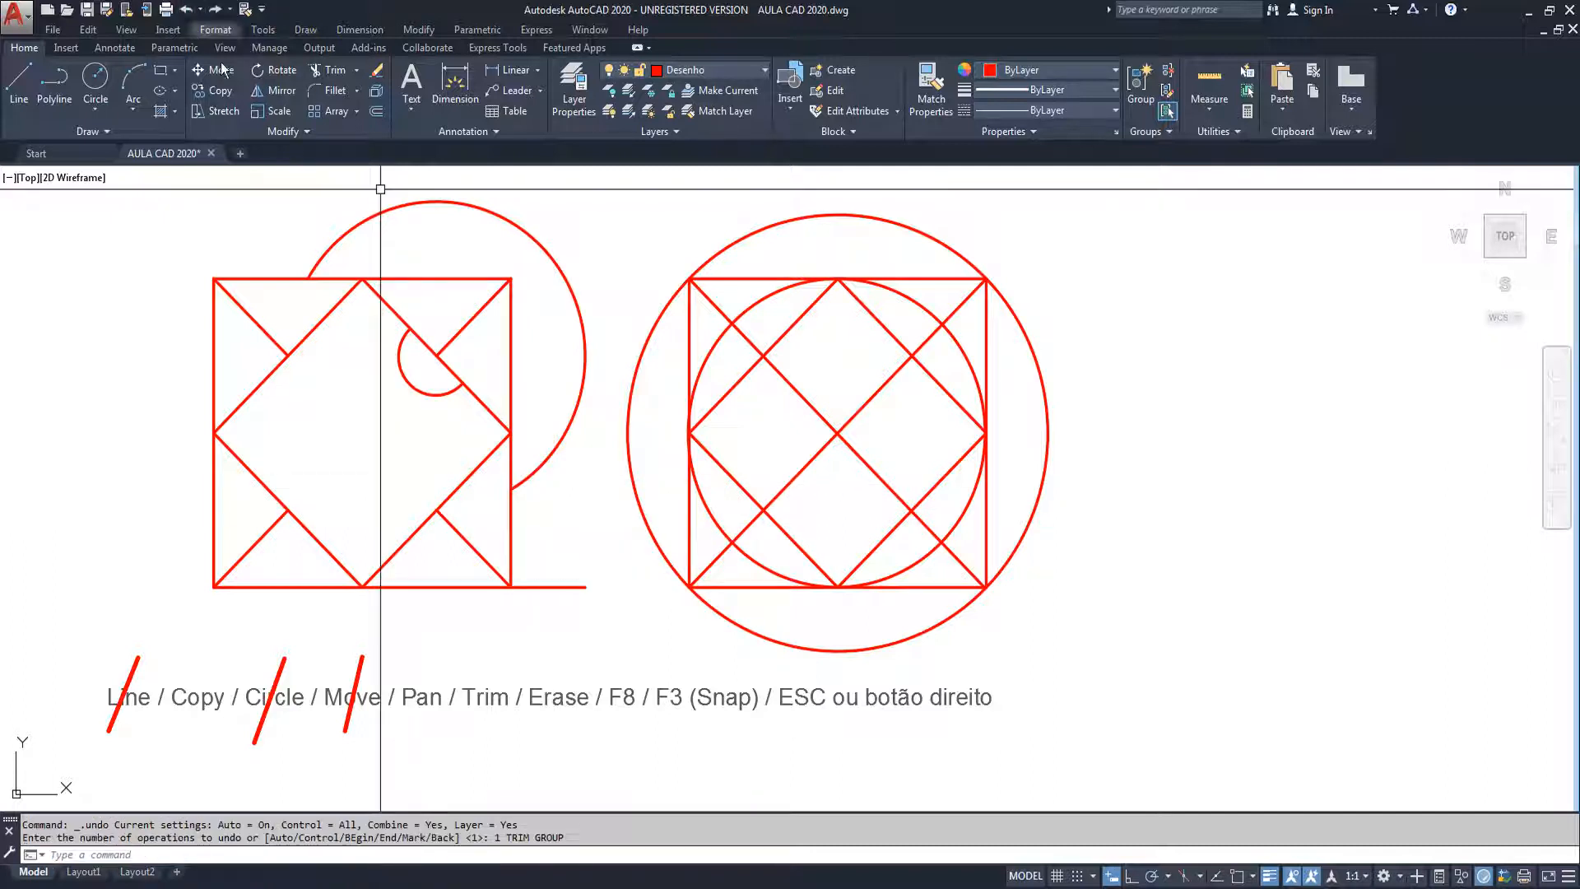
Step: Repeat the trim of the left square's bottom overhang twice with all objects as cutting edges, undoing it each time
click(316, 70)
key(Return)
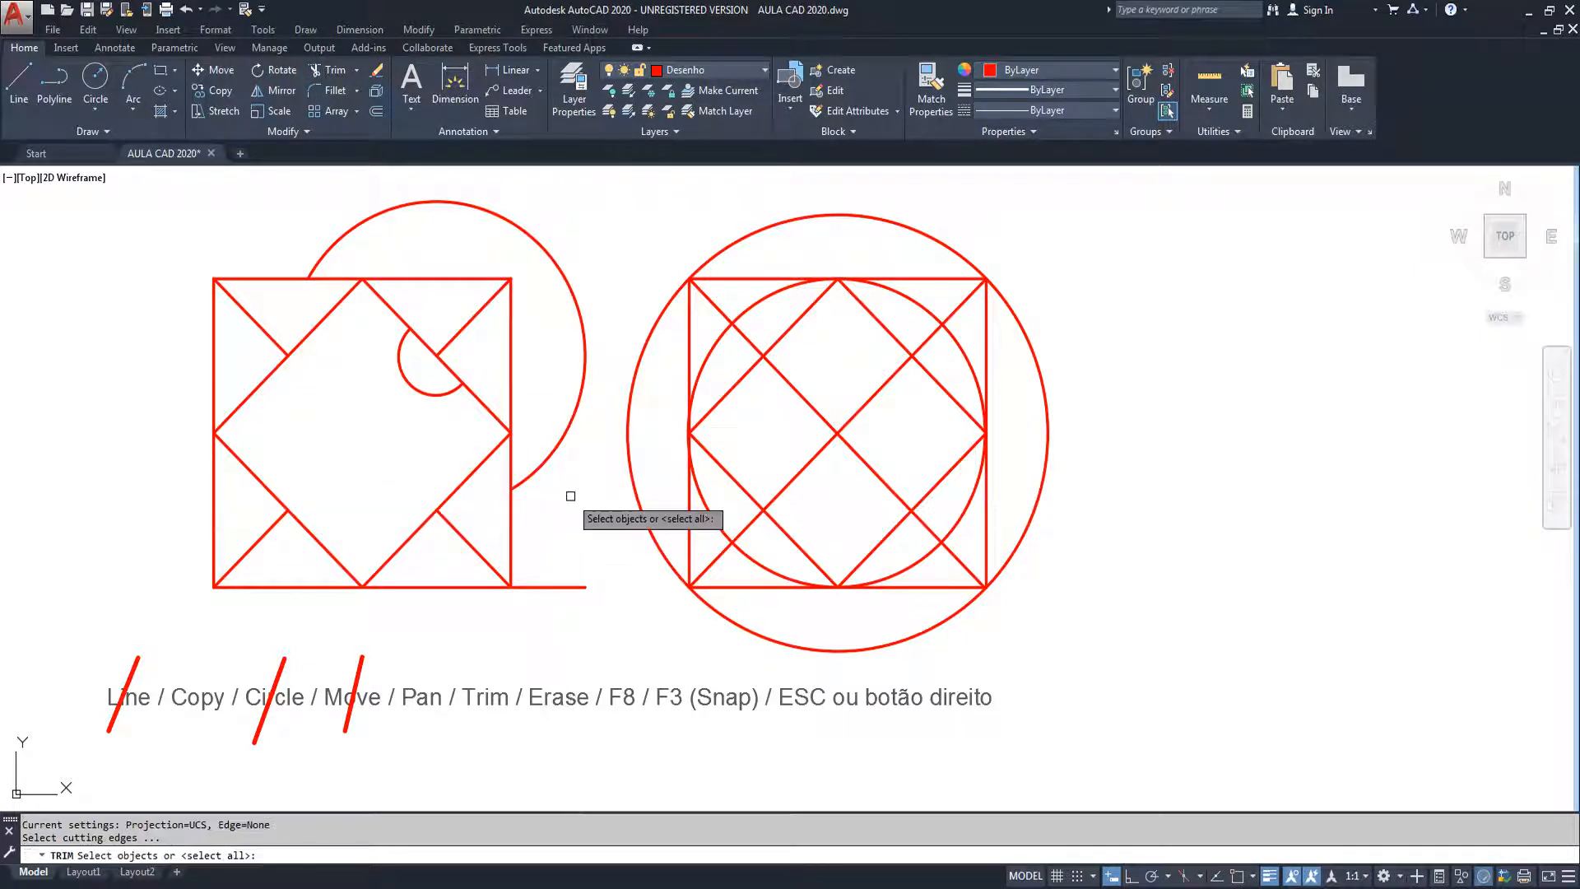
click(563, 587)
right_click(561, 522)
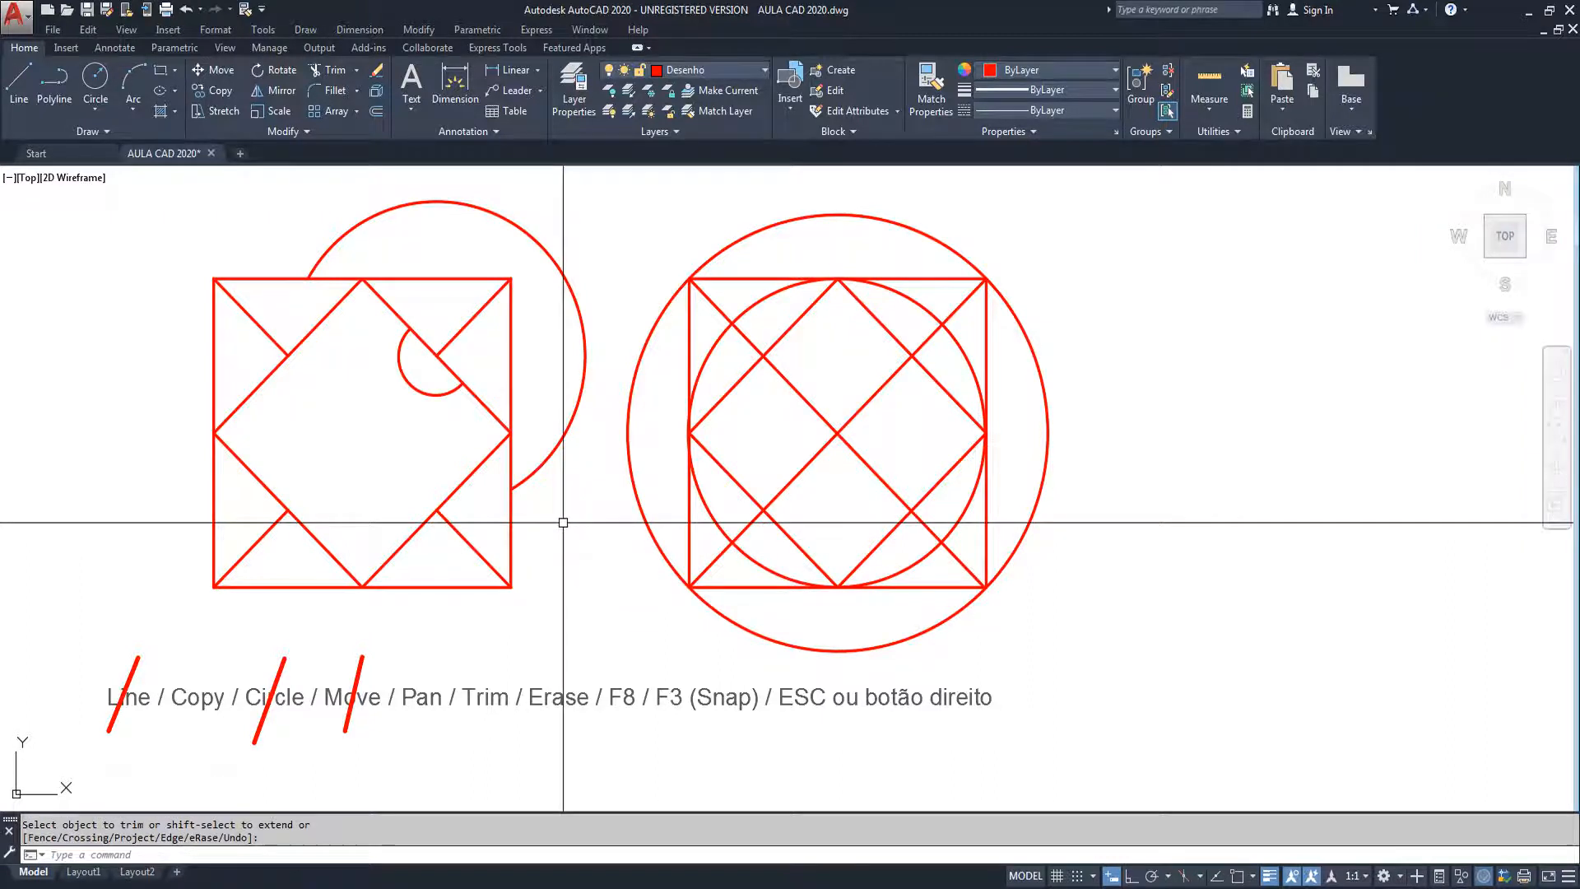
click(184, 17)
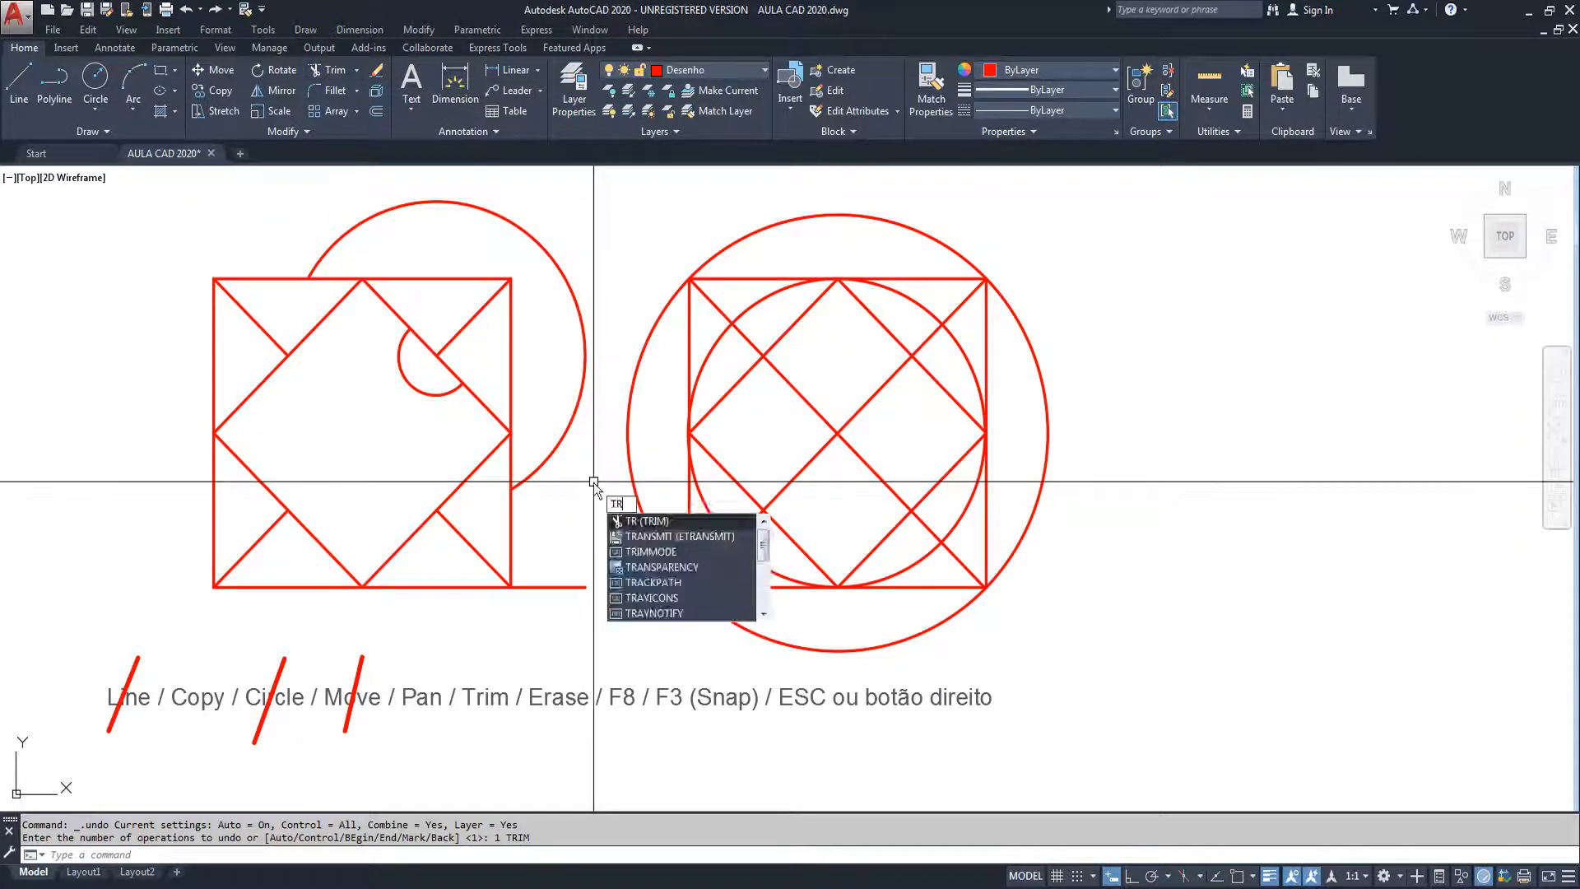
key(Return)
key(Return)
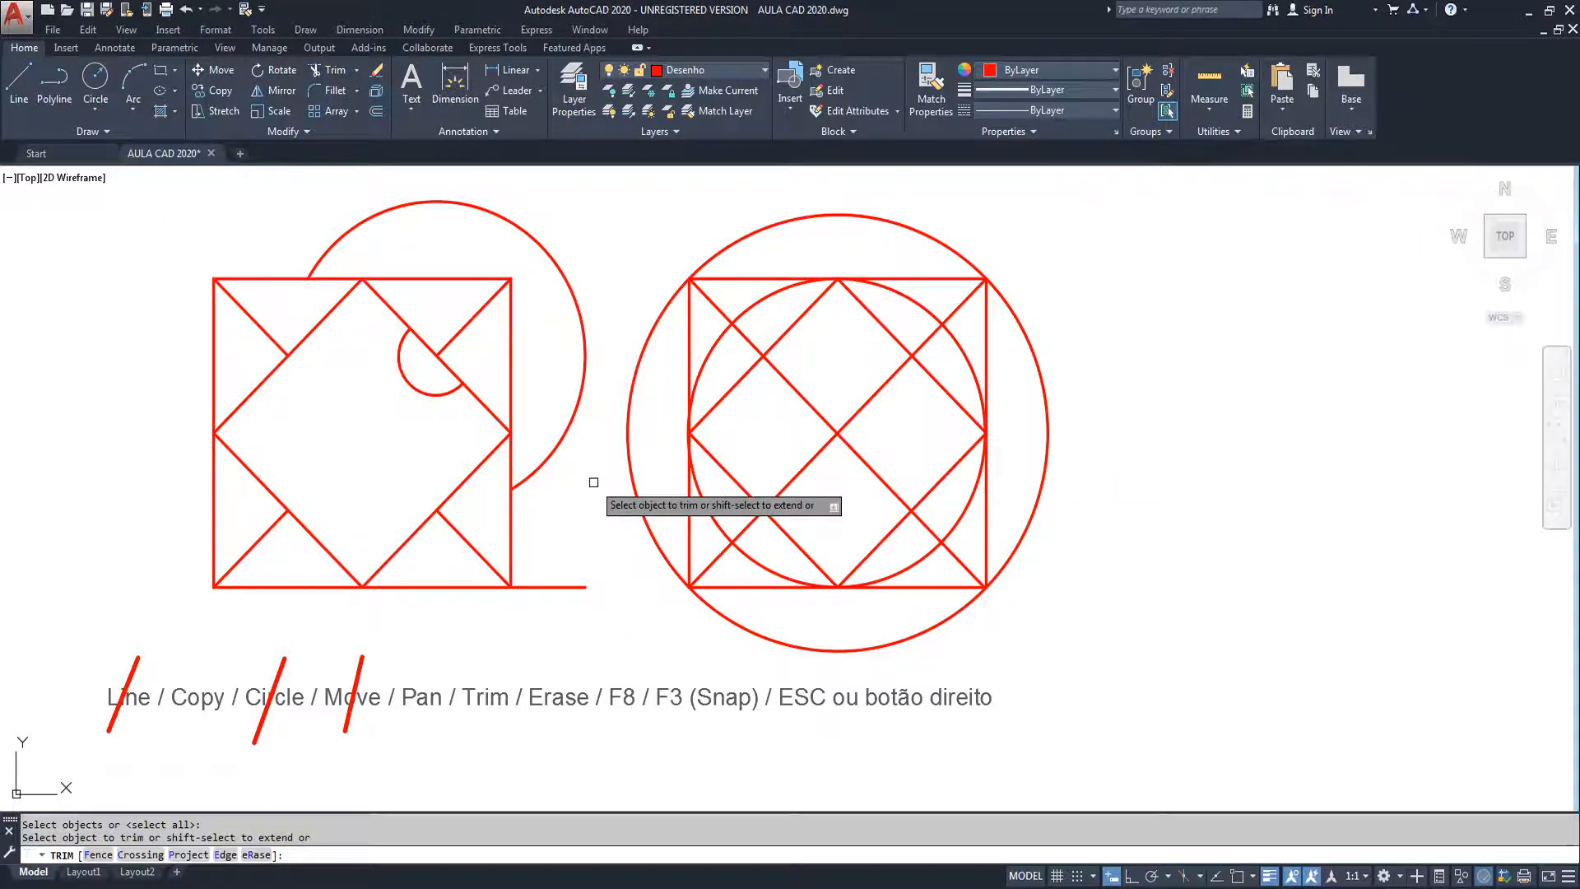
click(553, 585)
right_click(572, 520)
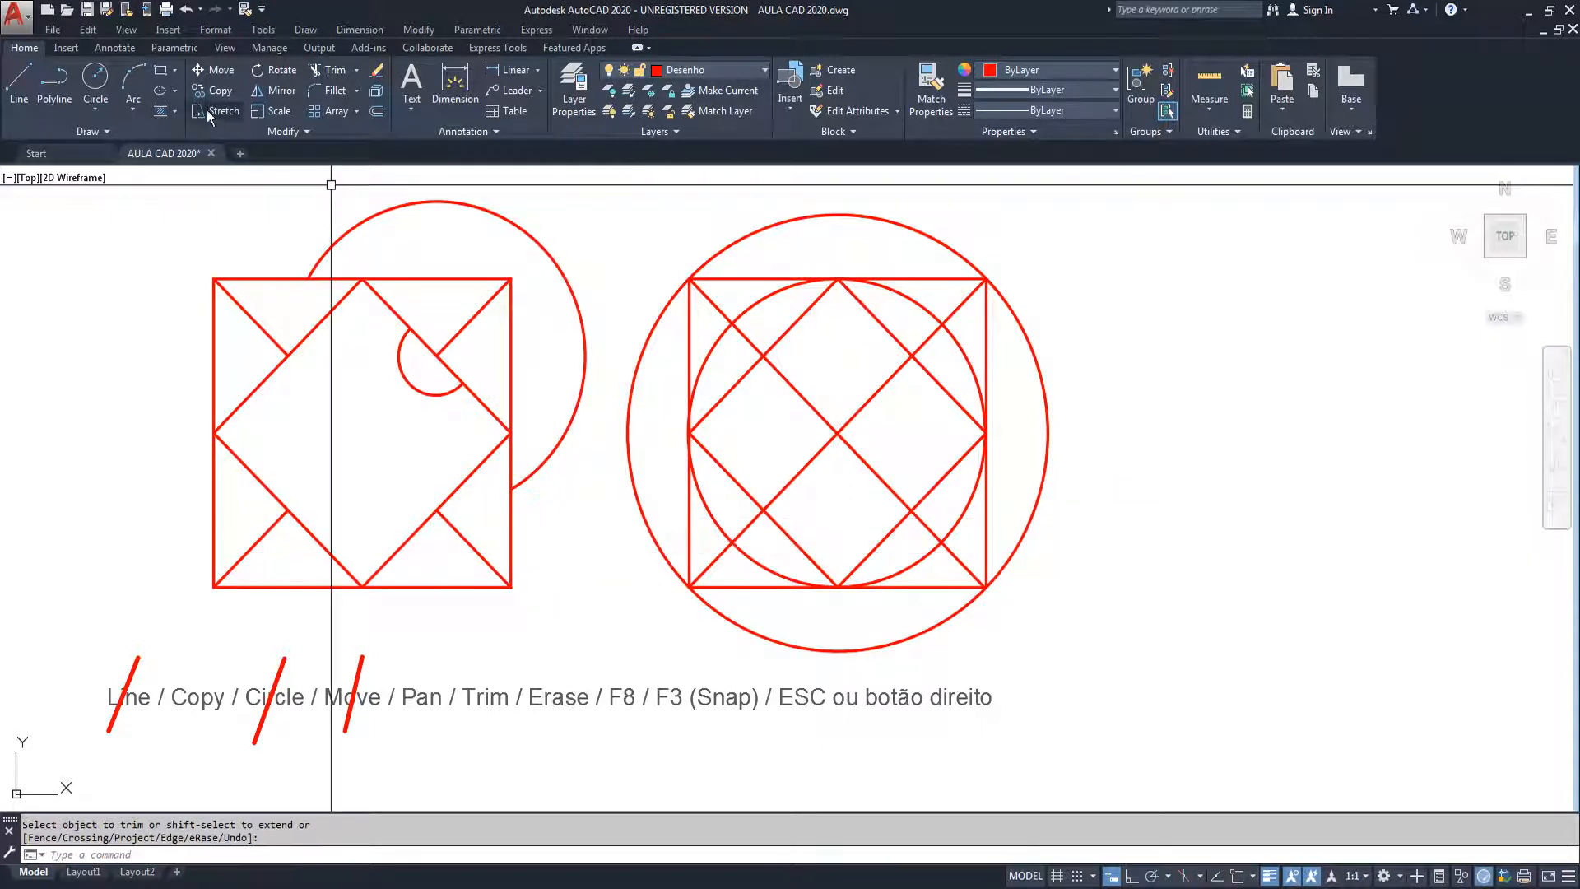
click(185, 10)
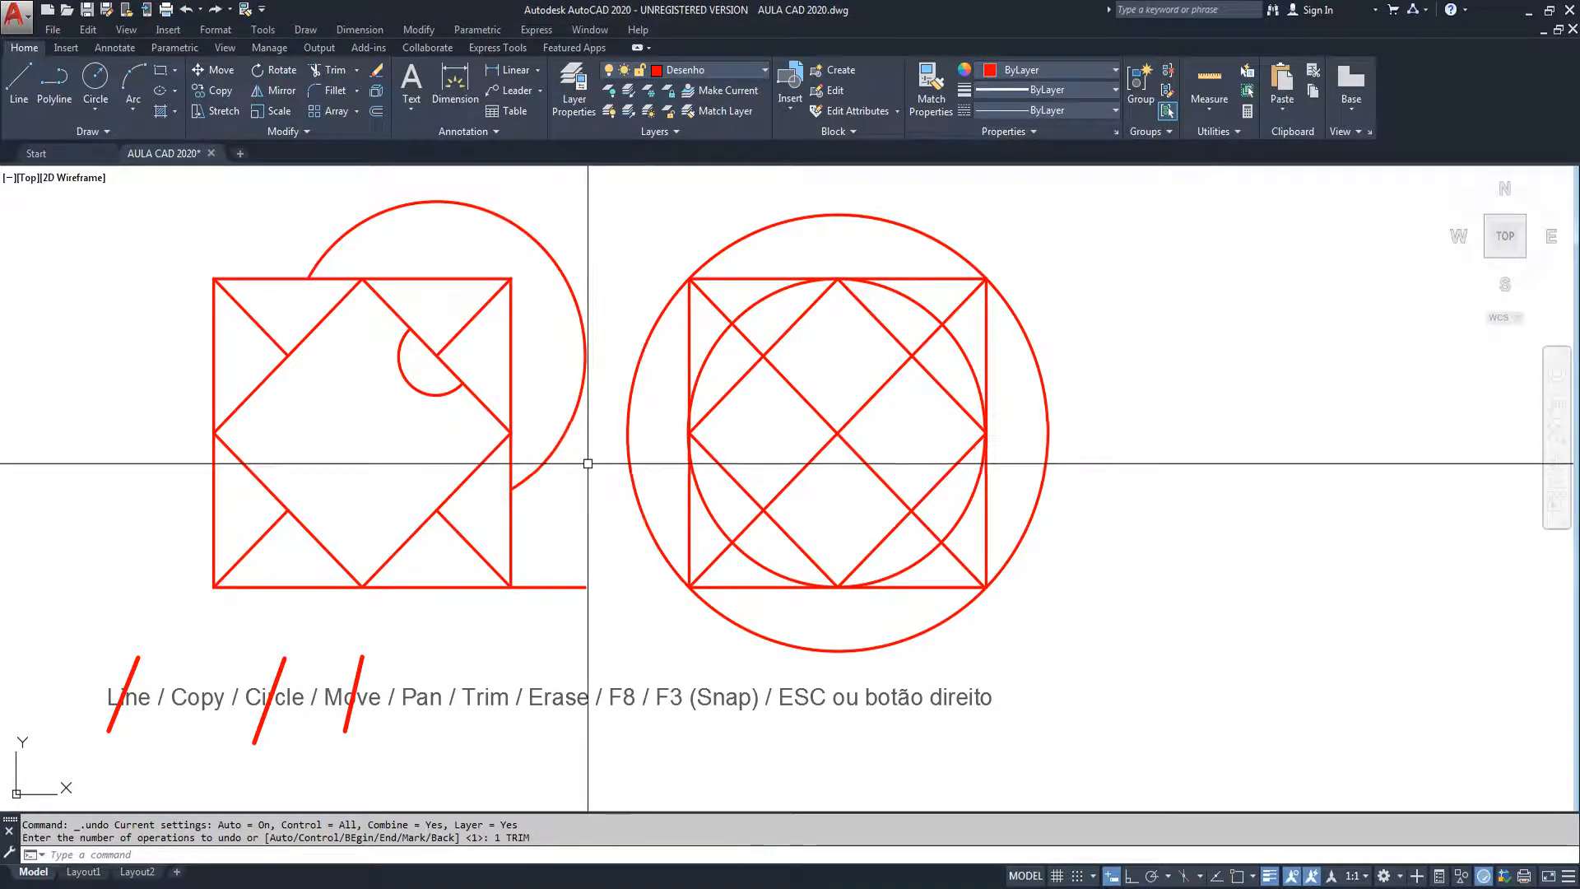
Step: Trim the right half of the left square's bottom edge with all objects as cutting edges, and undo the trim
click(333, 70)
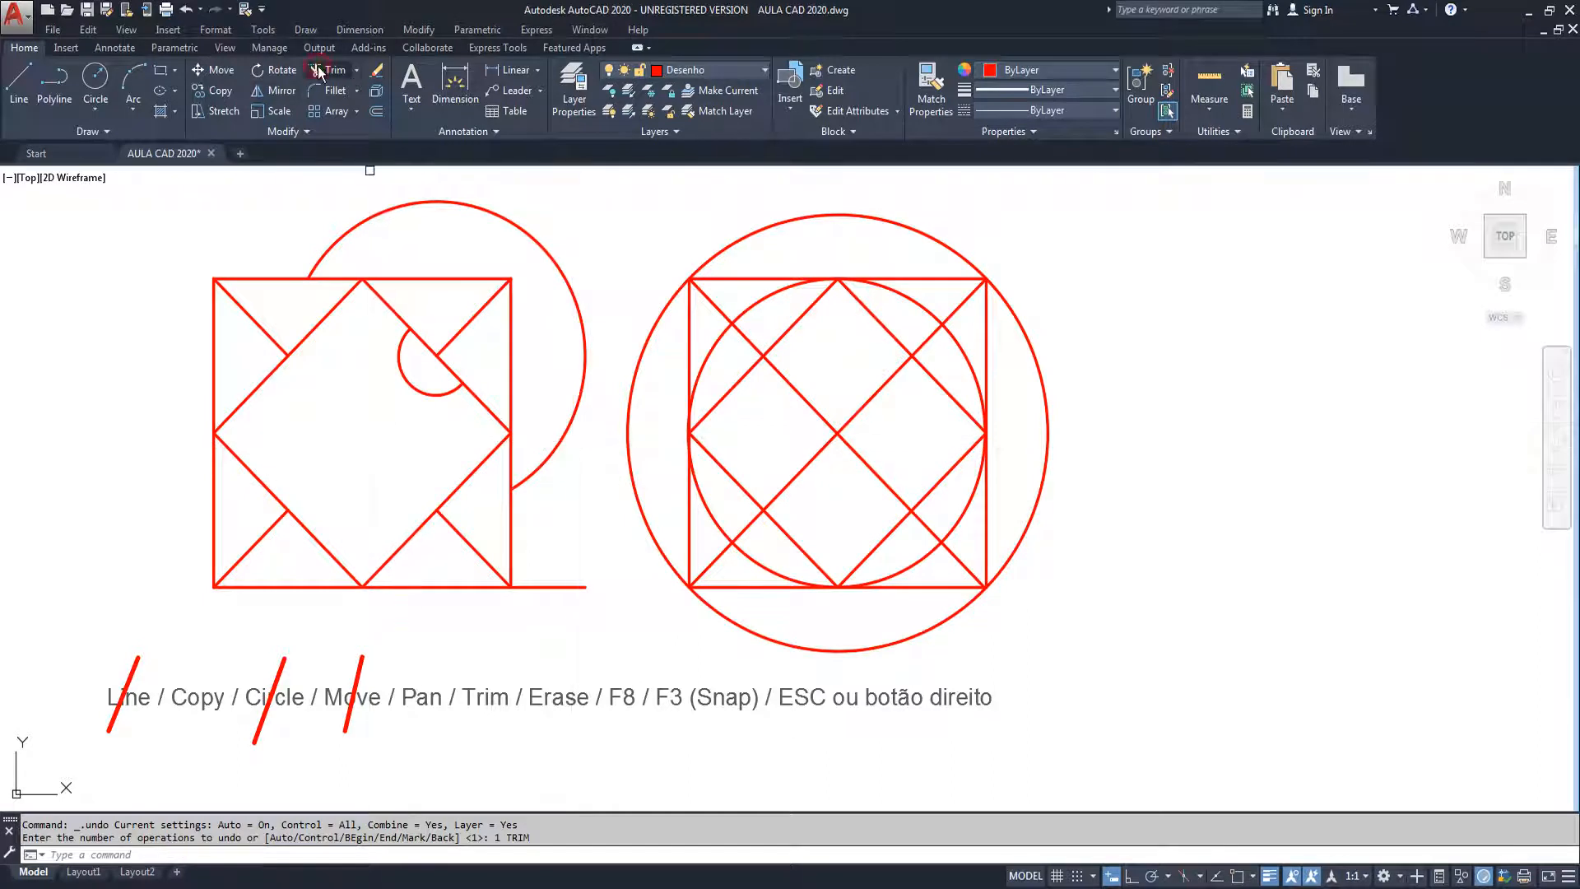
click(472, 586)
right_click(578, 528)
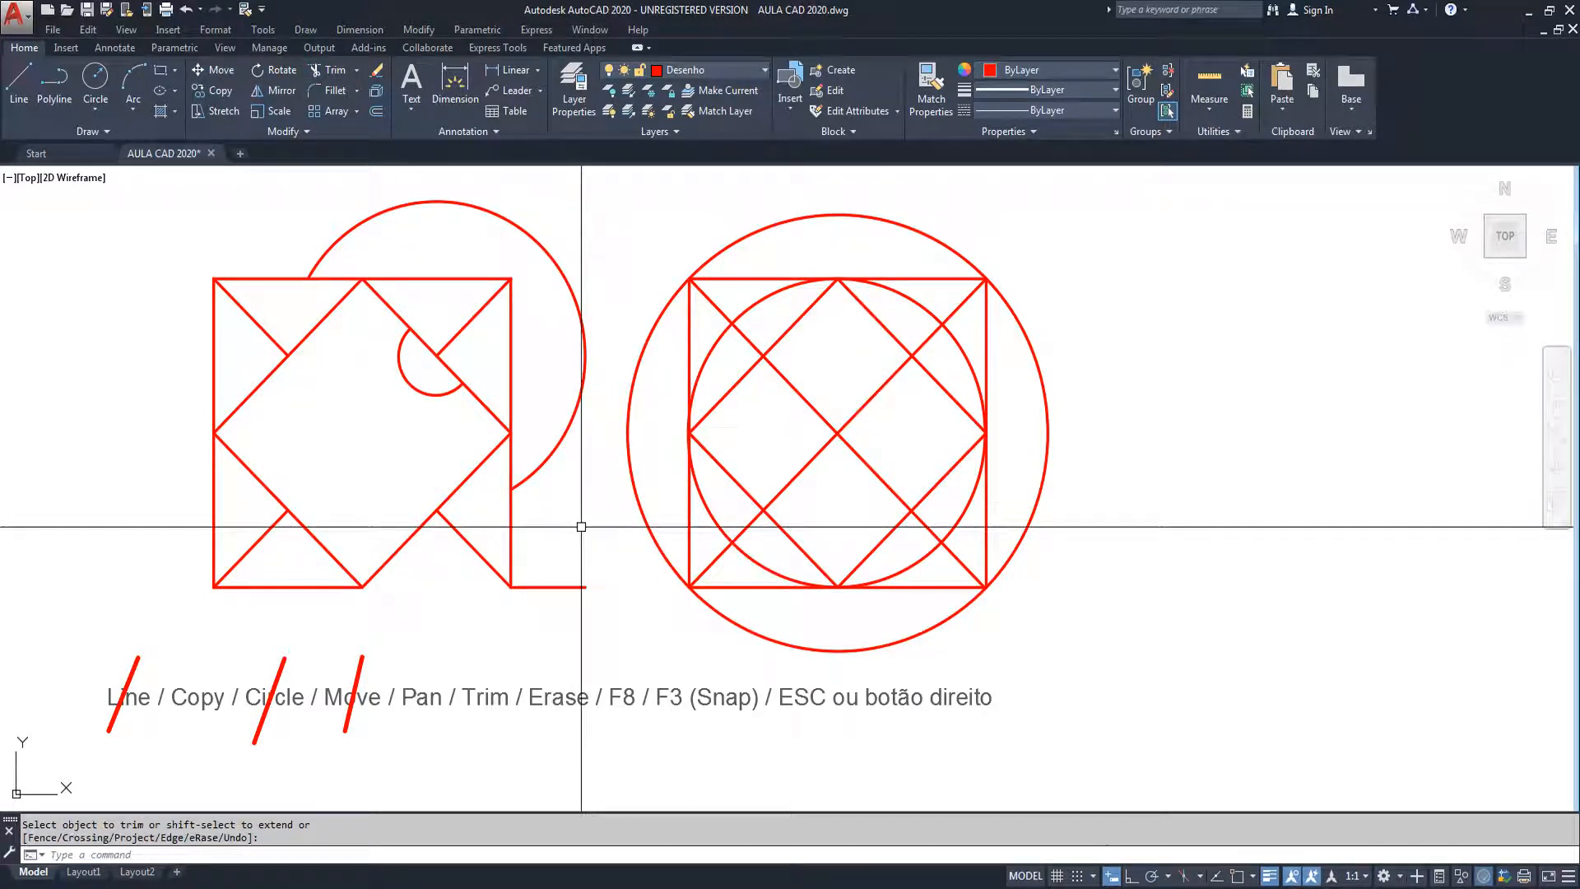
click(186, 12)
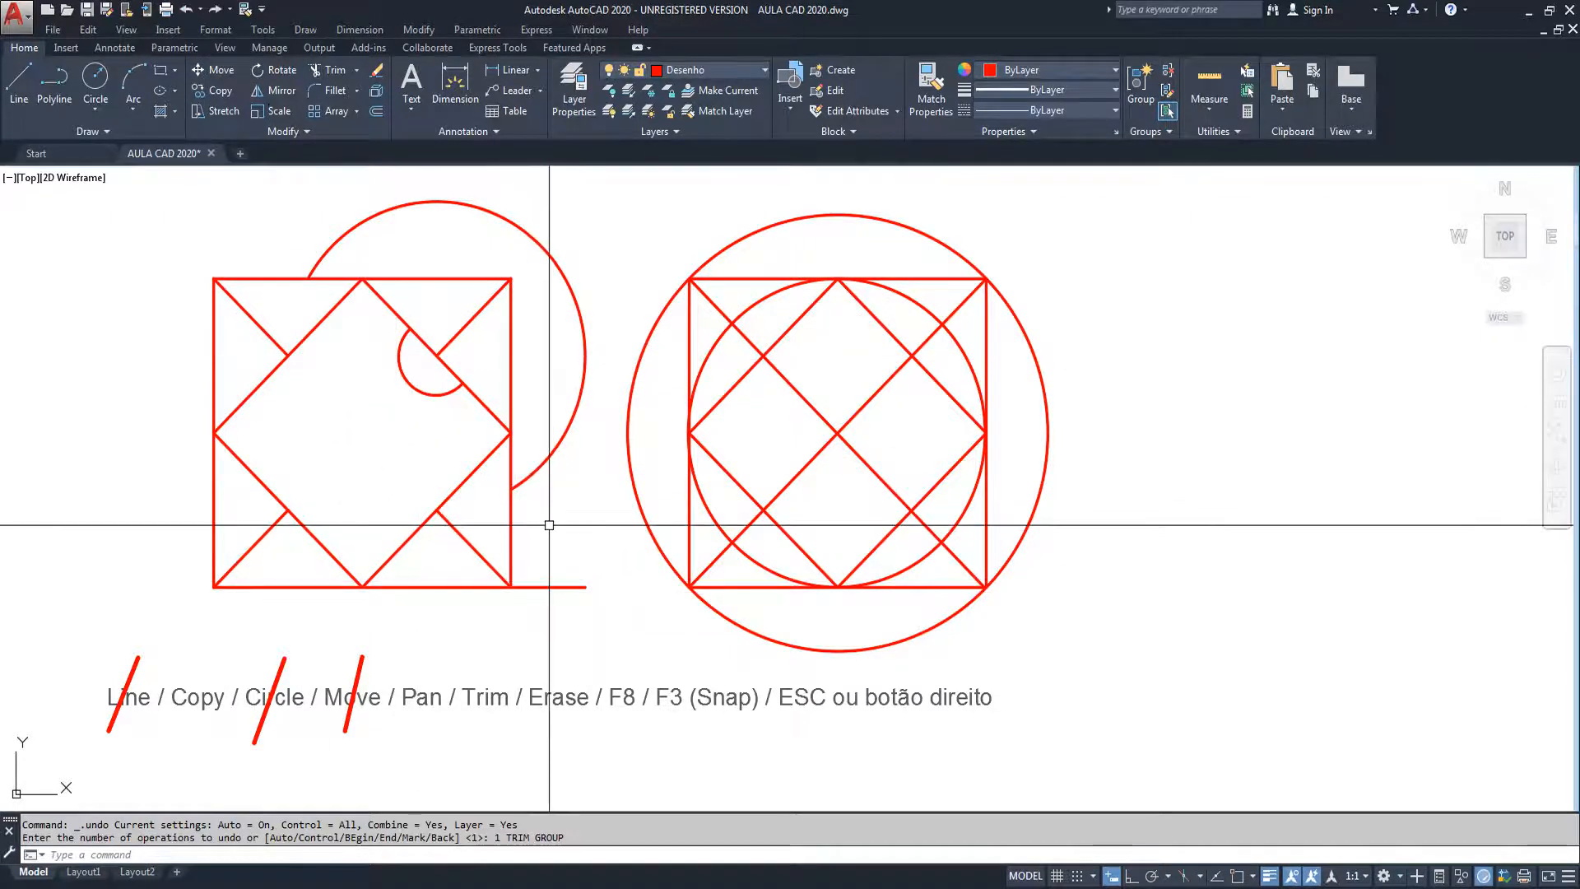
Step: Trim away the bottom line's overhang beyond the left square's lower-right corner, using all objects as cutting edges
key(Return)
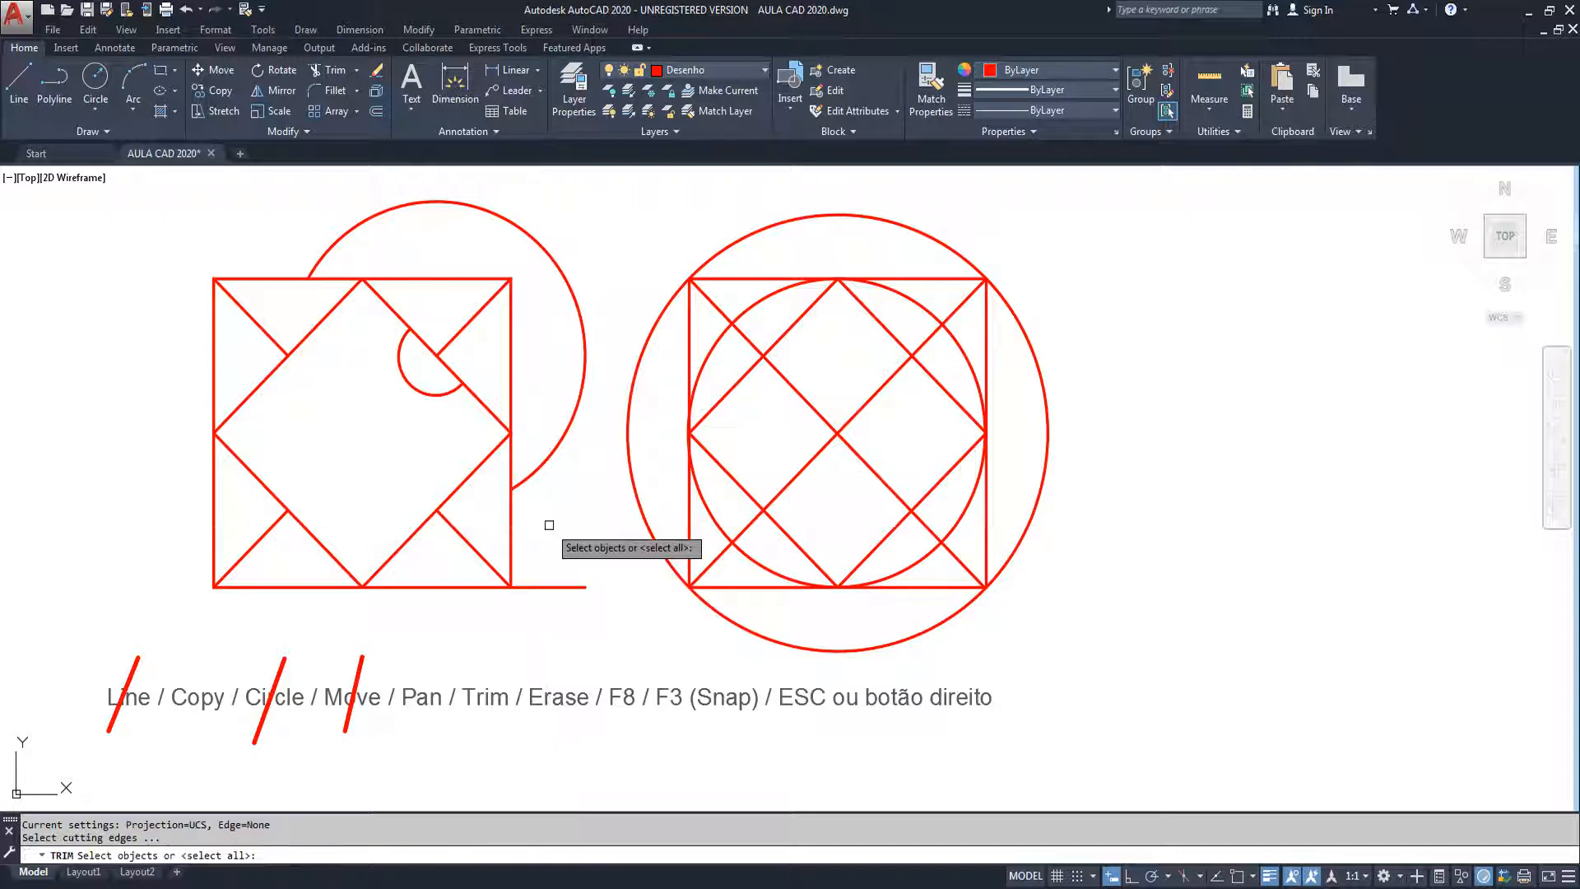
key(Return)
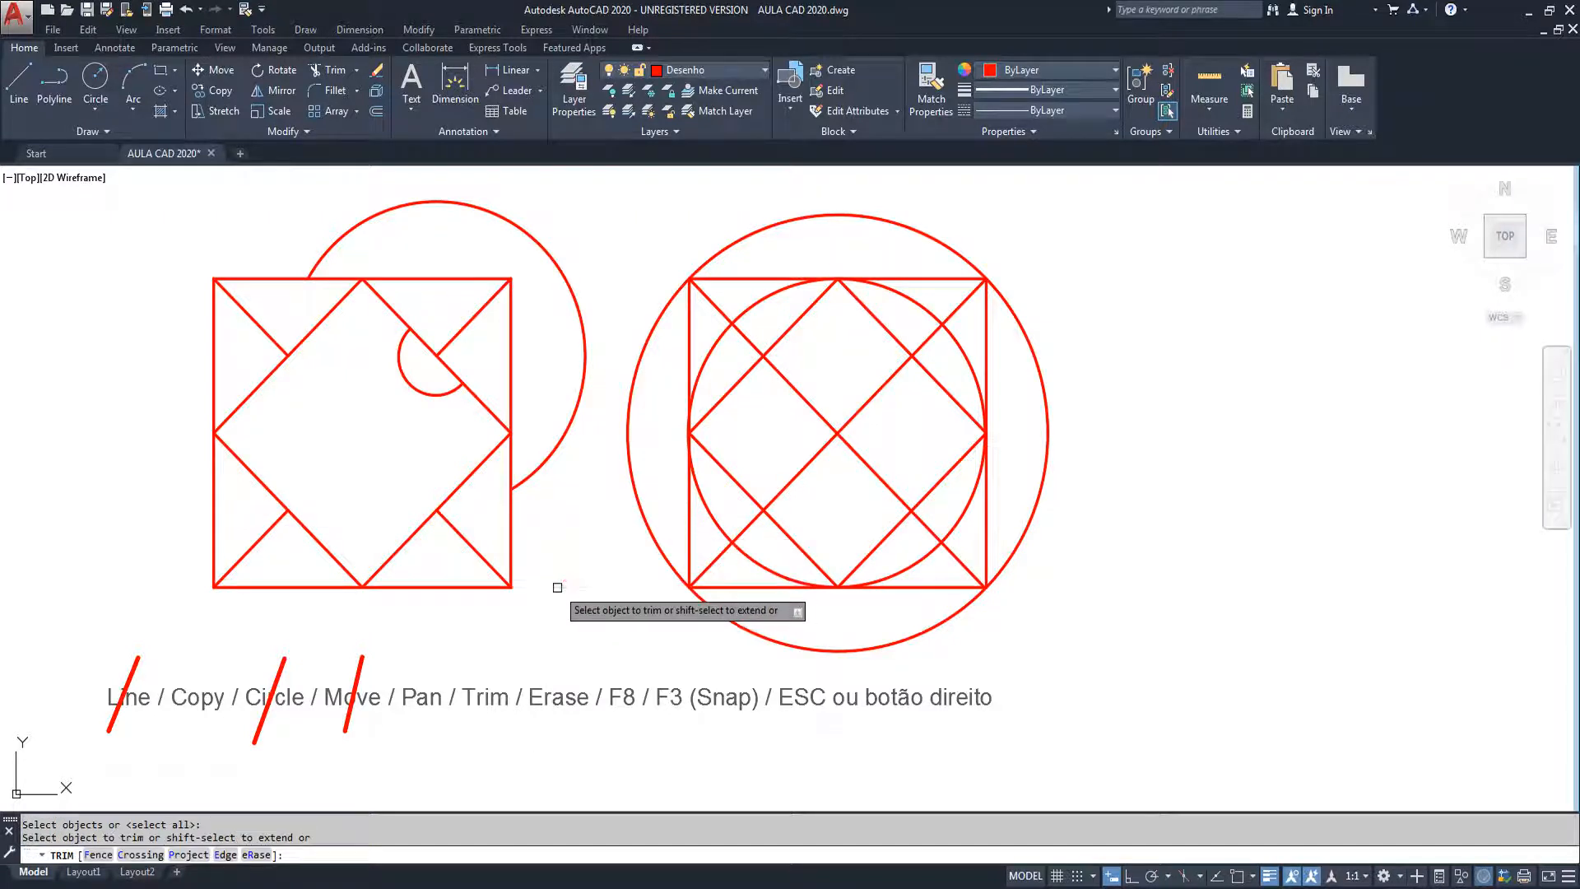
key(Escape)
key(Escape)
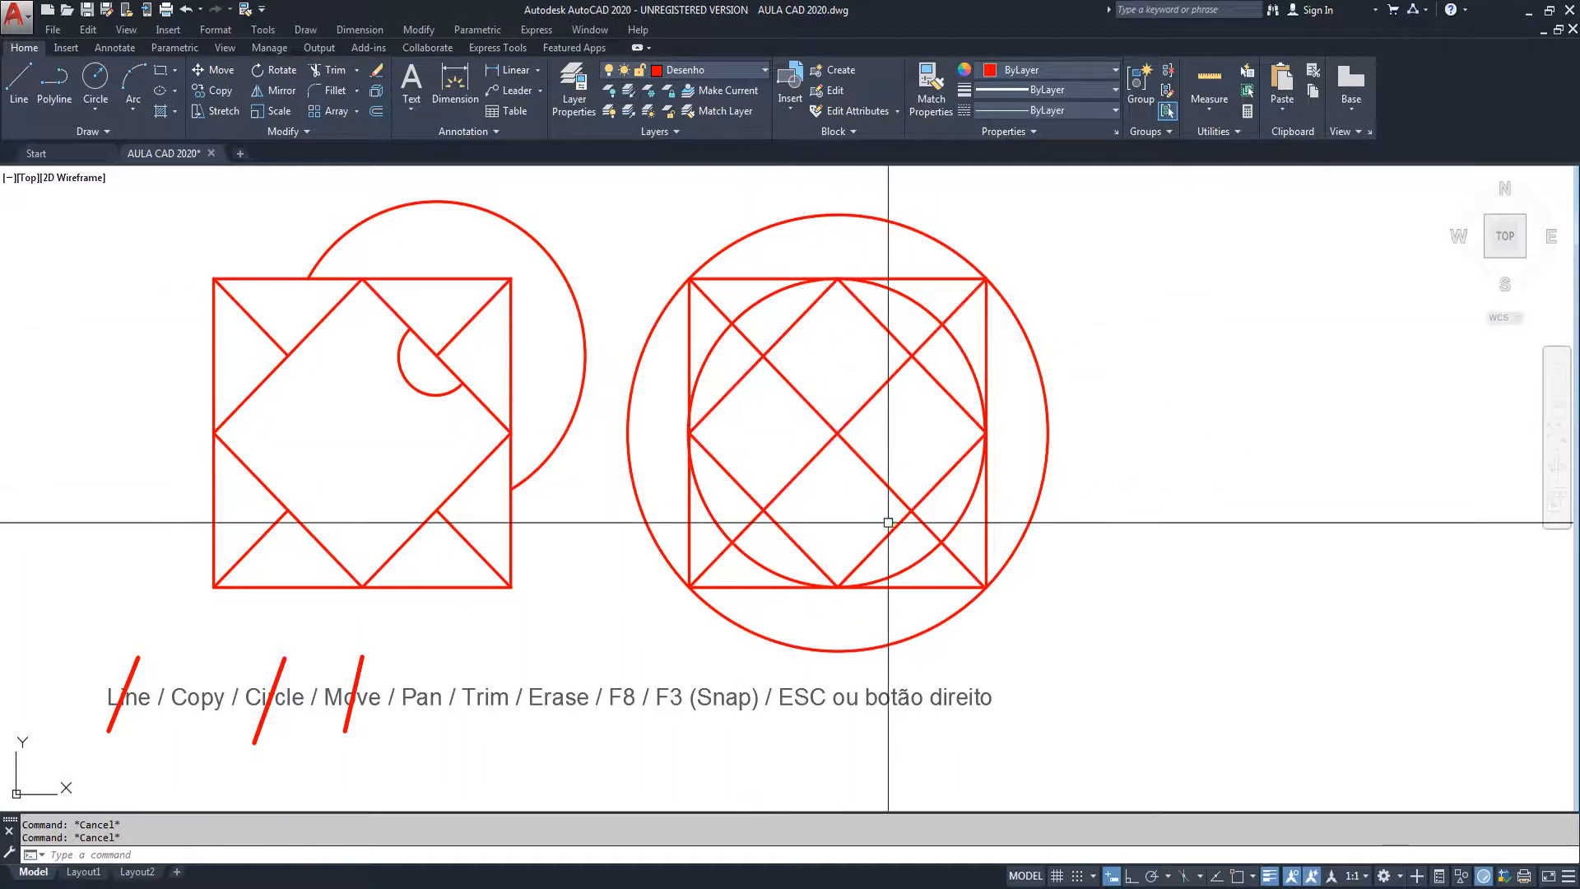
click(328, 71)
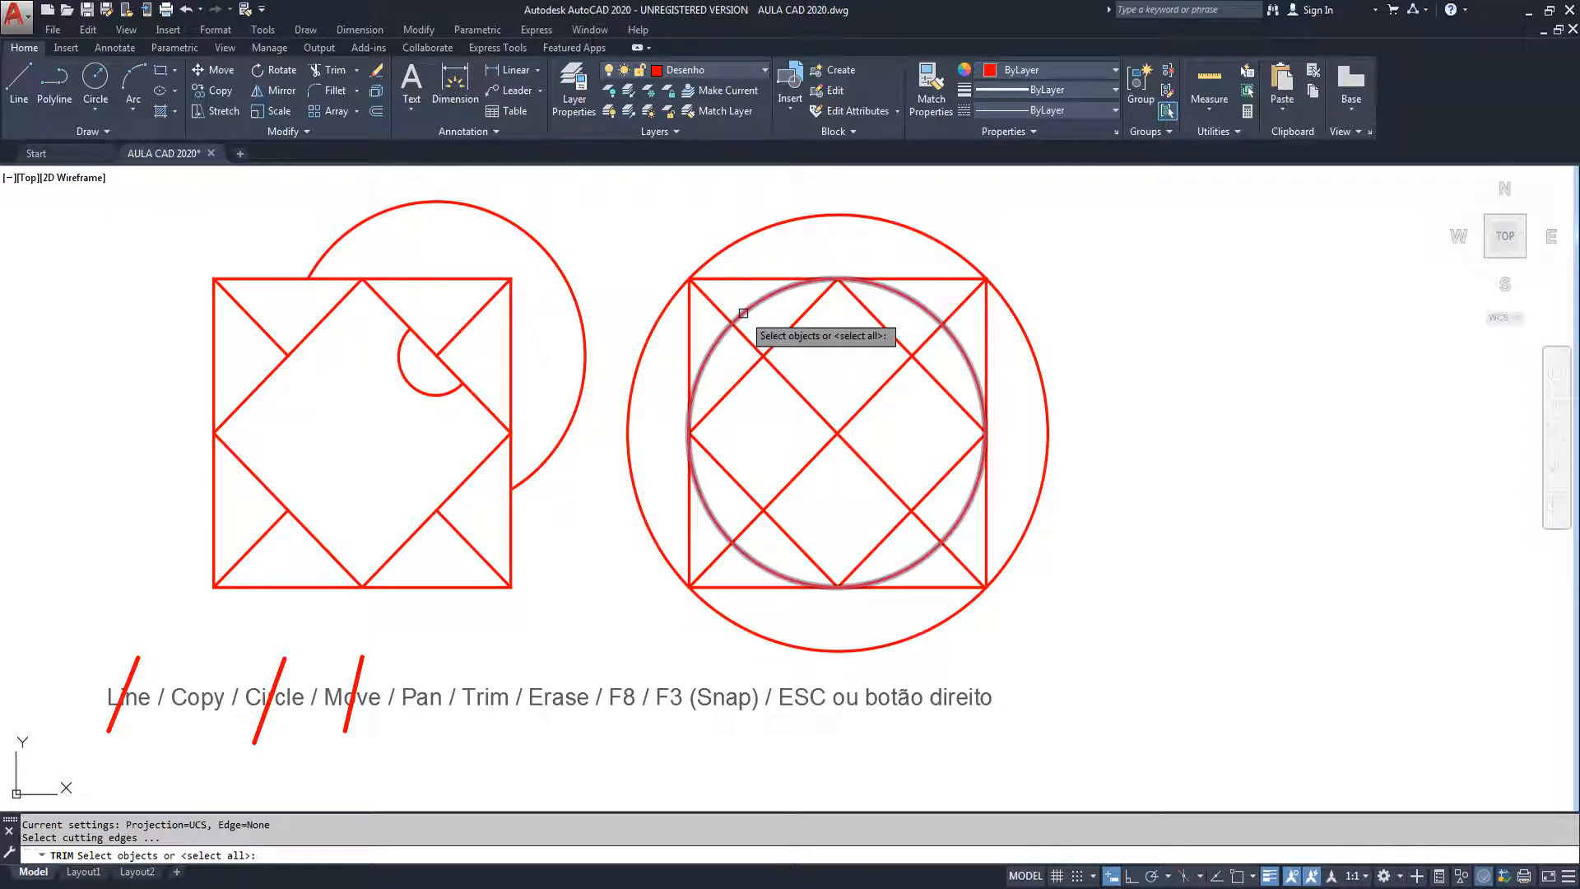
key(Escape)
key(Escape)
key(Escape)
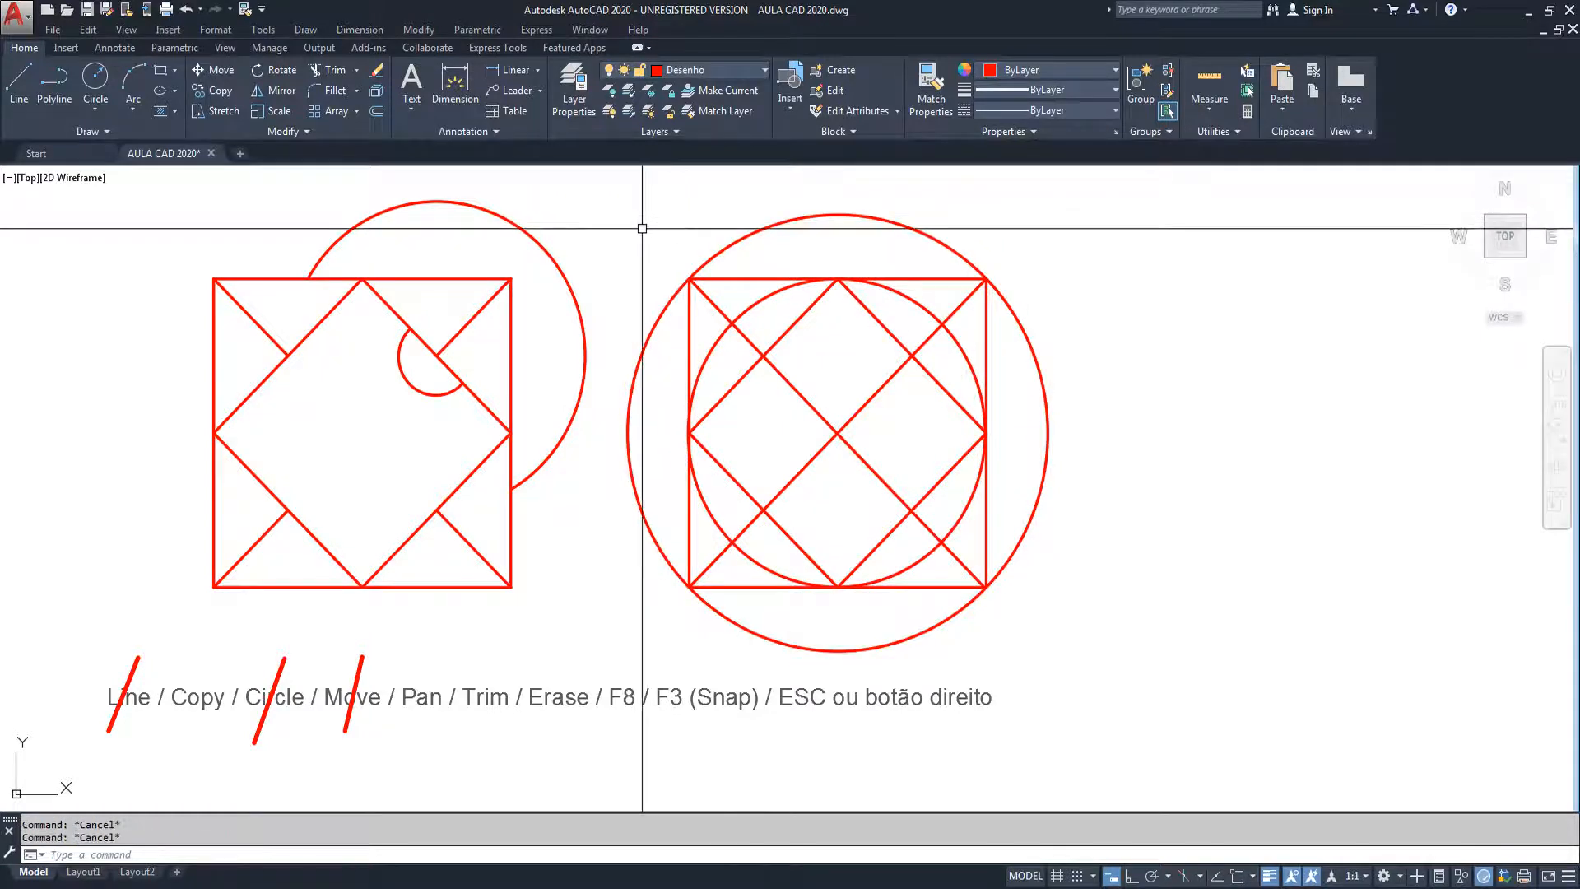
Step: Trim away both diagonals of the right square inside the inscribed circle, using that circle as the cutting edge
text(tr)
key(Return)
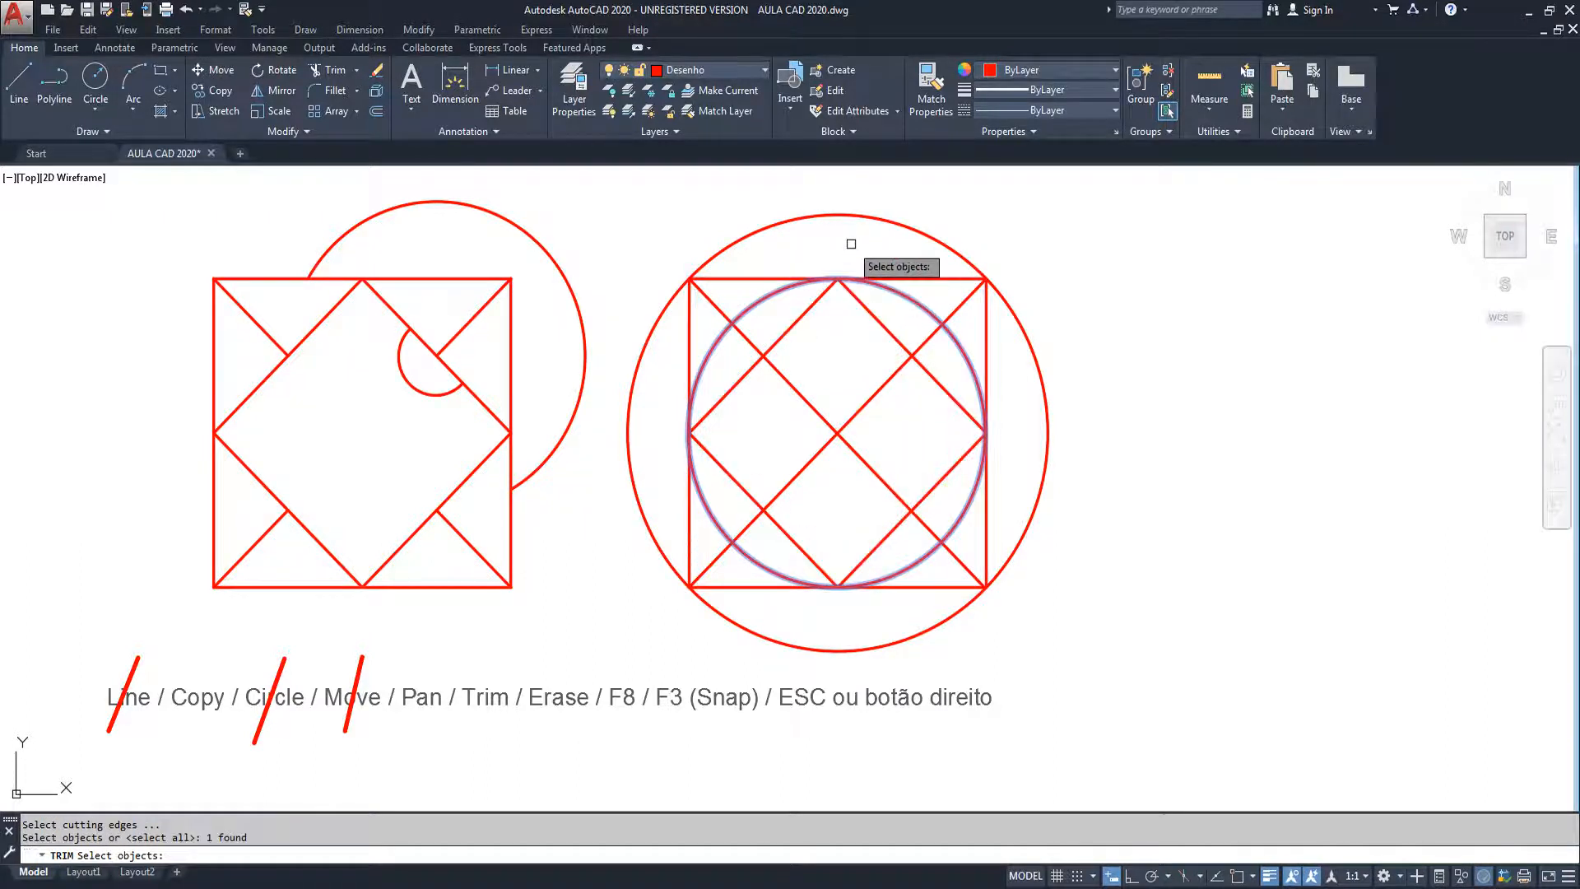
key(Return)
click(749, 342)
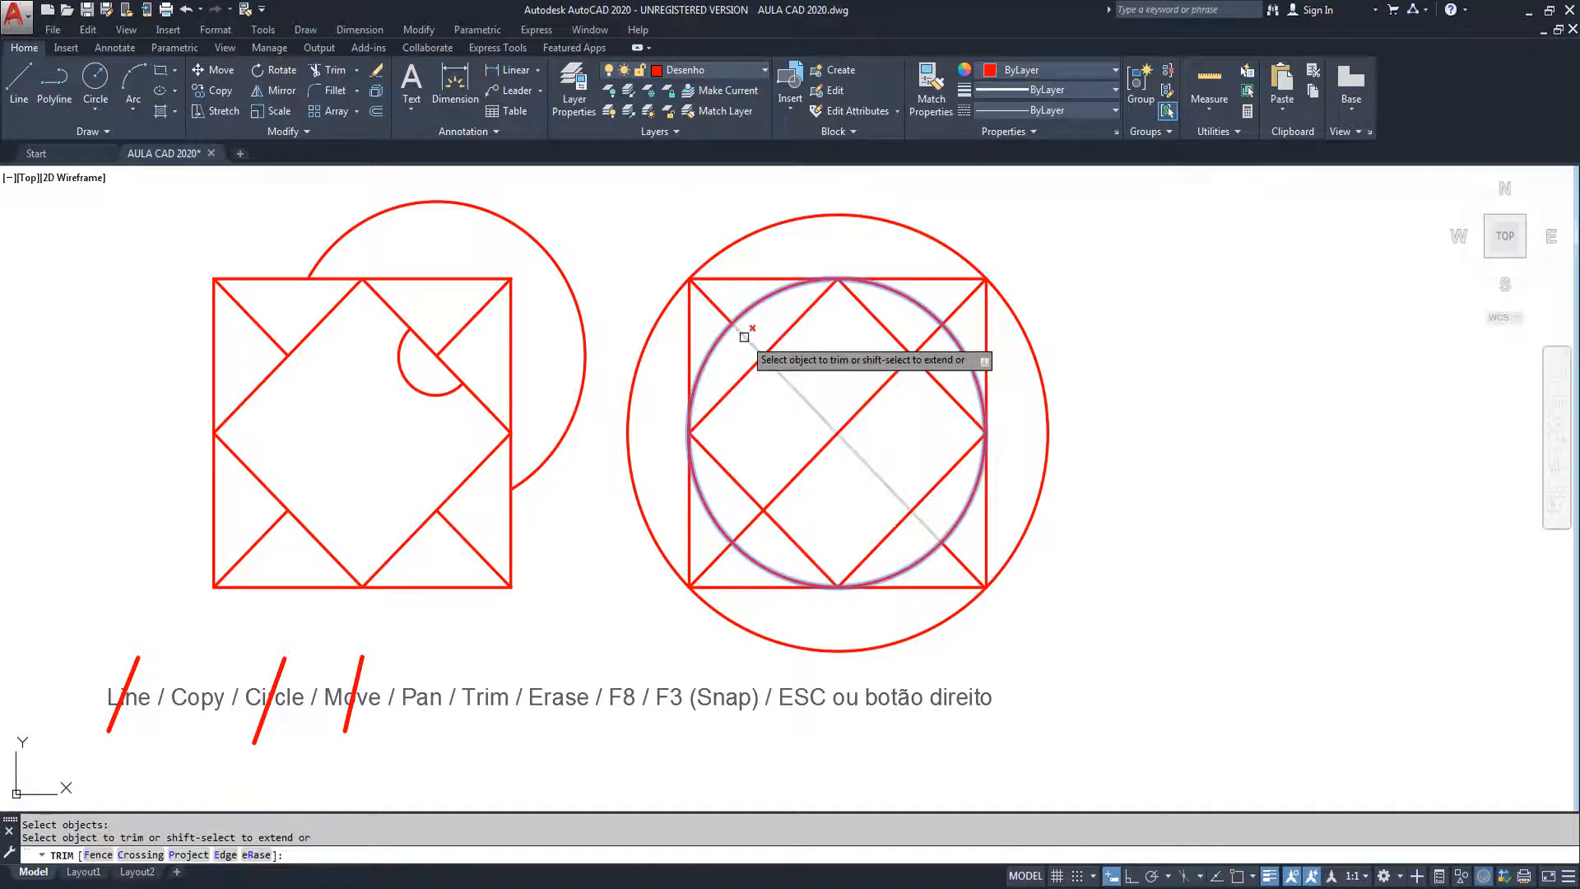
click(928, 342)
key(Return)
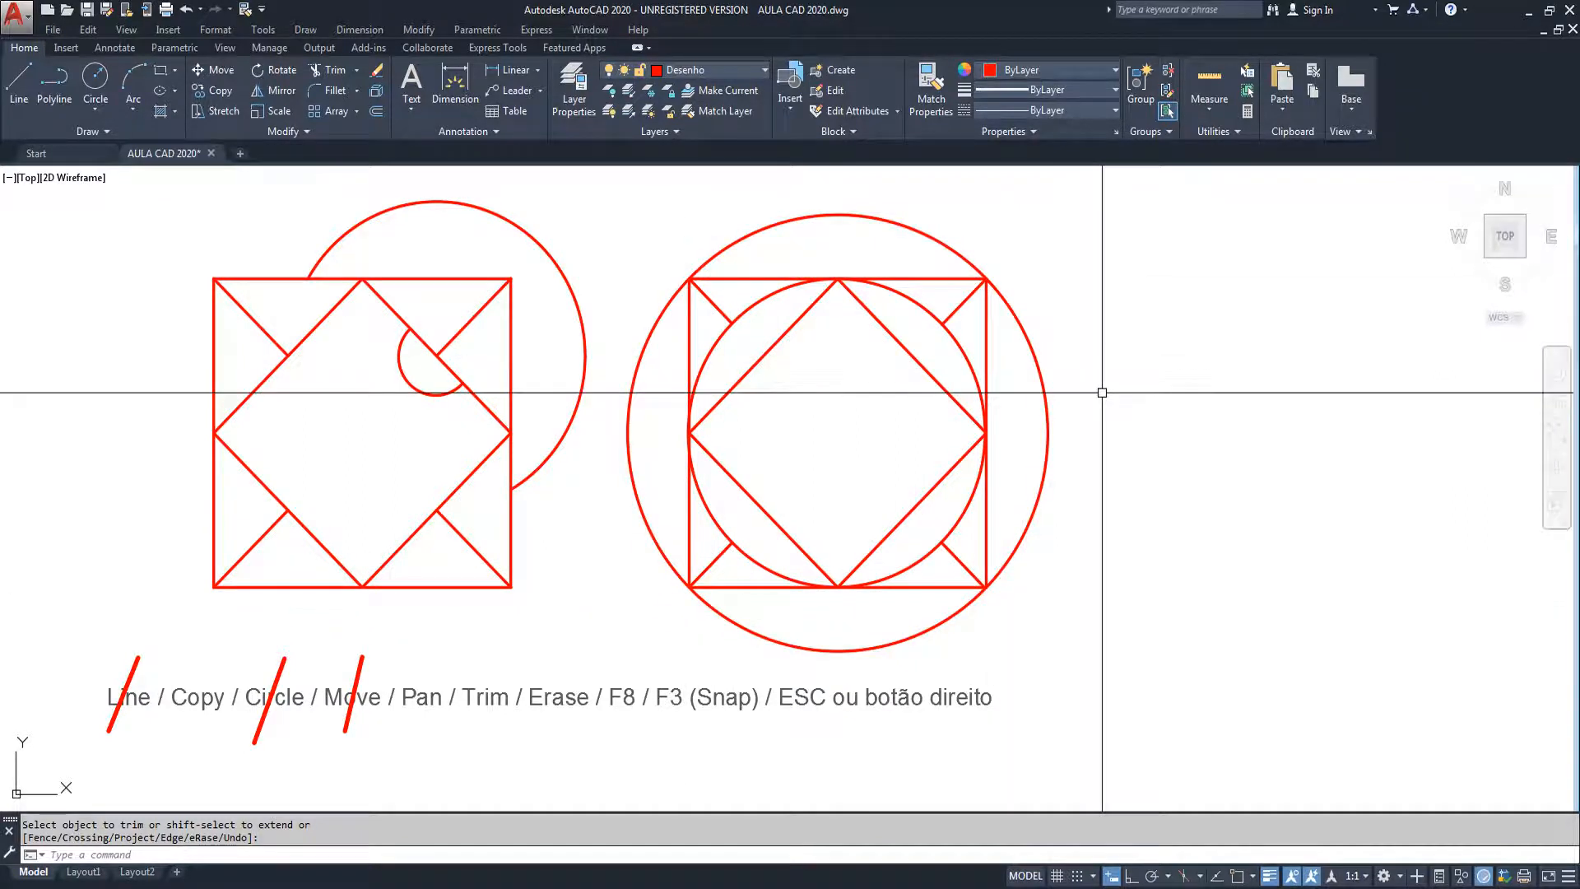
Step: Trim away the upper and lower arcs of the right figure's outer circle, using the square as the cutting edge
key(Return)
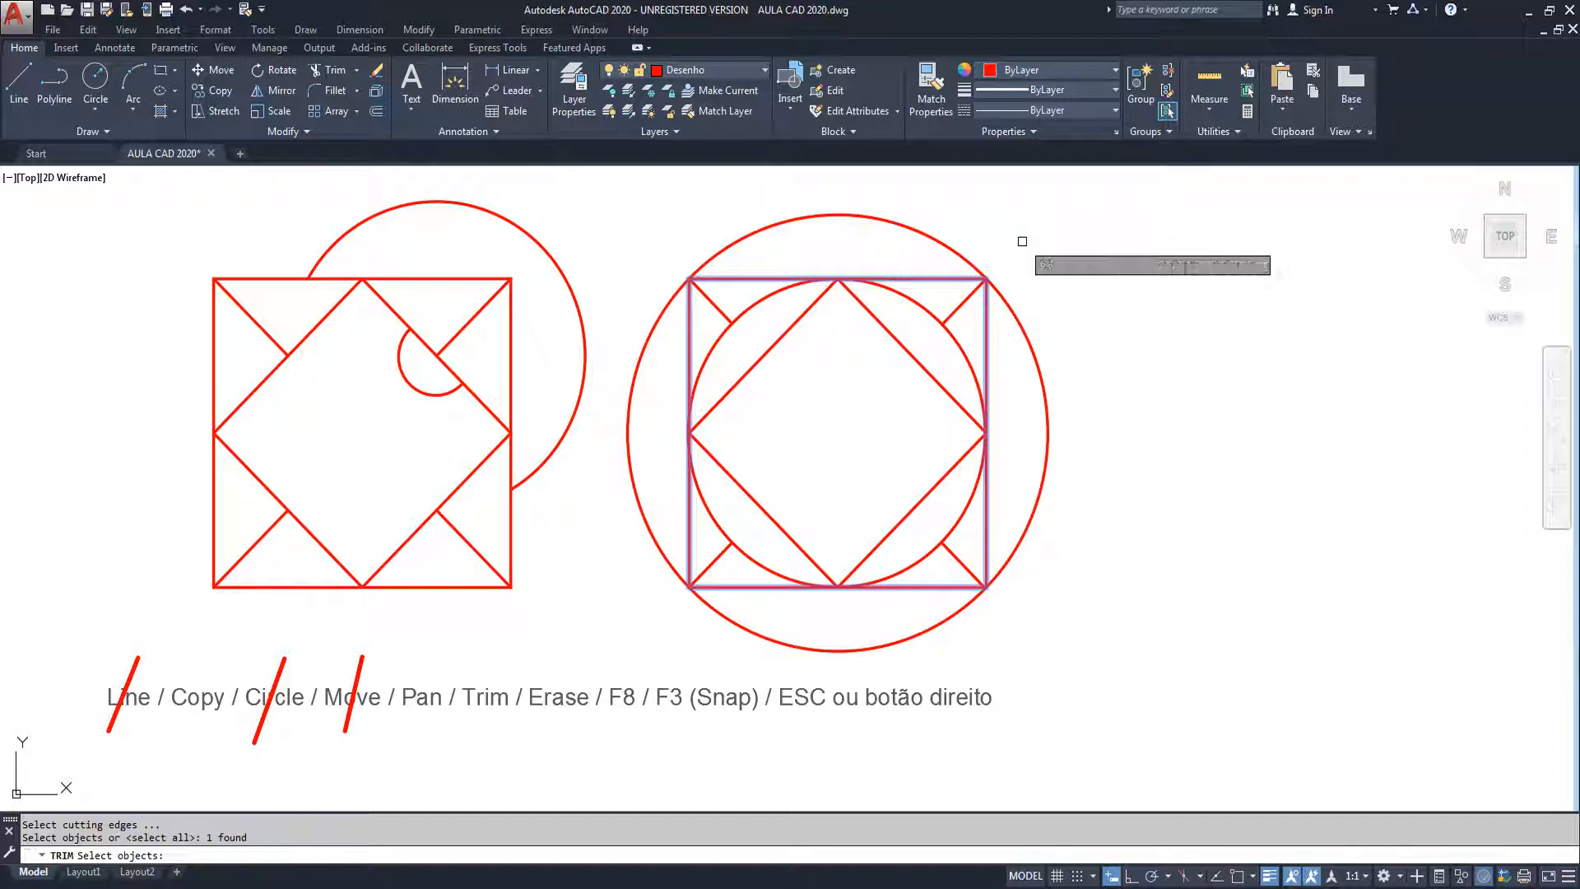
key(Return)
click(836, 213)
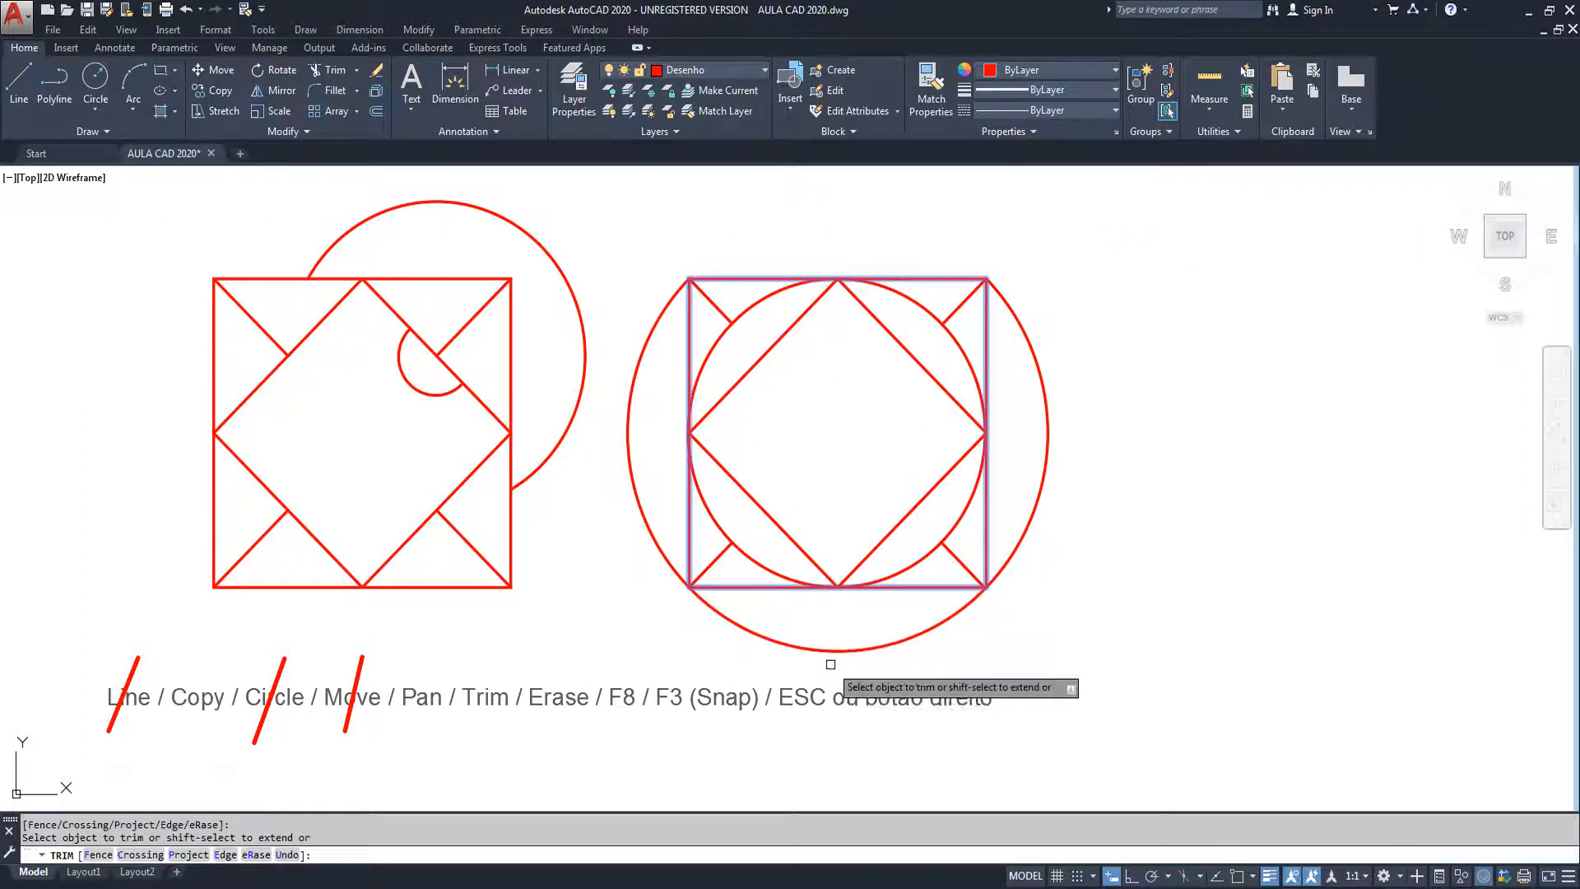
key(Return)
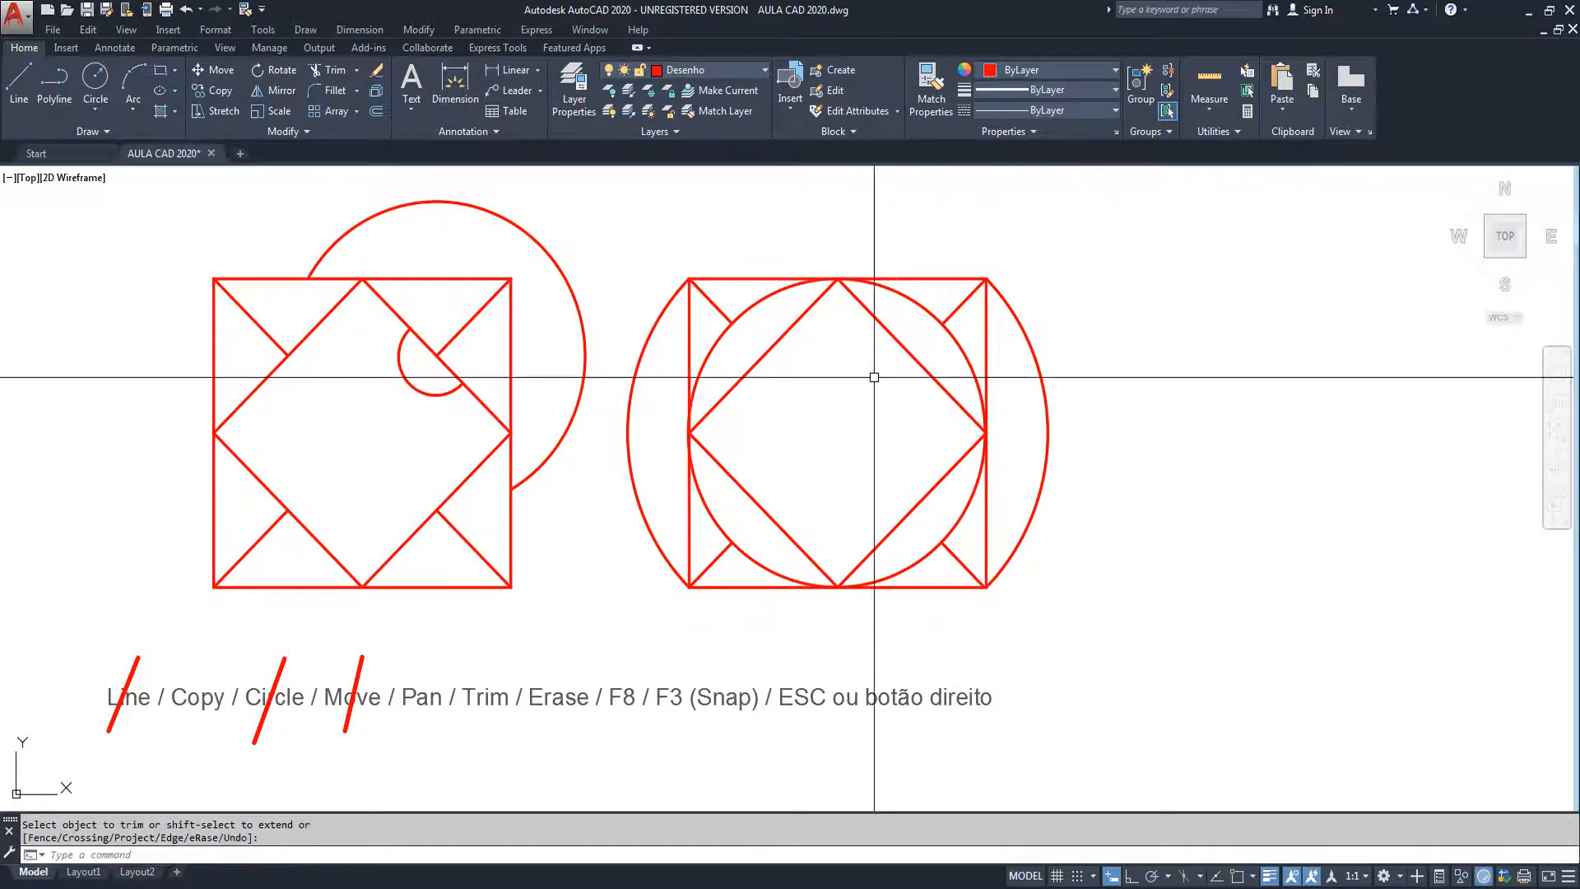
Step: Draw a slanted strike-through line across the word Trim in the command list below the figures
scroll(871, 375, down, 4)
scroll(796, 395, up, 2)
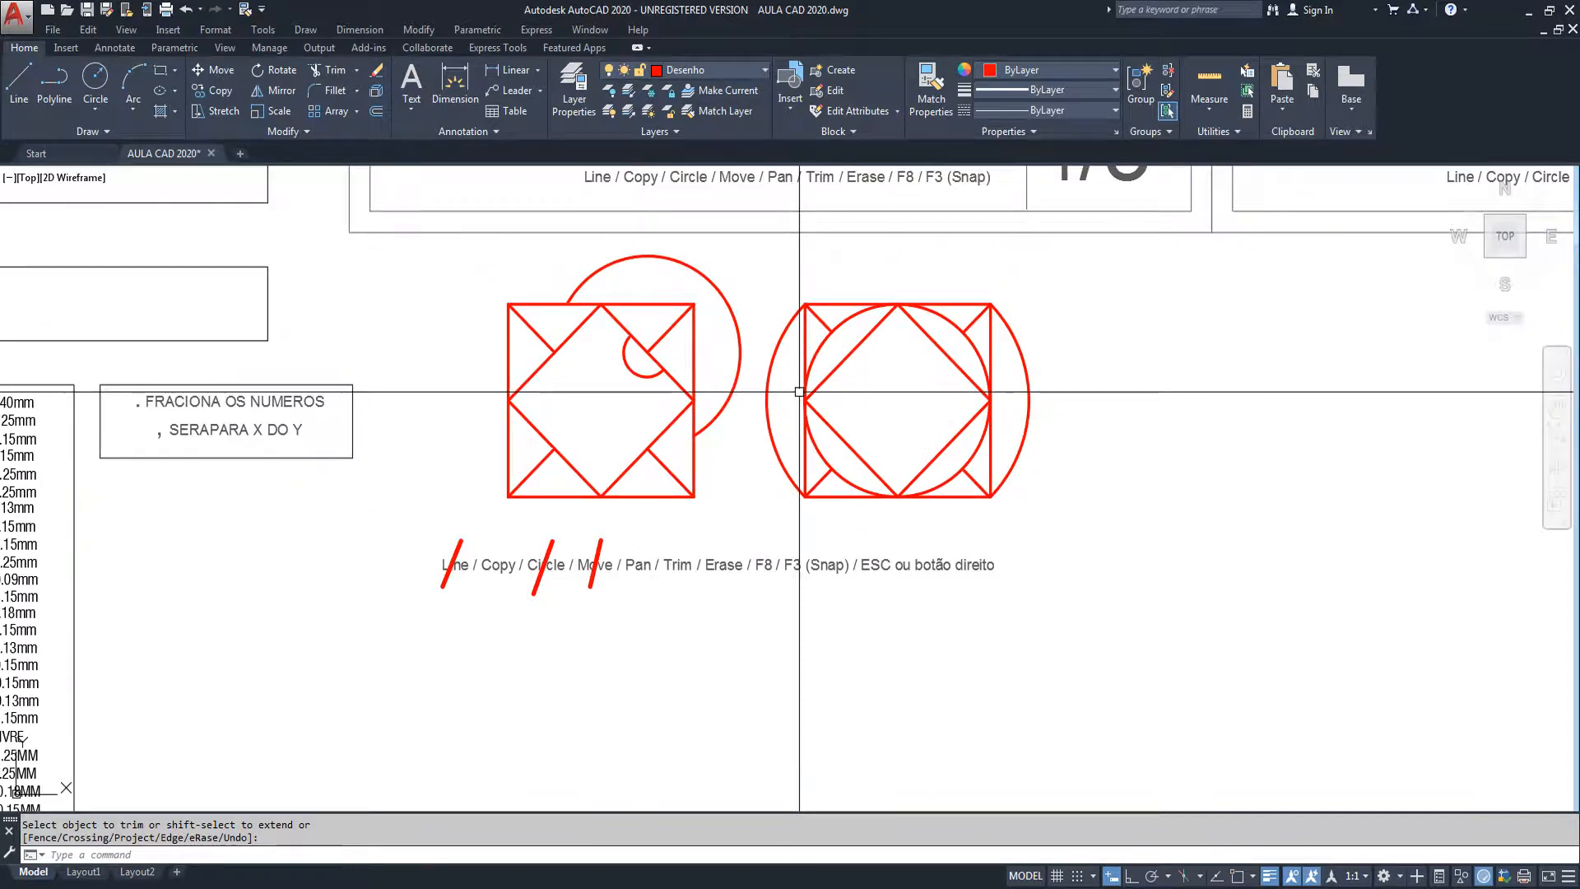
scroll(847, 387, up, 2)
middle_drag(847, 387, 779, 419)
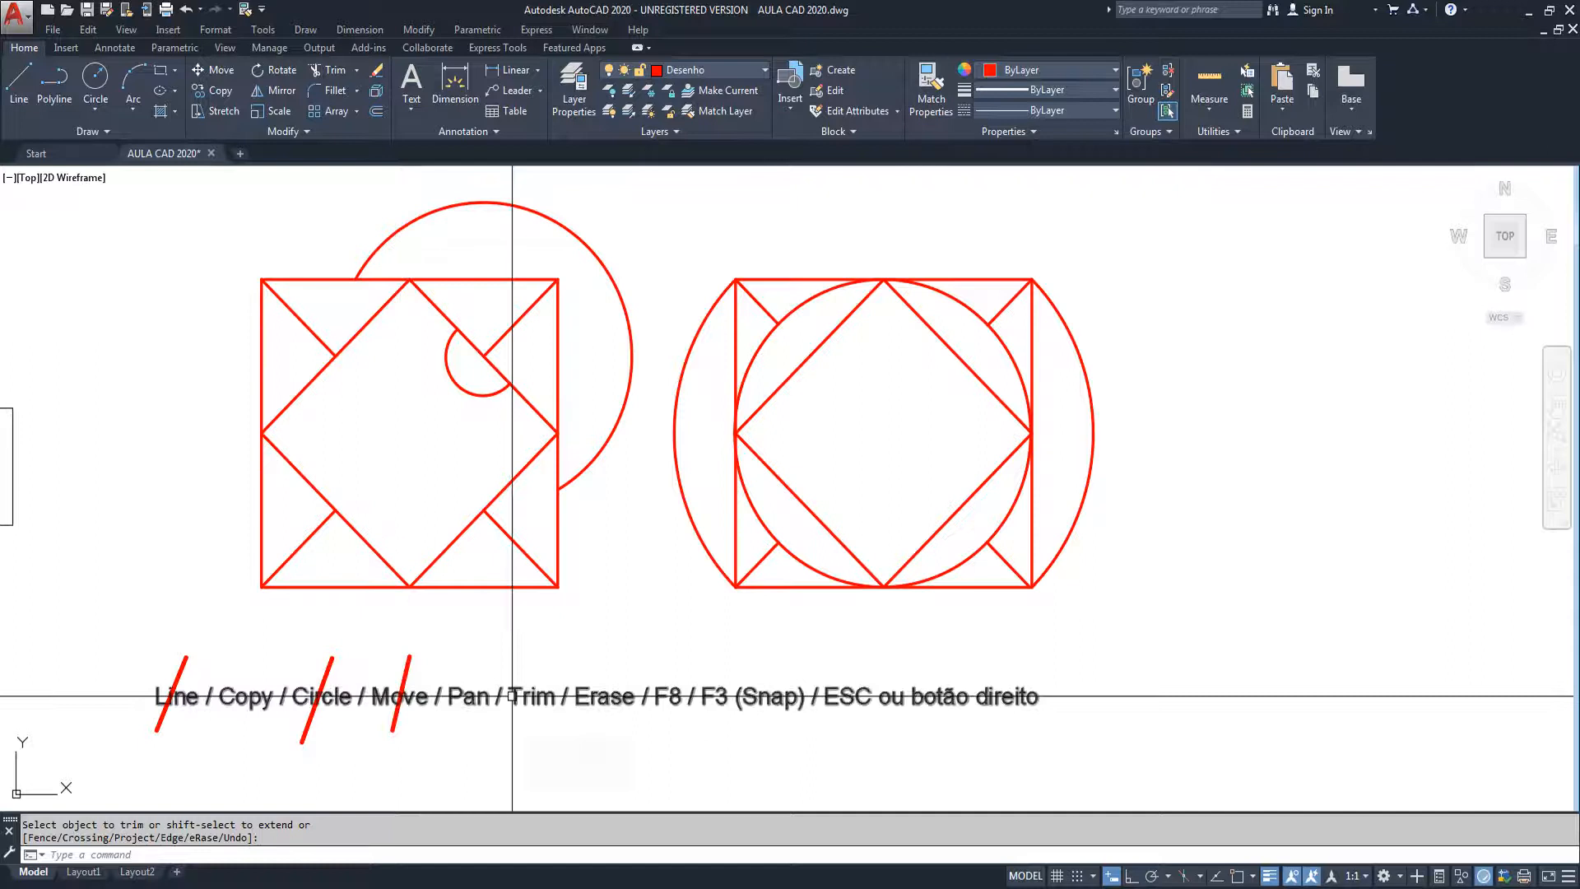
key(Escape)
text(l)
key(Return)
click(533, 656)
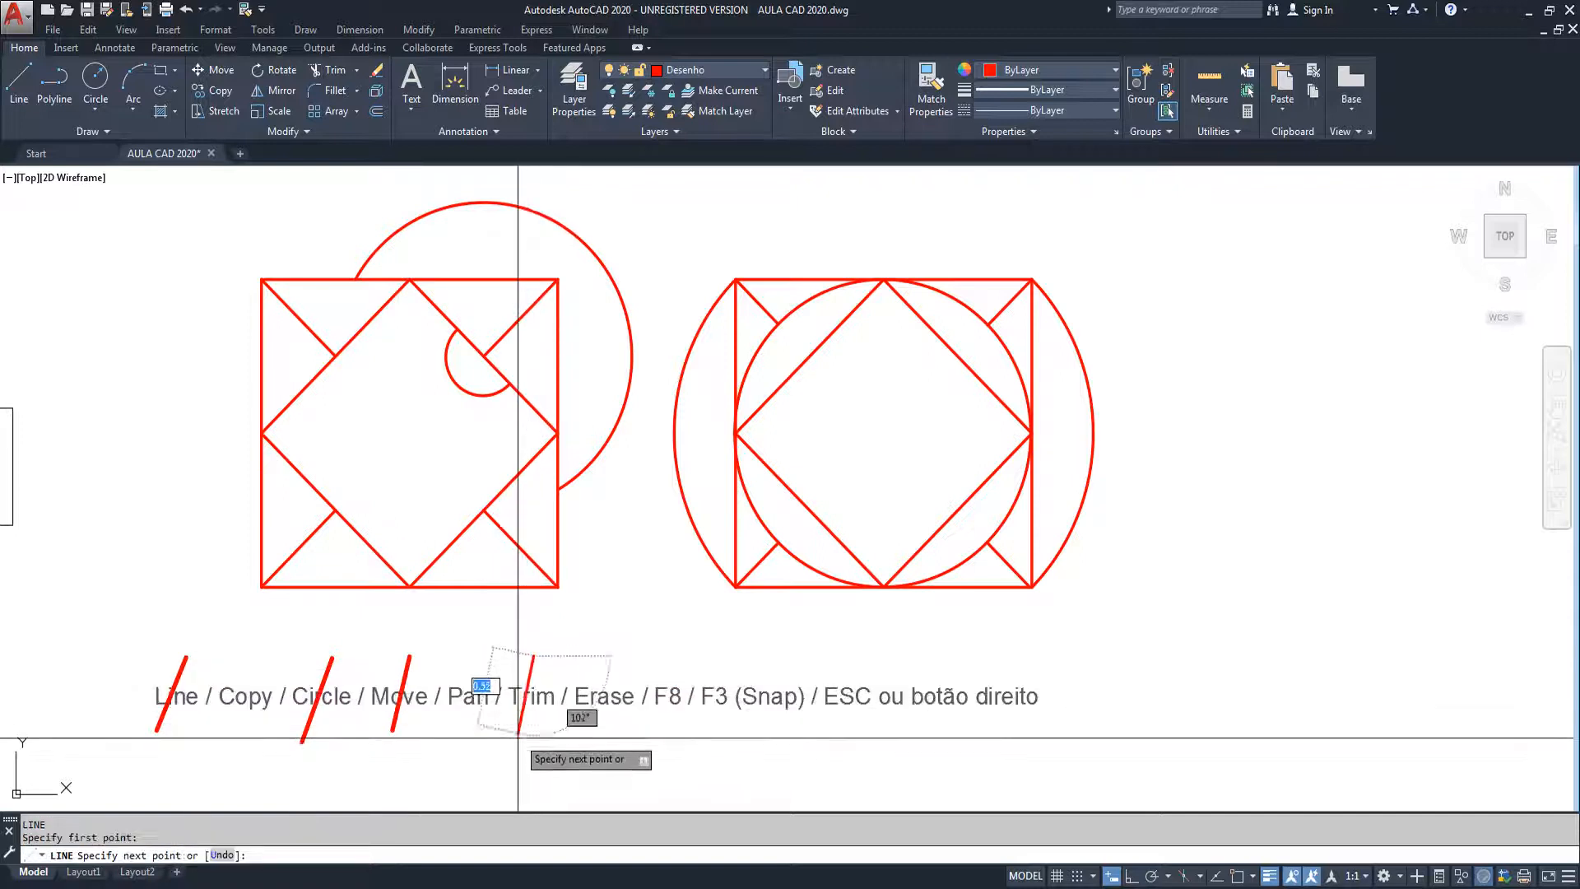
key(Escape)
Step: Draw slanted strike-through lines across F8 and F3 (Snap) in the command list
middle_drag(607, 663, 587, 635)
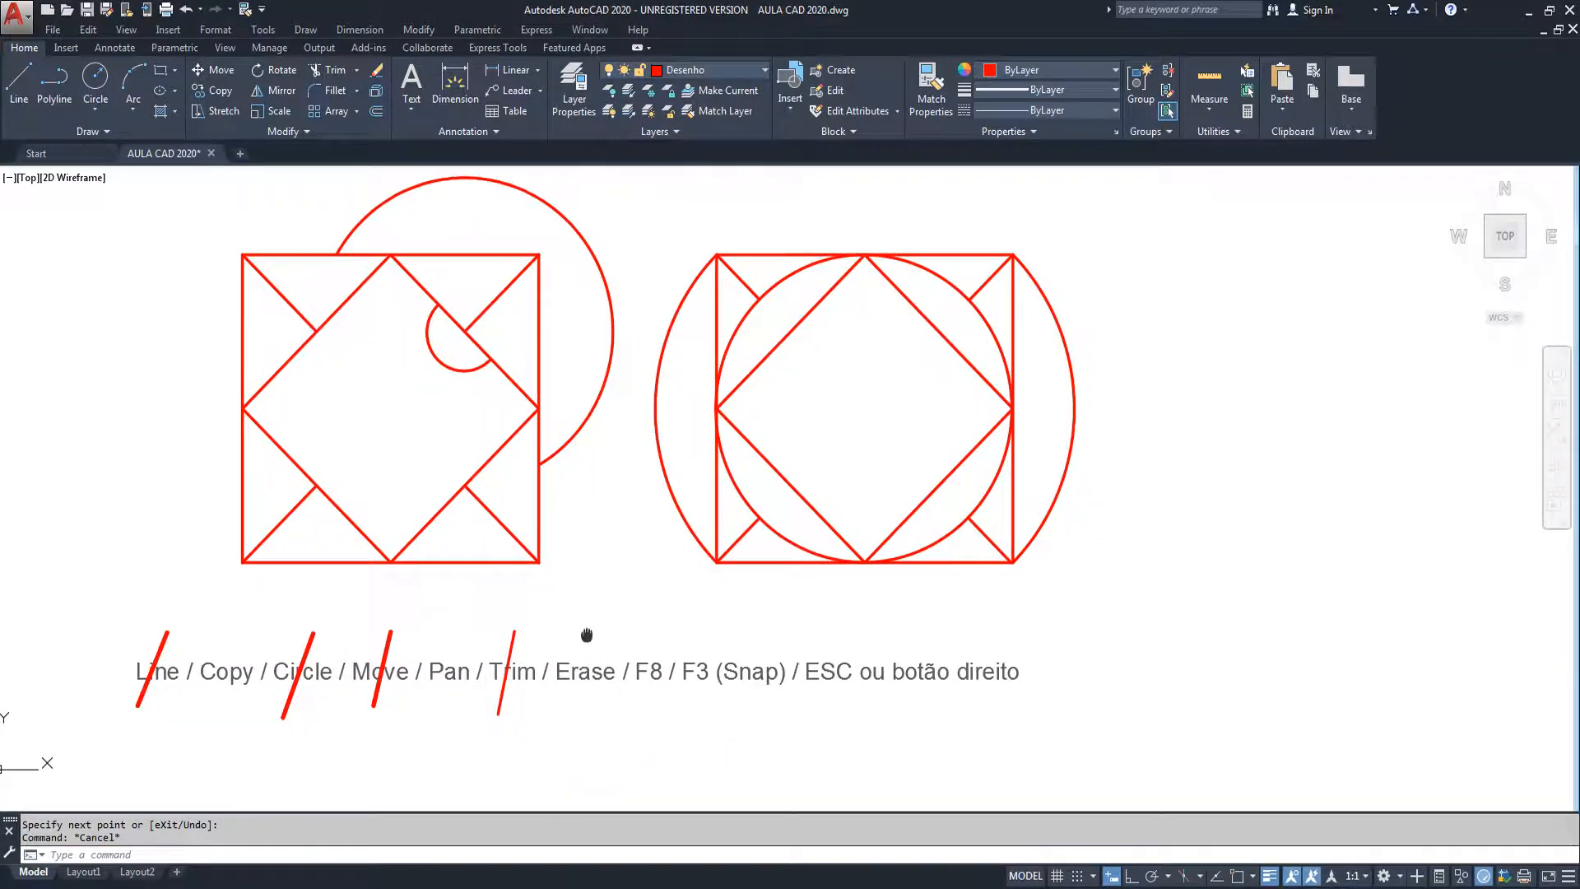
text(l)
key(Return)
click(658, 629)
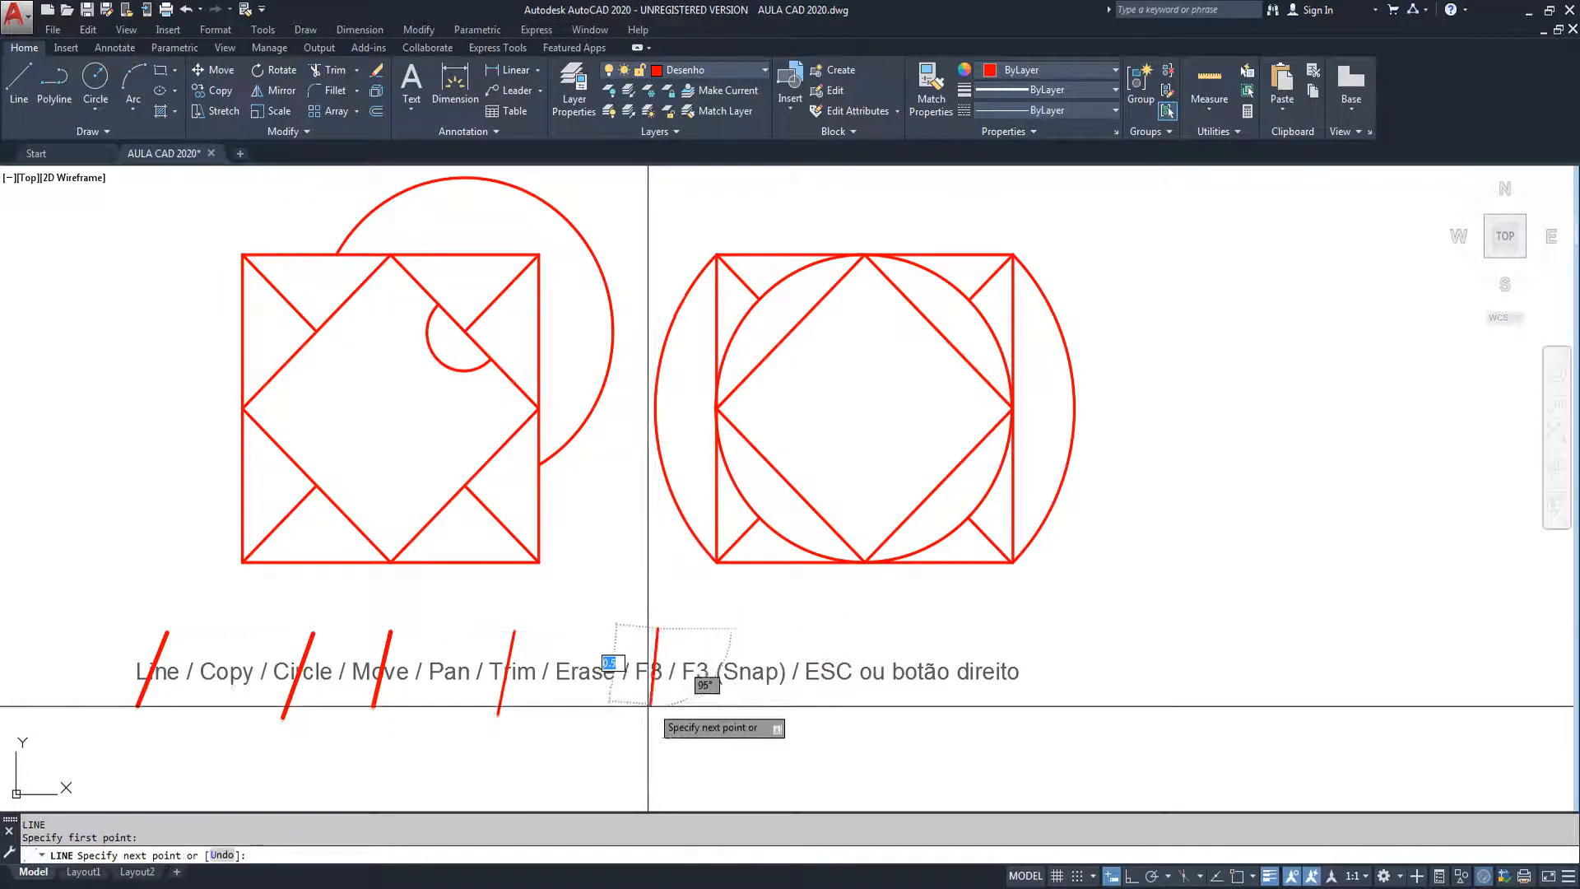
click(644, 709)
key(Return)
key(Return)
click(745, 619)
click(731, 715)
key(Escape)
Step: Draw slanted strike-through lines across "ESC ou botão direito" and across Pan in the command list
key(Return)
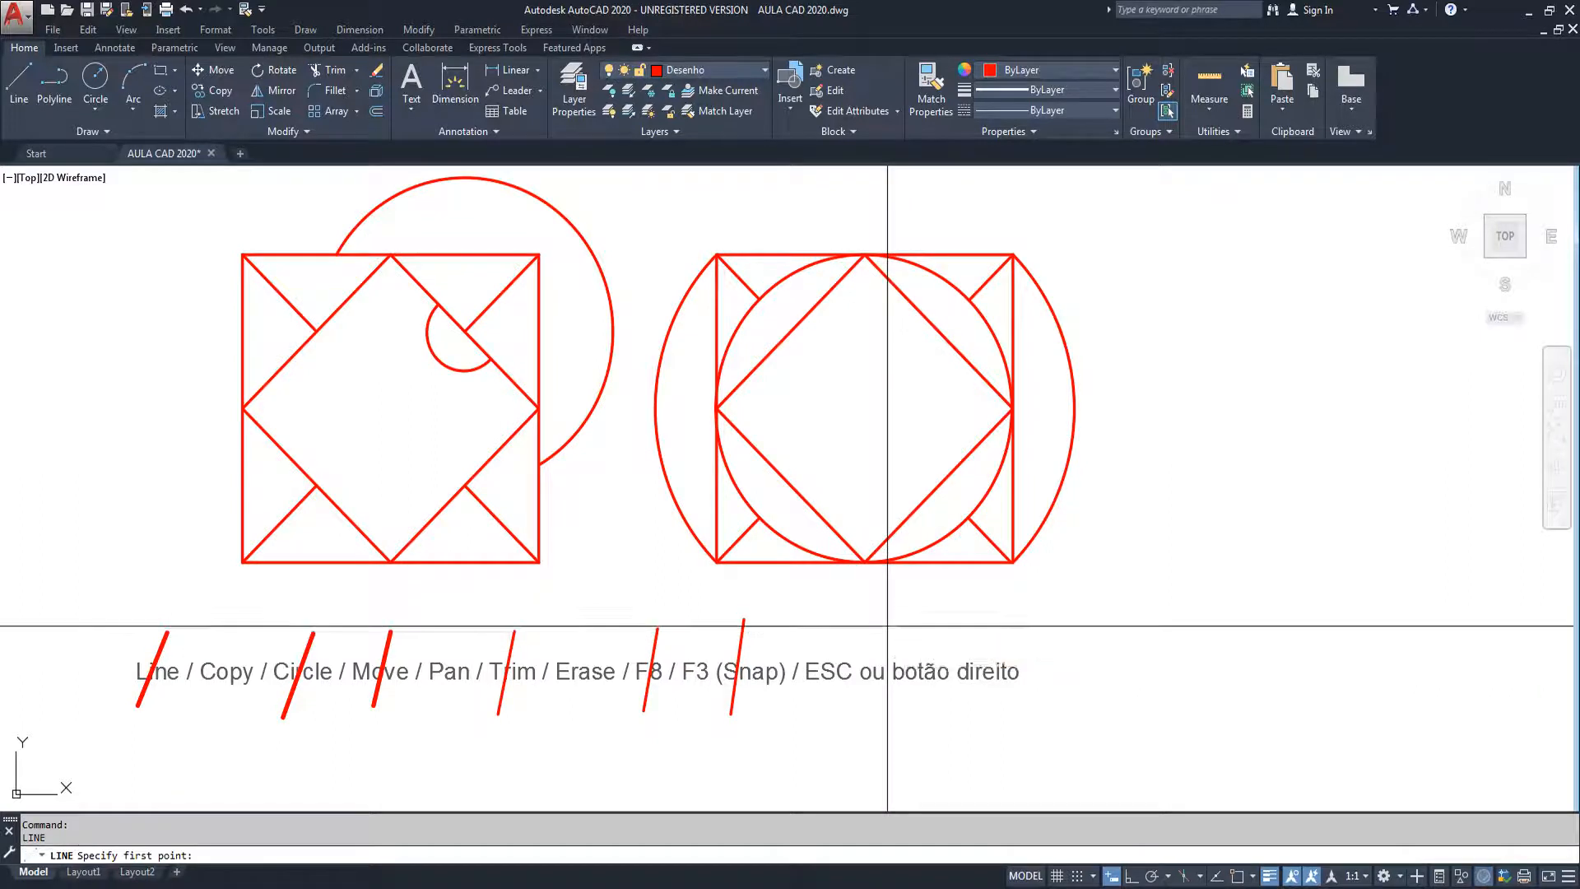
click(888, 625)
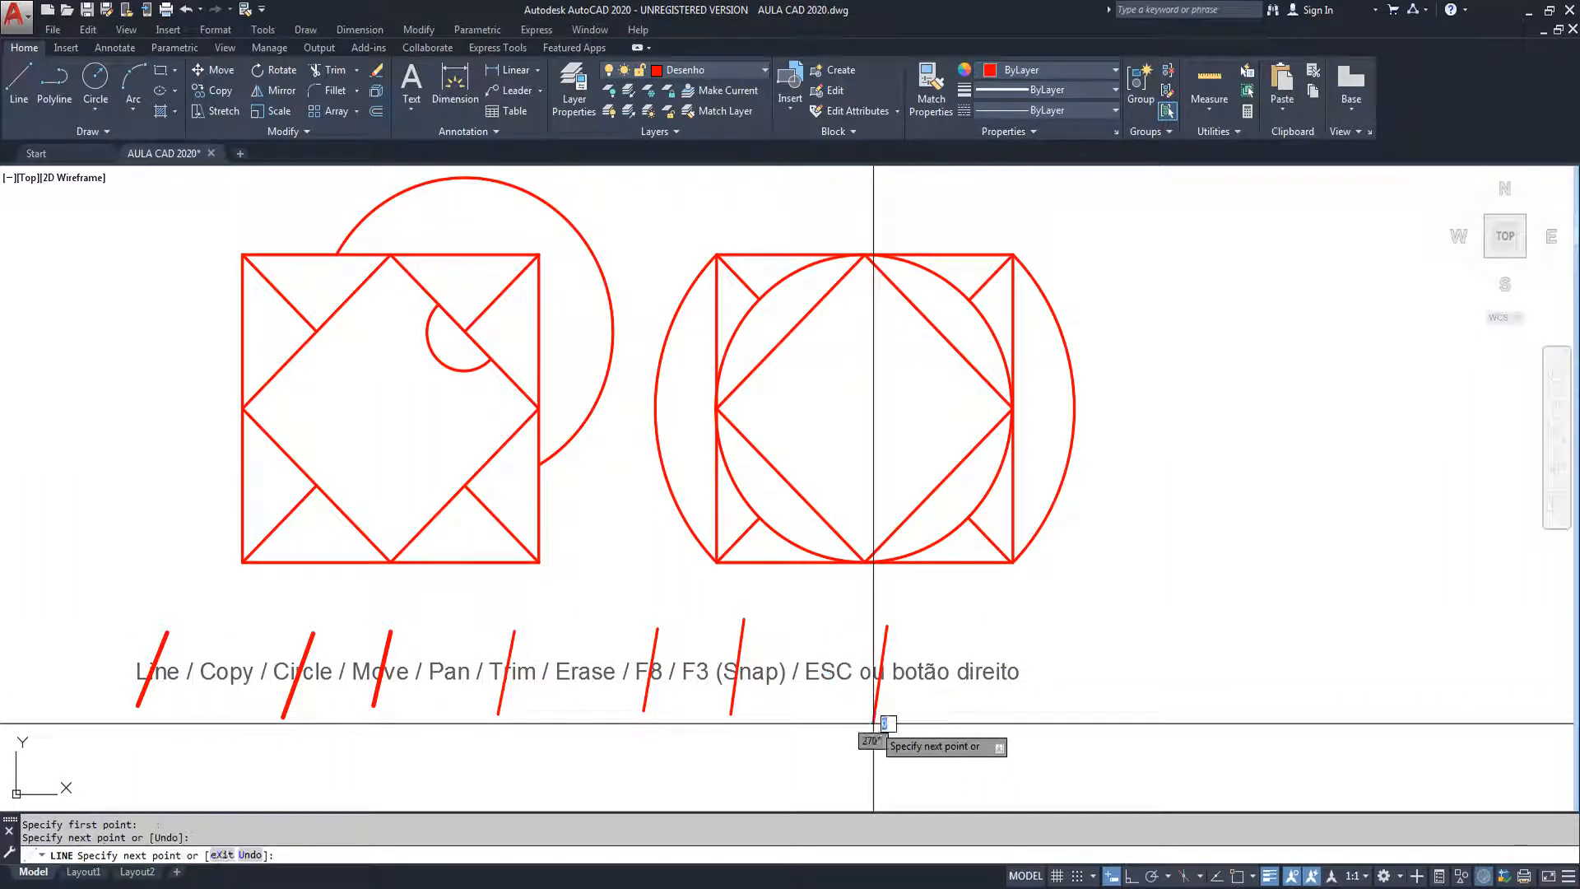
key(Escape)
key(Return)
click(462, 628)
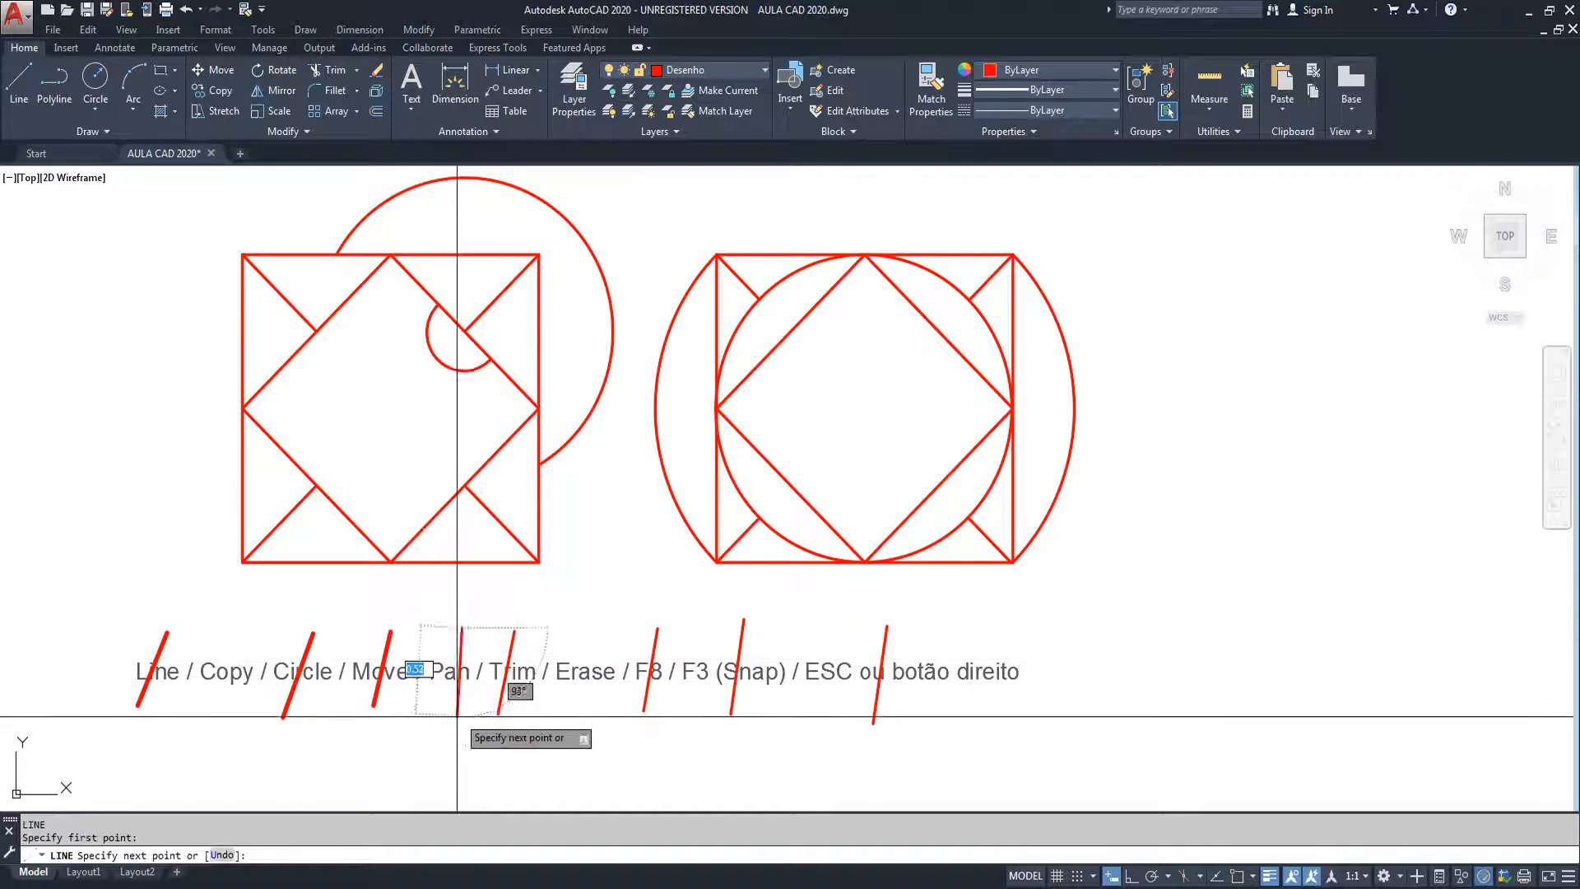
click(440, 706)
key(Escape)
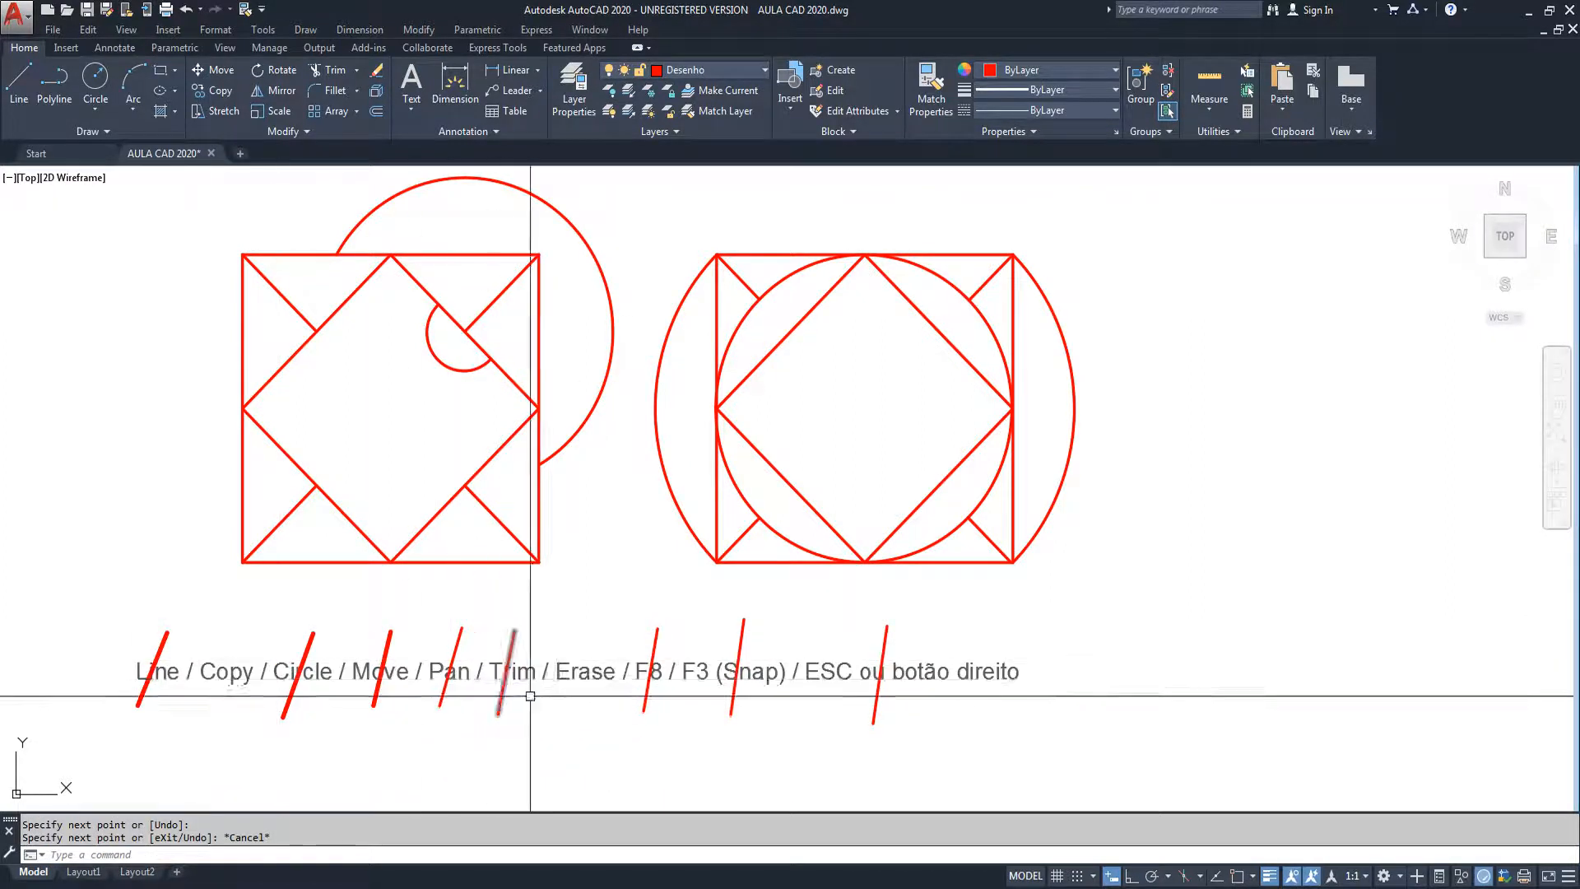
Step: Erase the left figure's large outer arc by starting the Erase command before selecting it, and undo the erasure
click(376, 74)
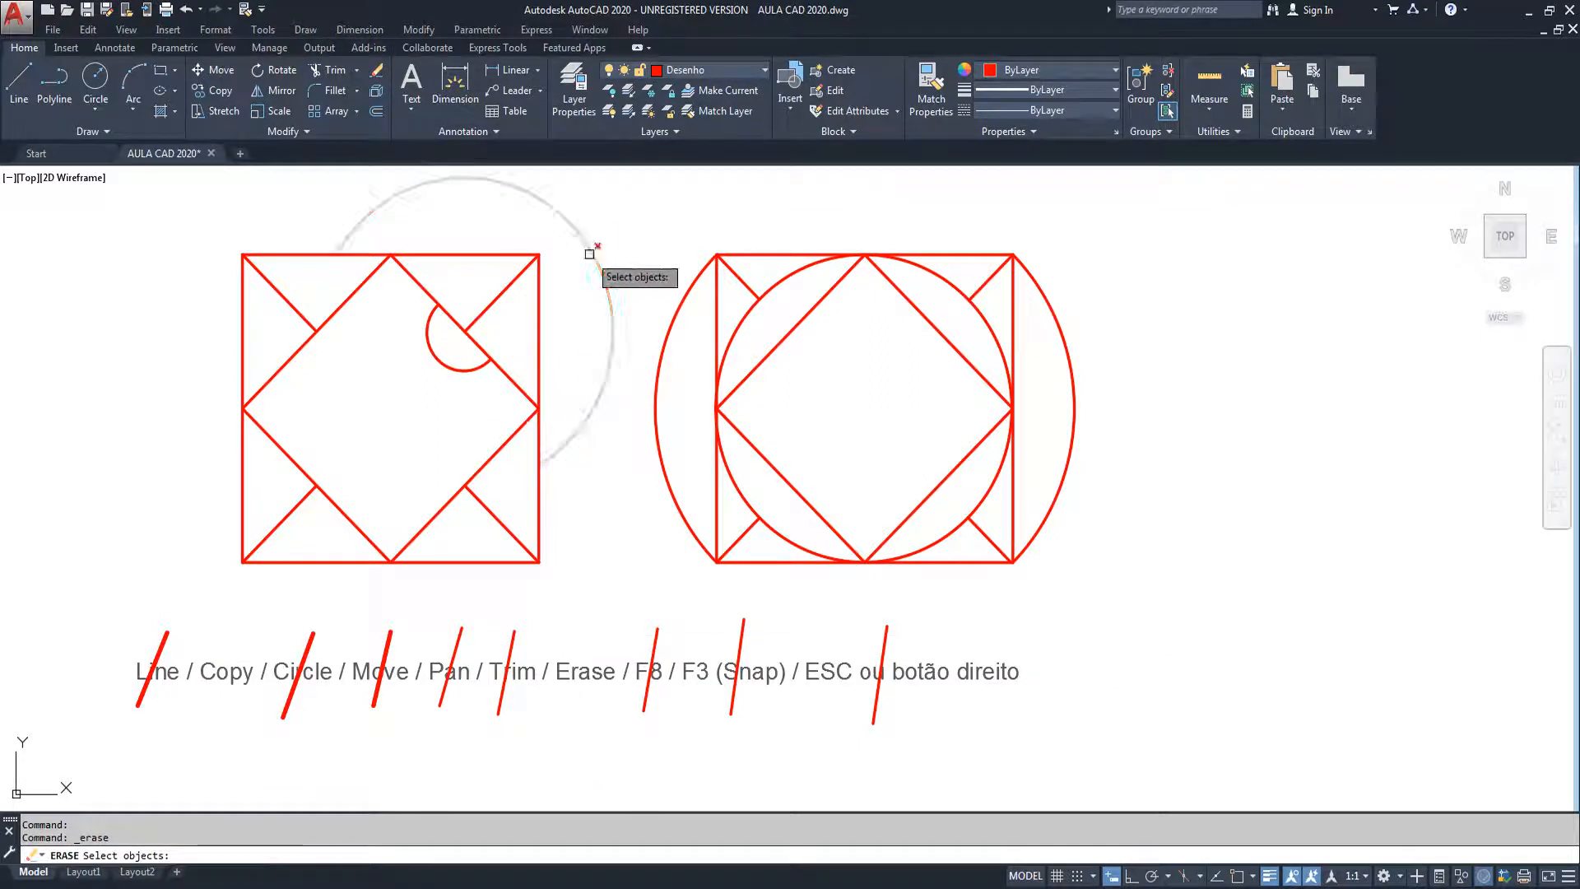
right_click(616, 248)
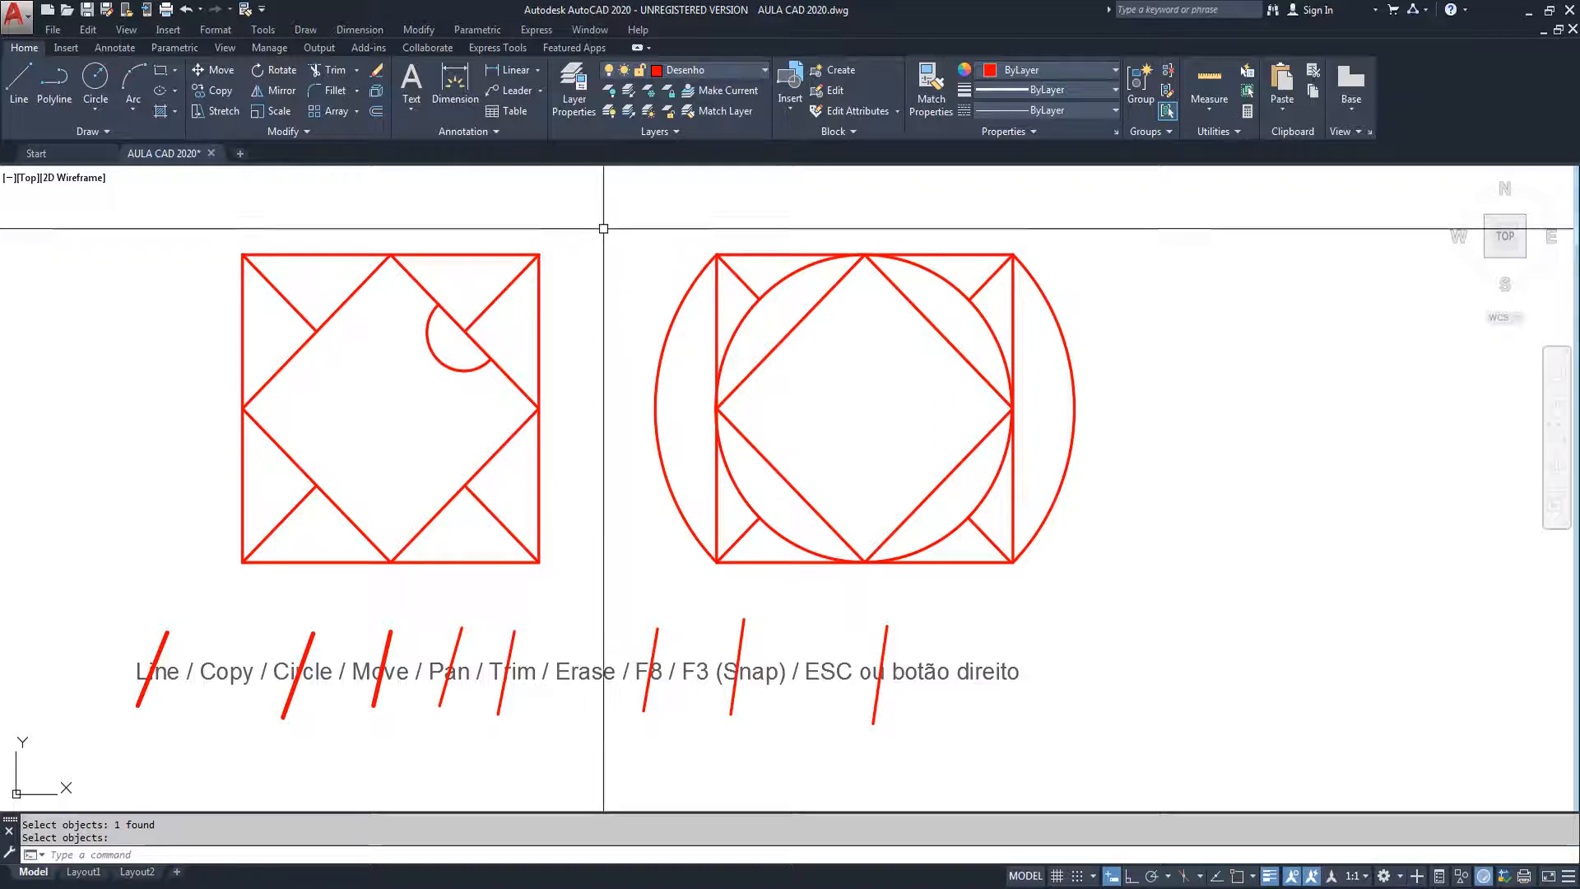
click(185, 14)
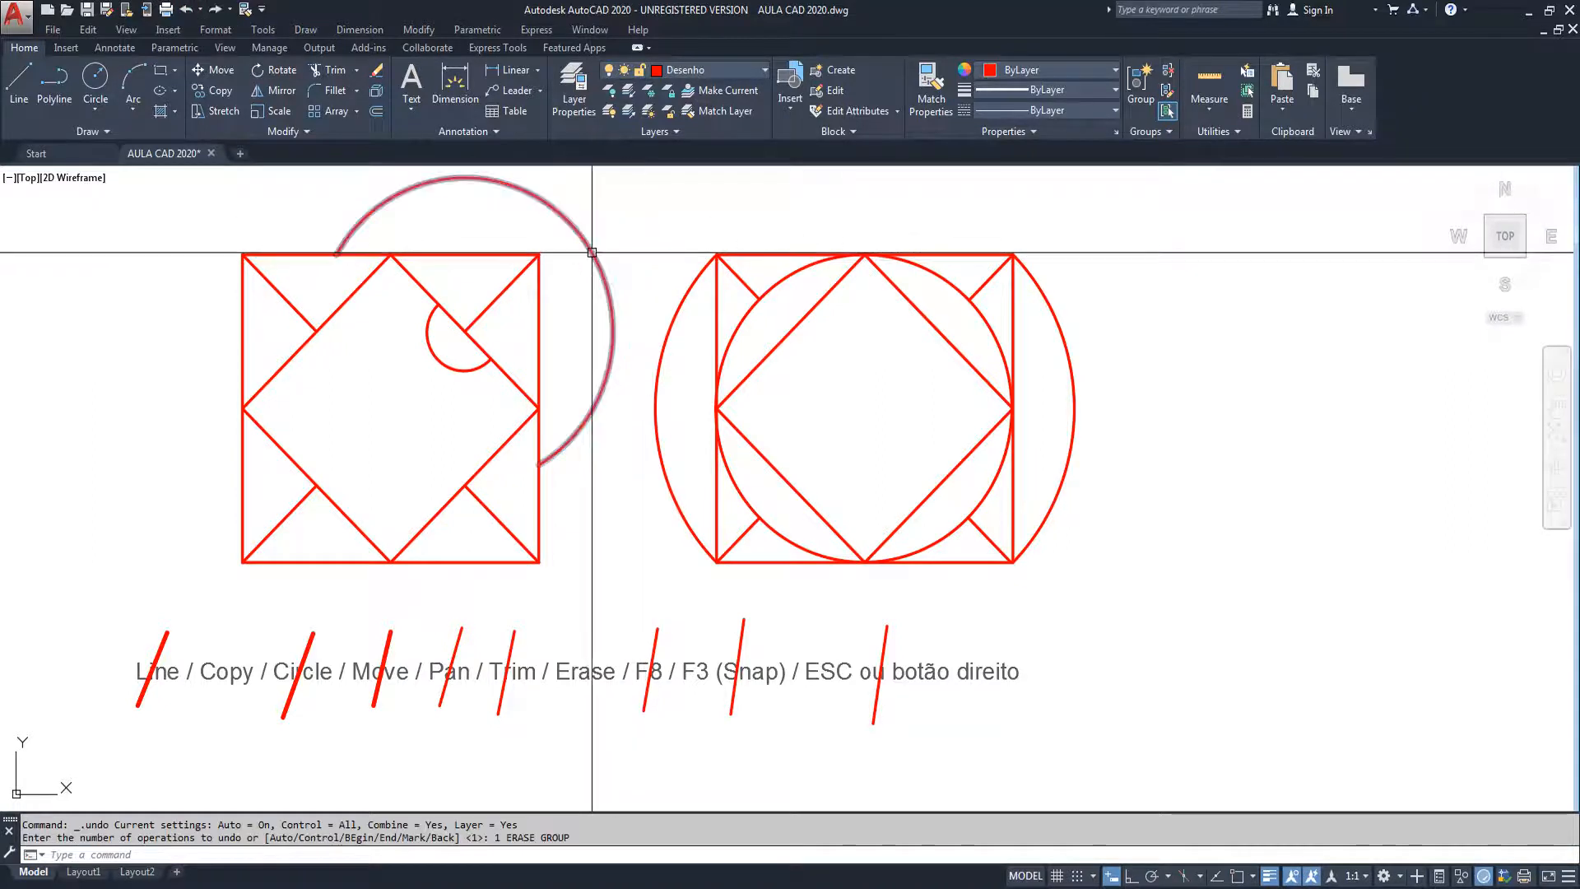
Step: Delete the left figure's large outer arc twice by selecting it without starting a command first, undoing each deletion
key(Delete)
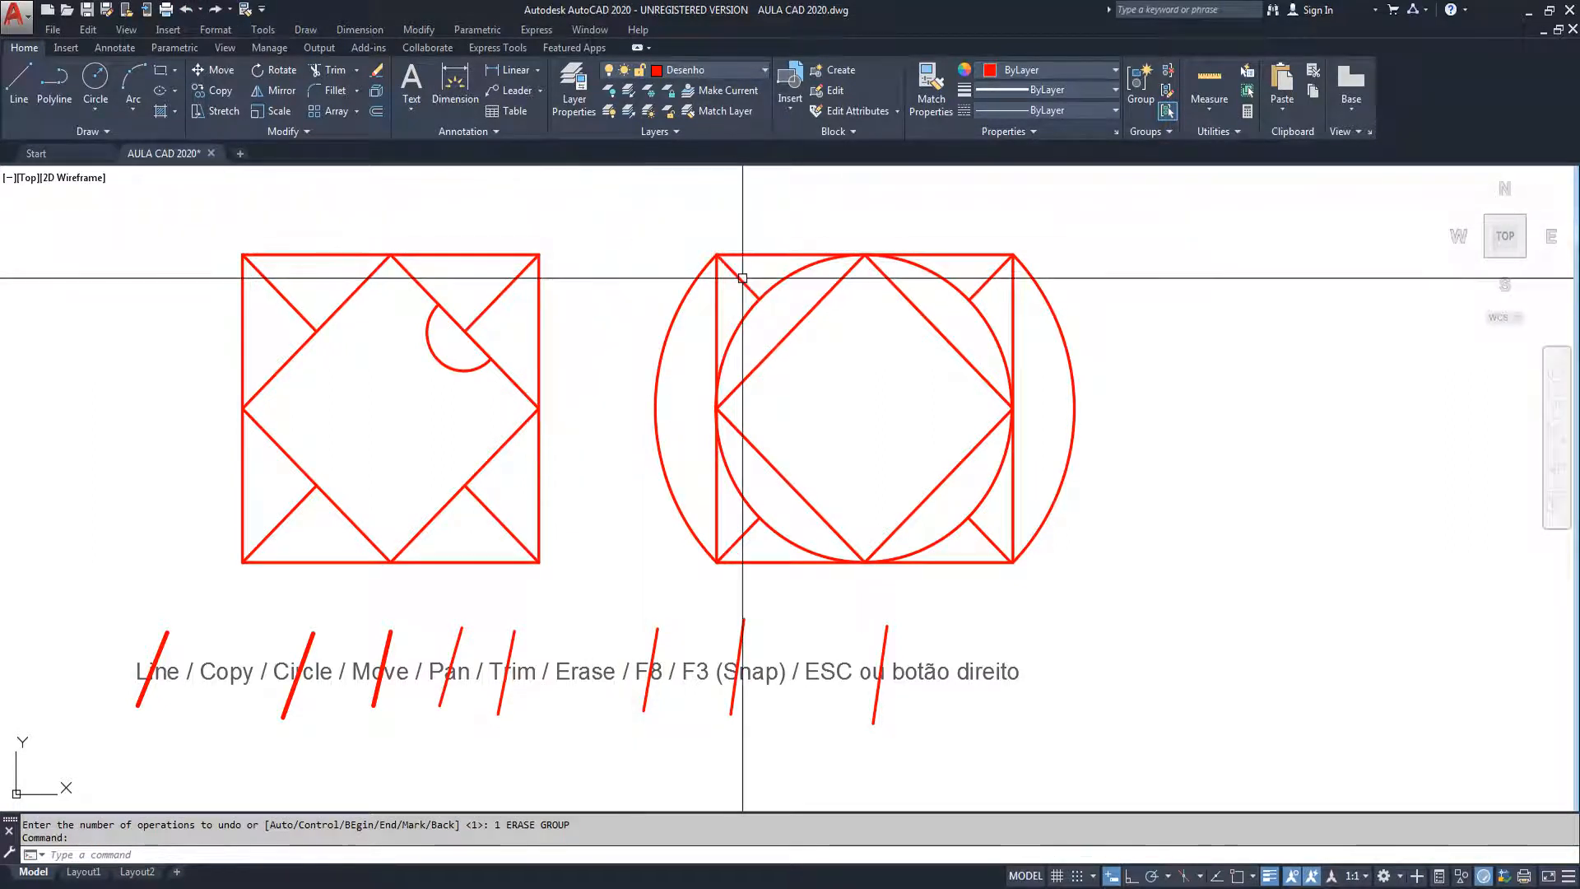
click(185, 10)
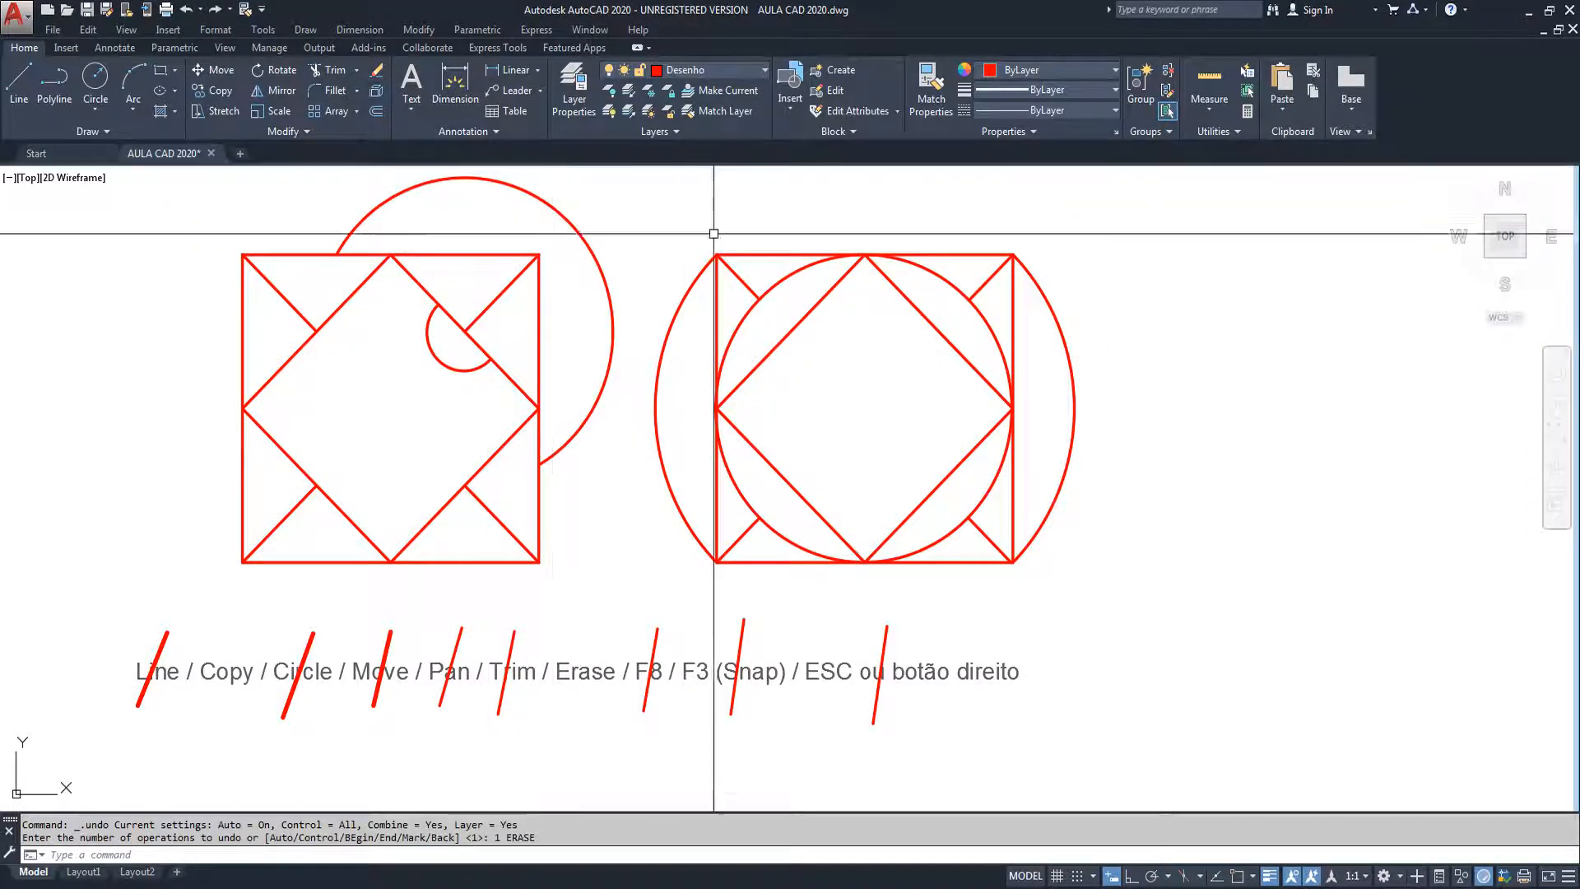
click(567, 214)
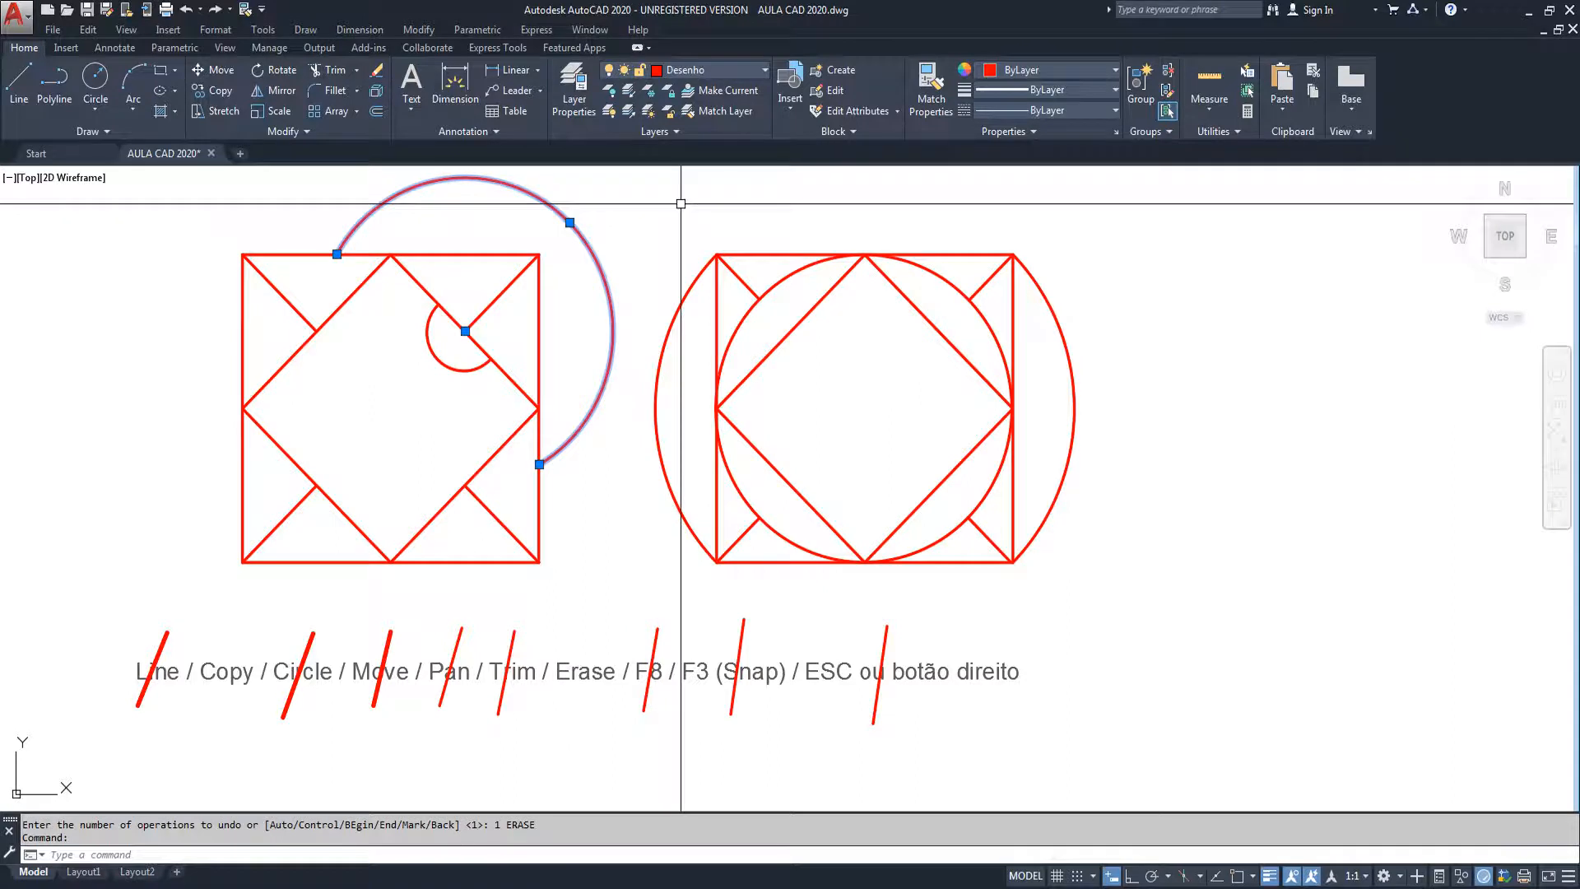
key(Delete)
click(190, 10)
Step: Erase the left figure's large outer arc using the E command alias, and undo it
text(e)
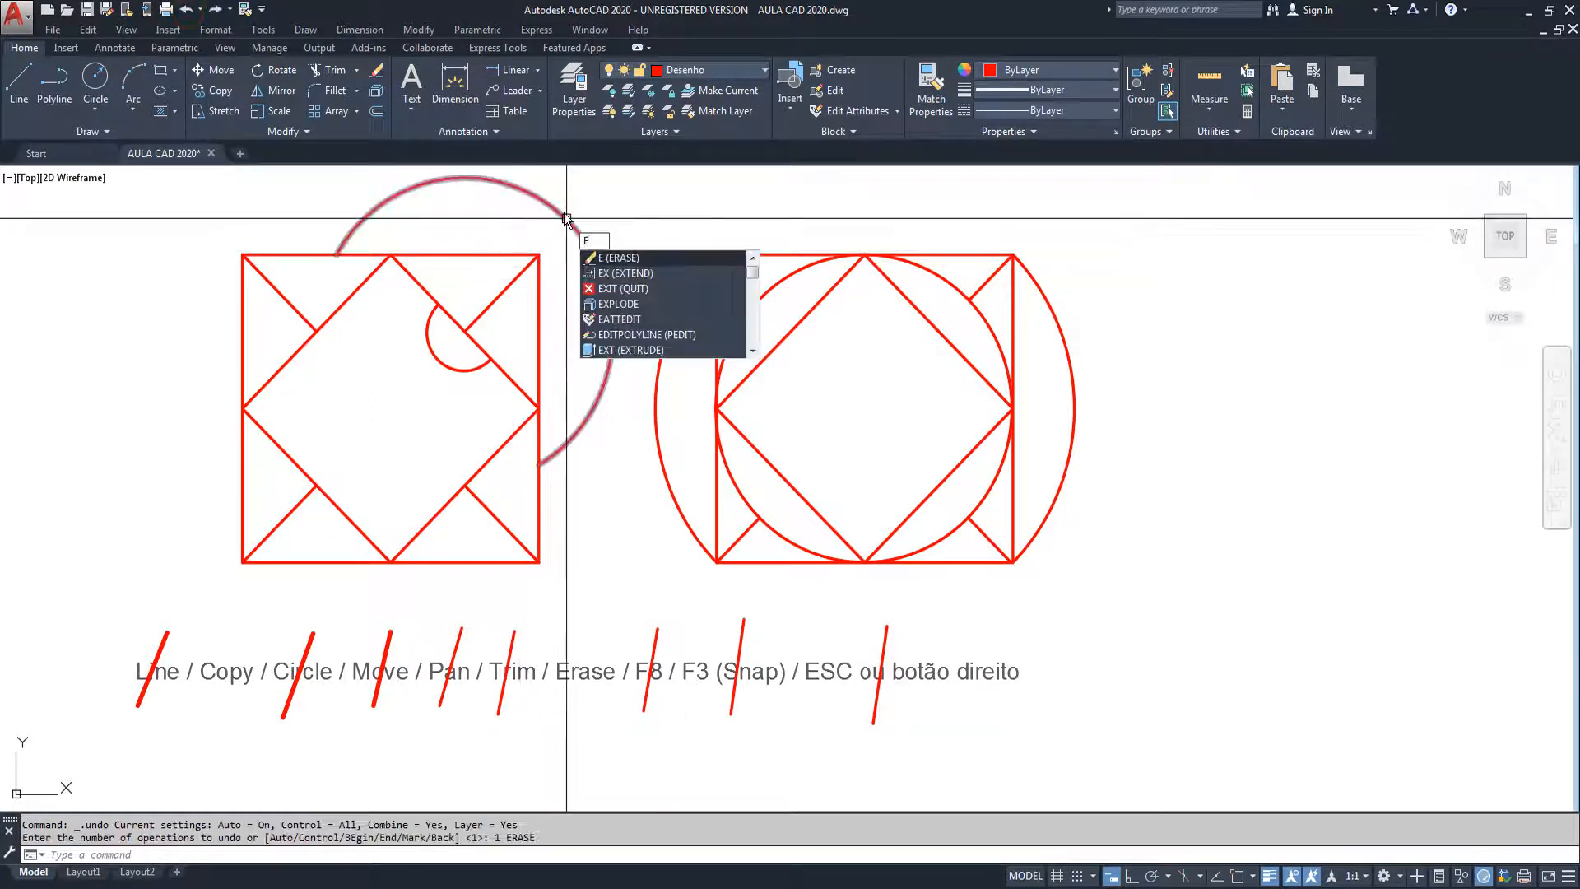
key(Return)
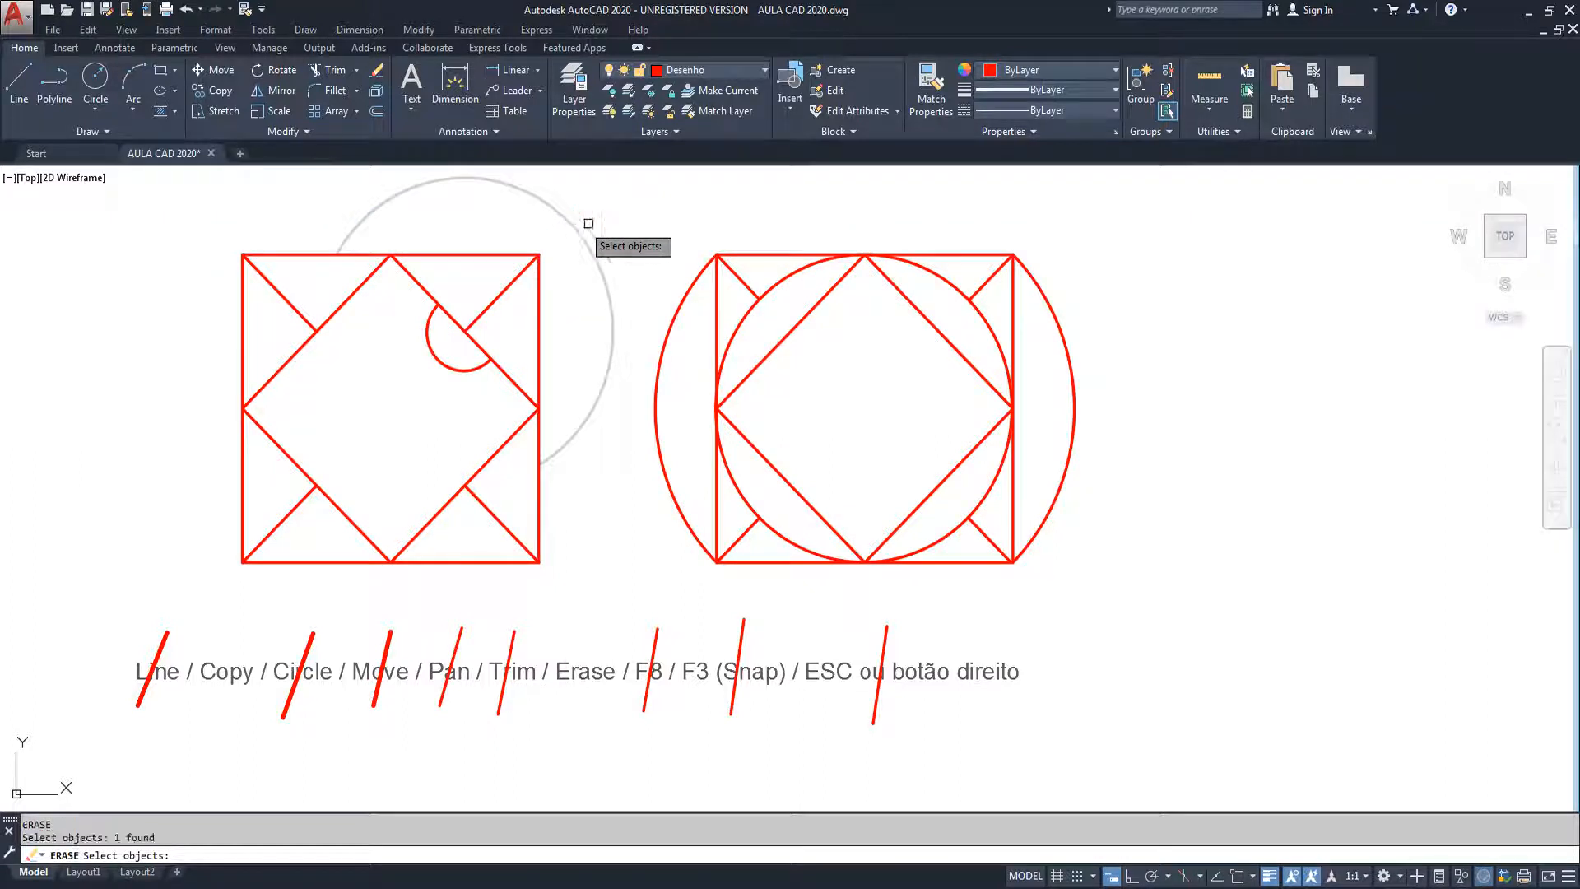
key(Return)
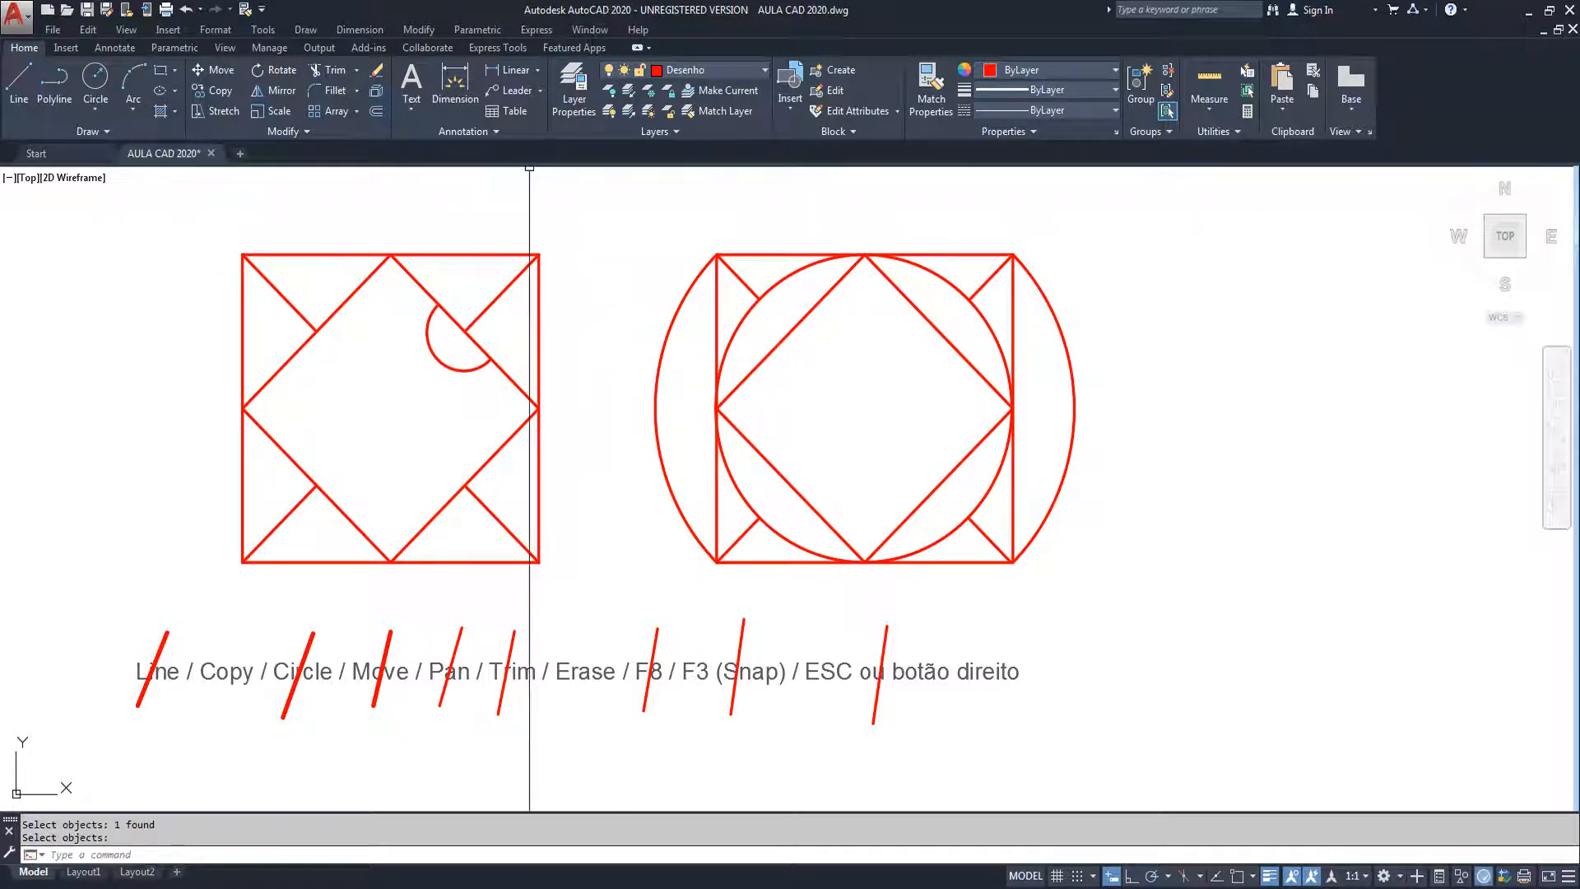
click(187, 10)
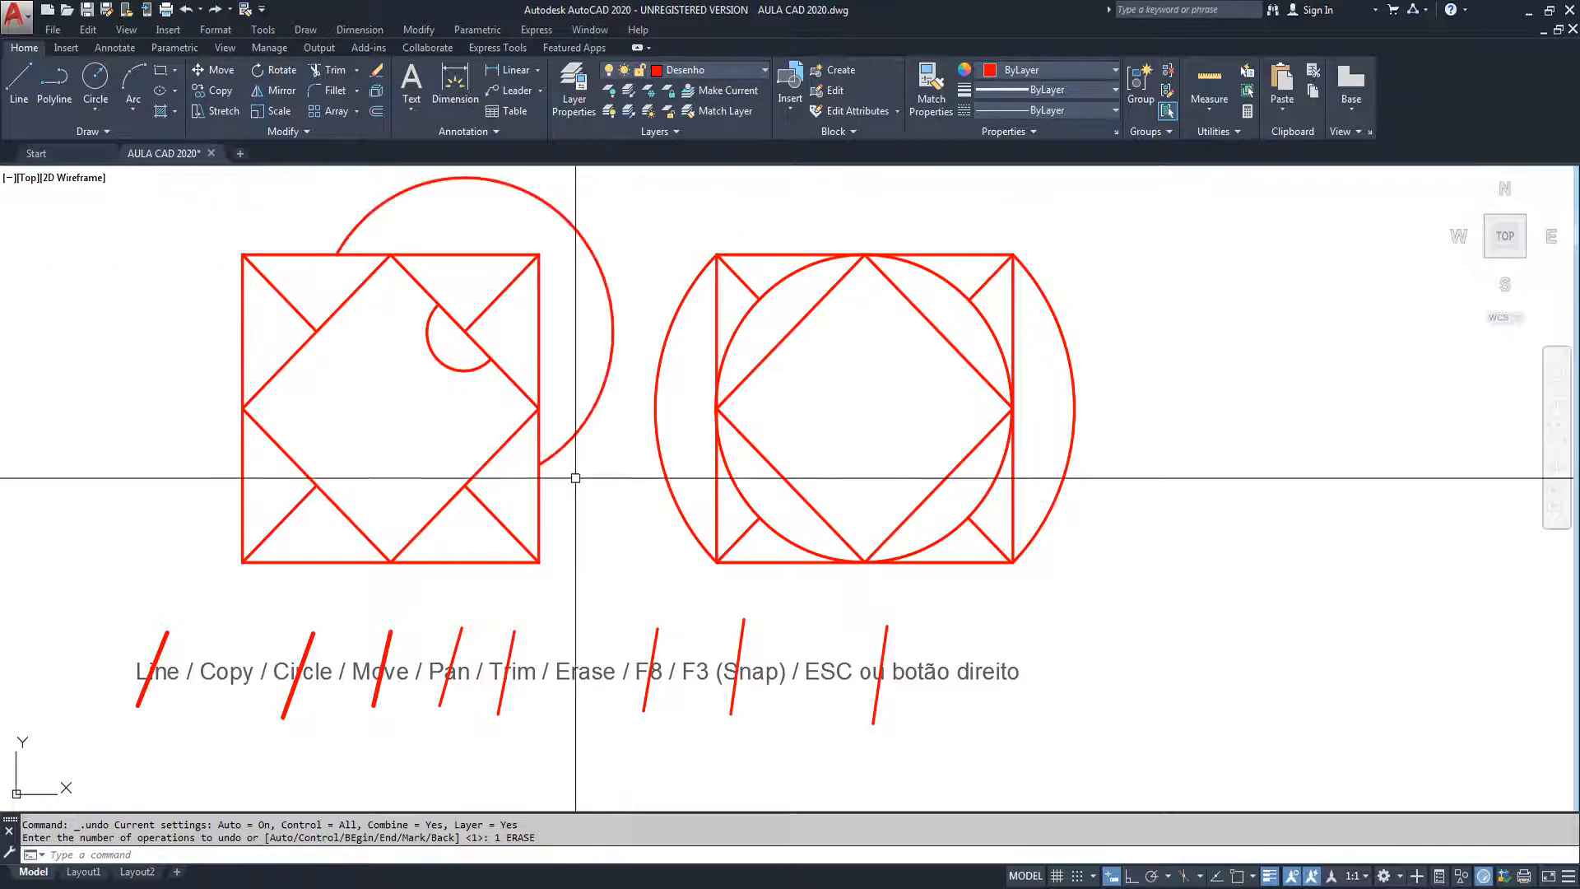
Step: Copy the slanted strike-through line on Trim onto the word Erase in the command list
text(co)
key(Return)
click(507, 706)
click(478, 712)
key(Return)
click(557, 740)
key(Escape)
key(Escape)
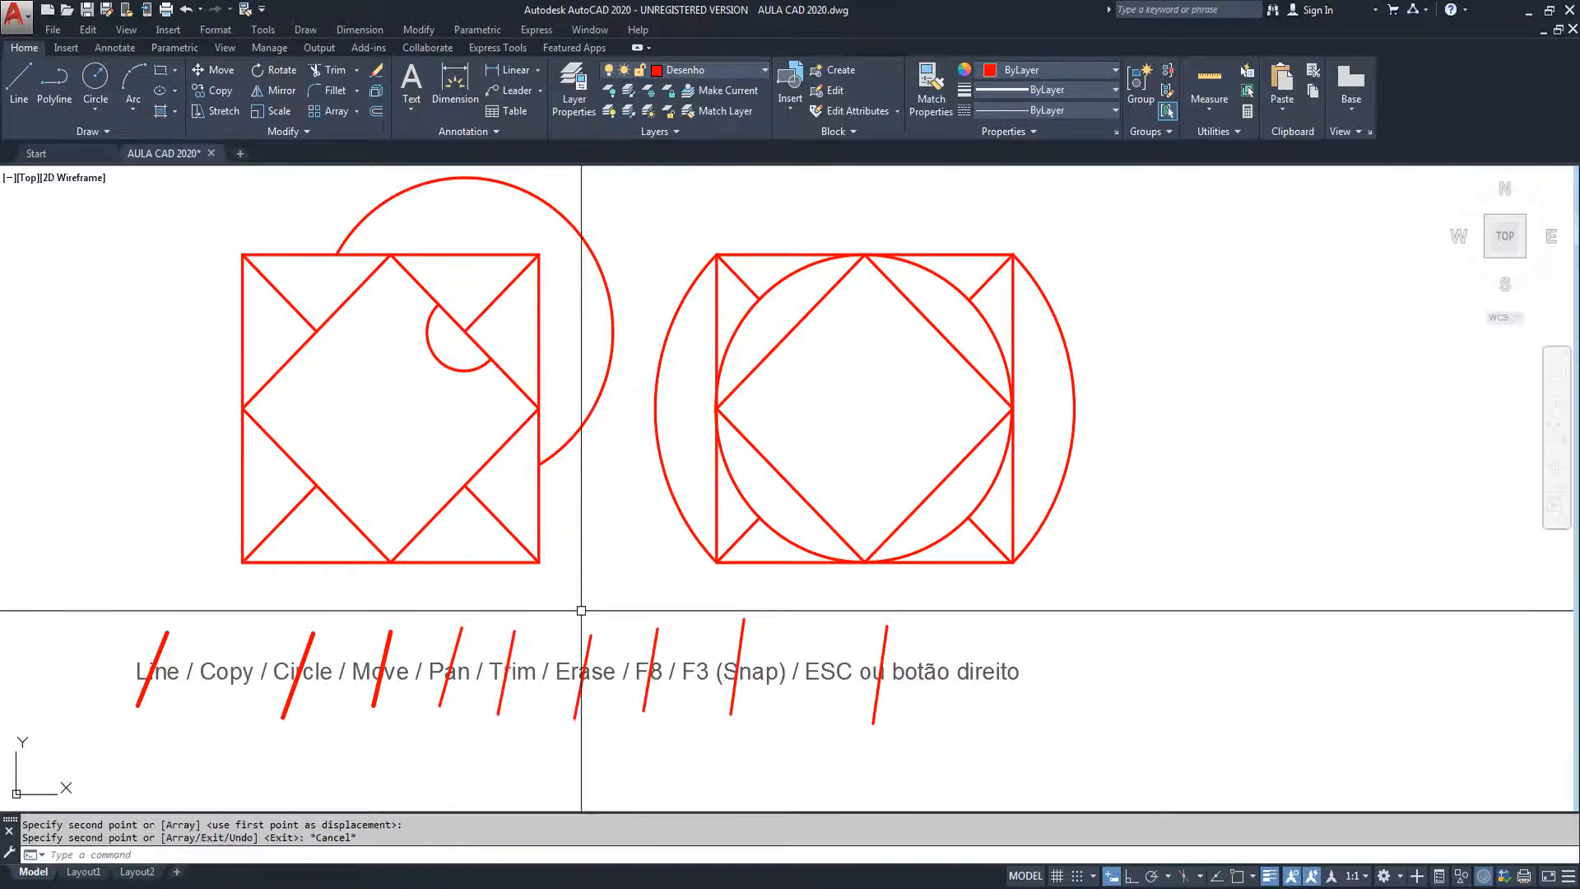
Step: Turn on object snap and draw a circle of radius 0.3 centred on the midpoint of the right square's upper edge
middle_drag(627, 494, 659, 505)
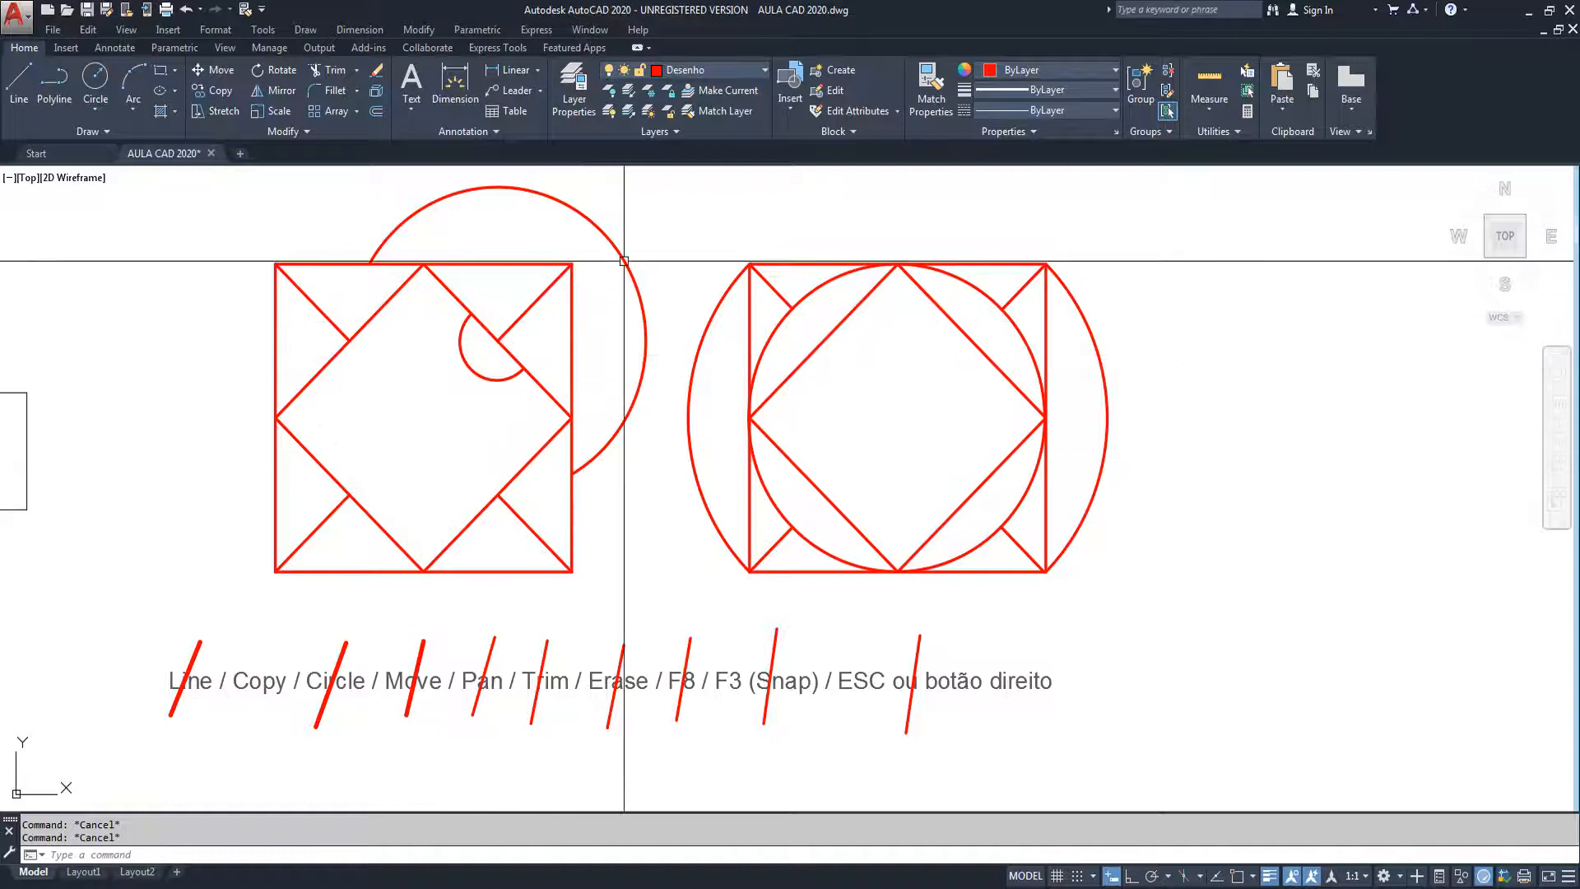
key(Return)
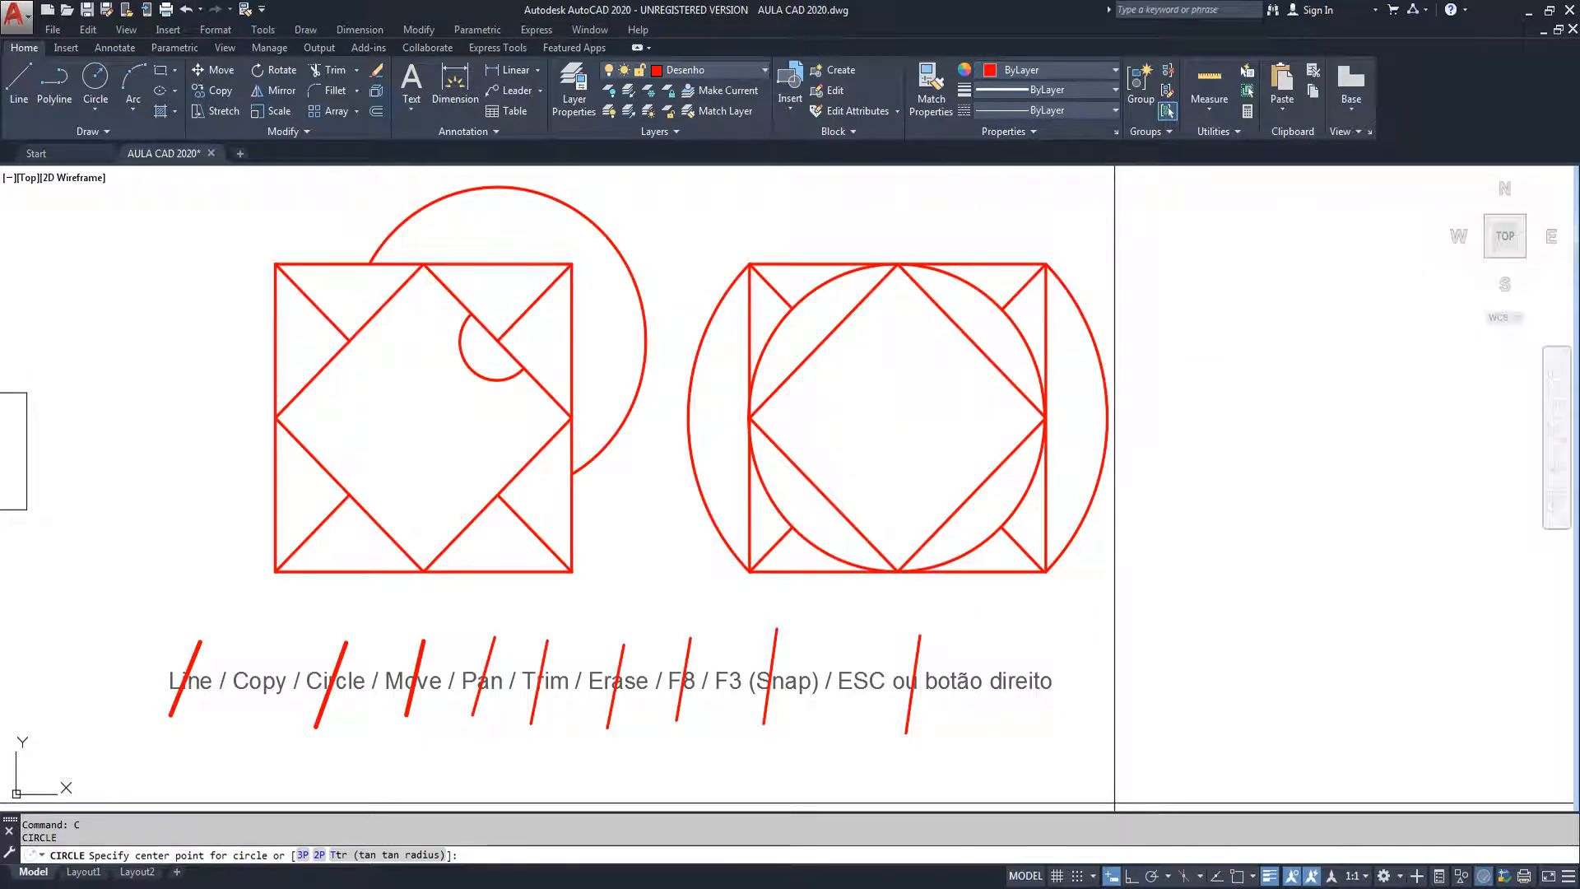
click(1238, 883)
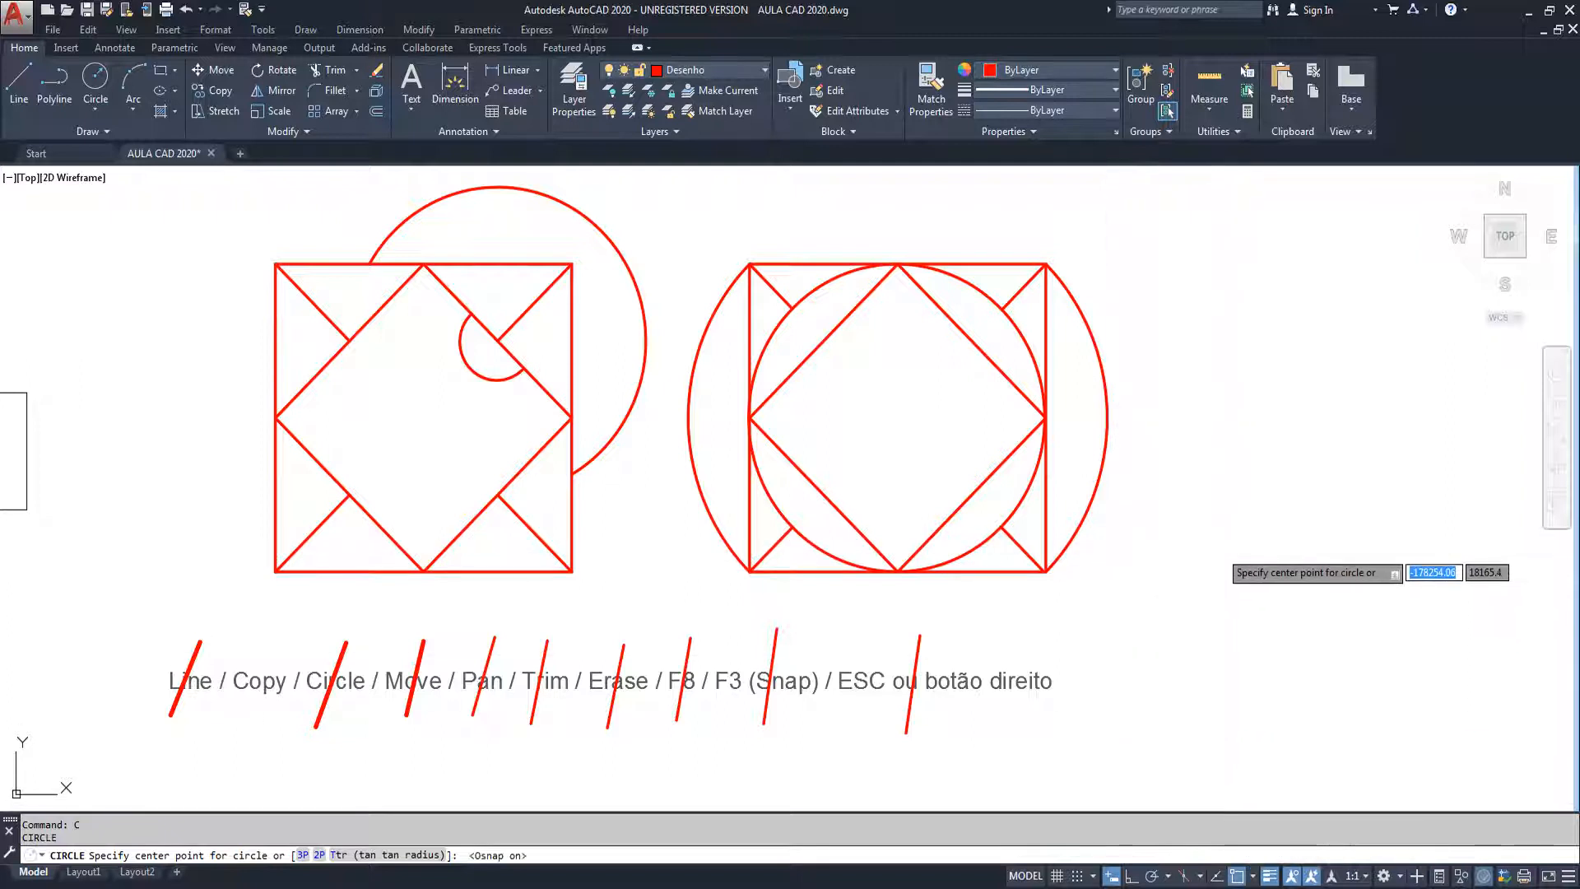
click(898, 263)
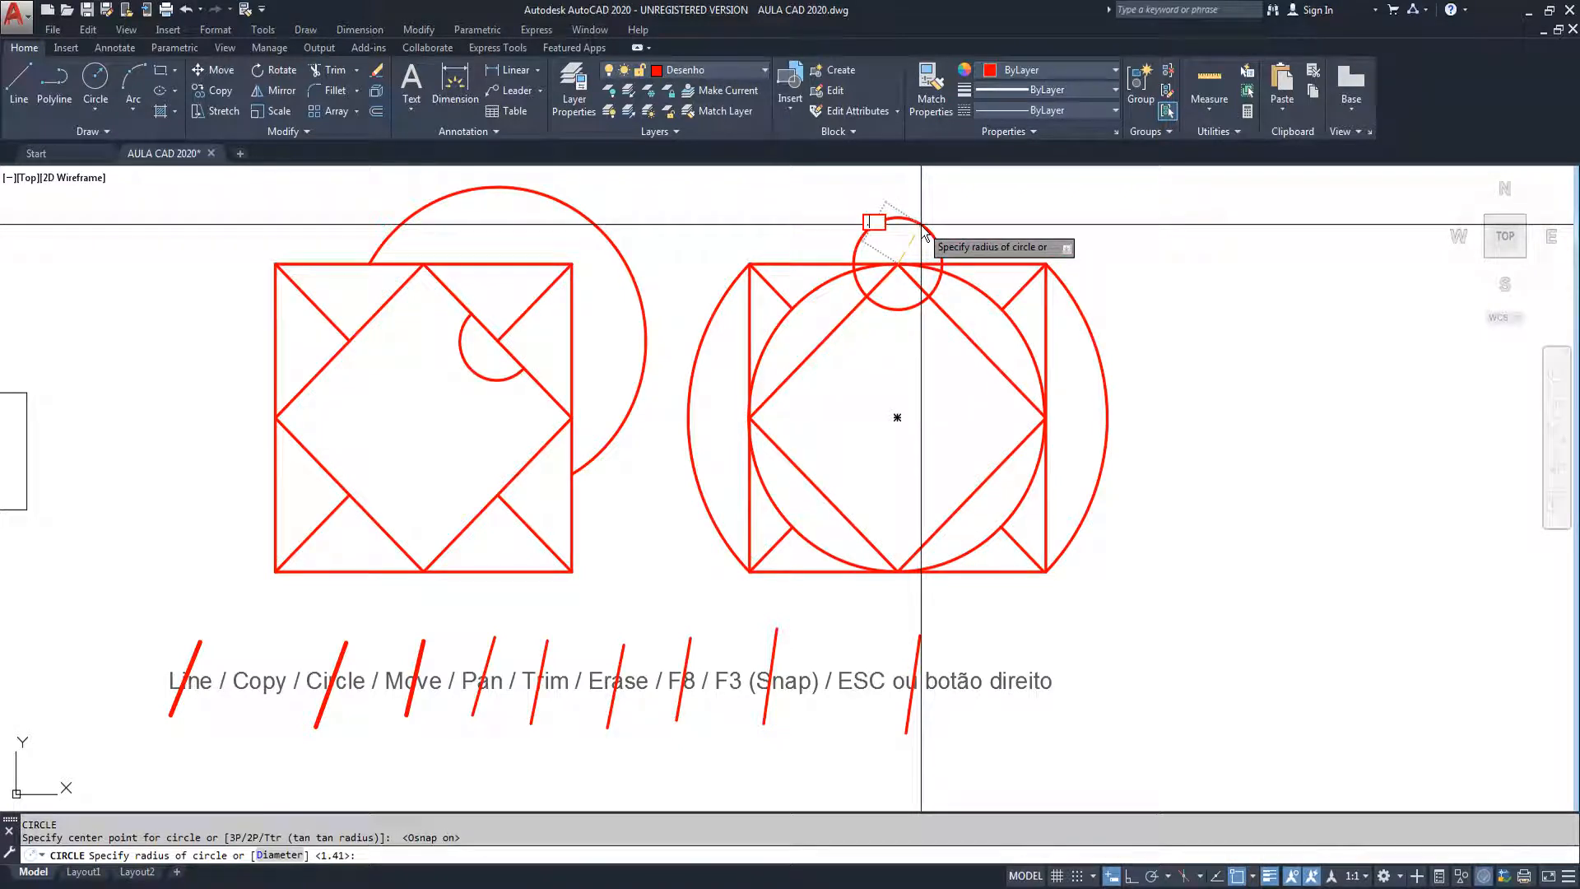
key(Return)
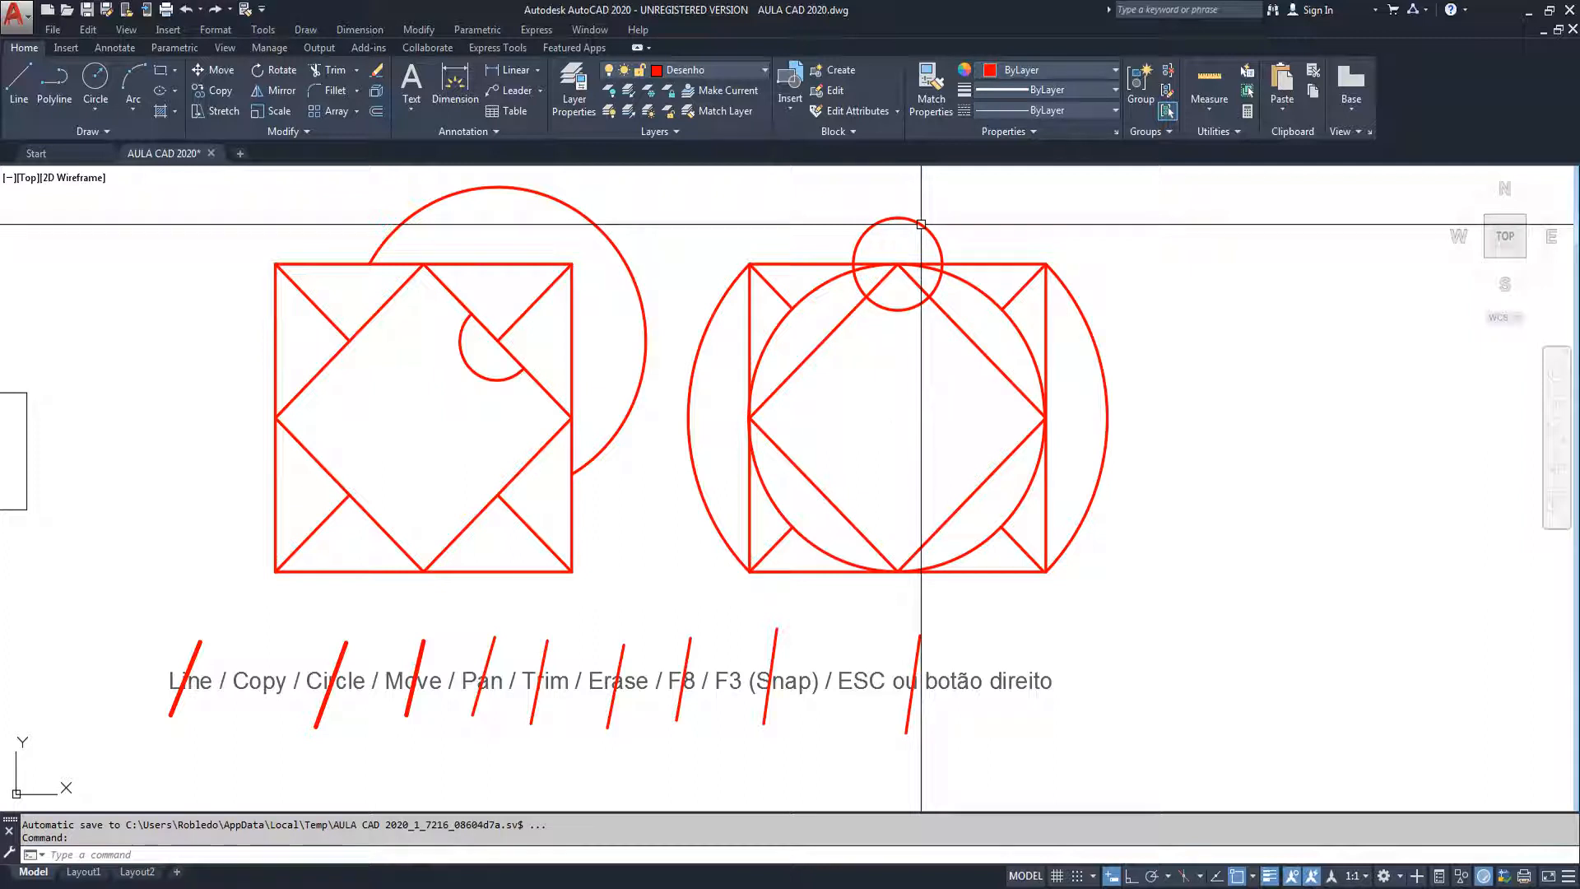
Step: Delete the small circle on the right square's upper edge and redraw it at the same midpoint with radius 0.3
click(925, 230)
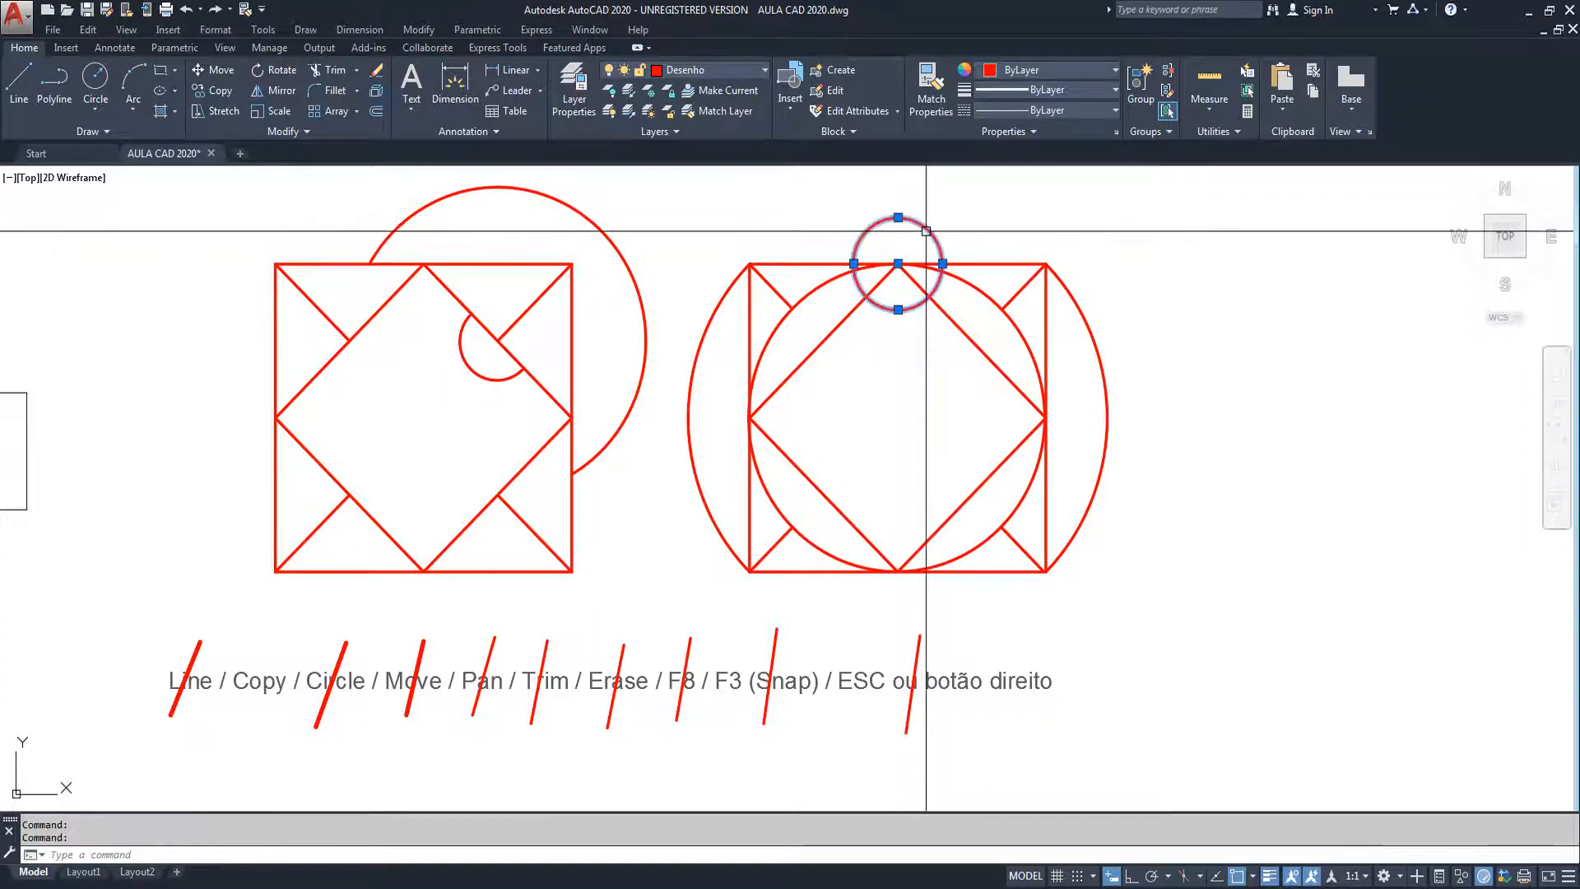
key(Delete)
text(c)
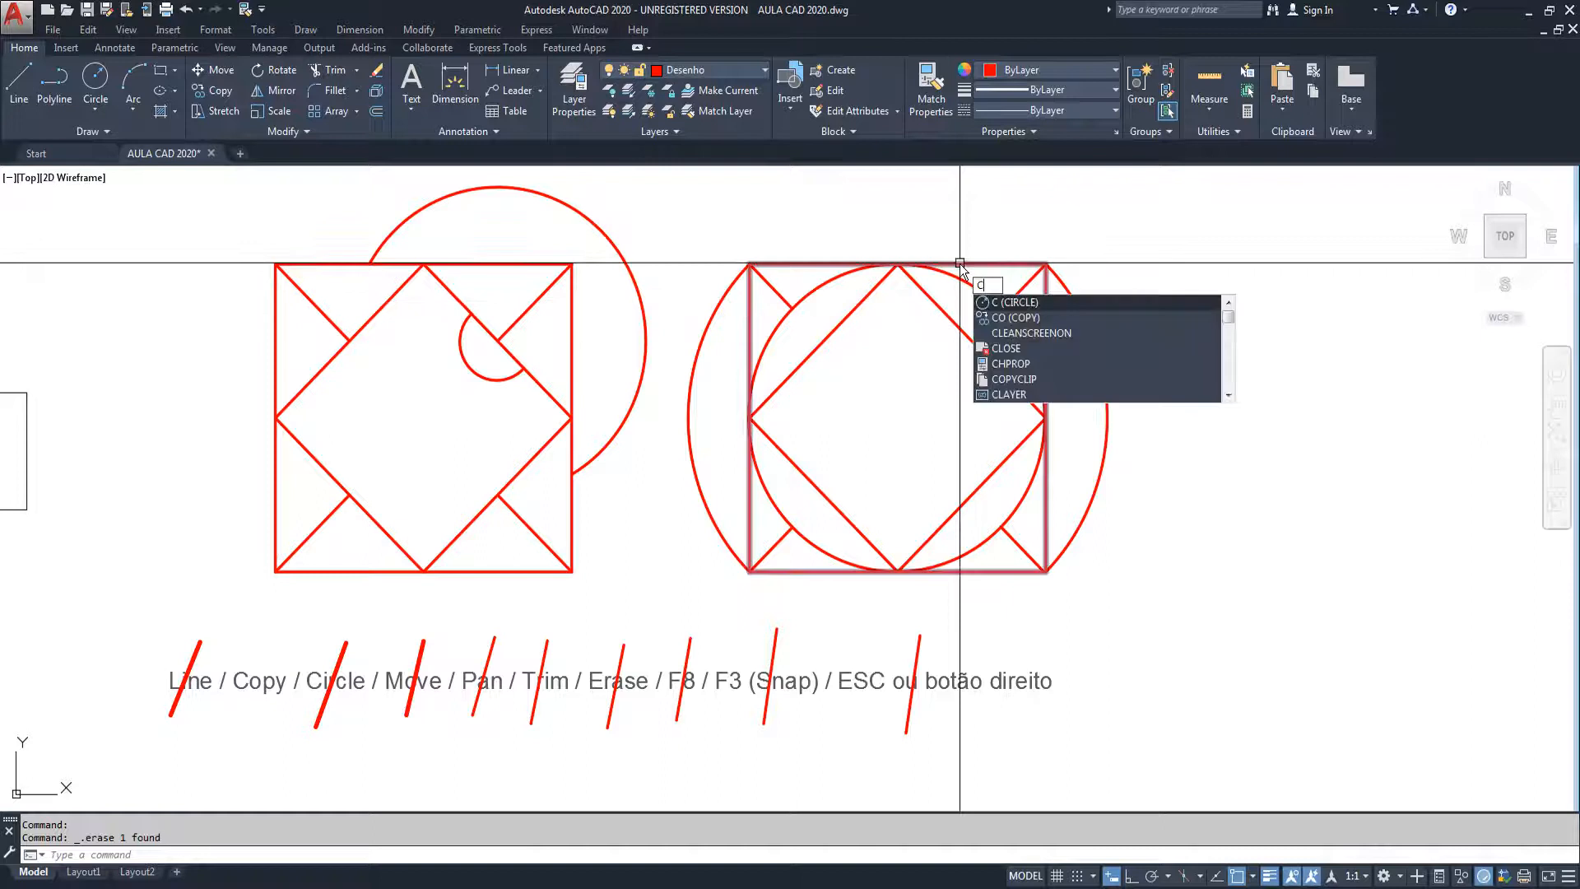
key(Return)
click(898, 263)
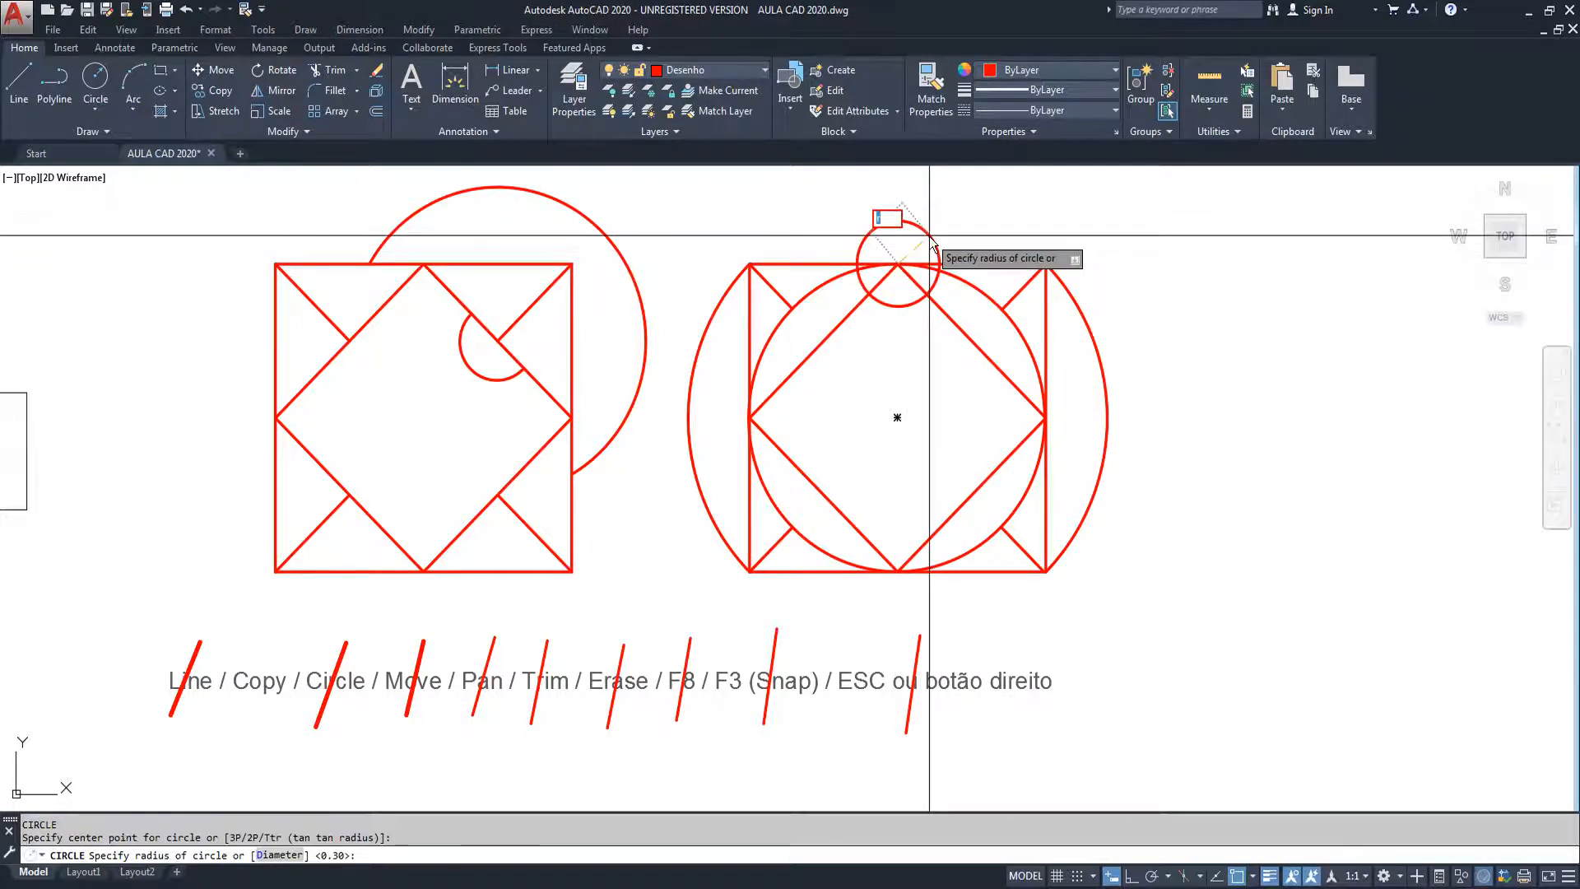
key(Return)
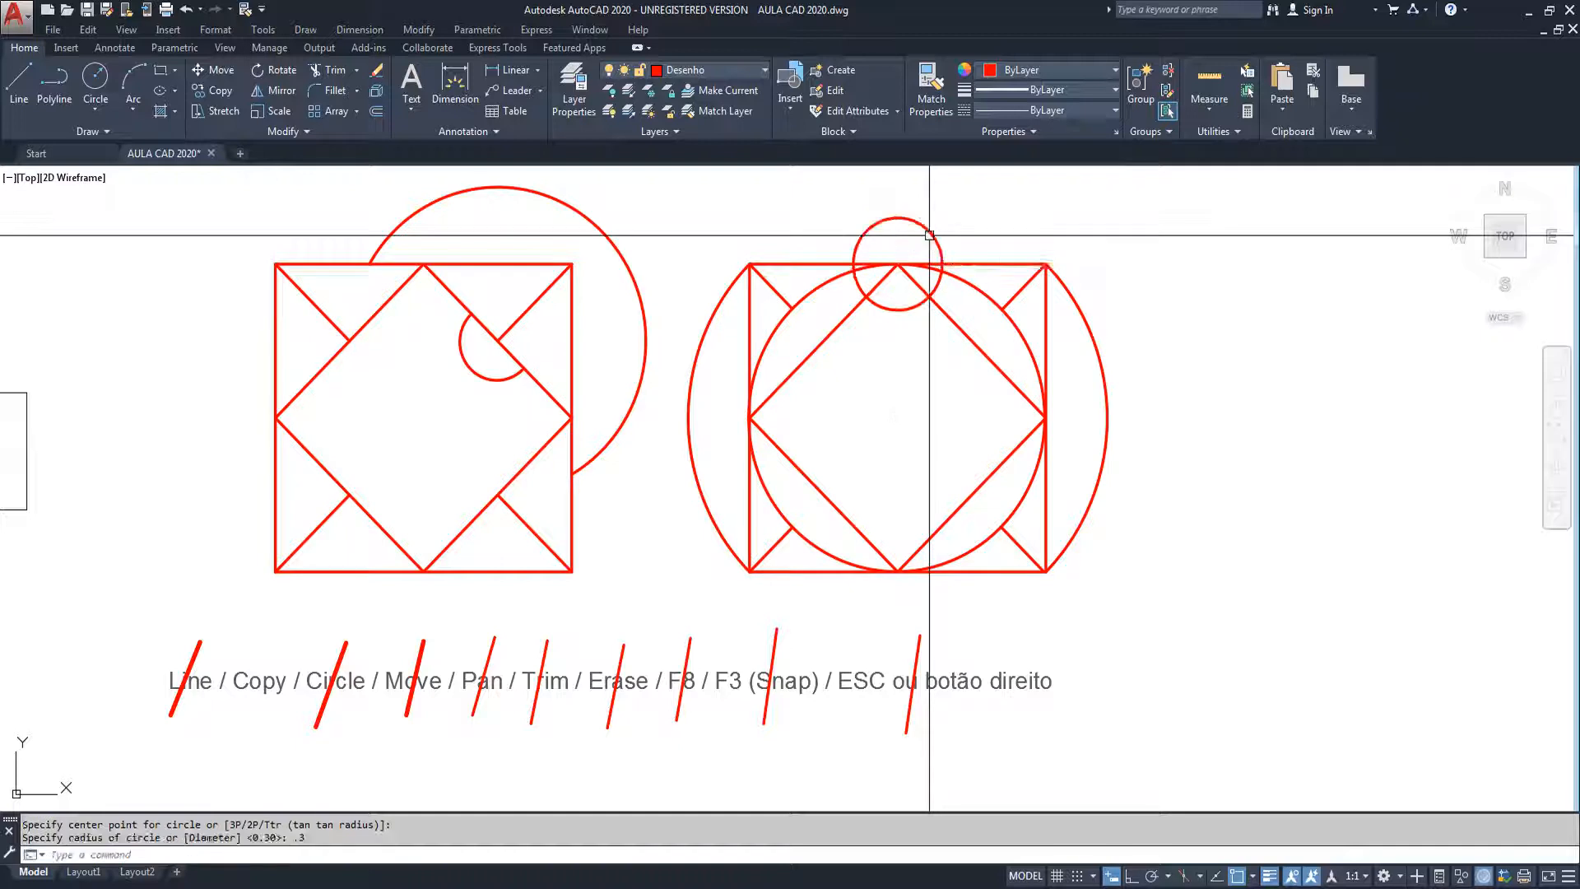
Step: Copy the small circle from the right square's upper edge midpoint to the midpoints of its left, lower and right edges
middle_drag(1124, 538, 1115, 536)
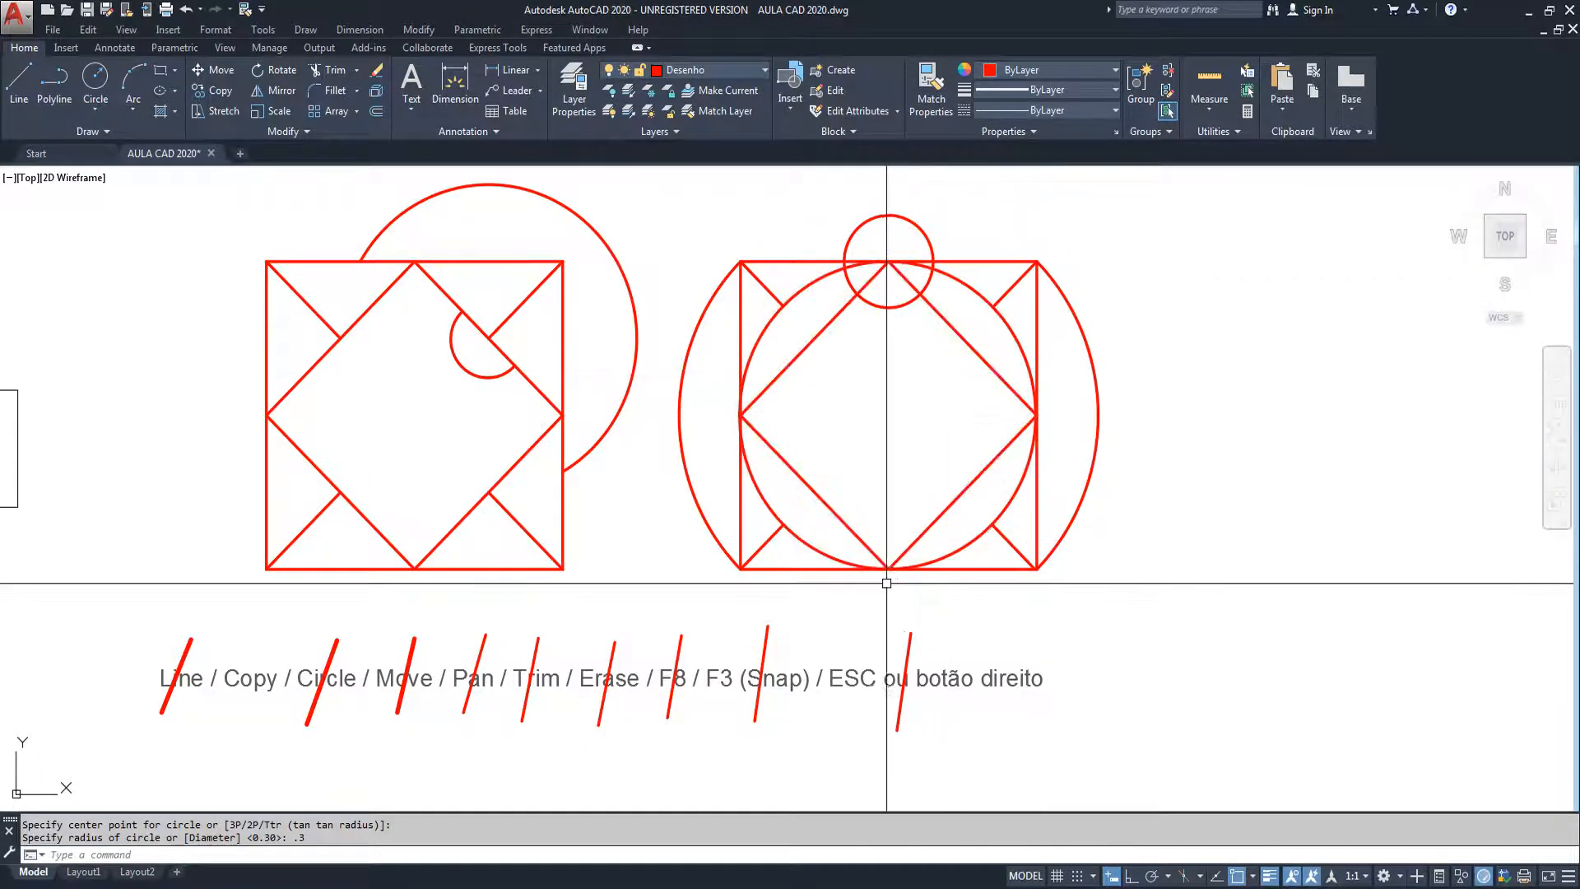
key(Escape)
key(Escape)
text(c)
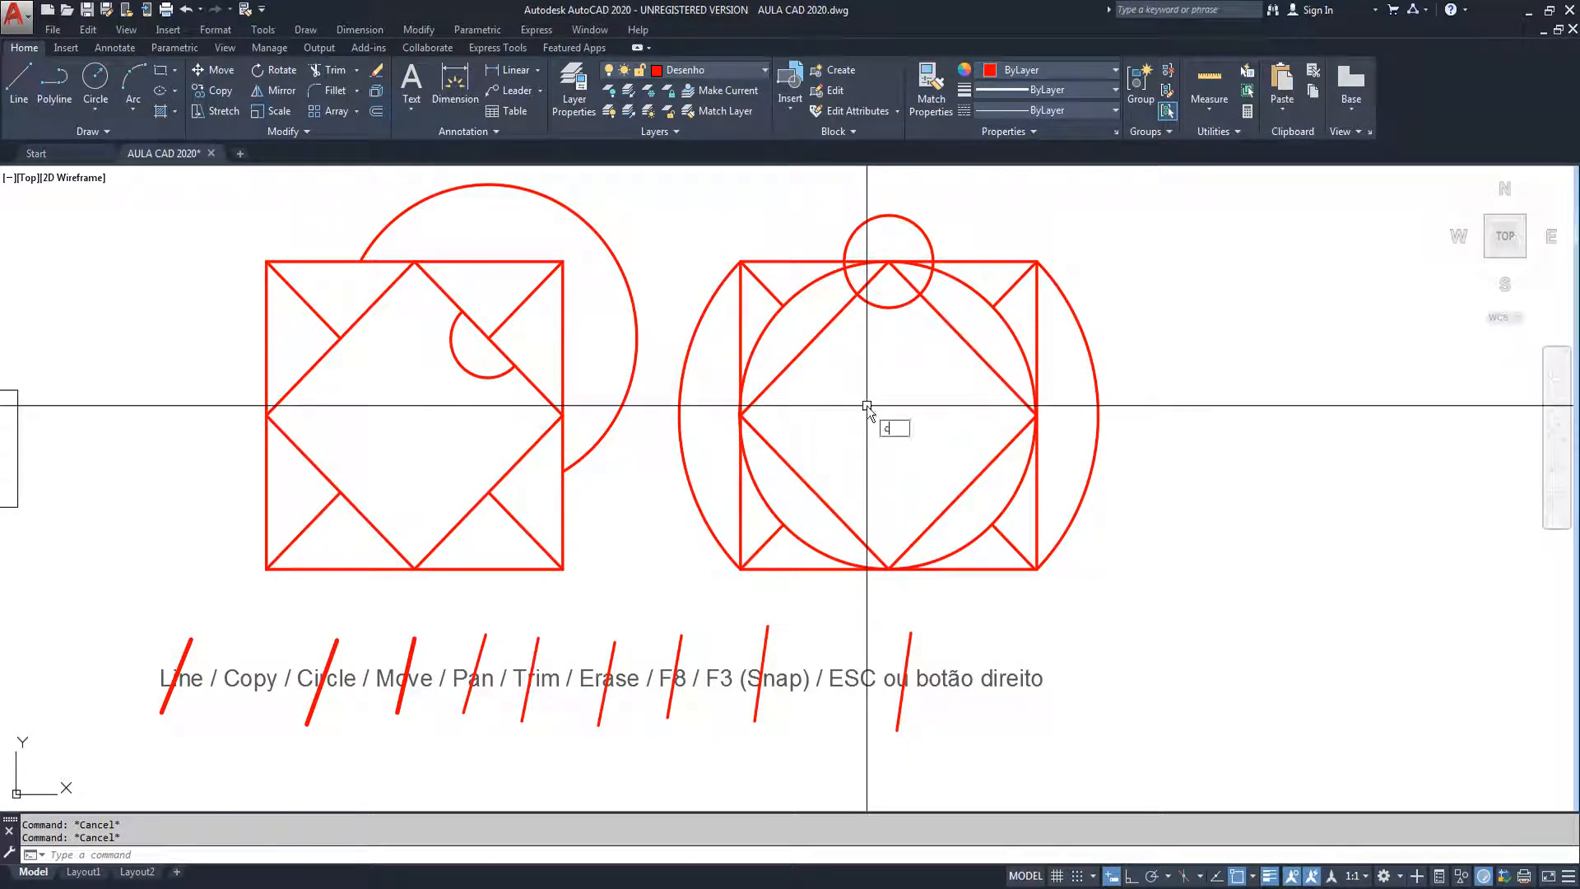
text(o)
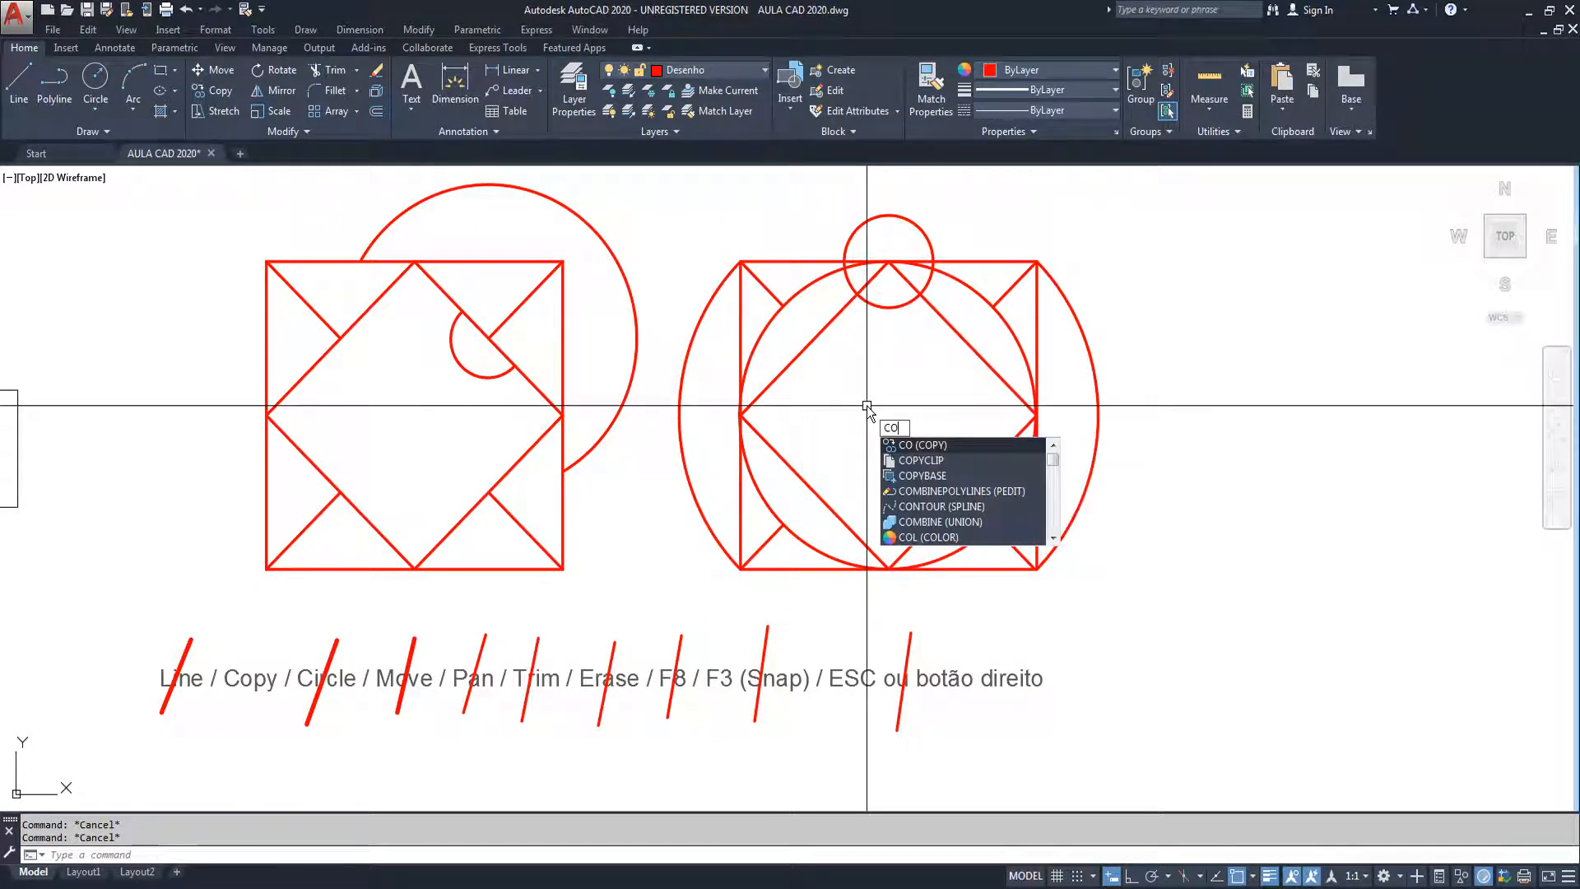
key(Return)
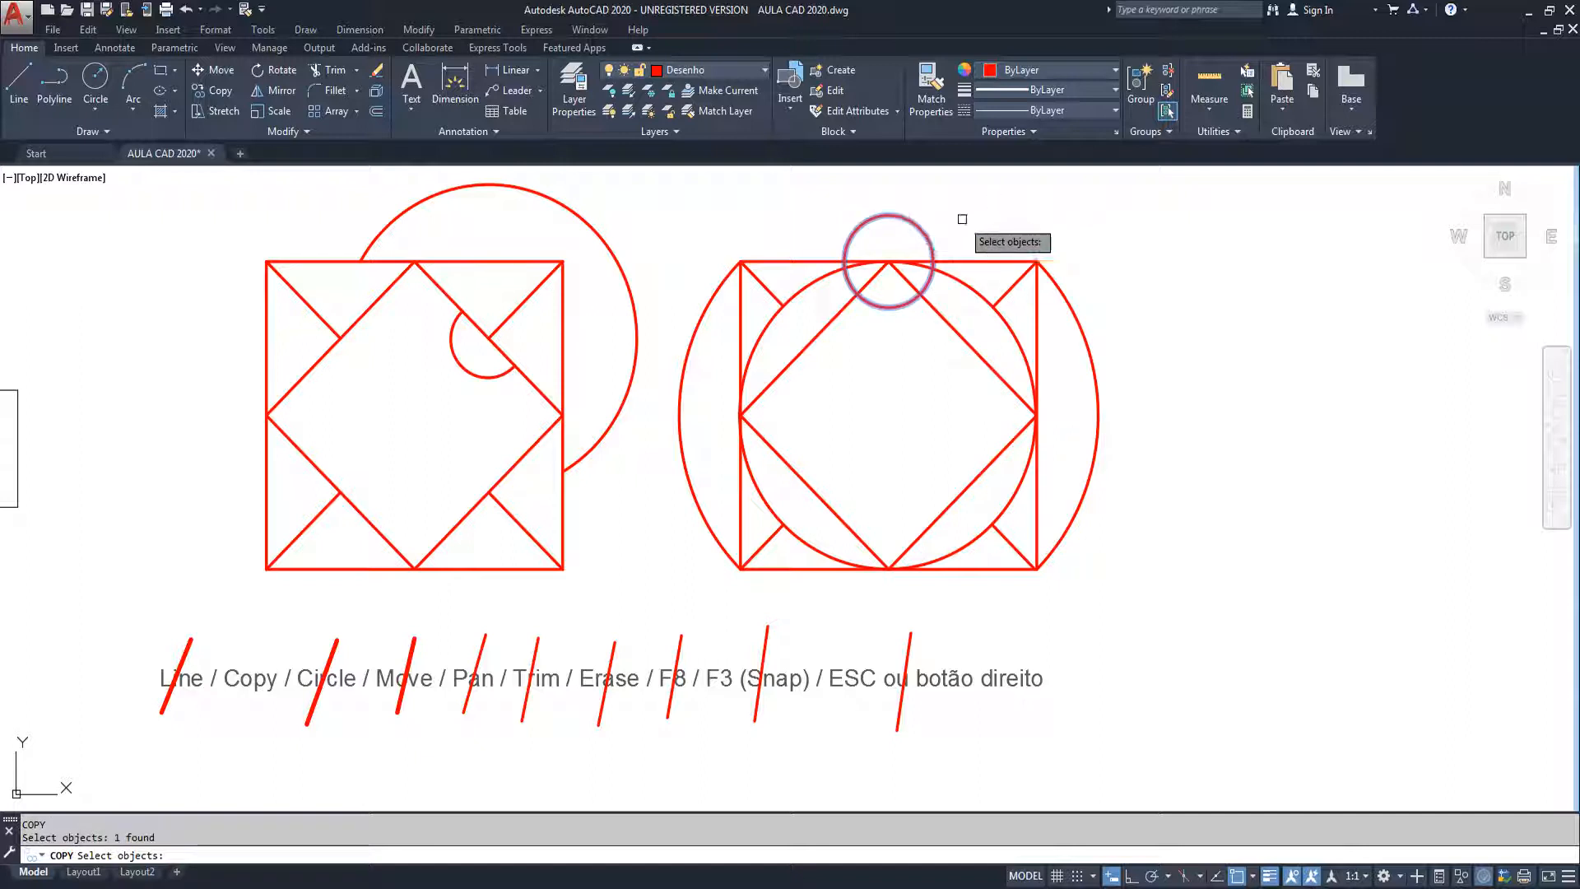
key(Return)
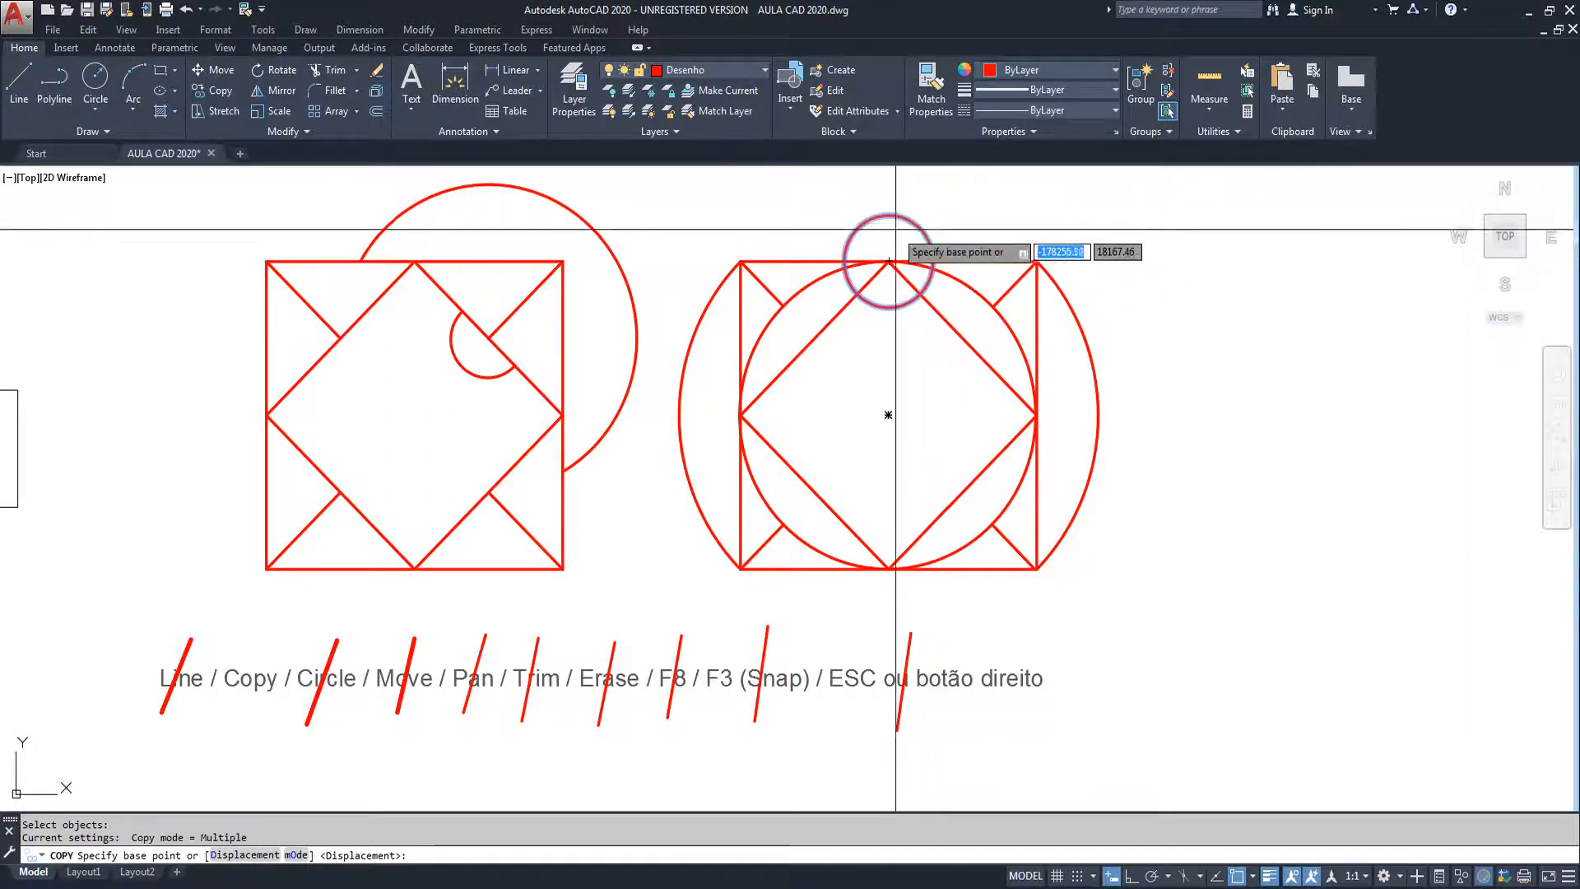
scroll(907, 229, up, 5)
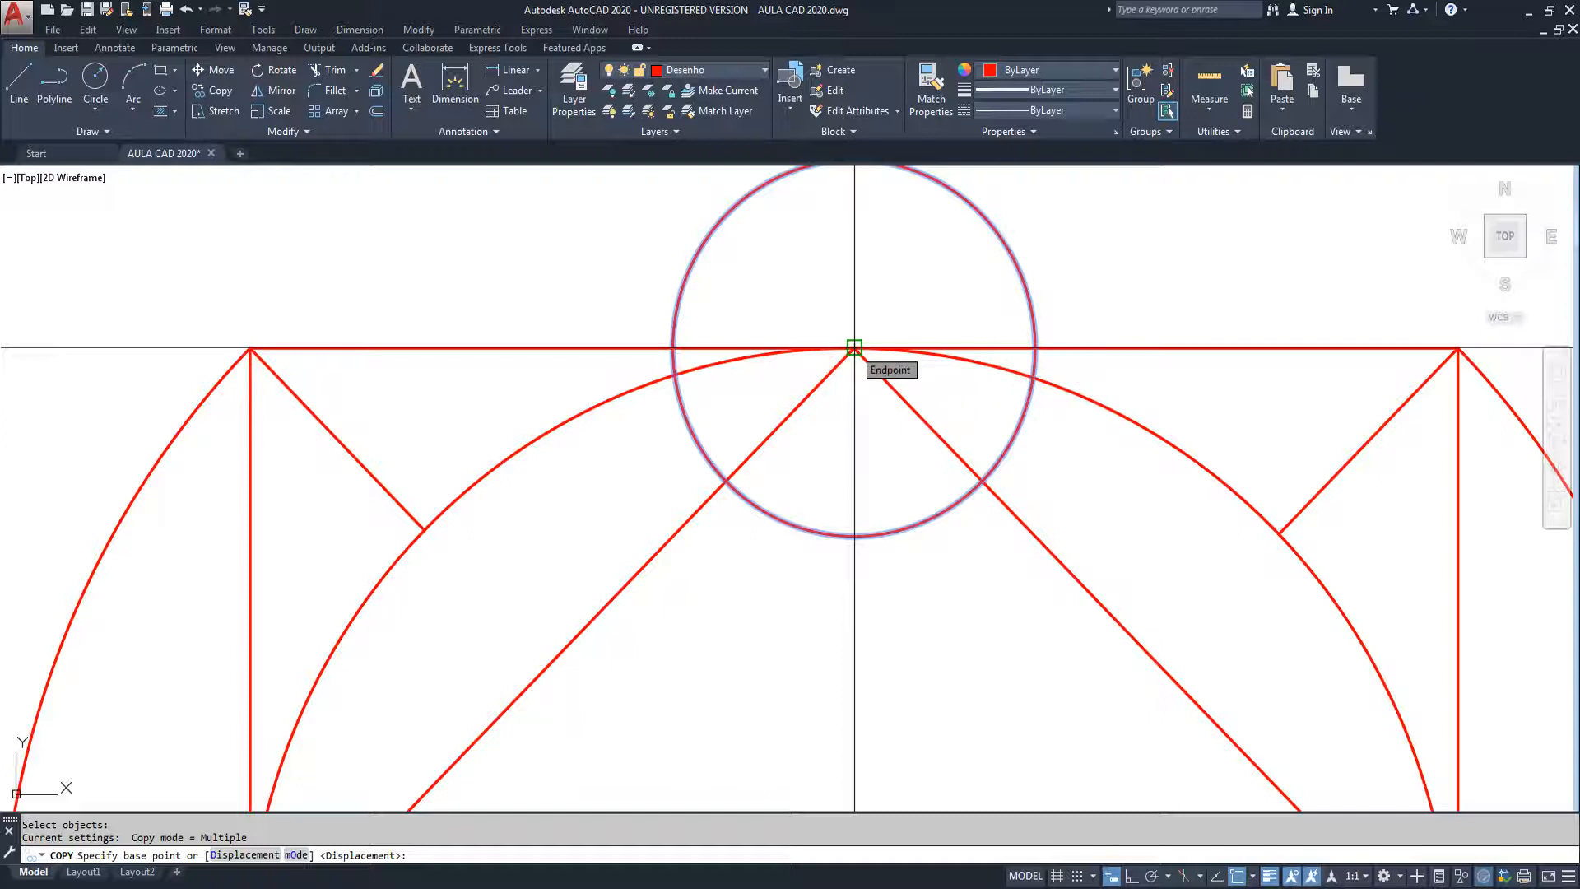
click(854, 347)
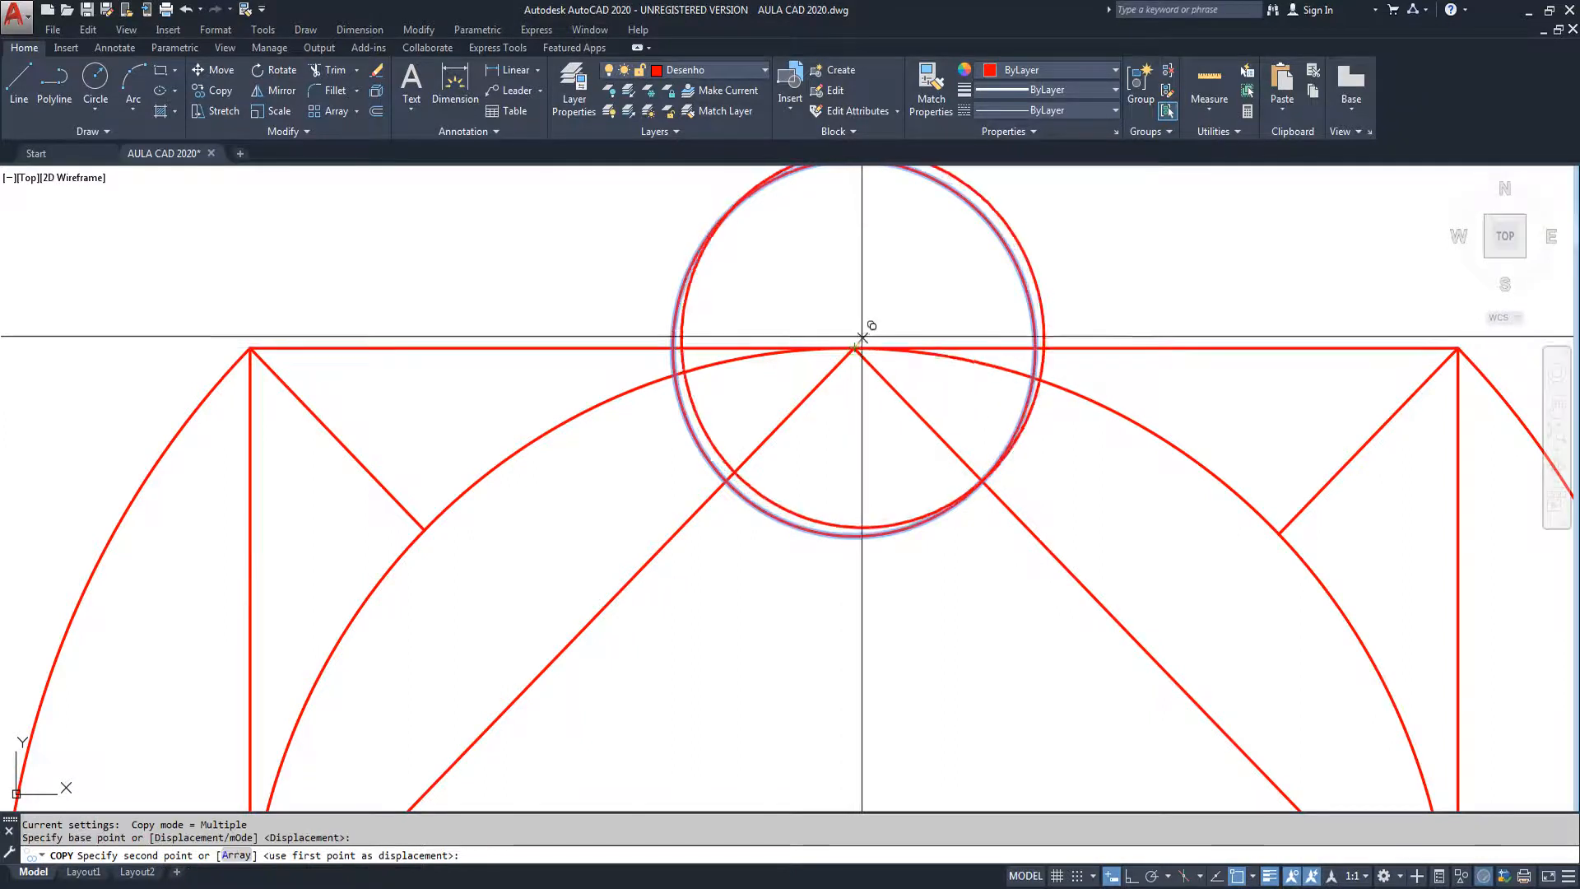
scroll(864, 345, down, 8)
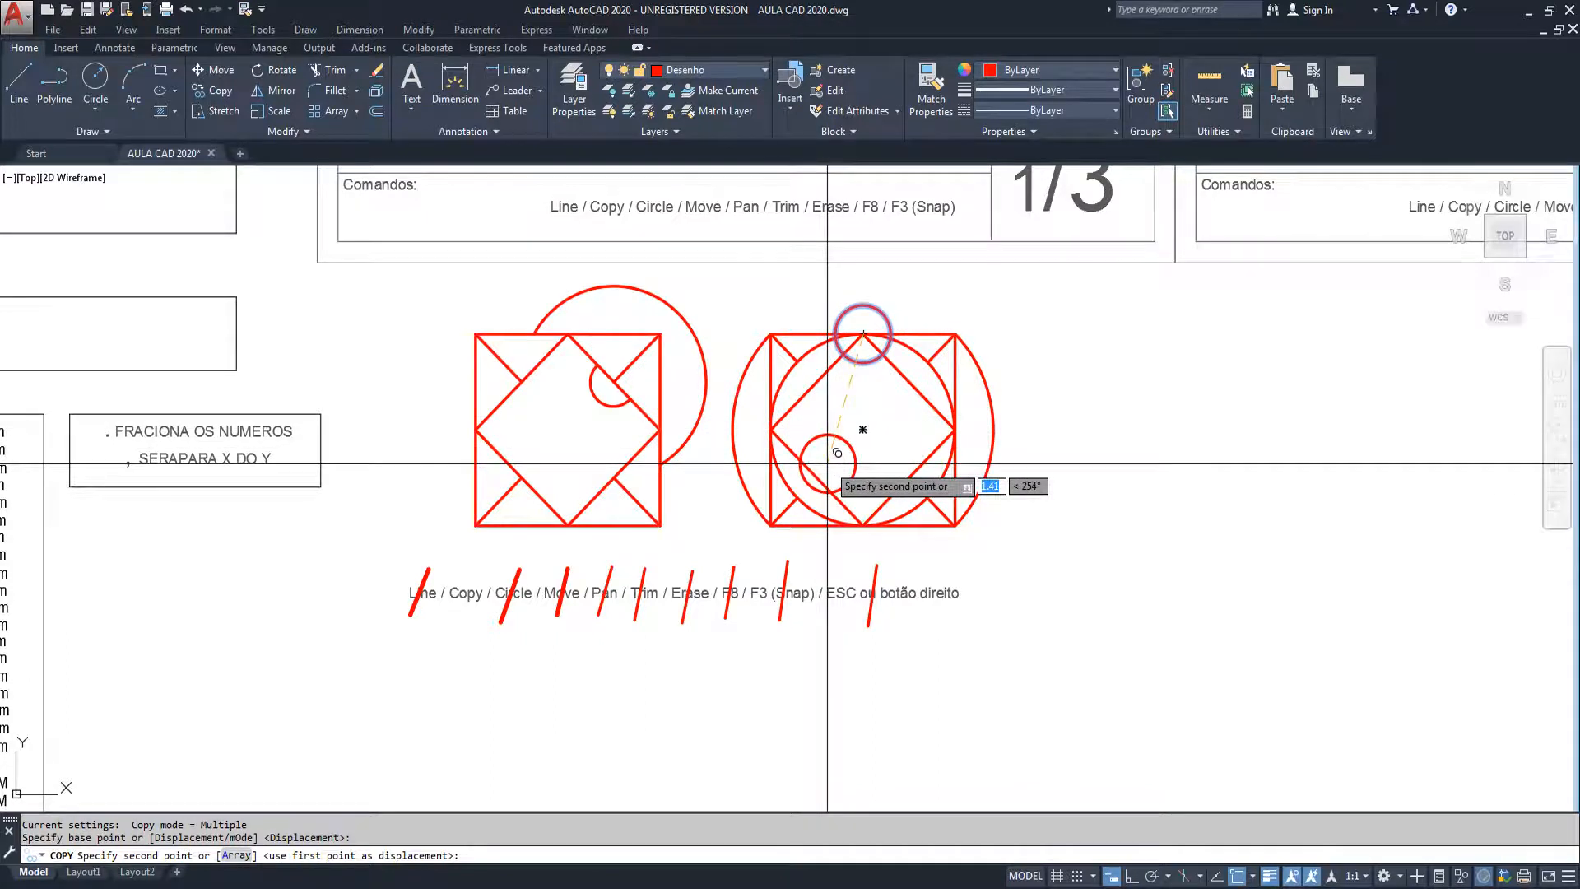
scroll(823, 412, up, 4)
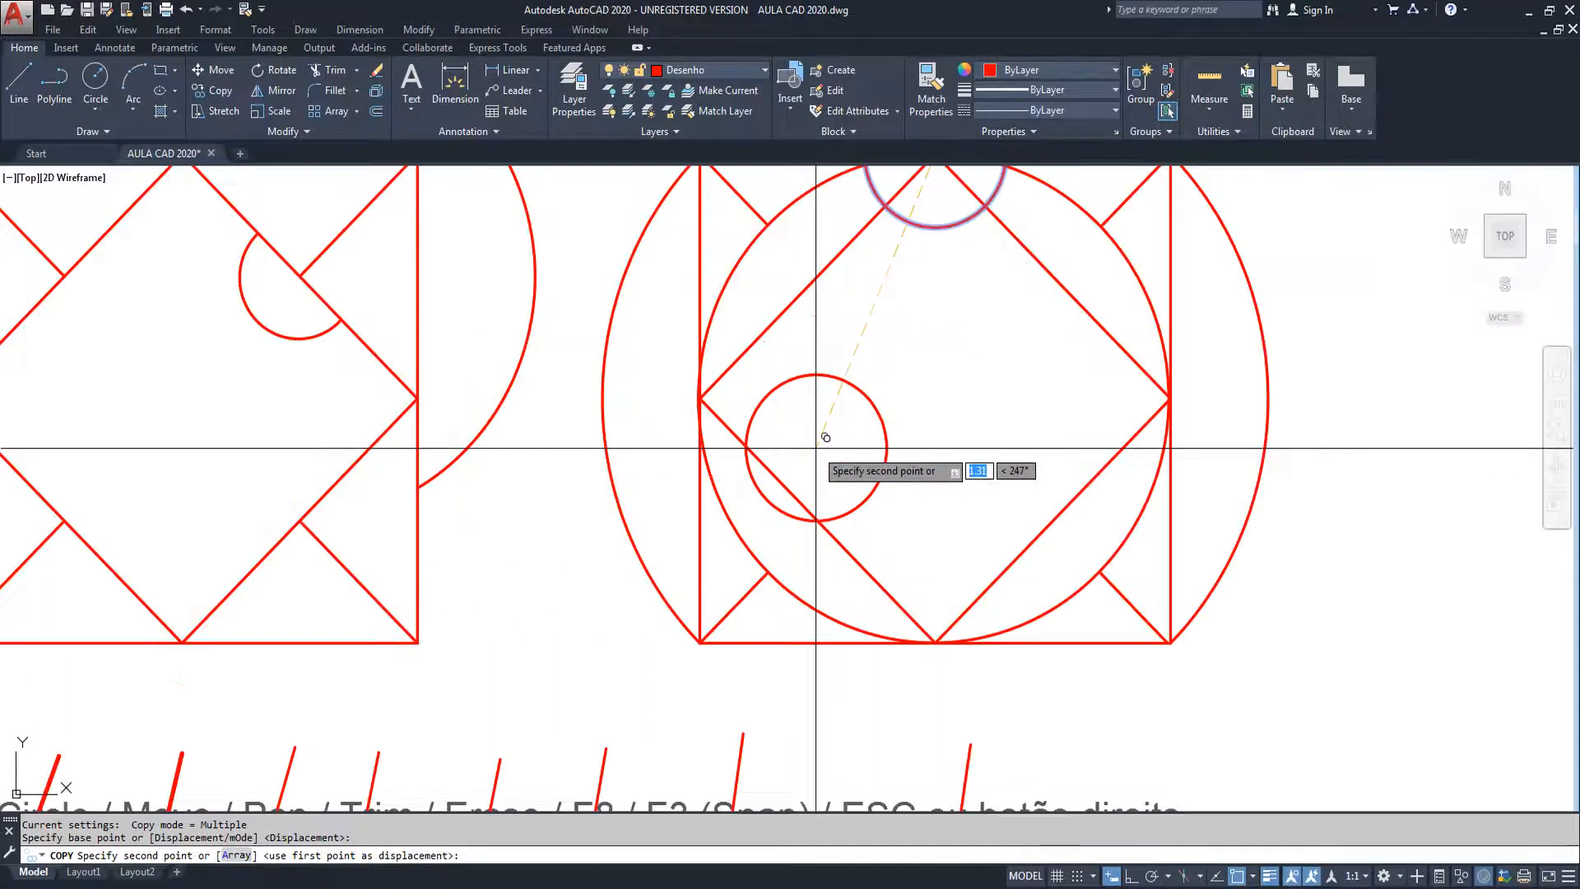
click(699, 398)
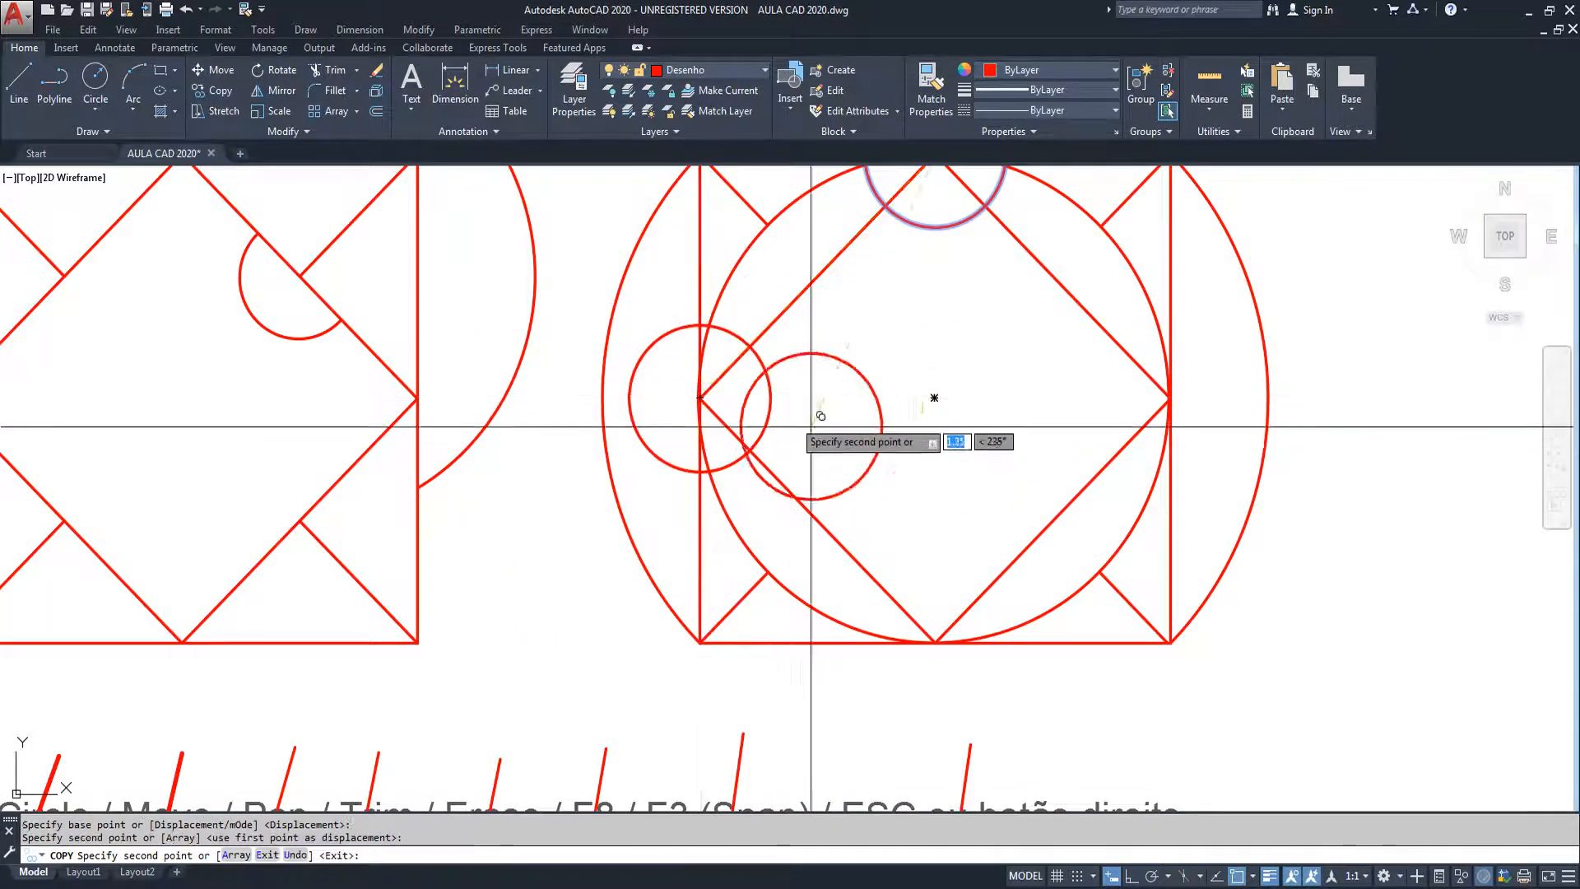
click(934, 642)
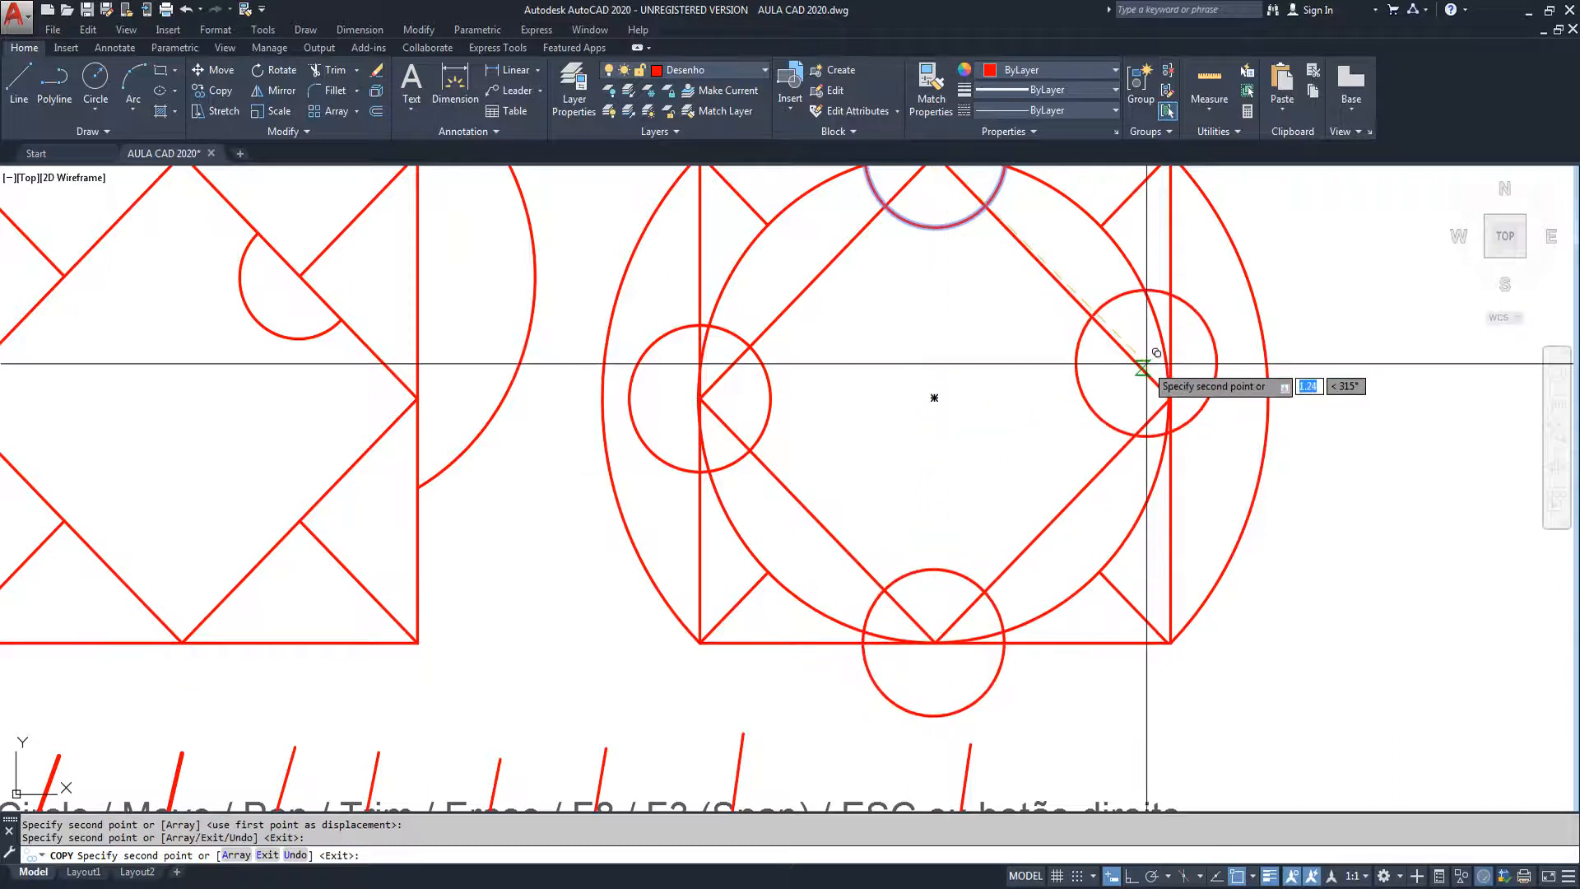
click(1169, 397)
key(Return)
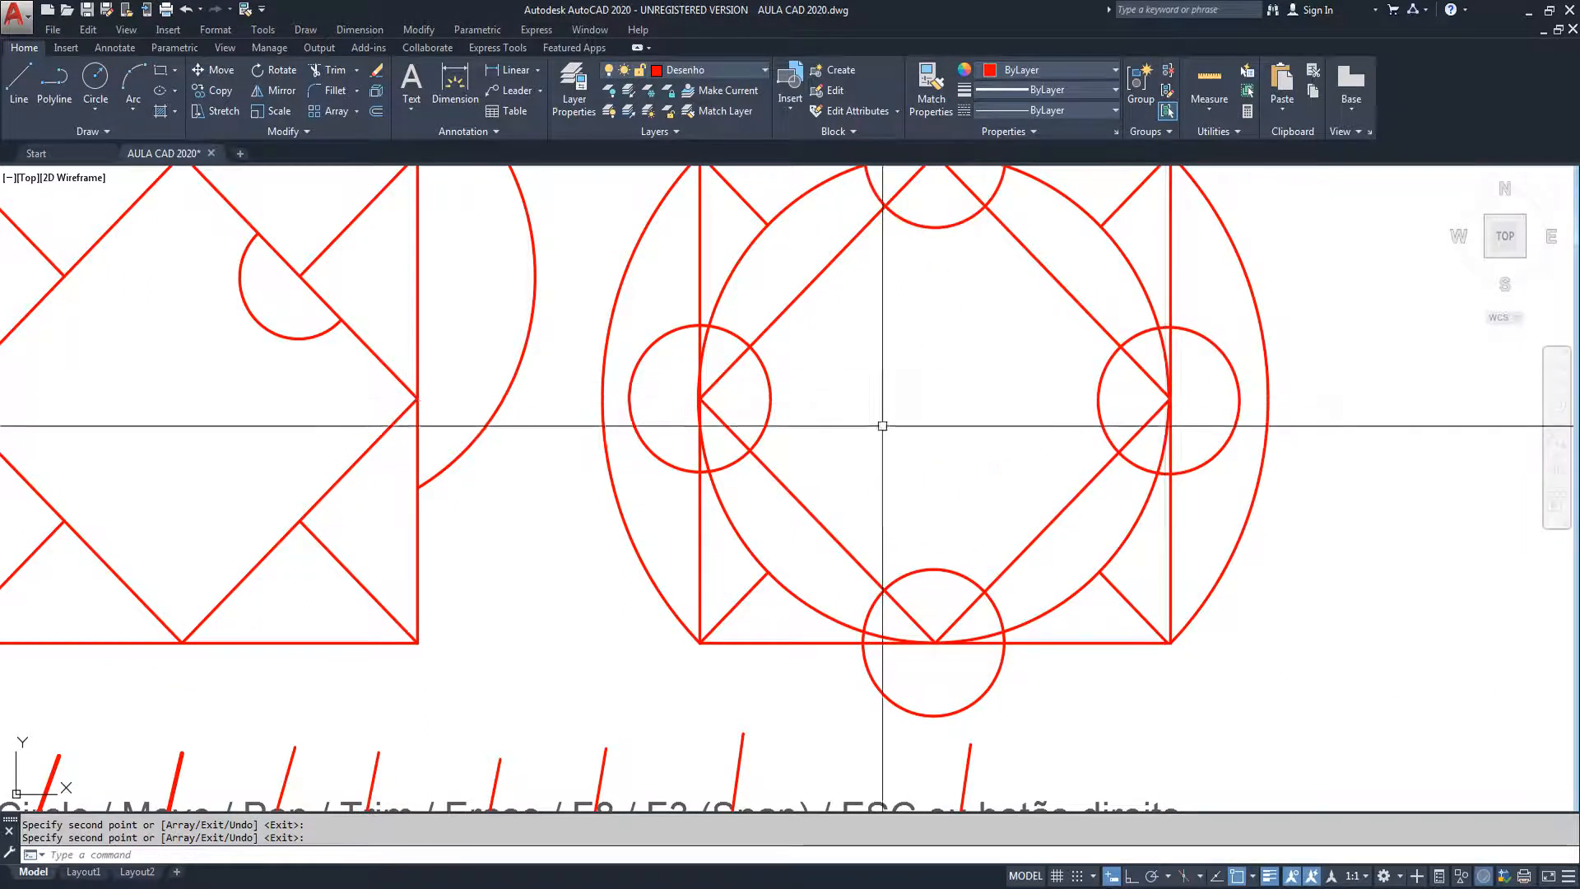
Step: Move the command list text with its strike-through lines from below the figures to the empty area beside the right figure
scroll(914, 445, down, 4)
scroll(906, 447, up, 3)
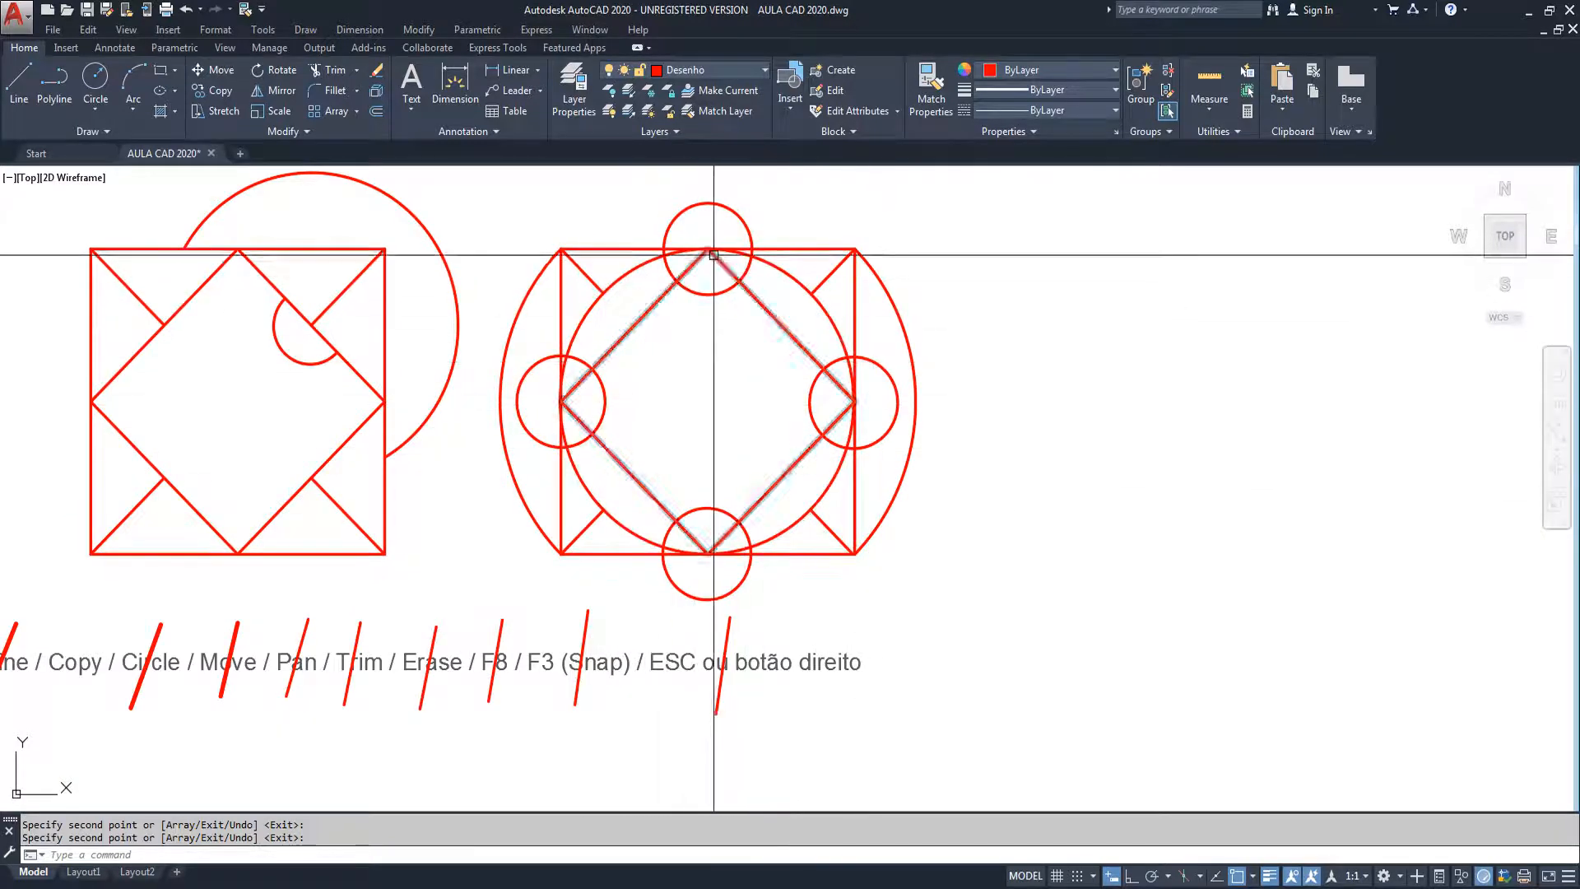
middle_drag(716, 254, 795, 265)
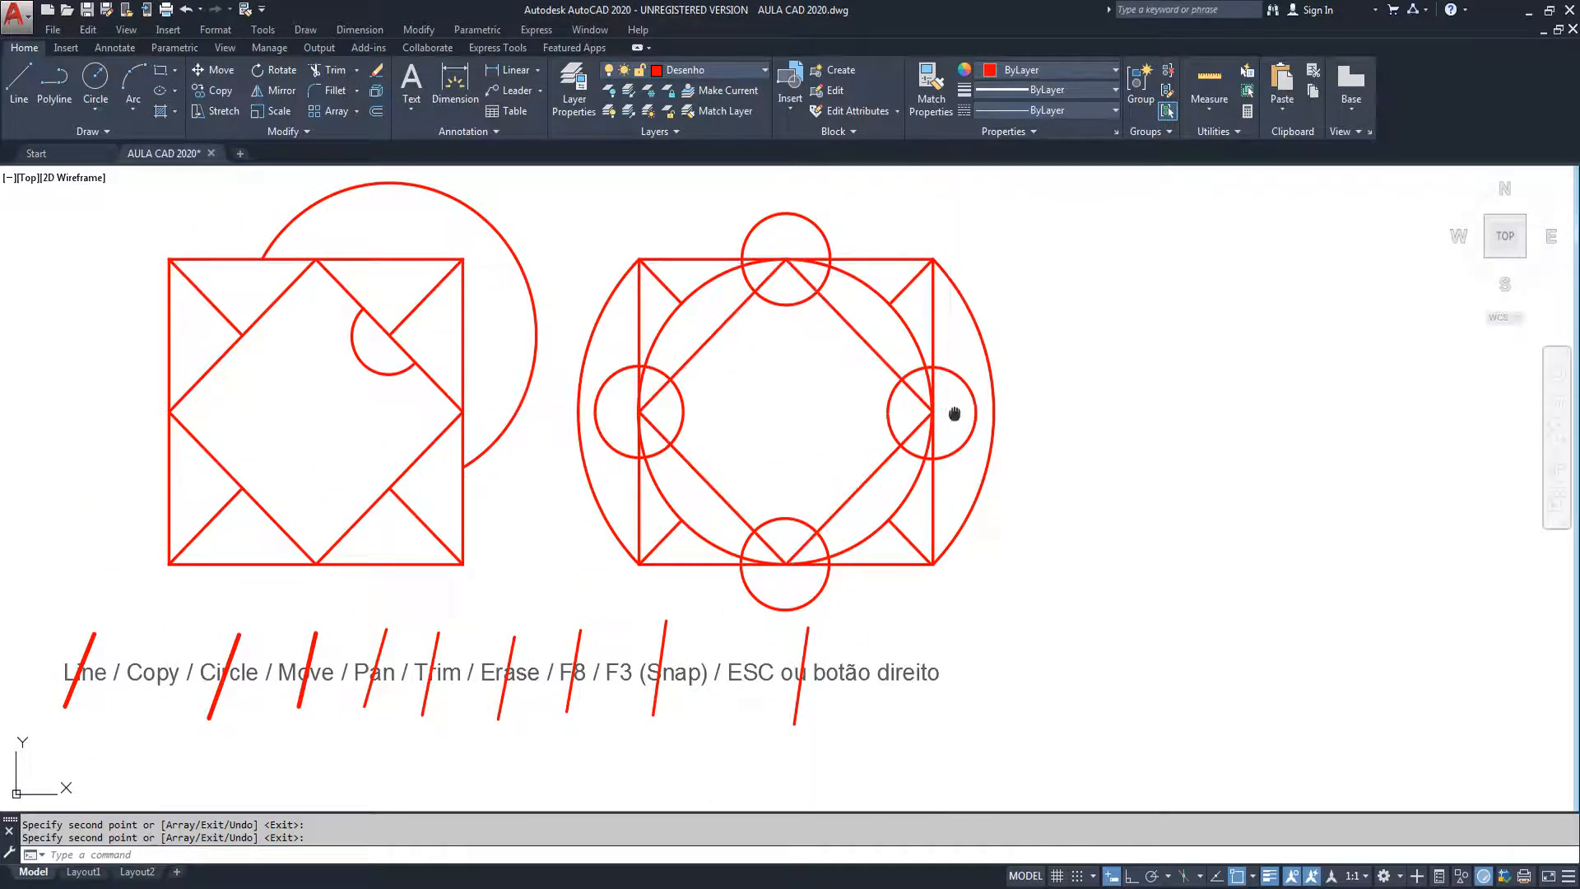
scroll(765, 329, down, 2)
middle_drag(879, 412, 838, 429)
key(Escape)
text(m)
key(Return)
click(875, 522)
click(267, 580)
key(Return)
click(387, 568)
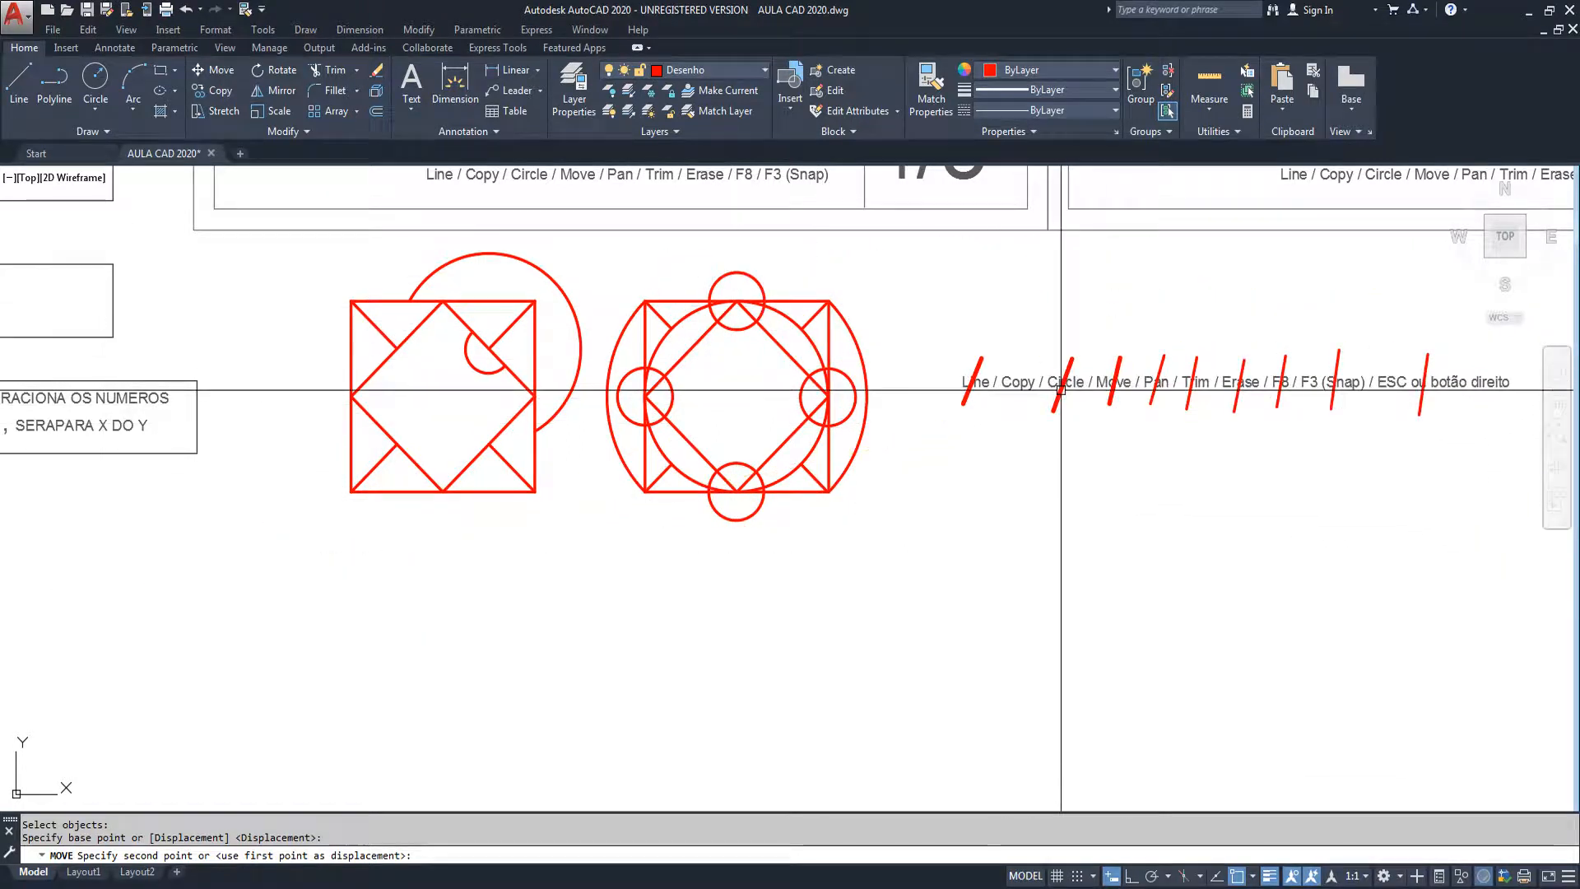
key(Escape)
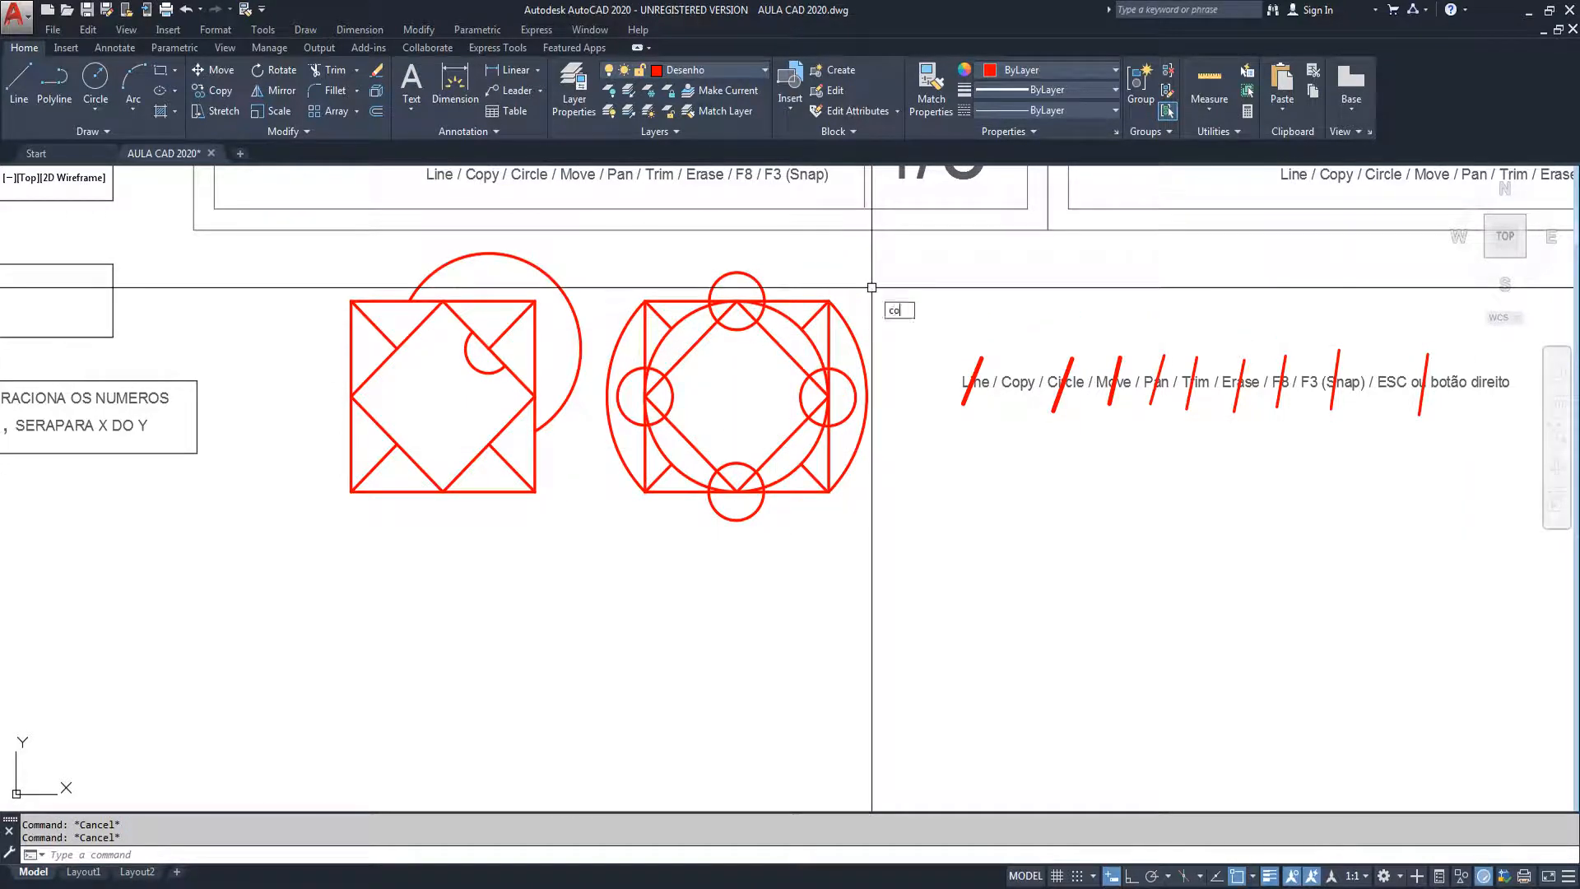
Step: Copy the whole right figure directly below itself, from its upper small circle's top quadrant to its lower small circle's bottom quadrant
click(906, 250)
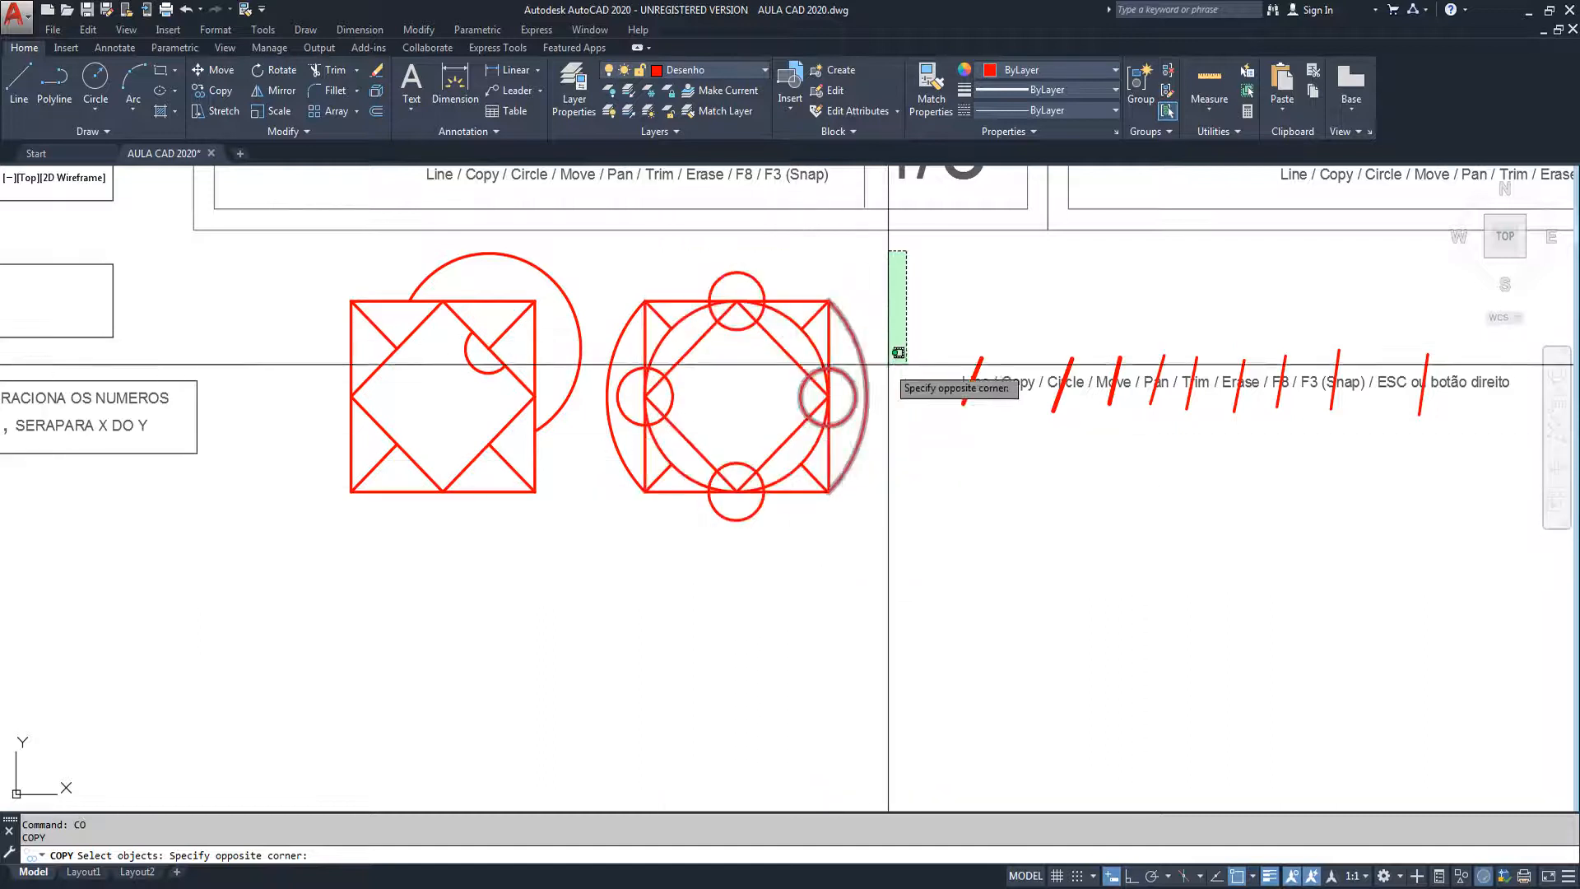
click(600, 557)
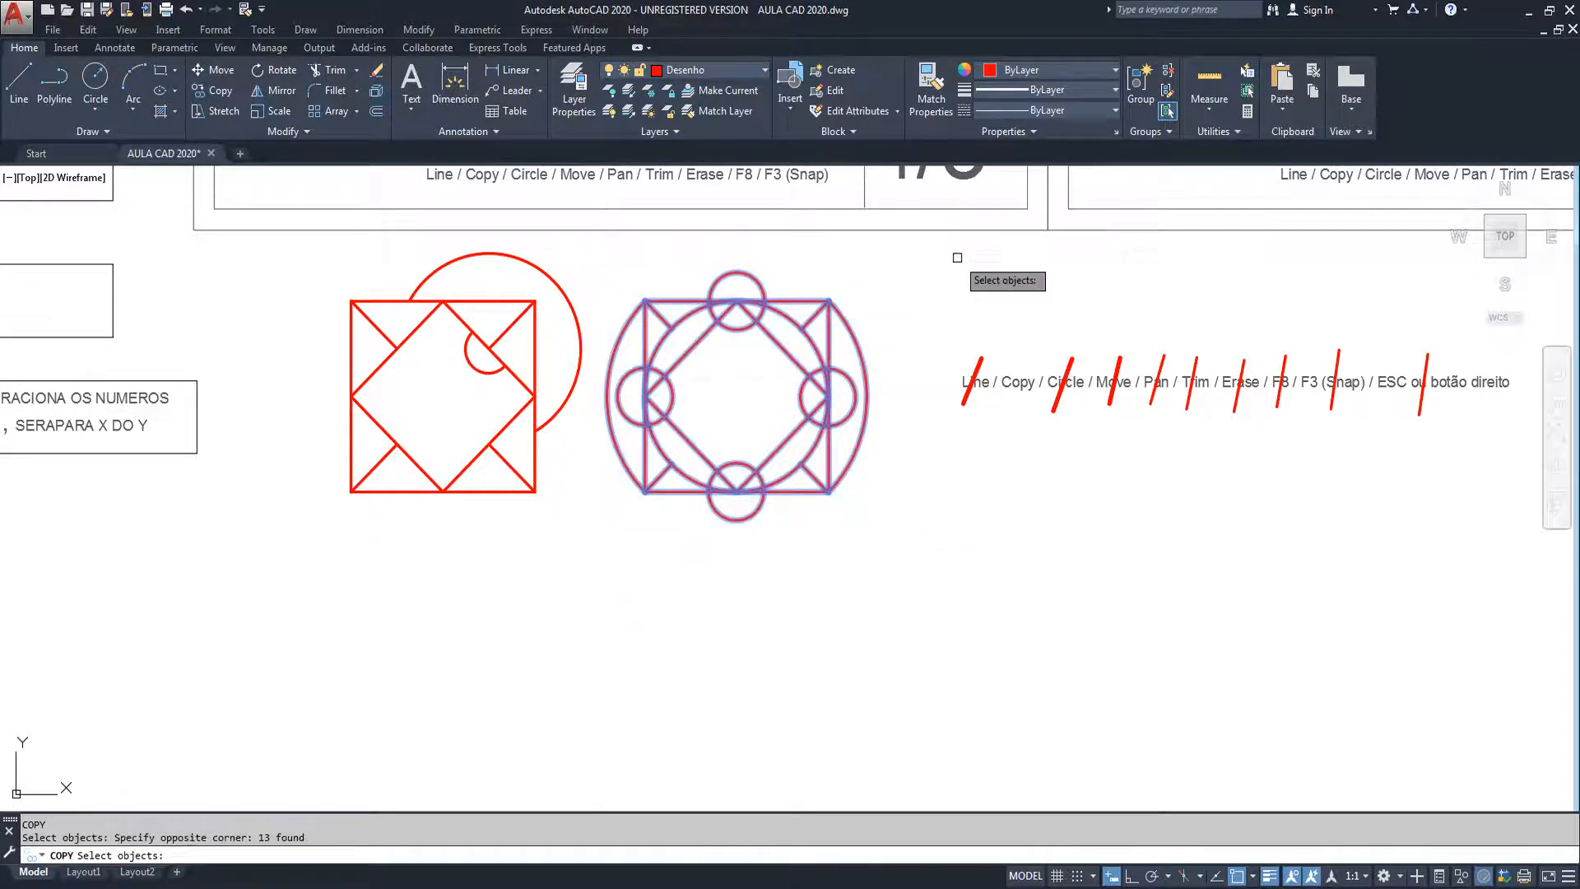
right_click(880, 259)
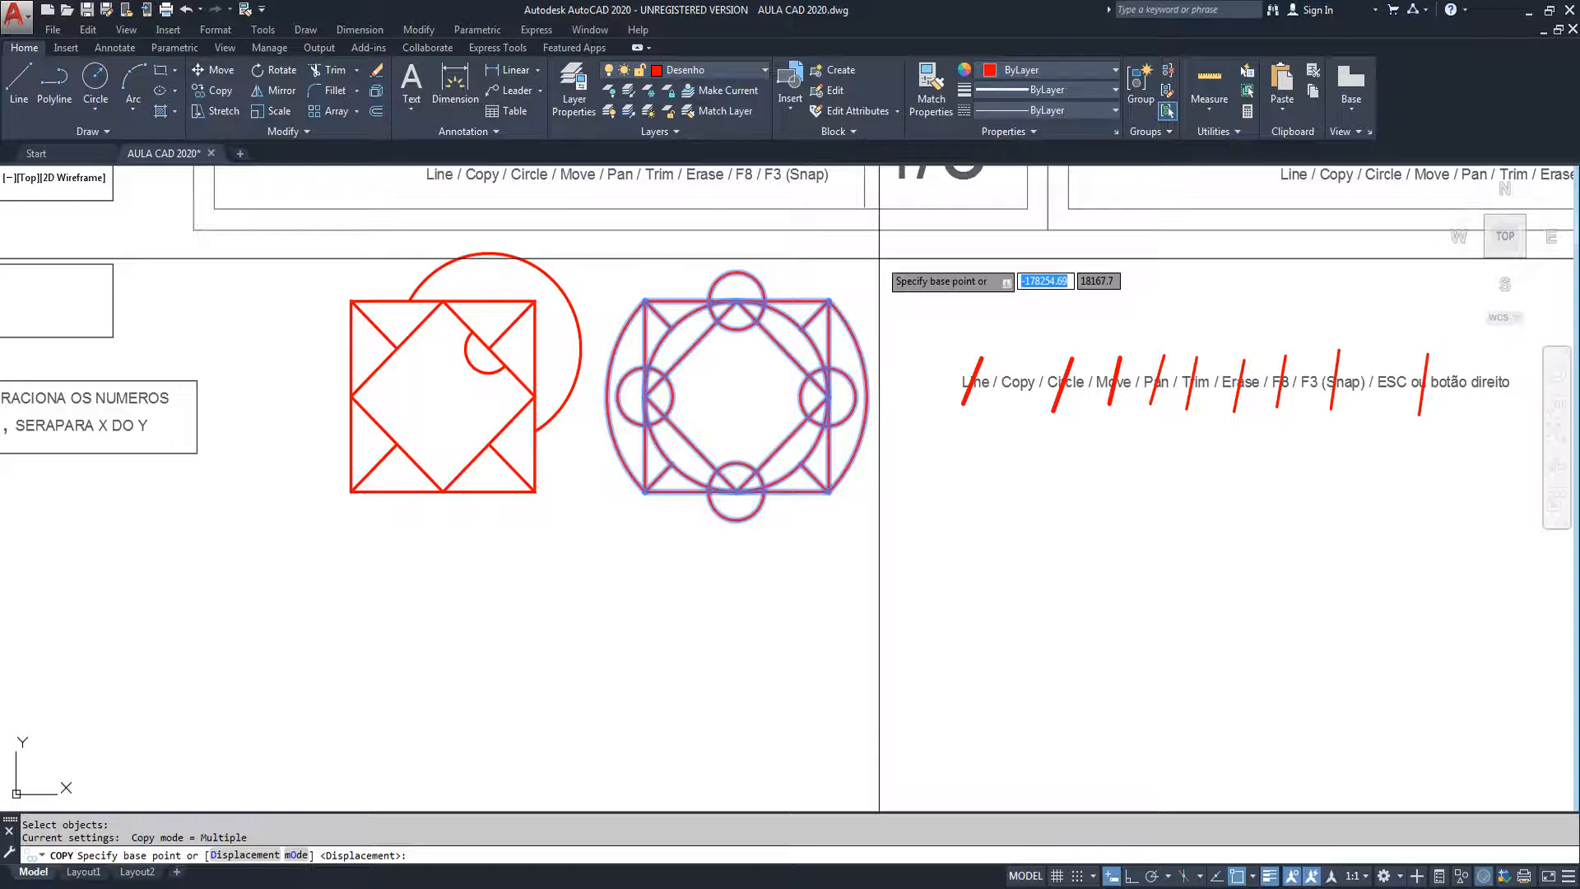
click(737, 272)
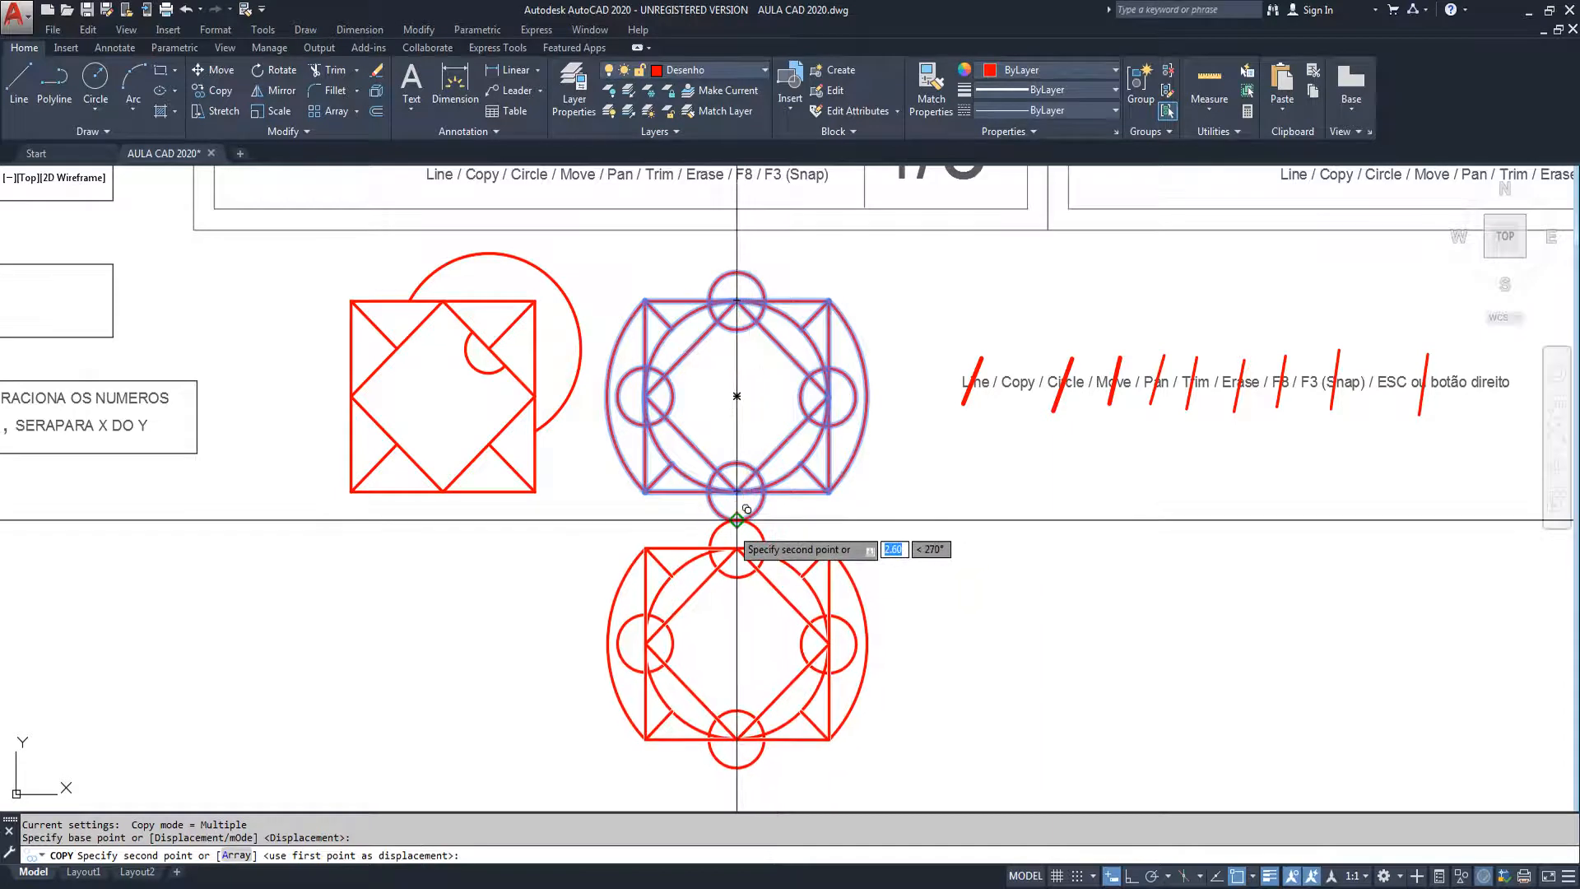
click(737, 520)
key(Return)
middle_drag(979, 600, 1002, 575)
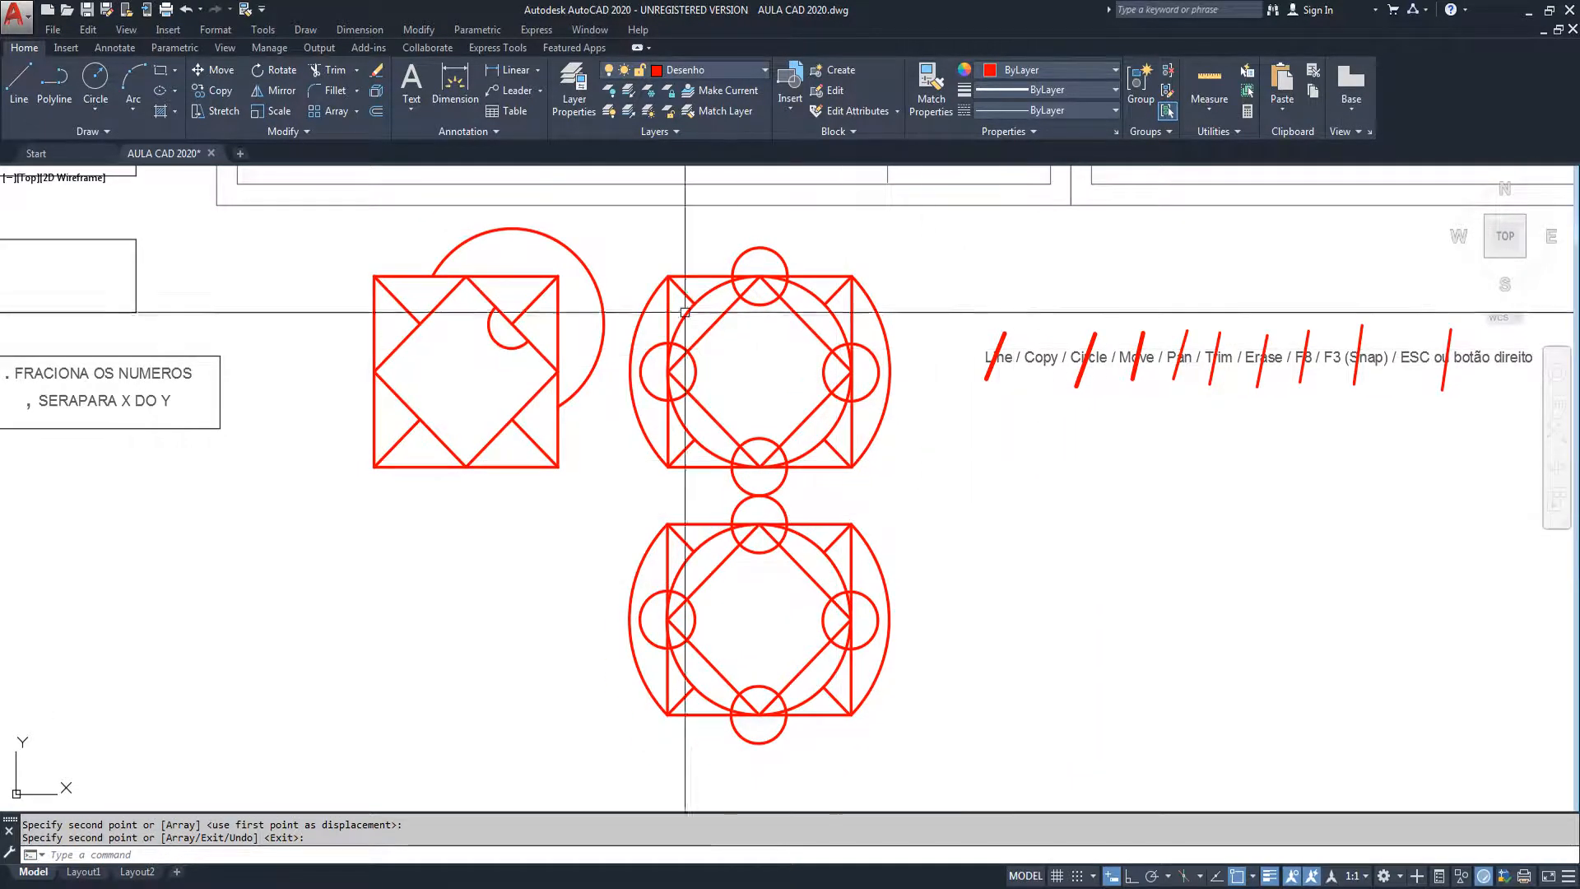
Step: Window-select the left square's left edge, adjoining diagonals and small arc, and copy them from its upper-left to its lower-left corner
middle_drag(552, 313, 571, 362)
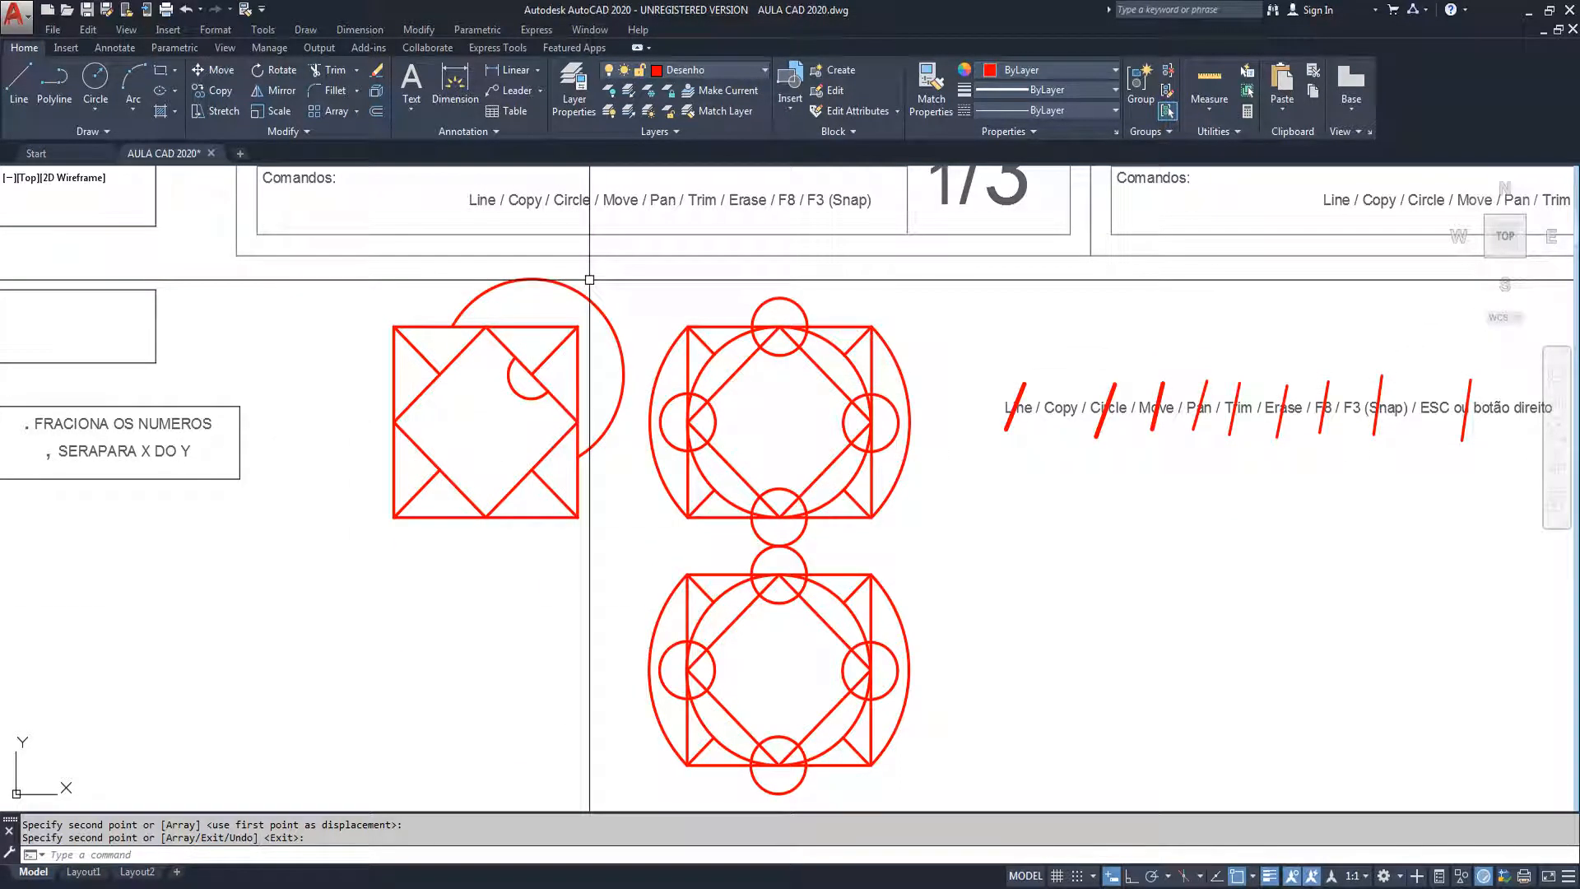
text(o)
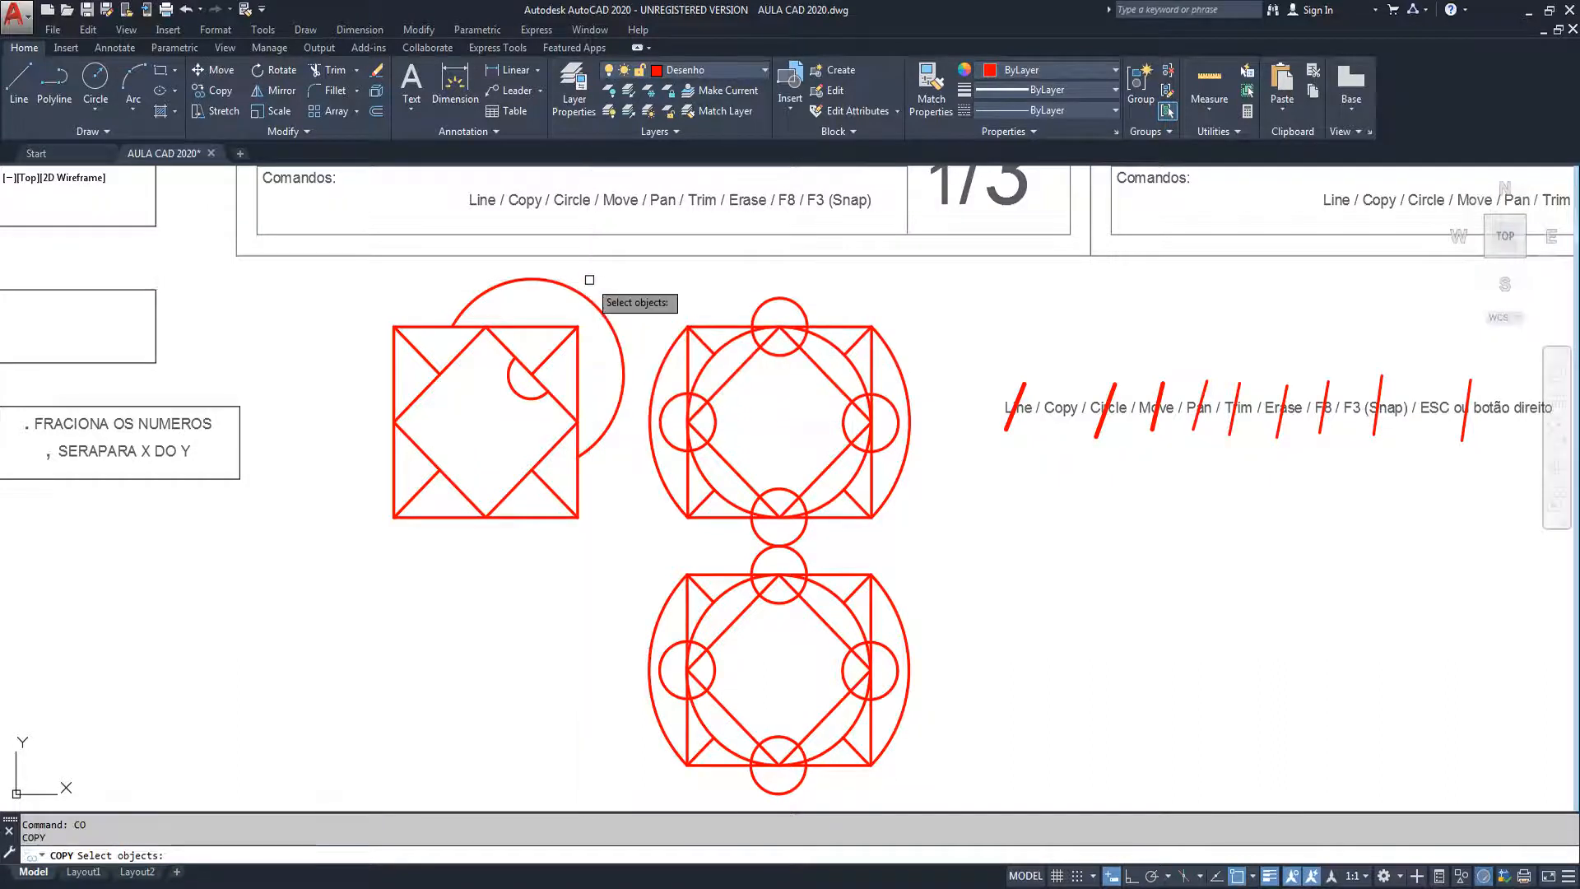
click(626, 264)
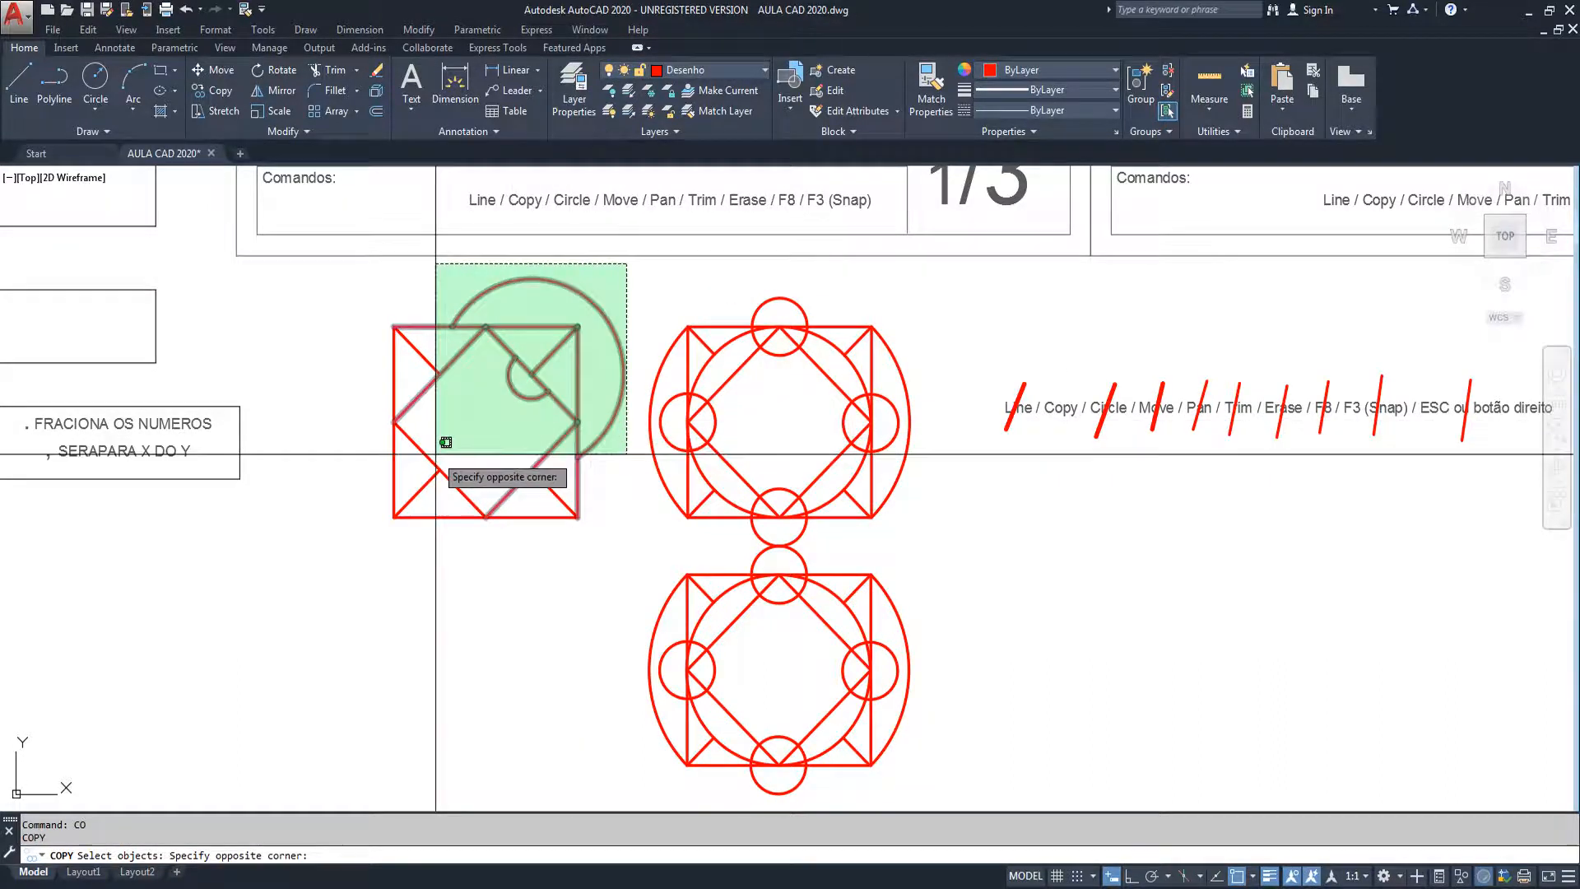
key(Escape)
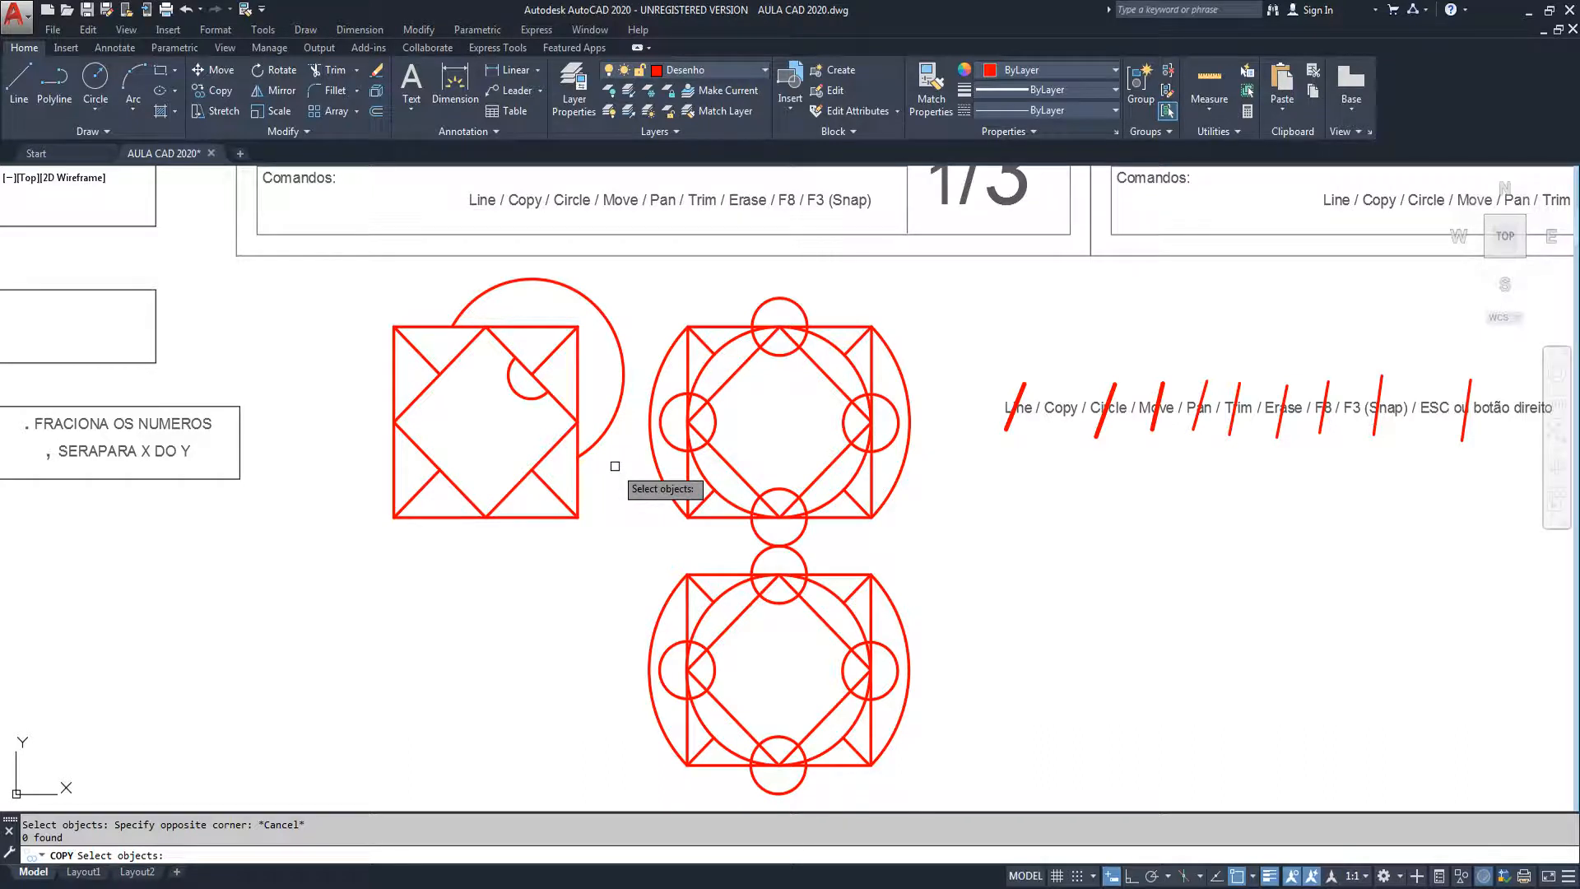
click(347, 297)
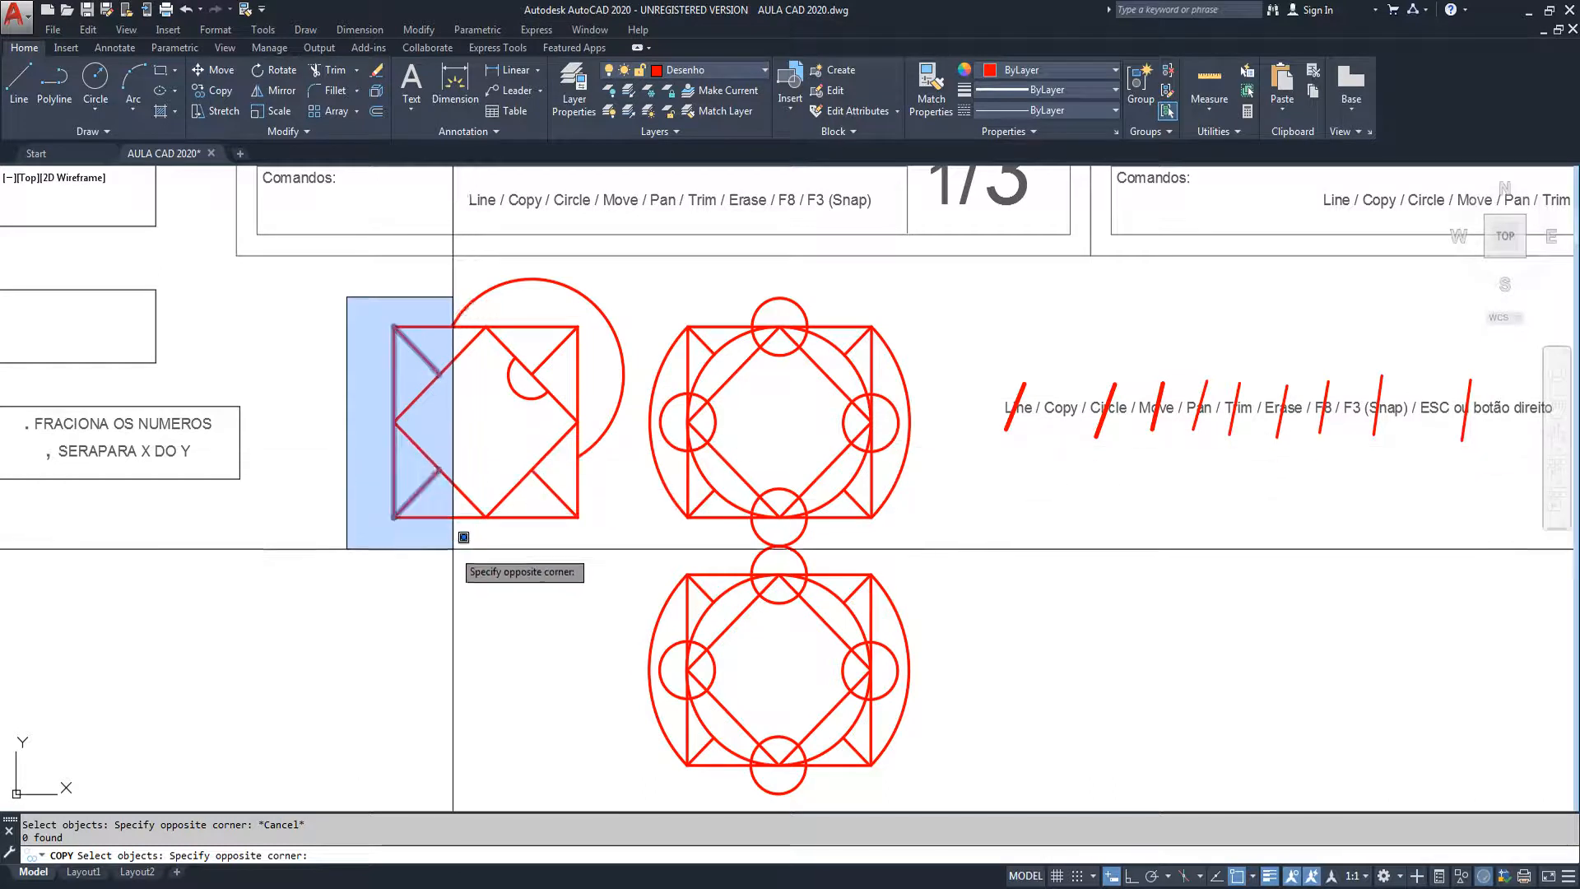
click(558, 558)
key(Return)
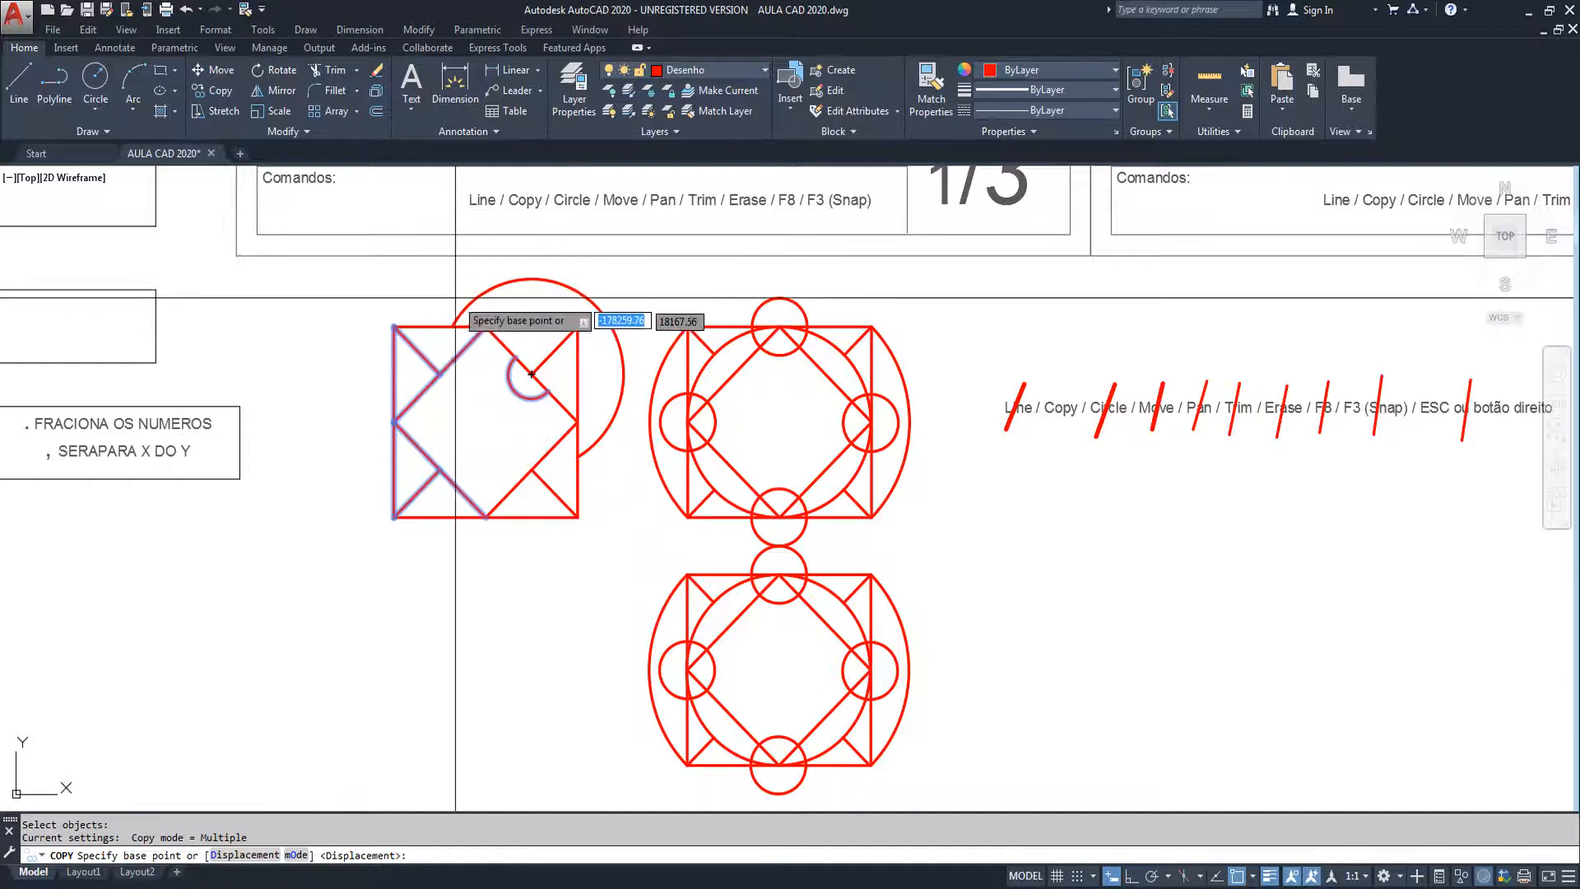
click(397, 326)
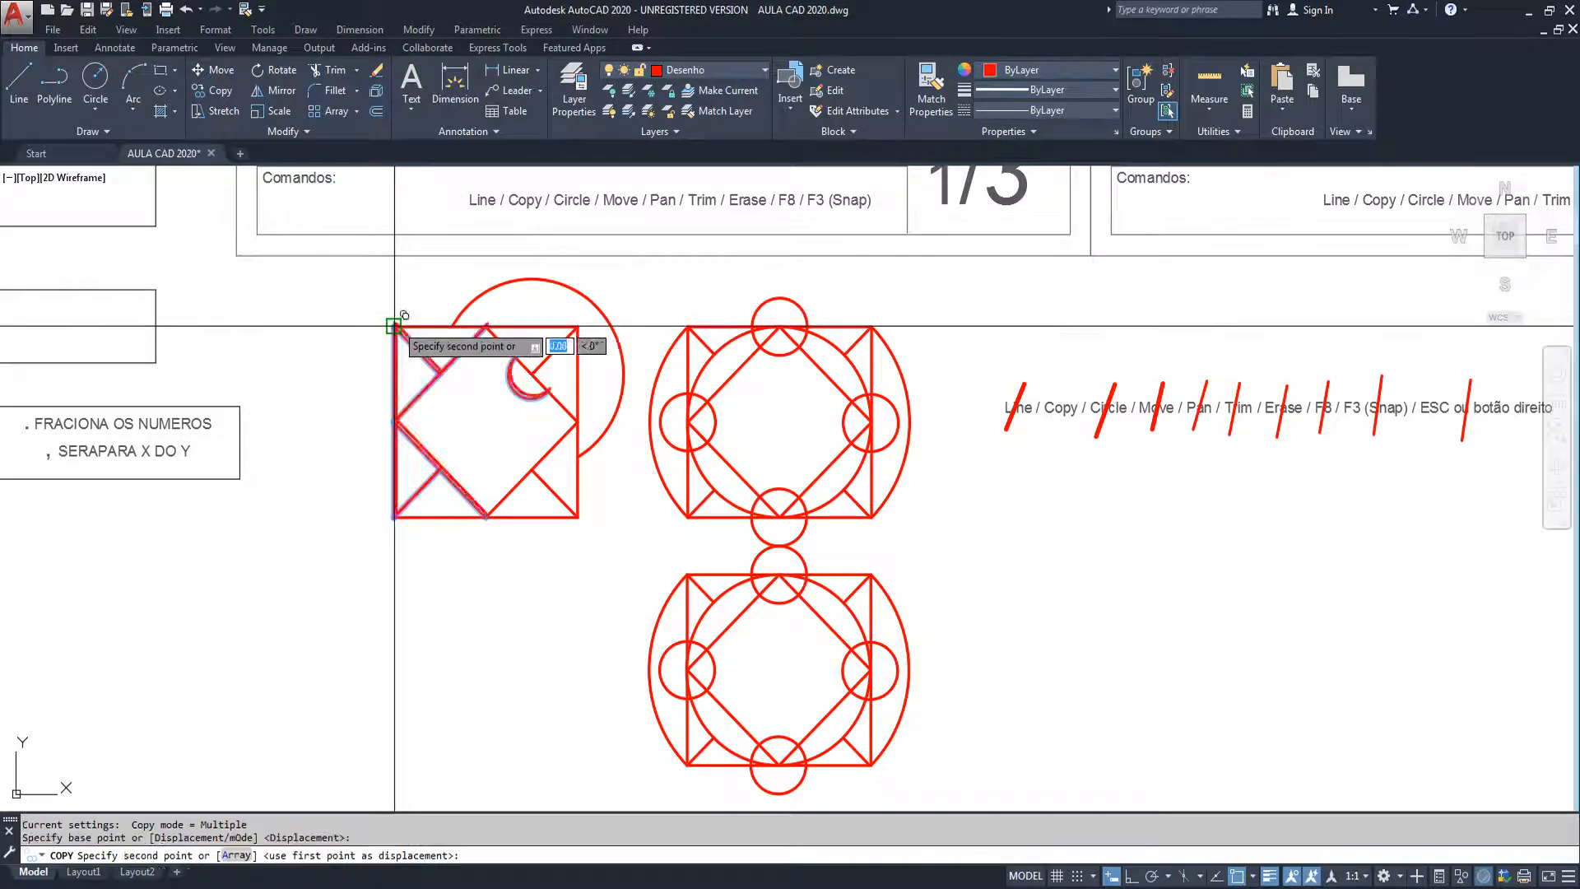
click(394, 517)
key(Return)
Step: Copy the left square's lower and right edges, right-hand diagonals and small arc one square down, and delete the duplicate small arc there
scroll(568, 461, down, 3)
middle_drag(592, 594, 470, 607)
scroll(421, 548, up, 4)
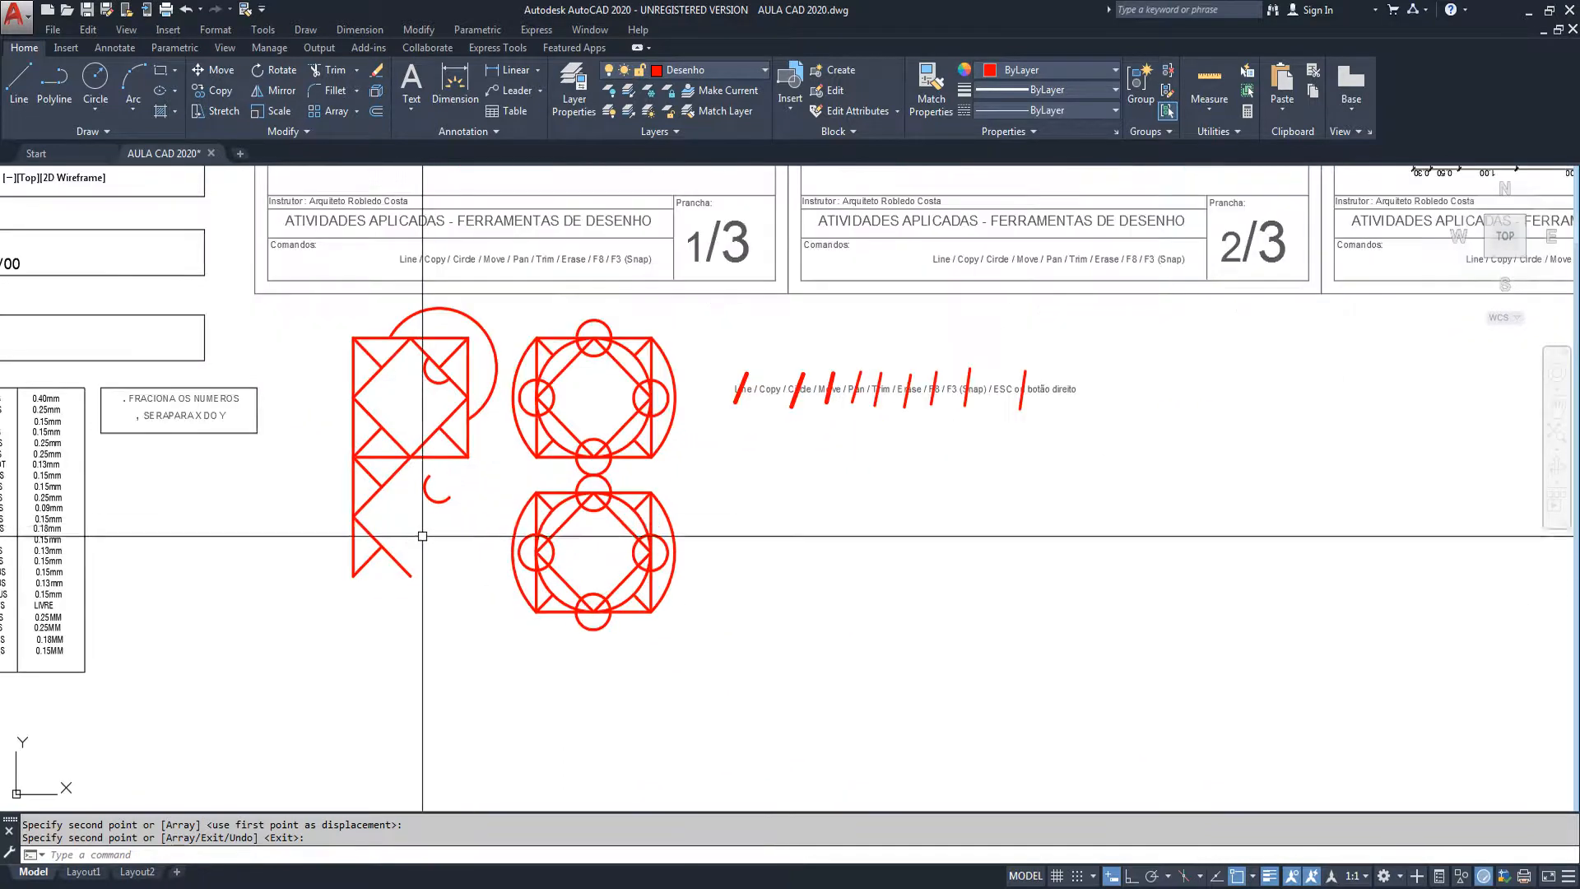
middle_drag(458, 508, 461, 576)
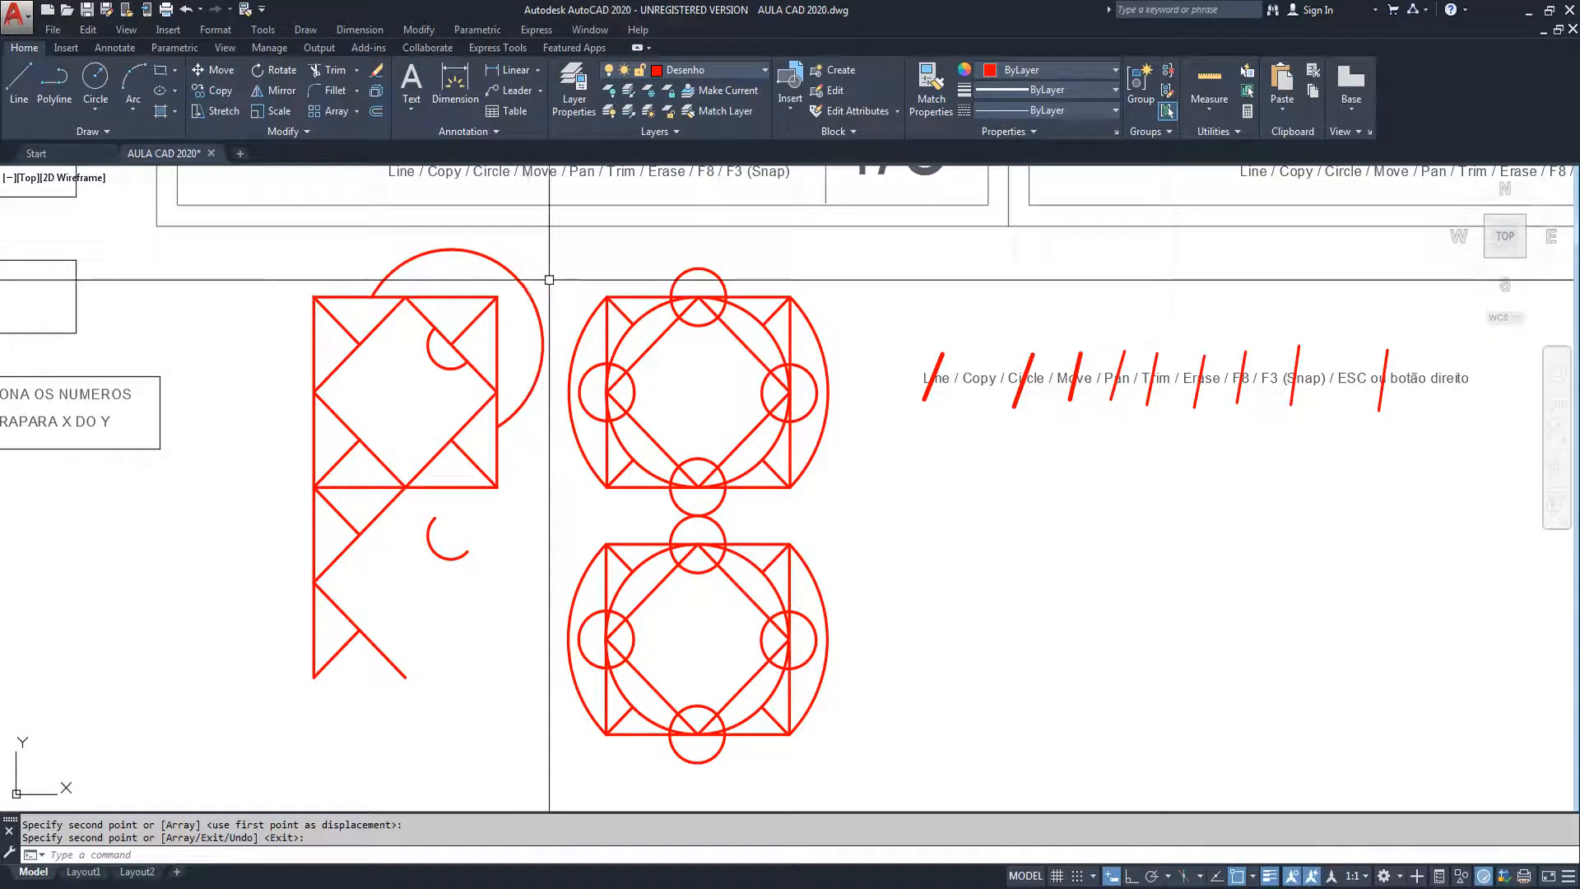
key(Return)
key(Return)
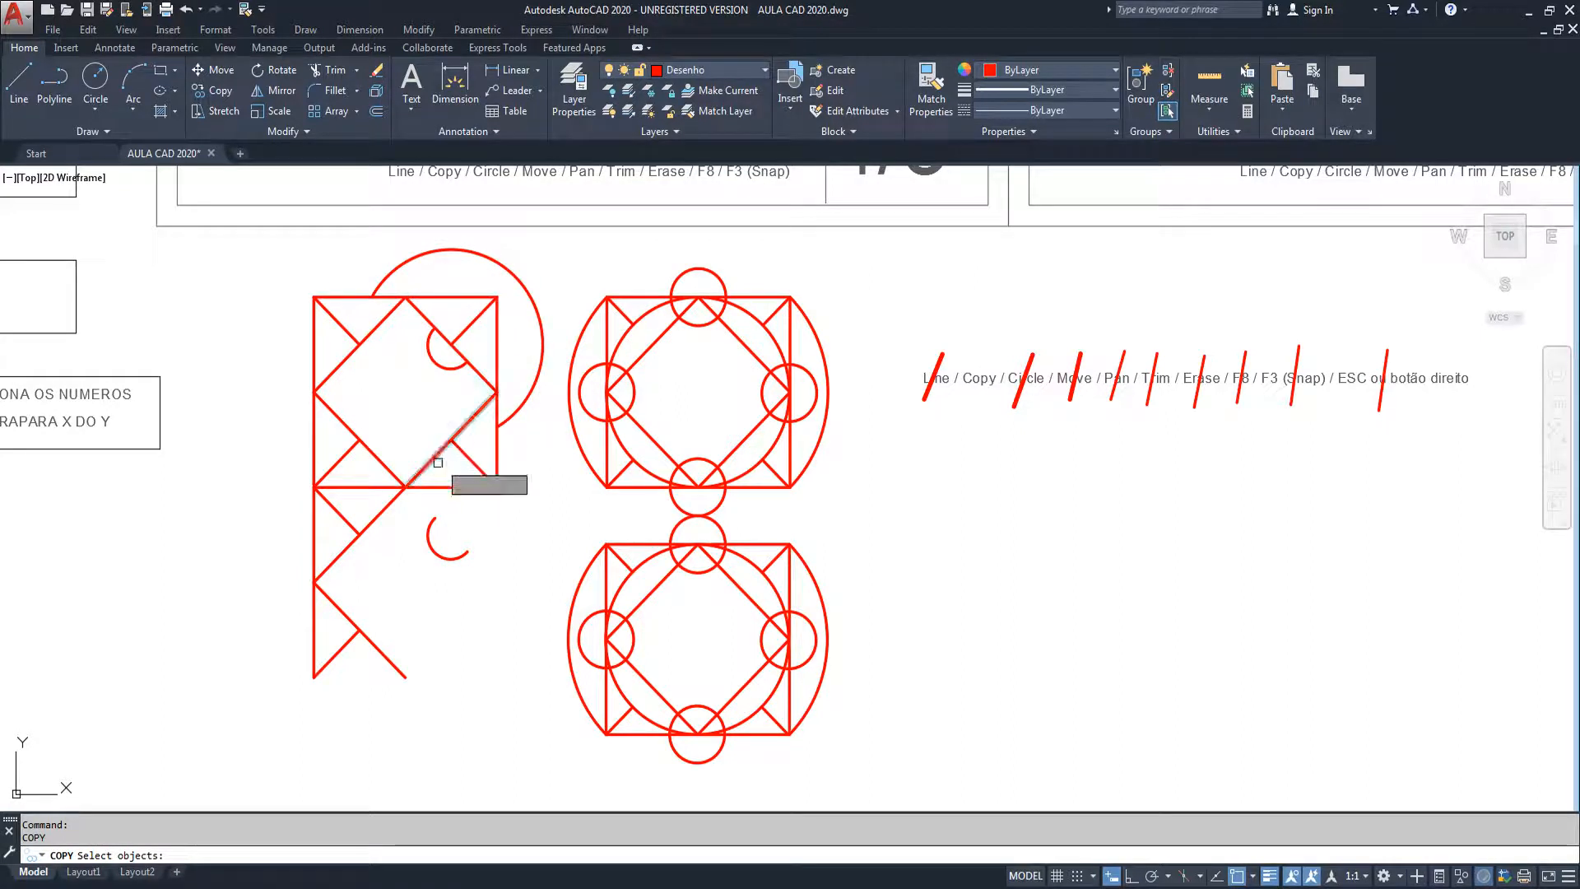
click(441, 486)
click(497, 456)
click(473, 322)
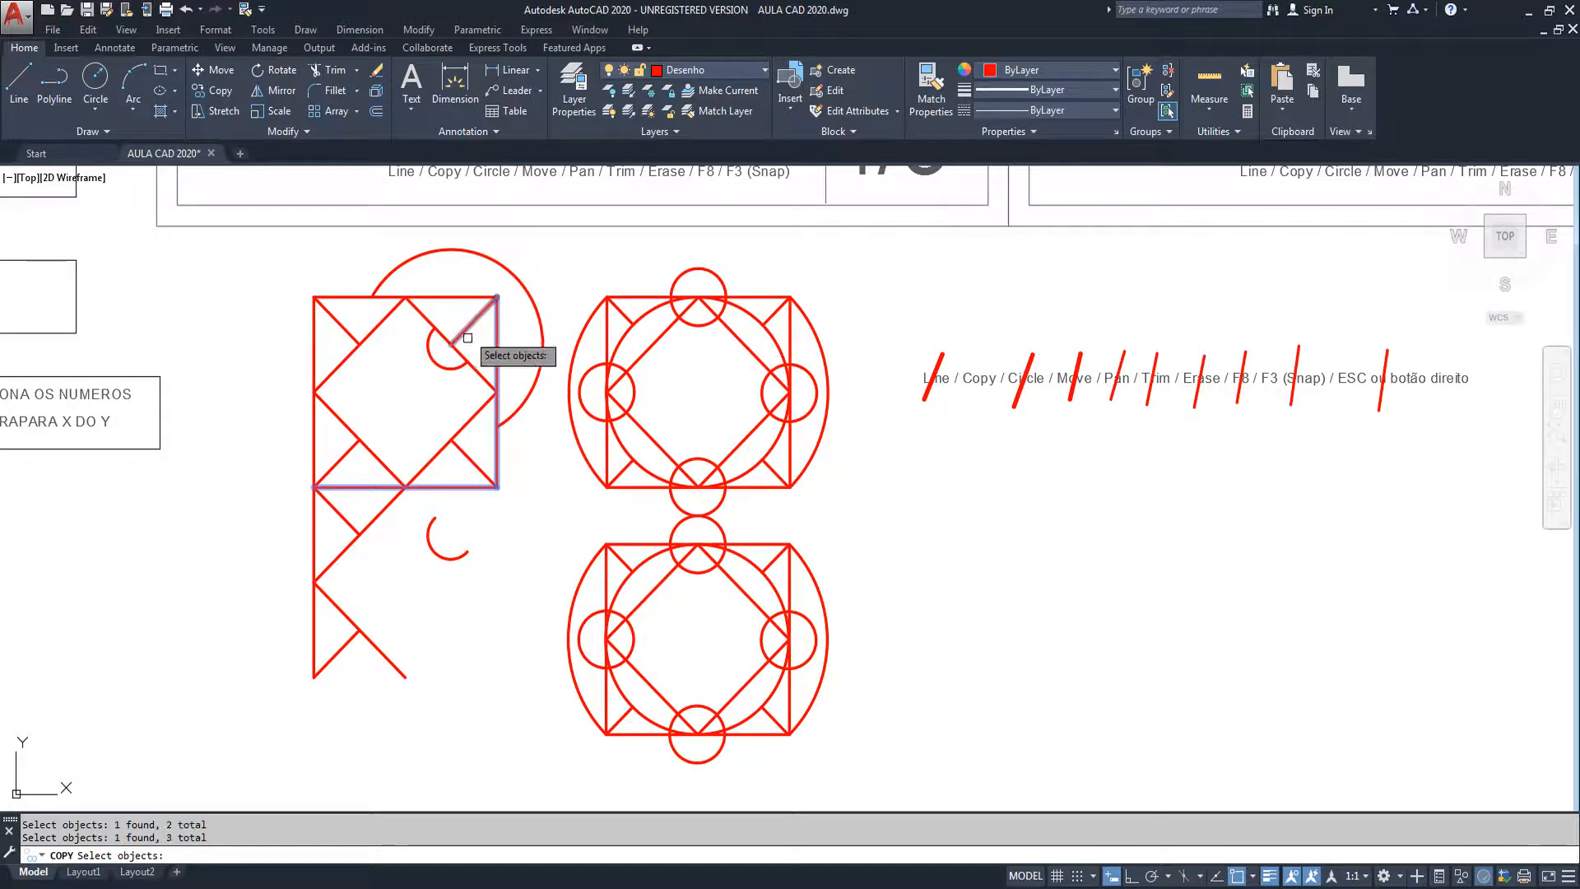
click(470, 465)
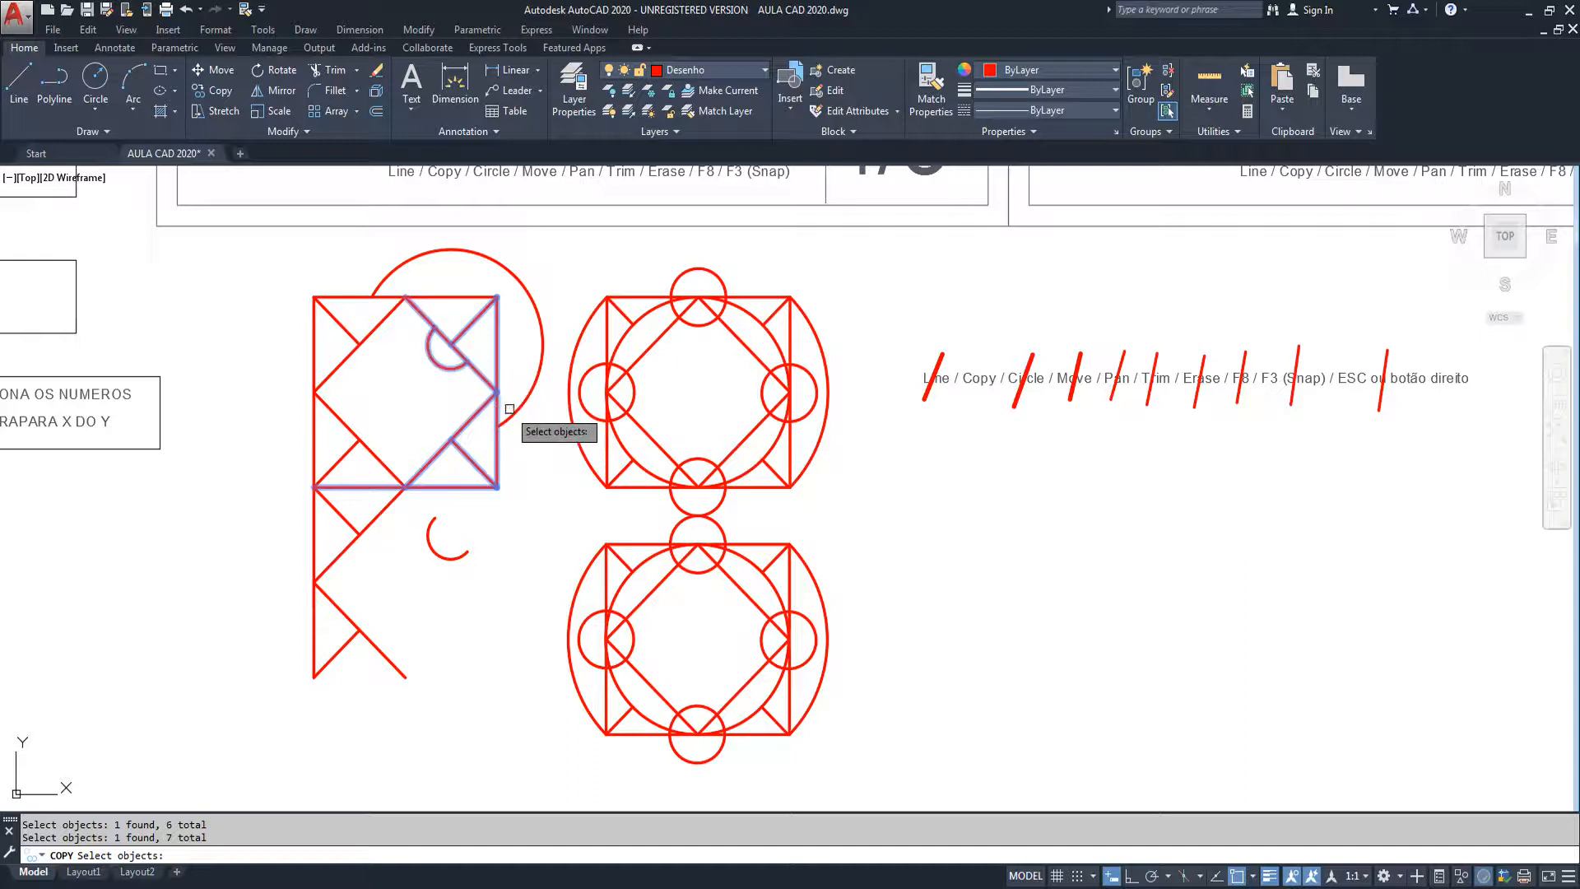
right_click(517, 558)
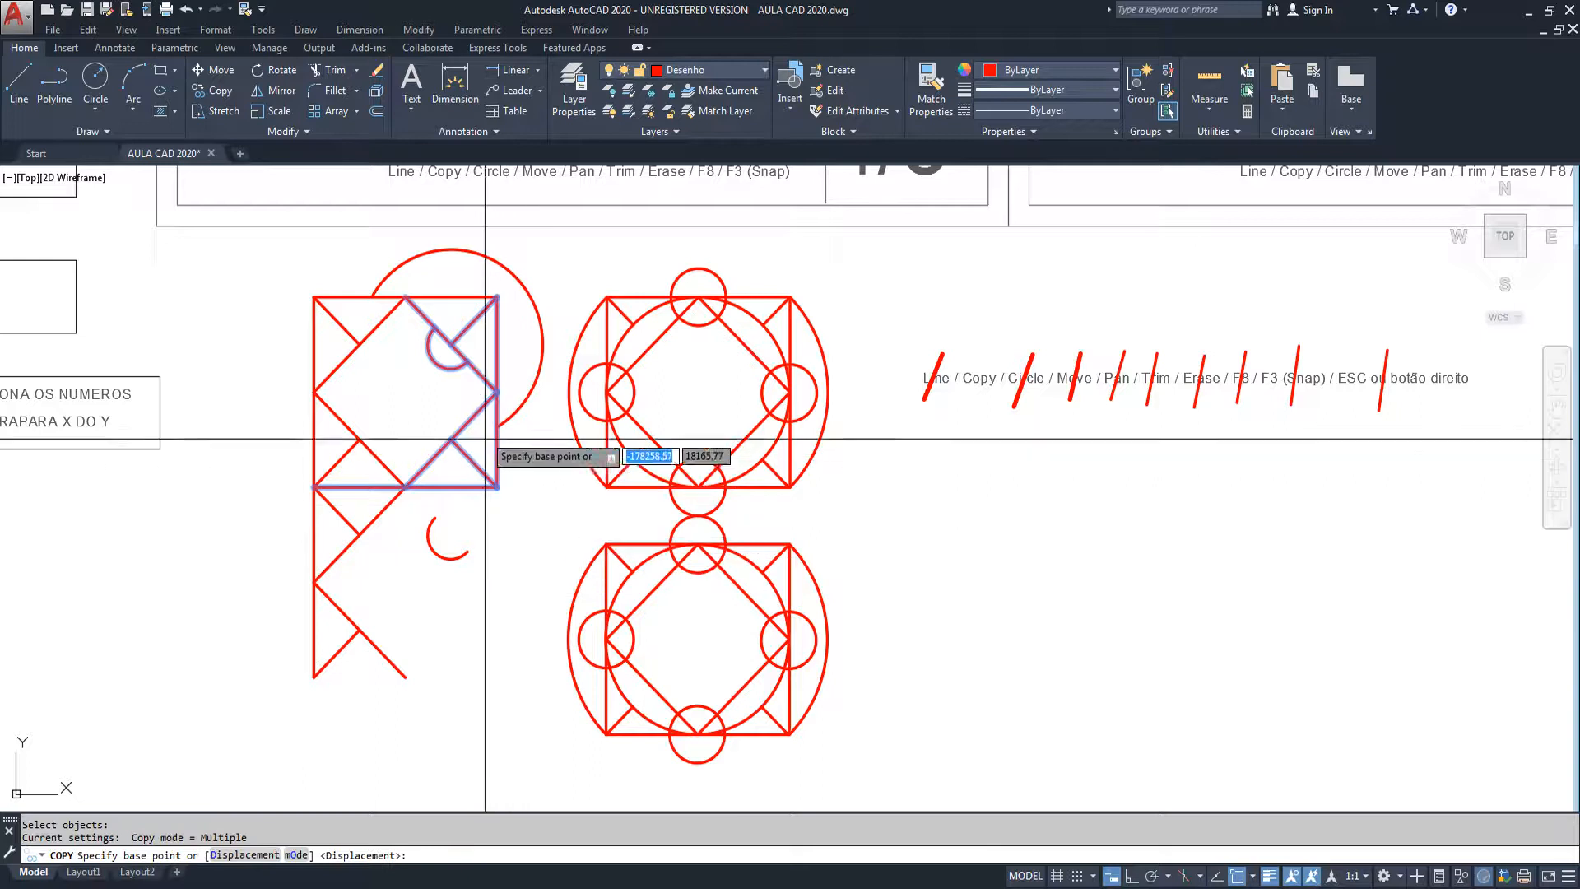
click(498, 296)
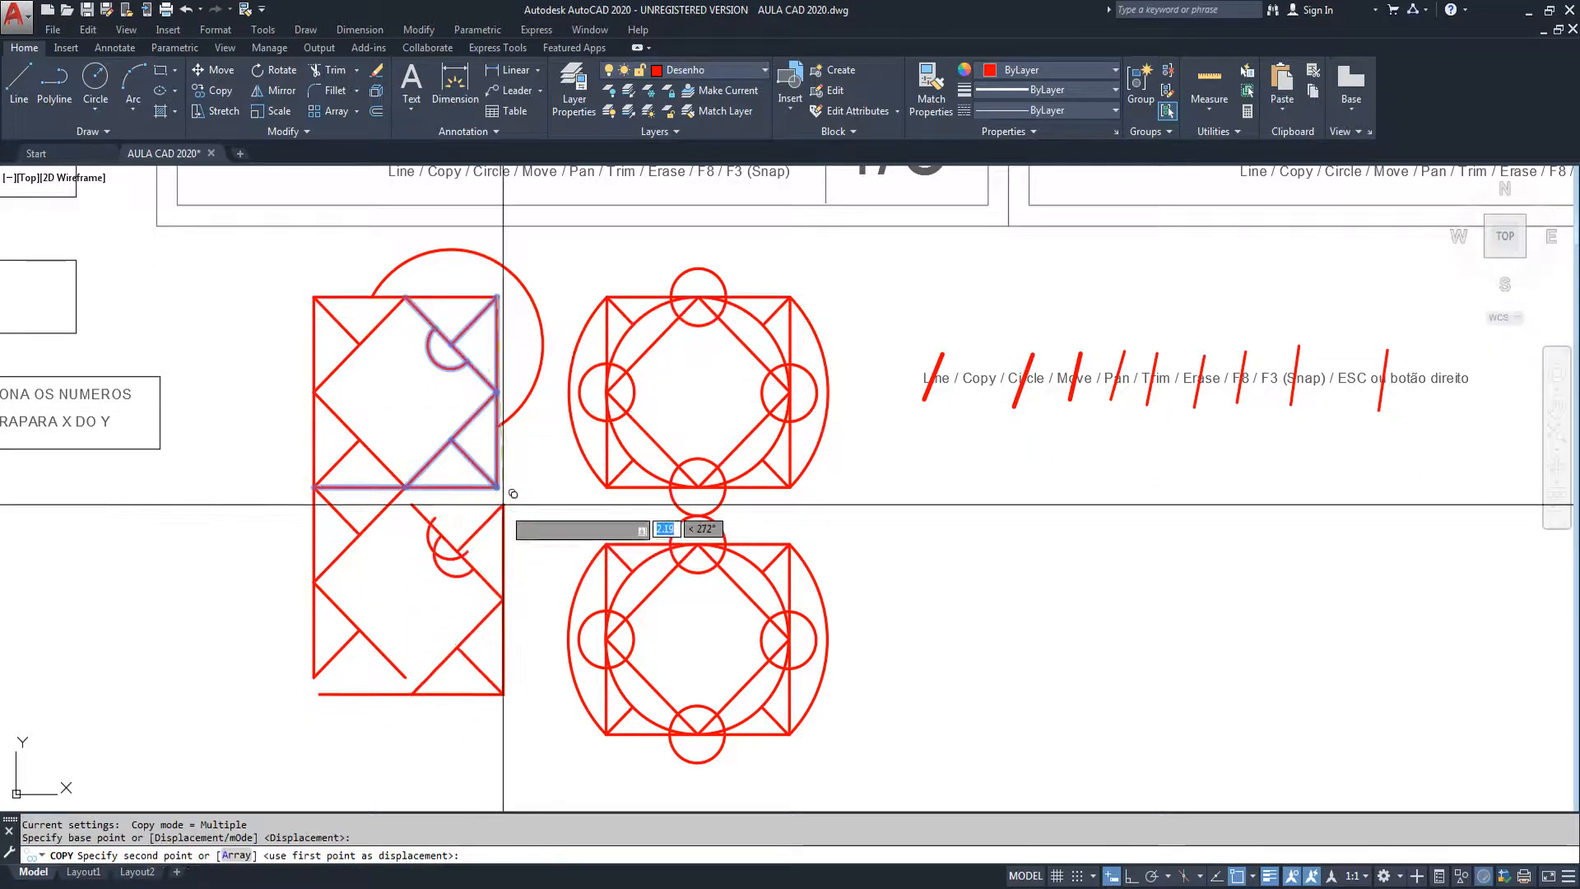
click(497, 487)
key(Return)
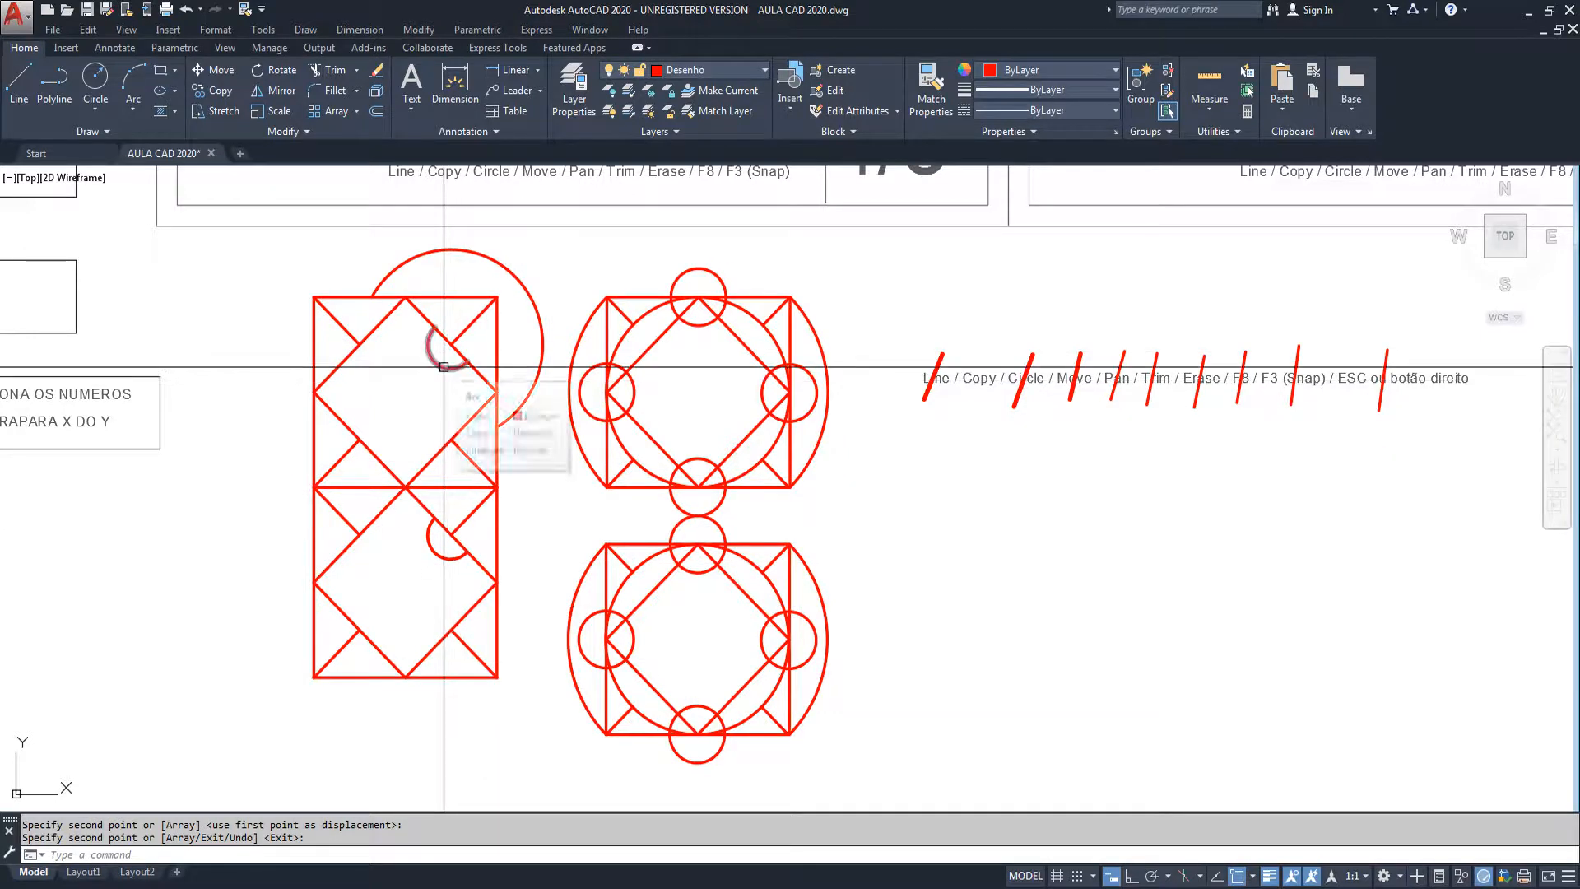
click(429, 547)
key(Delete)
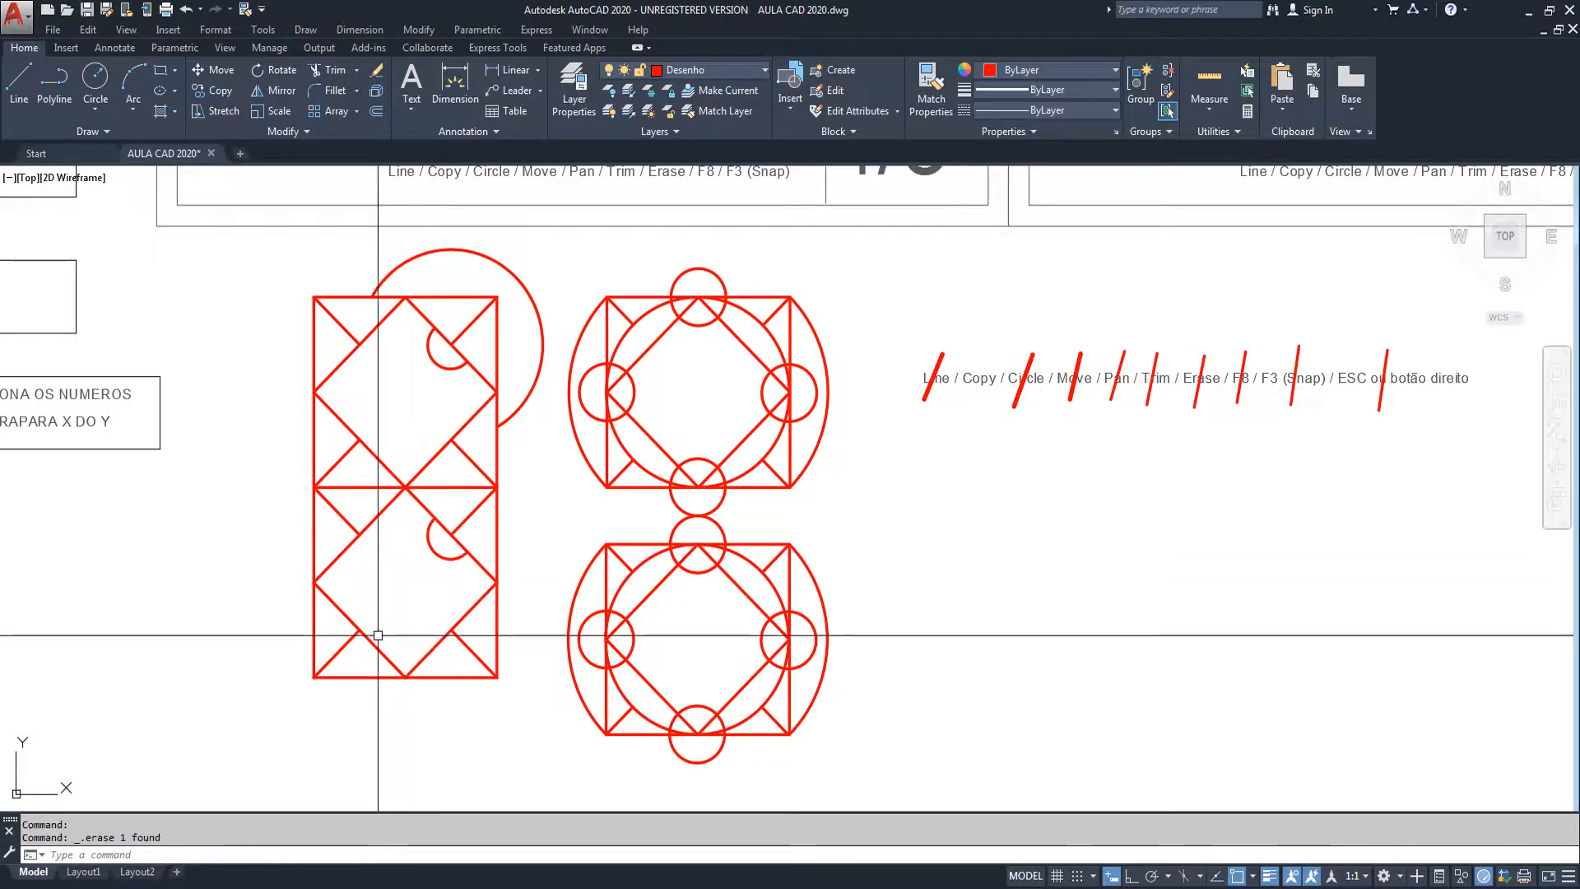